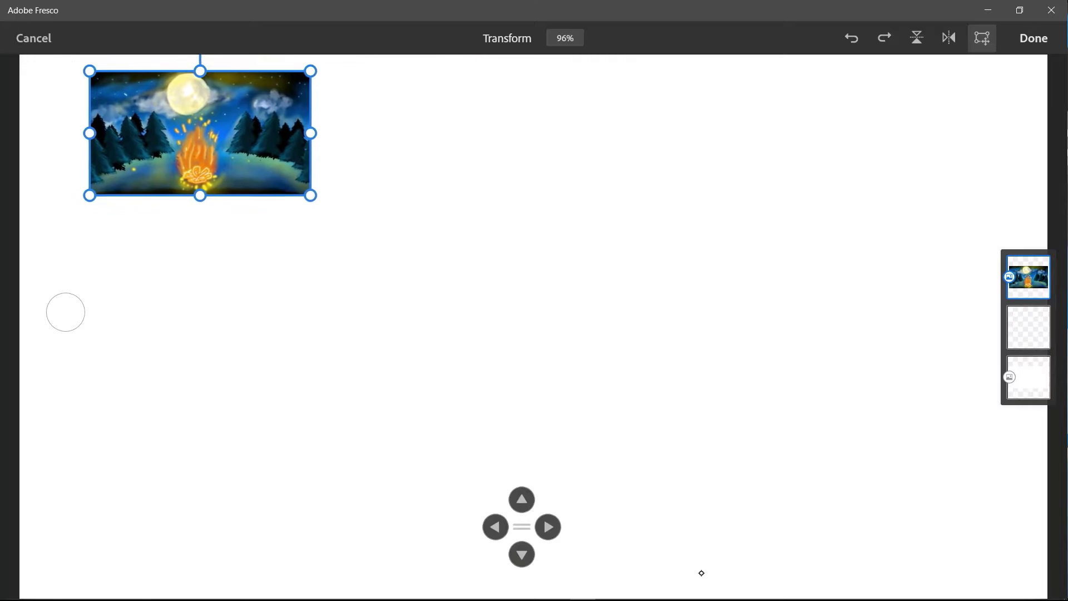
- Confirm the reference picture's placement and choose the Hard round size flow brush from the Basic pixel brushes
click(1034, 38)
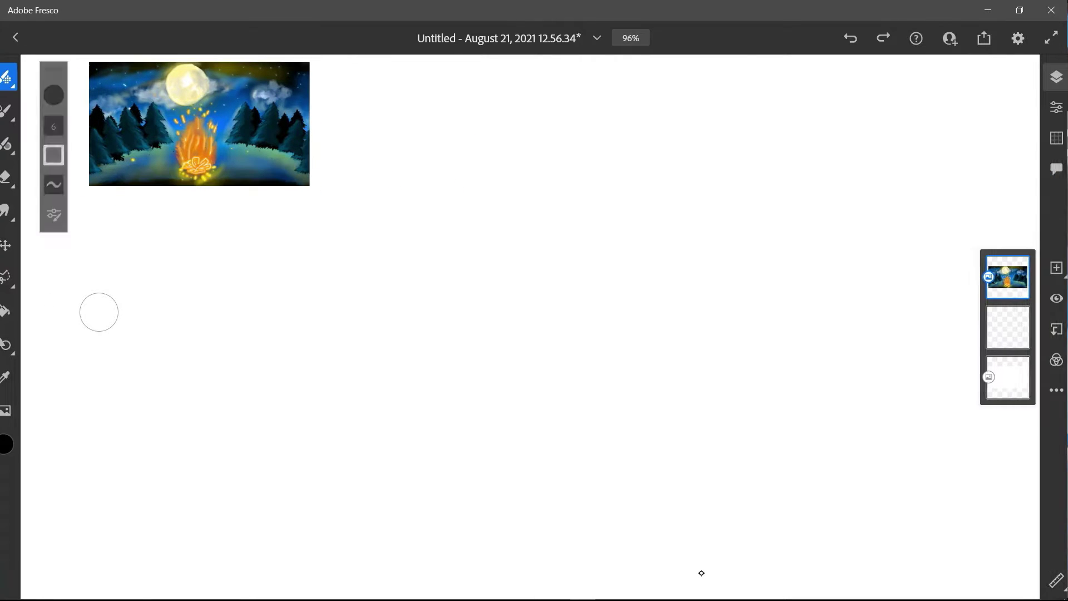
click(17, 77)
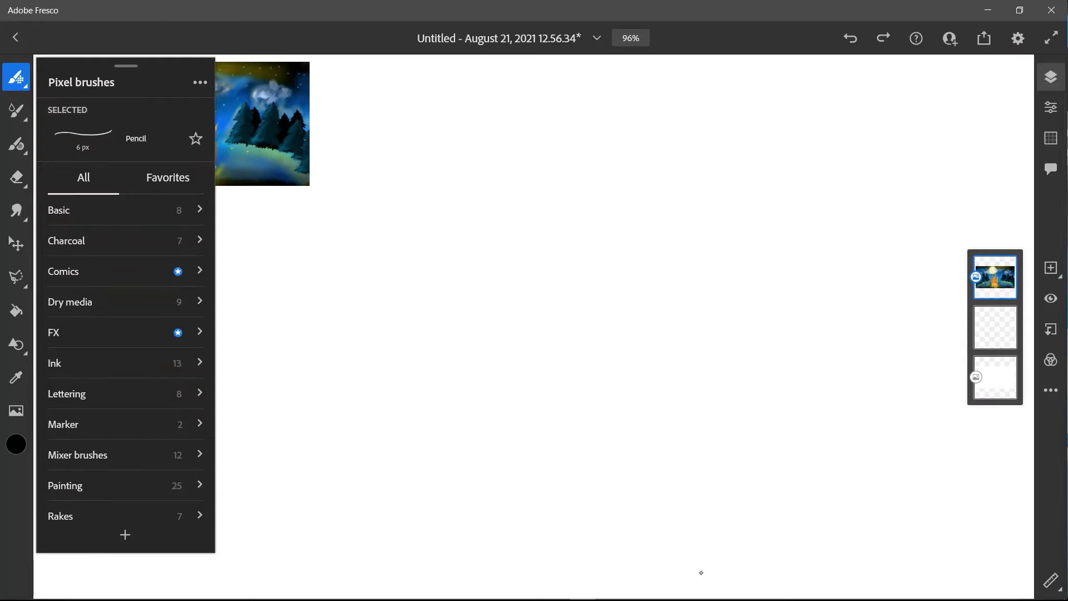
click(16, 110)
click(16, 77)
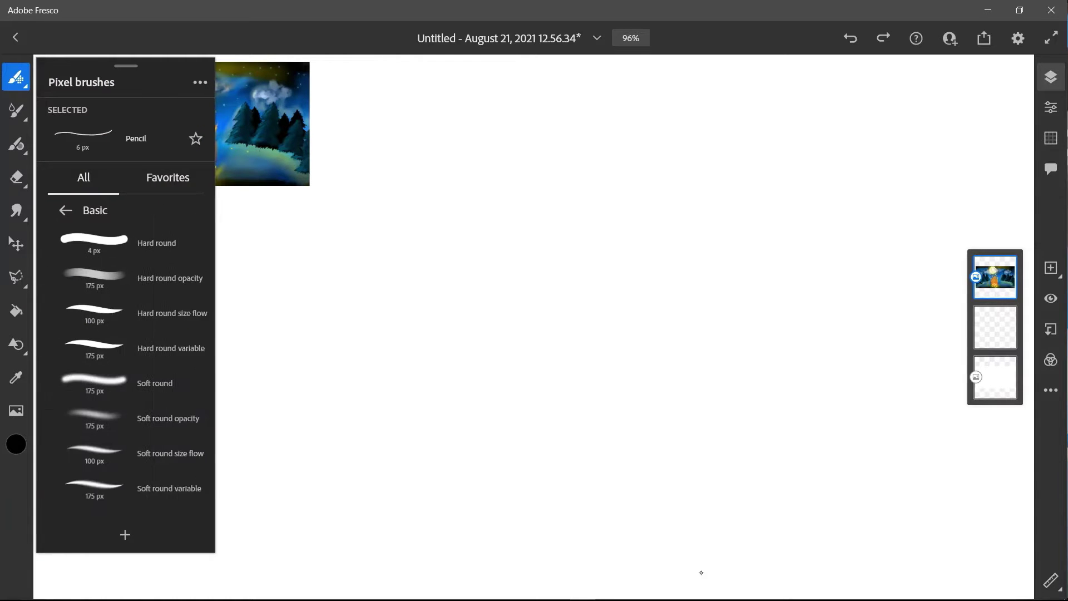
click(126, 313)
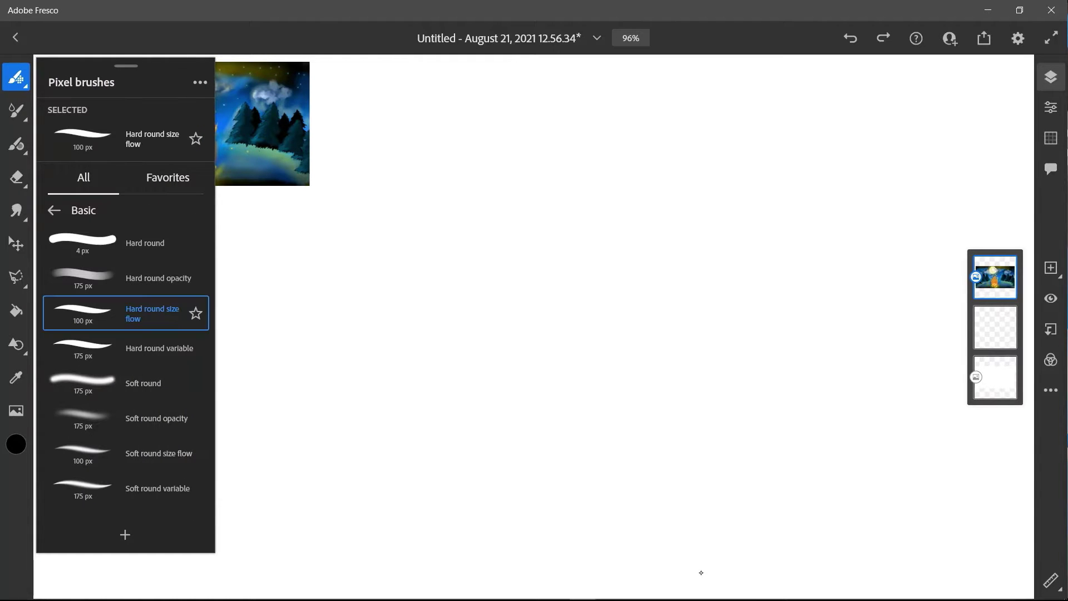
- Reduce the pixel brush size to 9 and move the empty layer above the reference picture
click(16, 145)
click(17, 110)
click(16, 77)
key(bracketleft)
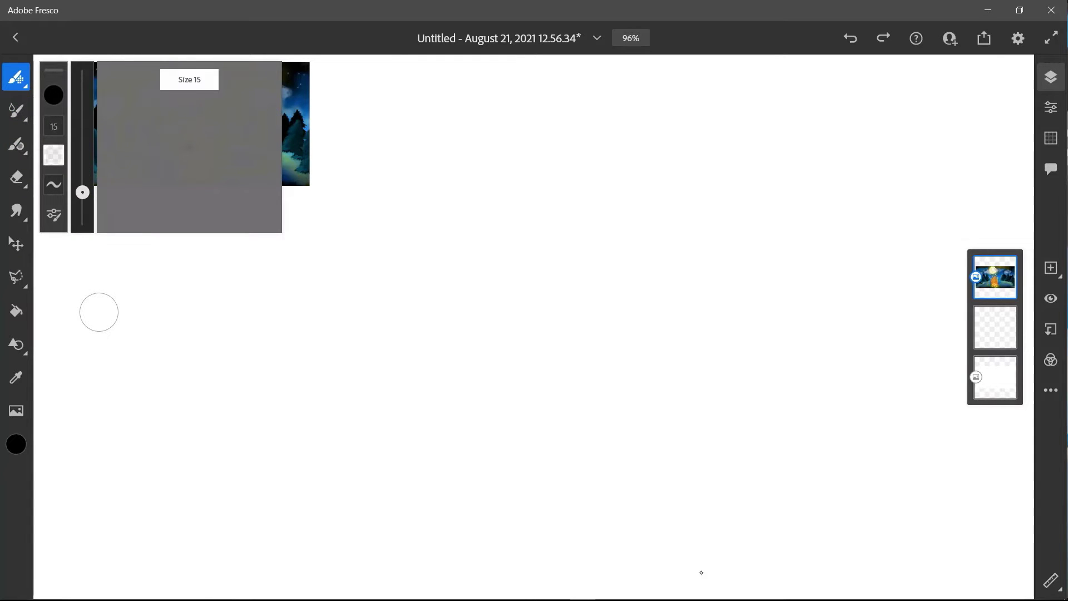
key(bracketleft)
key(bracketleft)
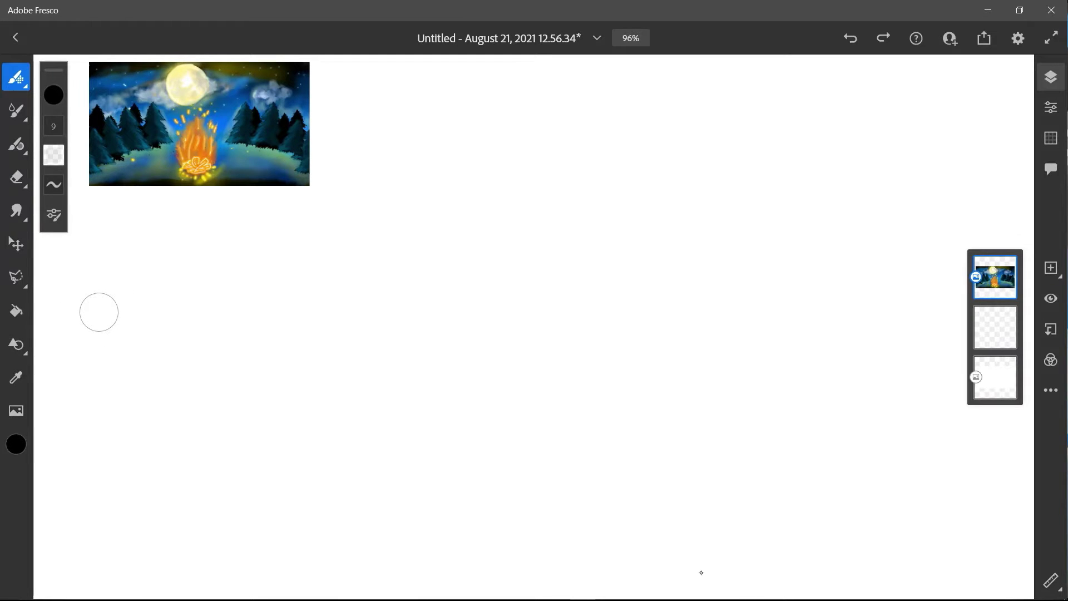
drag(995, 327, 993, 252)
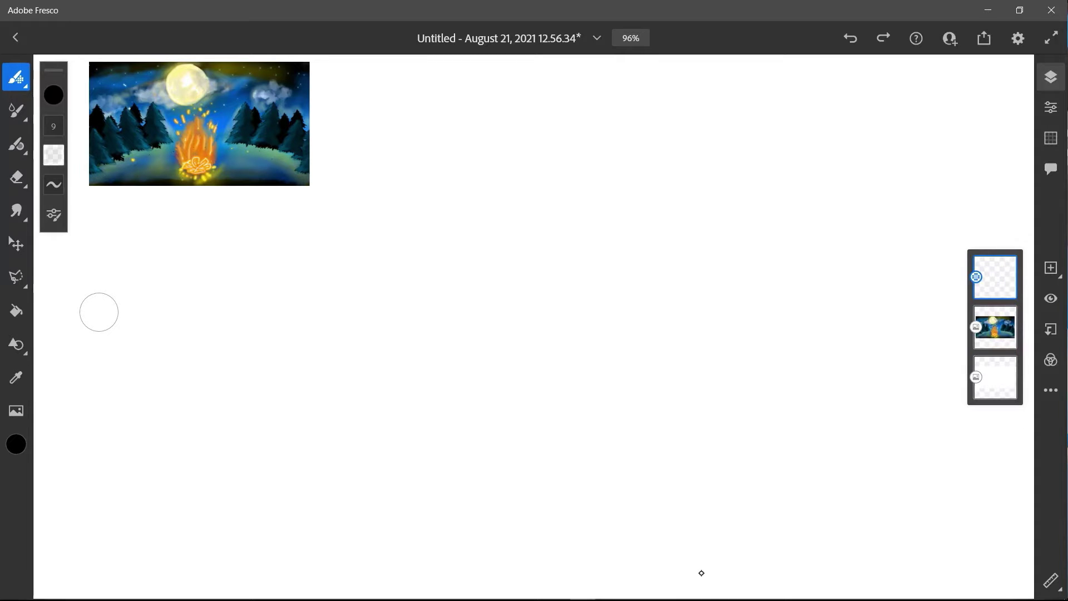
- Sketch a black horizon line across the canvas with a curved hill edge descending on each side, undoing unwanted strokes
click(683, 584)
mouse_move(35, 447)
mouse_down()
mouse_move(126, 367)
mouse_move(218, 340)
mouse_move(374, 333)
mouse_move(779, 351)
mouse_up()
key(ctrl+z)
key(ctrl+z)
mouse_move(34, 336)
mouse_down()
mouse_move(916, 328)
mouse_move(702, 365)
mouse_move(970, 381)
mouse_move(46, 342)
mouse_move(1033, 336)
mouse_up()
key(ctrl+z)
key(ctrl+z)
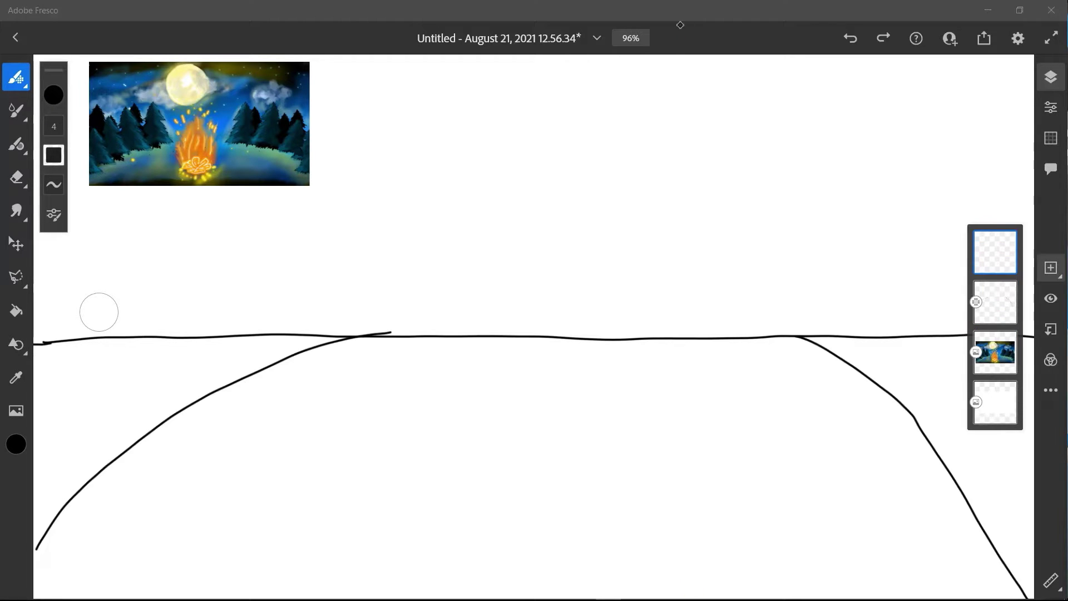
- Switch to the vector brush, test it with a black scribble above the horizon, and undo the scribble
click(16, 144)
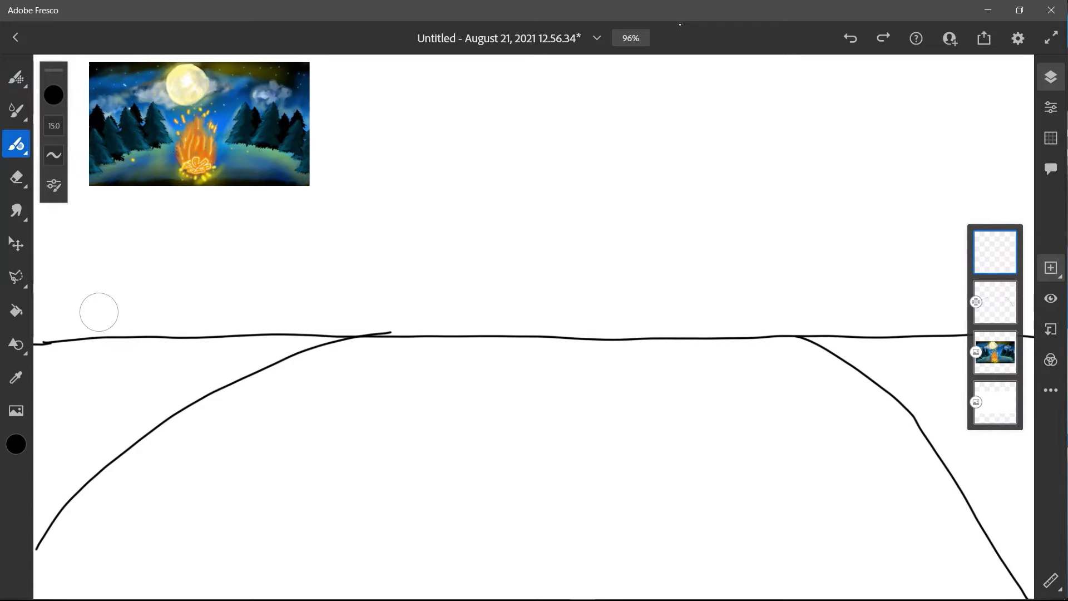
drag(148, 280, 164, 332)
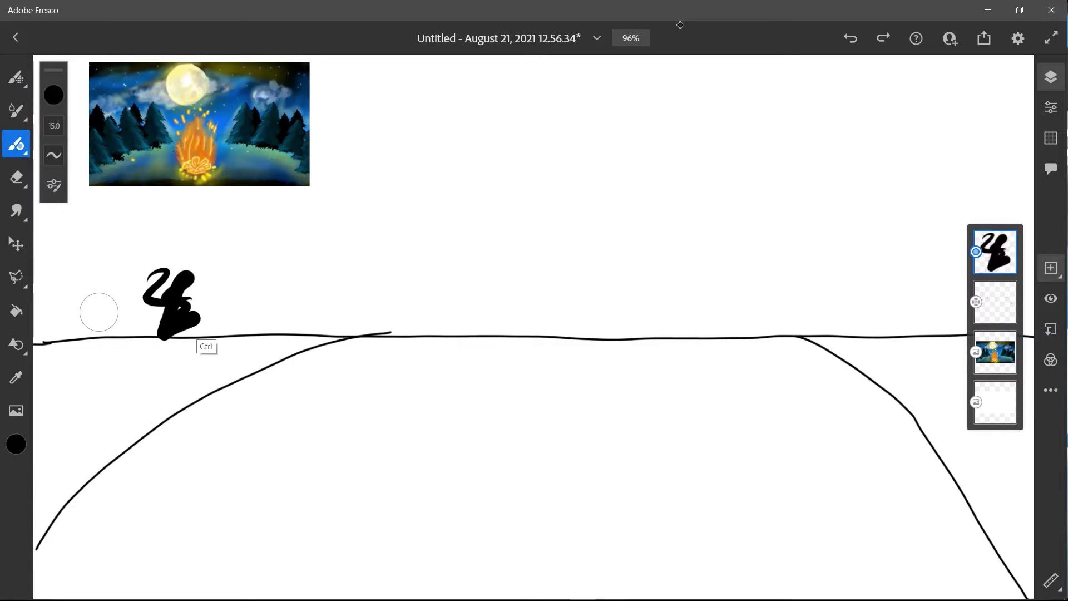
key(ctrl+z)
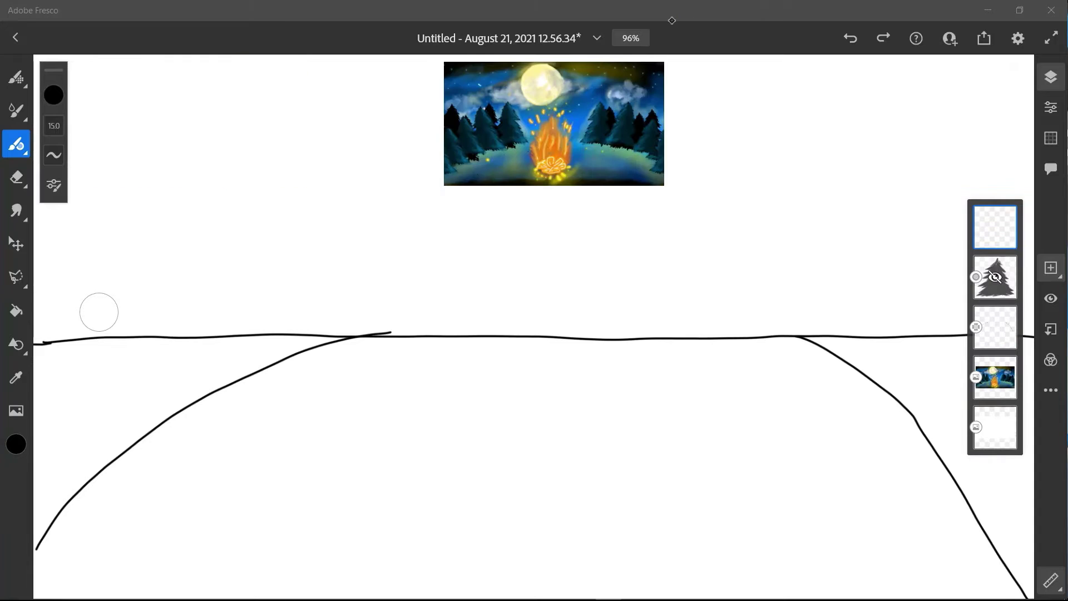
- Paint the basic outline of a black pine tree above the horizon, with two sloping sides and a base
mouse_move(321, 135)
mouse_down()
mouse_move(288, 190)
mouse_move(344, 195)
mouse_move(280, 237)
mouse_up()
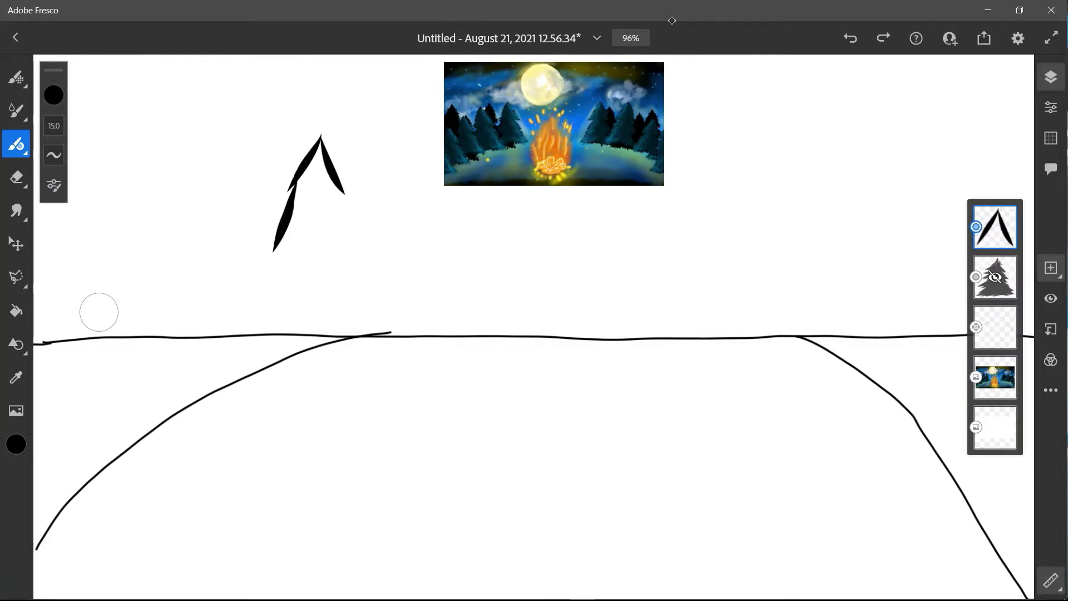
drag(334, 185, 349, 241)
drag(284, 238, 258, 289)
drag(339, 234, 370, 300)
mouse_move(261, 281)
mouse_down()
mouse_move(304, 303)
mouse_move(367, 299)
mouse_move(340, 301)
mouse_up()
- Add layered, pointed branches down the left side of the black pine tree
mouse_move(320, 154)
mouse_down()
mouse_move(265, 195)
mouse_move(262, 224)
mouse_up()
drag(314, 177, 256, 249)
drag(306, 215, 240, 278)
mouse_move(306, 241)
mouse_down()
mouse_move(223, 298)
mouse_move(233, 308)
mouse_move(196, 310)
mouse_move(228, 312)
mouse_move(219, 313)
mouse_up()
- Add layered, pointed branches down the right side of the black pine tree, undoing the overly blunt strokes
mouse_move(318, 150)
mouse_down()
mouse_move(328, 176)
mouse_move(364, 198)
mouse_up()
mouse_move(321, 170)
mouse_down()
mouse_move(315, 185)
mouse_move(332, 209)
mouse_up()
drag(337, 195, 364, 219)
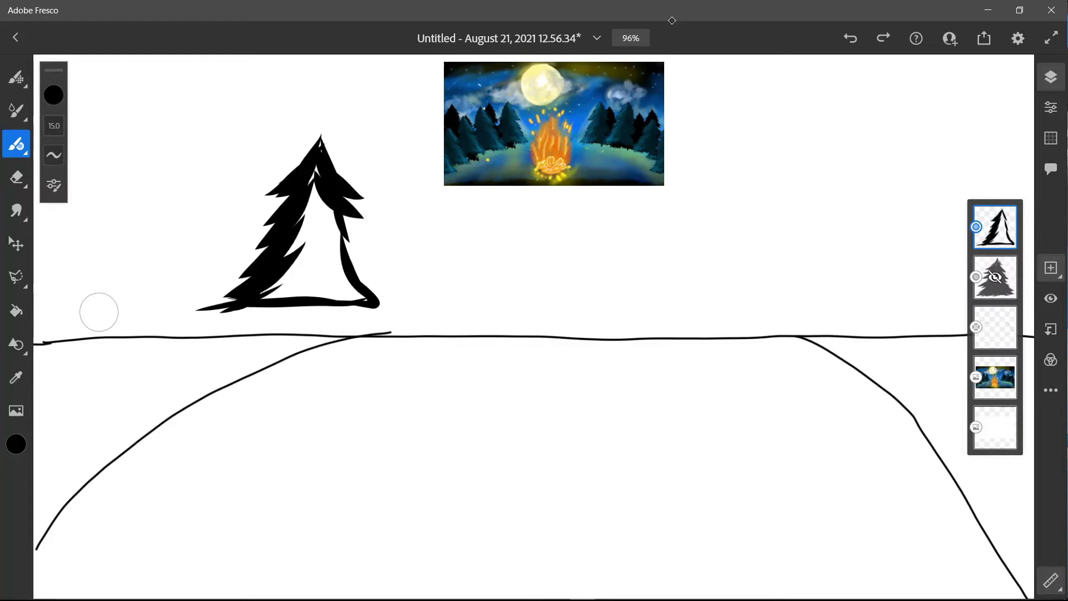
drag(310, 183, 364, 233)
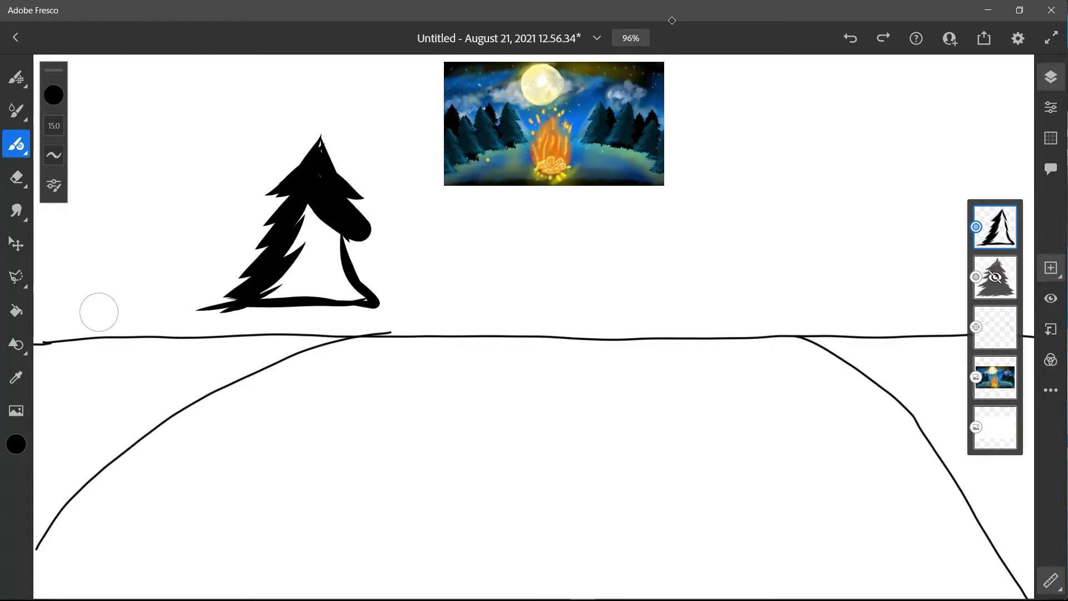
key(ctrl+z)
drag(309, 183, 336, 221)
drag(309, 201, 382, 245)
key(ctrl+z)
mouse_move(314, 183)
mouse_down()
mouse_move(365, 239)
mouse_move(334, 242)
mouse_move(376, 258)
mouse_up()
mouse_move(308, 202)
mouse_down()
mouse_move(308, 227)
mouse_move(376, 281)
mouse_up()
mouse_move(307, 222)
mouse_down()
mouse_move(353, 285)
mouse_move(393, 308)
mouse_up()
drag(313, 254, 394, 308)
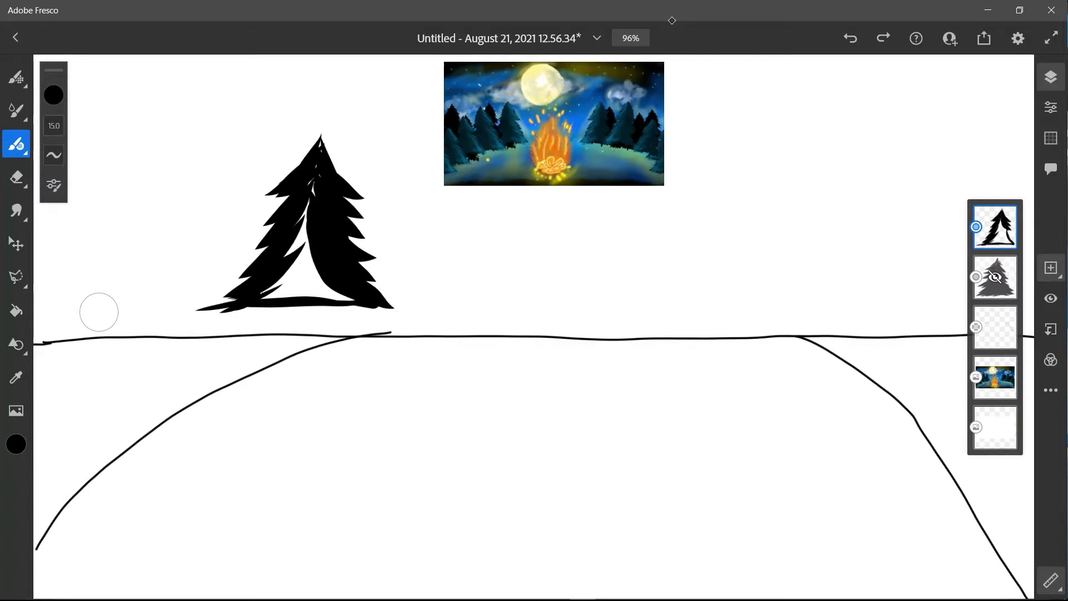
- Fill the pine tree's hollow interior with black and refine its tip, undoing the last stroke
mouse_move(307, 210)
mouse_down()
mouse_move(287, 267)
mouse_move(368, 311)
mouse_up()
mouse_move(313, 144)
mouse_down()
mouse_move(287, 165)
mouse_move(321, 151)
mouse_up()
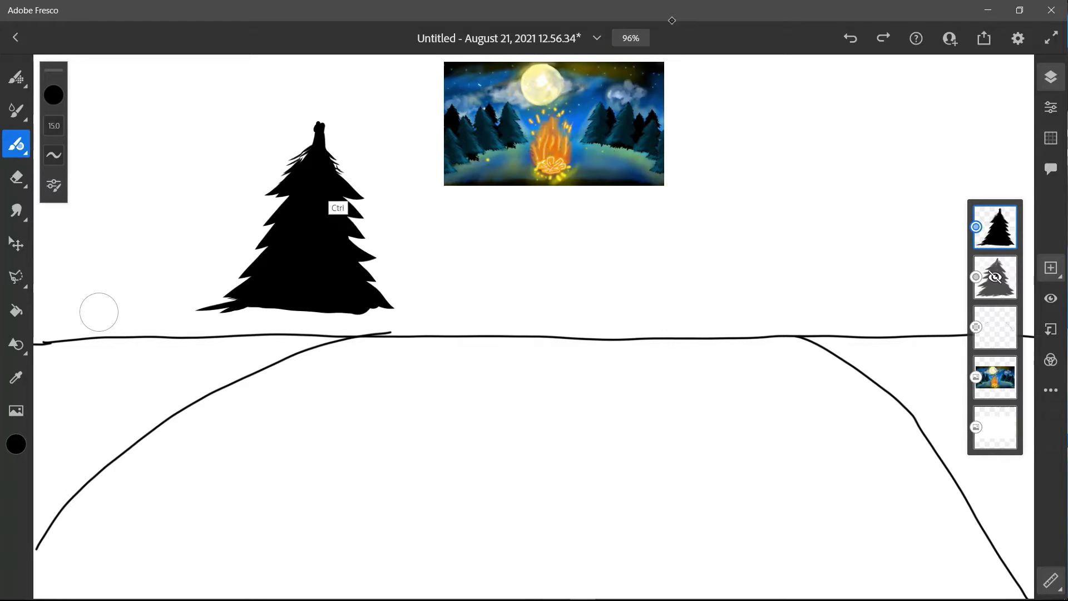
key(ctrl+z)
- Erase the blunt tip and the stray branch at the lower-left base of the pine tree
key(e)
mouse_move(320, 129)
mouse_down()
mouse_move(313, 143)
mouse_move(326, 149)
mouse_up()
drag(317, 133, 329, 153)
drag(281, 195, 289, 195)
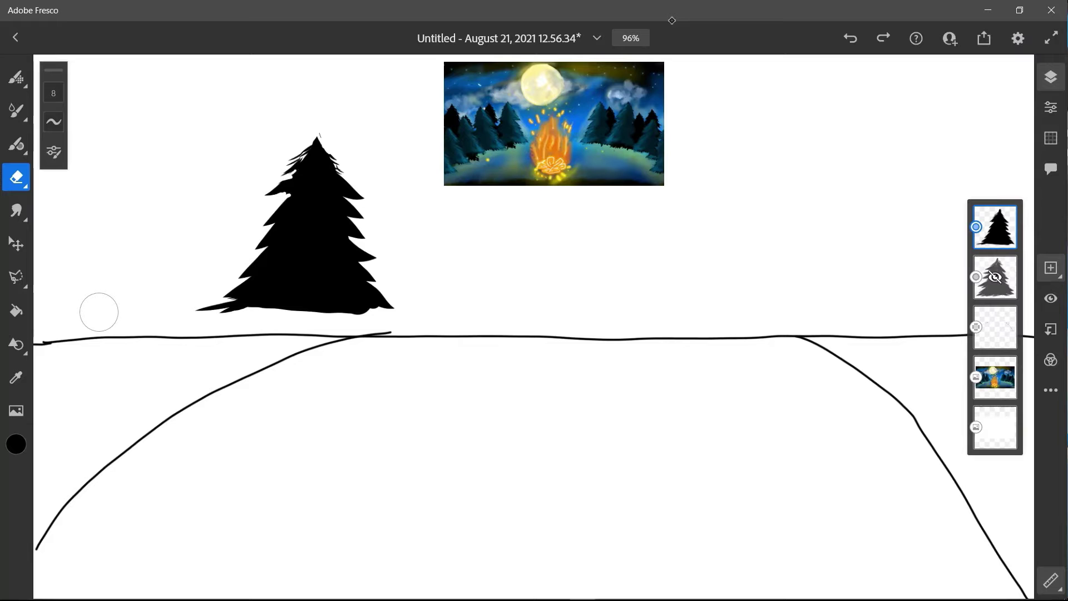
key(ctrl+z)
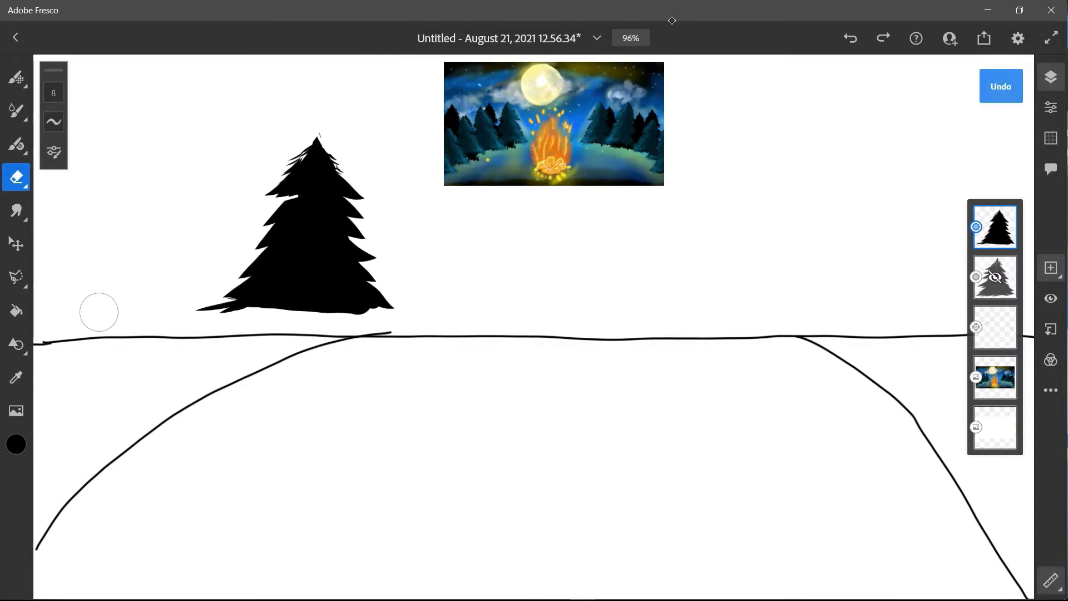
drag(197, 310, 237, 305)
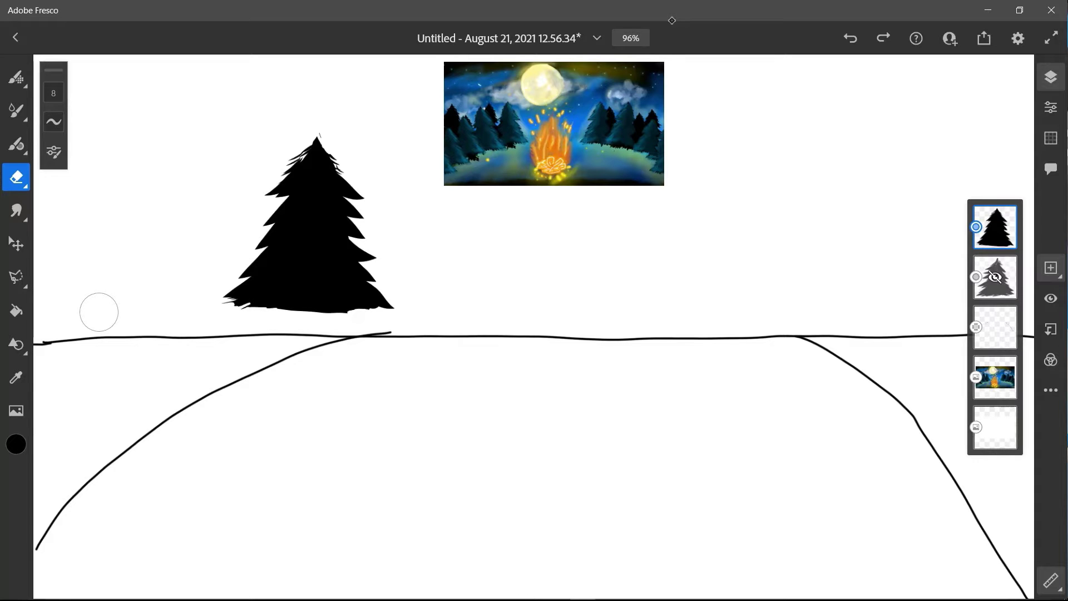
- Sample the dark teal, HSB 195, 100, 20, from the left-hand trees in the reference picture
key(b)
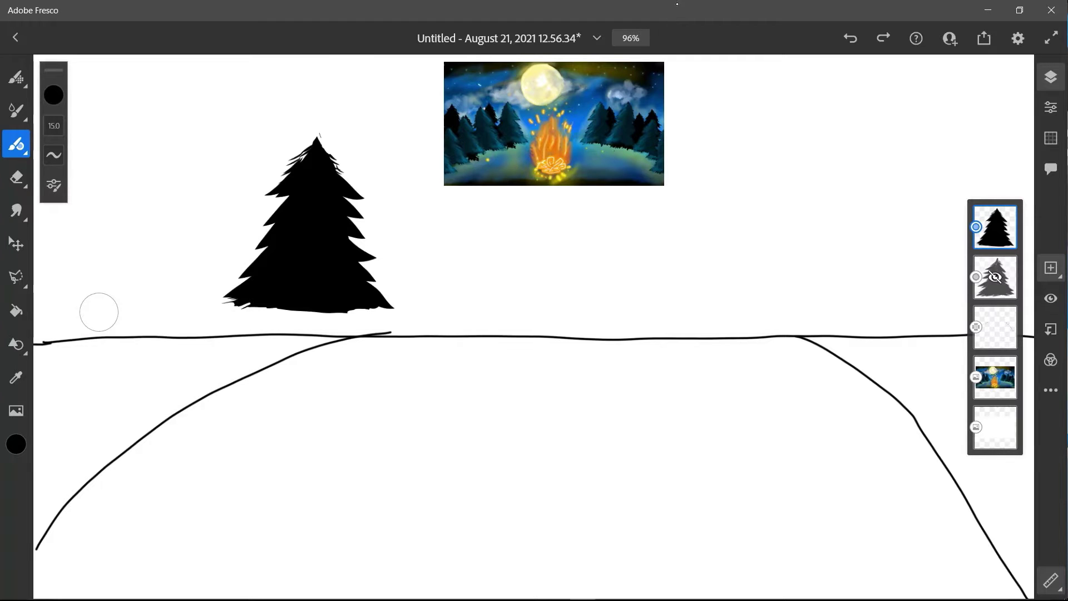
click(53, 95)
click(16, 378)
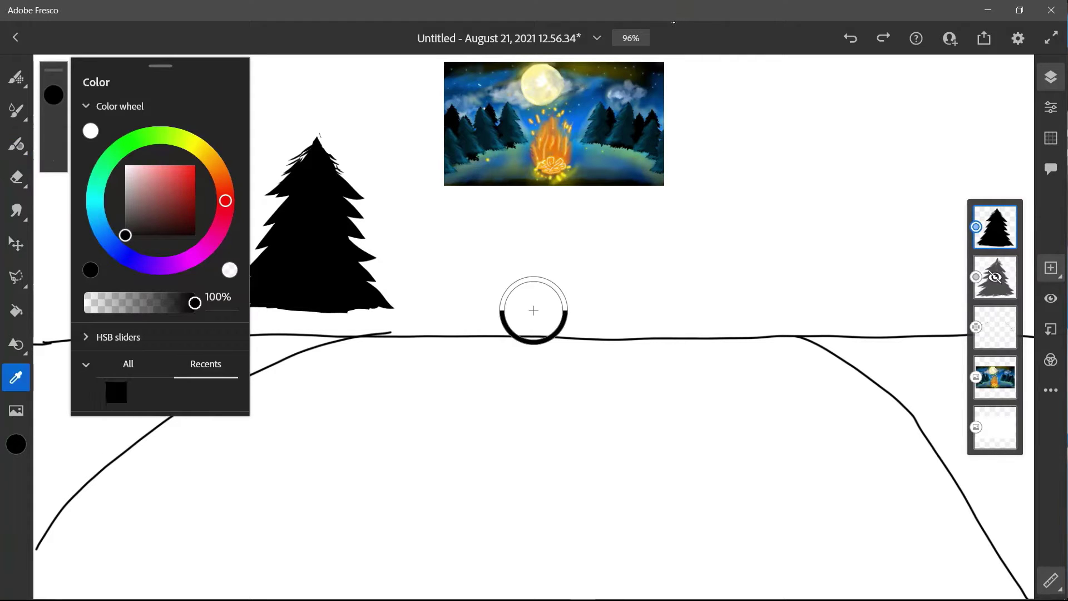
mouse_move(497, 143)
mouse_down()
mouse_move(480, 139)
mouse_move(488, 136)
mouse_up()
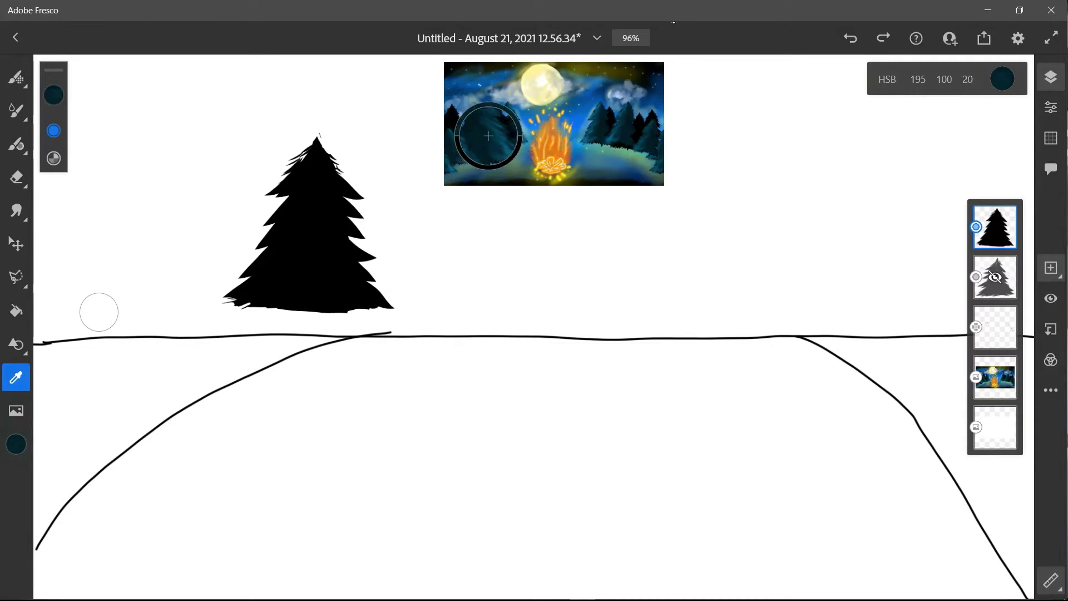
- Switch to the live watercolor brush and make the pixel layer beneath the tree layers active
click(16, 111)
click(995, 328)
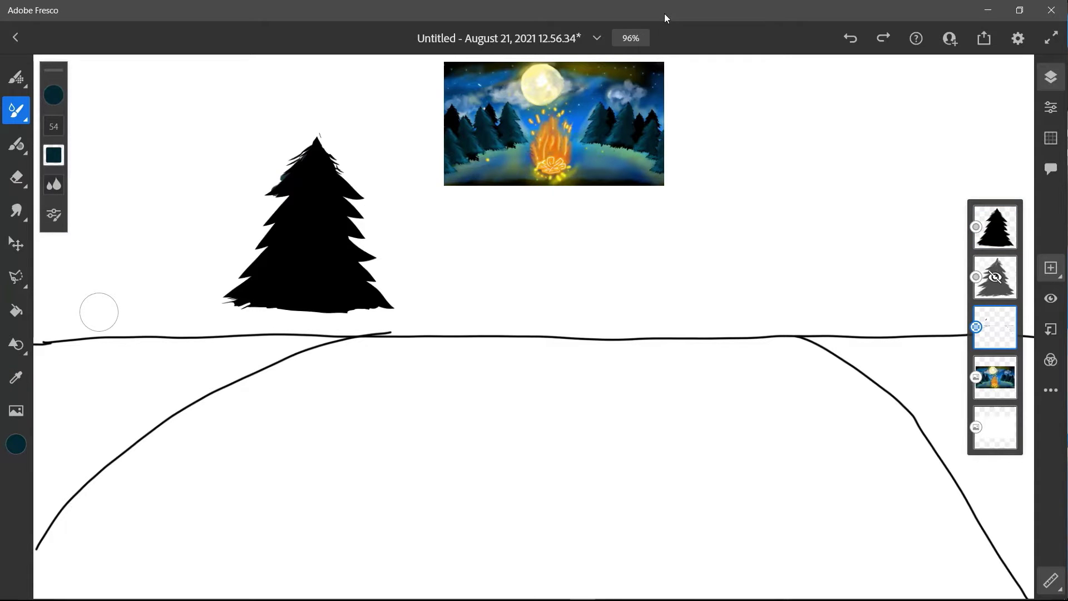
scroll(257, 189, up, 4)
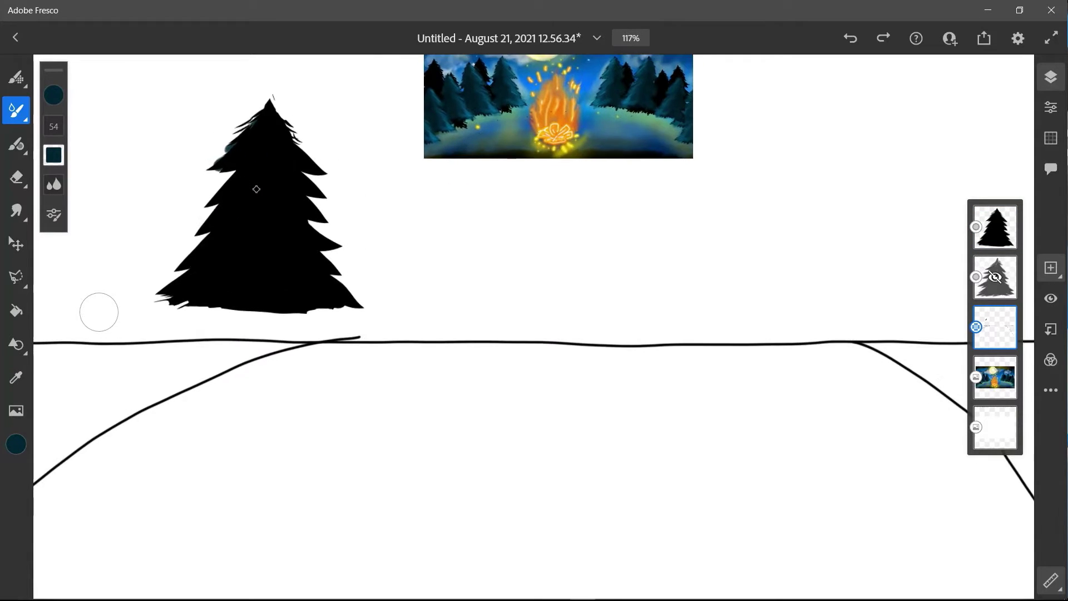
scroll(256, 189, up, 6)
scroll(256, 189, down, 5)
drag(225, 122, 192, 161)
drag(211, 132, 192, 158)
key(ctrl+z)
key(ctrl+z)
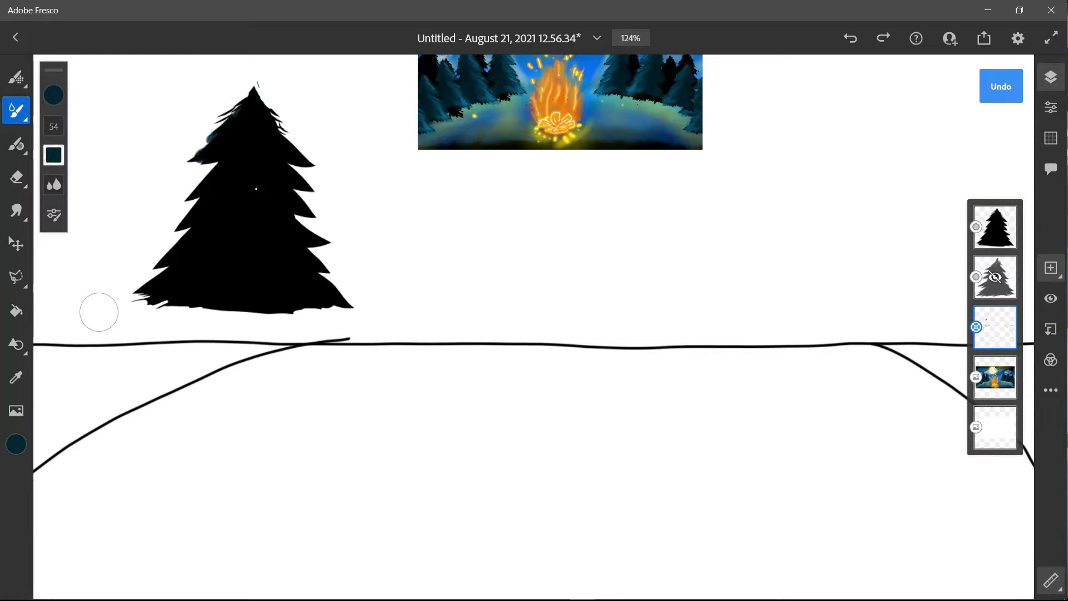
- Look through the Watercolor and Oil live brushes and choose Watercolor round detail
click(16, 111)
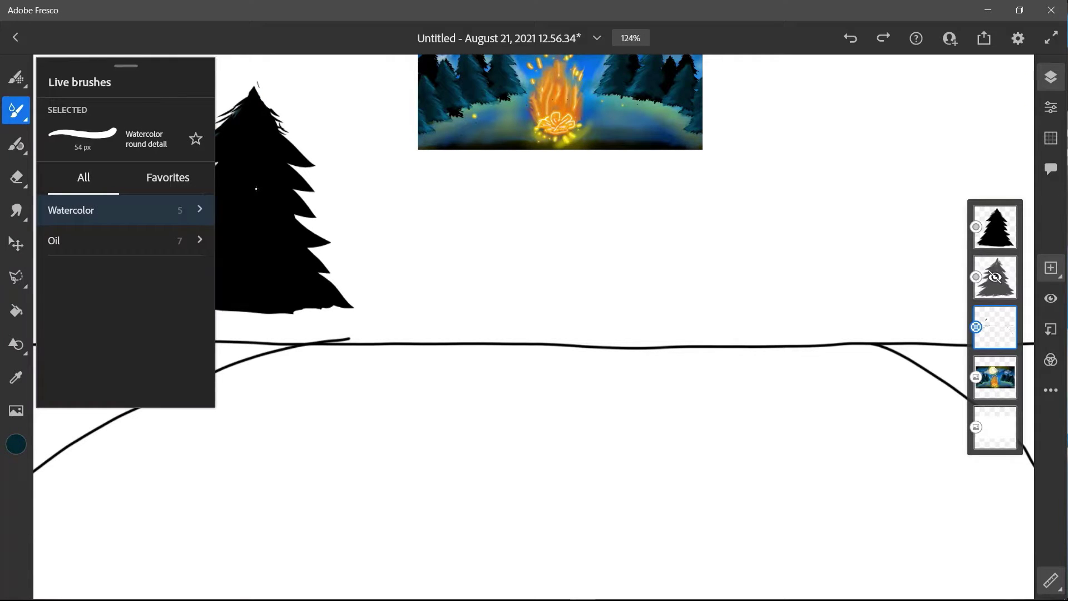
click(126, 210)
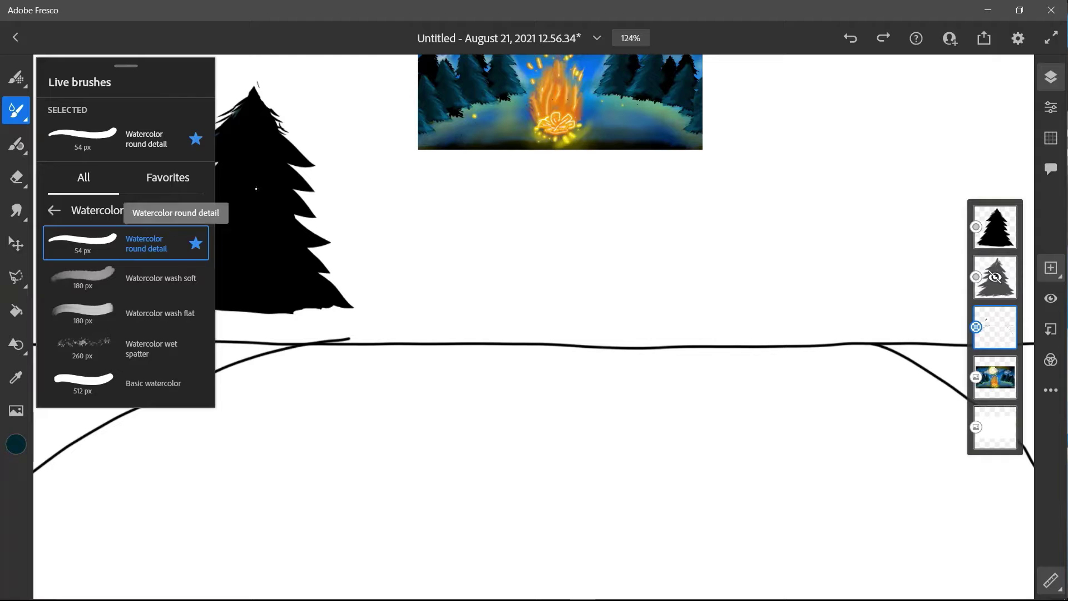
click(54, 210)
click(78, 238)
click(54, 209)
click(111, 210)
click(117, 243)
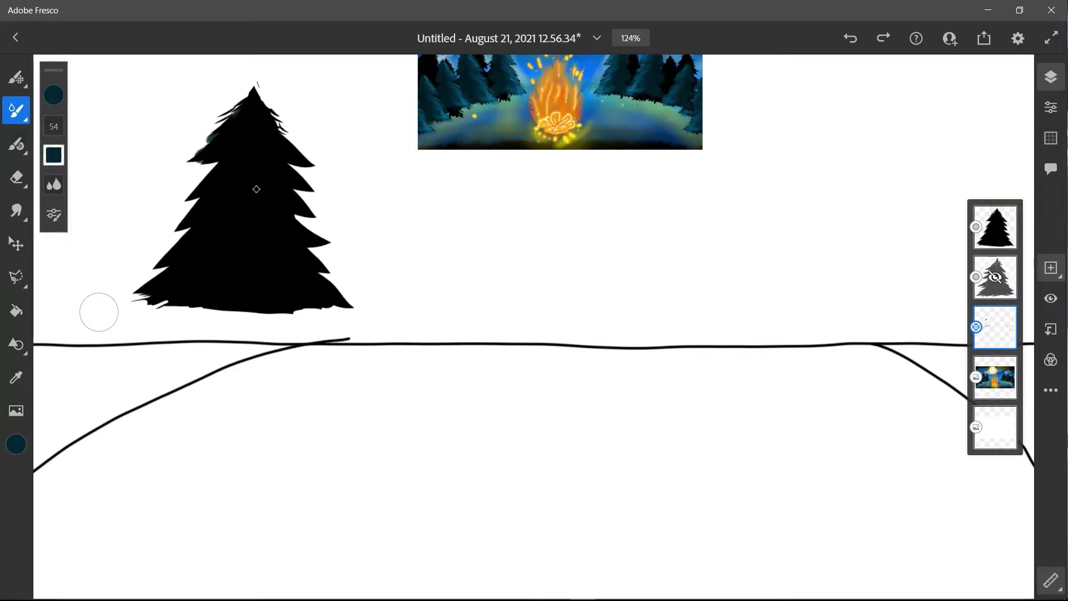
- Paint dark teal watercolor shading along the pine tree's left edge, base and right side
mouse_move(214, 139)
mouse_down()
mouse_move(197, 153)
mouse_move(207, 174)
mouse_move(187, 199)
mouse_move(178, 242)
mouse_move(136, 292)
mouse_move(206, 309)
mouse_up()
drag(131, 292, 214, 307)
drag(295, 311, 345, 312)
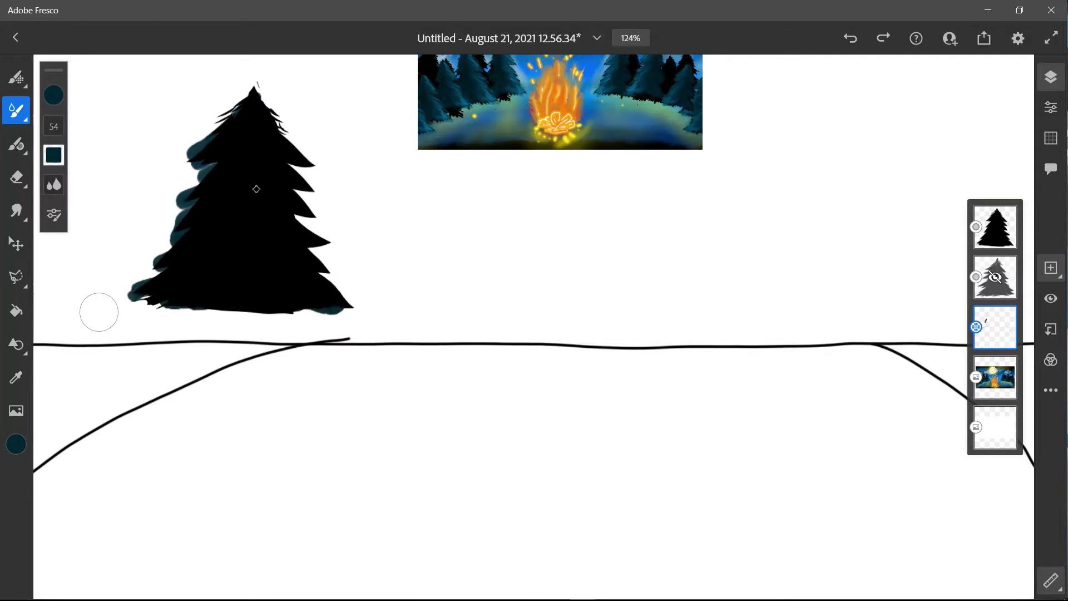
drag(291, 186, 279, 134)
- Erase the teal paint spilling outside the pine tree's left edge and base
key(e)
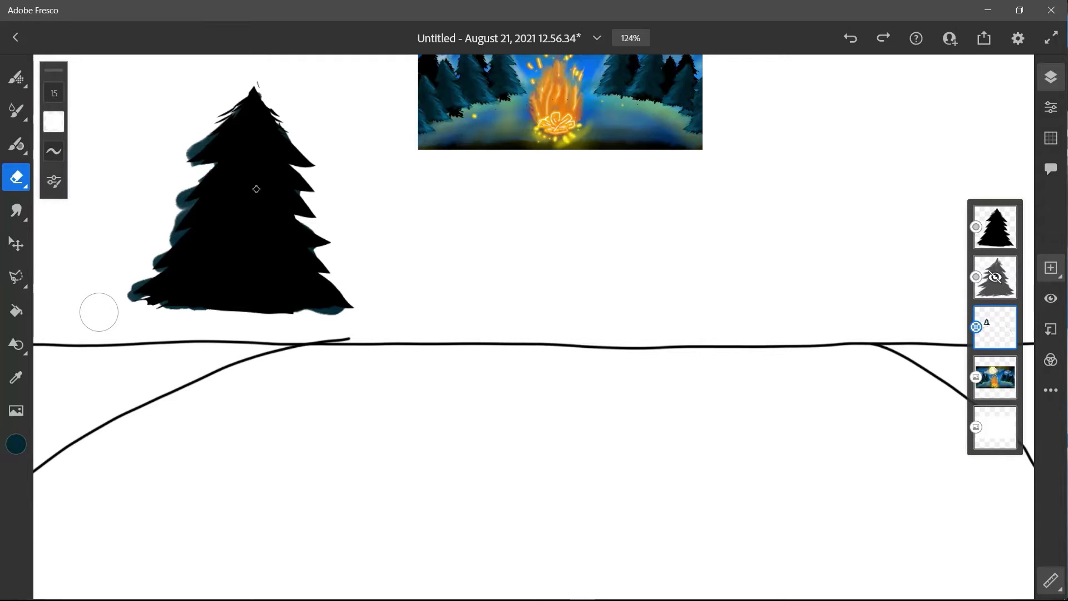
mouse_move(192, 188)
mouse_down()
mouse_move(178, 198)
mouse_move(194, 205)
mouse_move(130, 299)
mouse_up()
drag(189, 321, 99, 312)
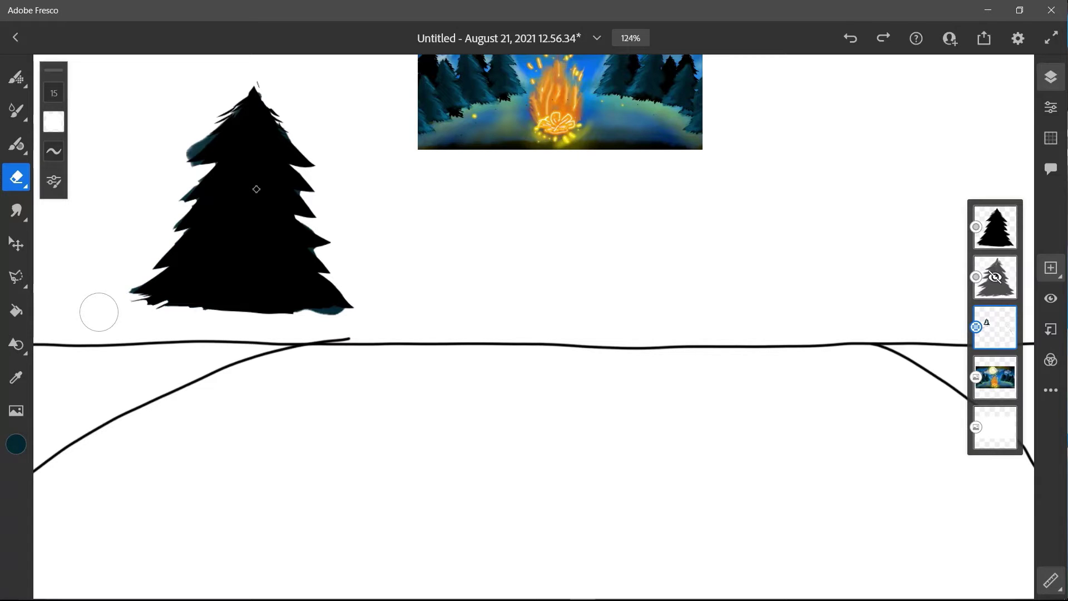
drag(343, 309, 295, 312)
mouse_move(190, 142)
mouse_down()
mouse_move(220, 120)
mouse_move(188, 154)
mouse_up()
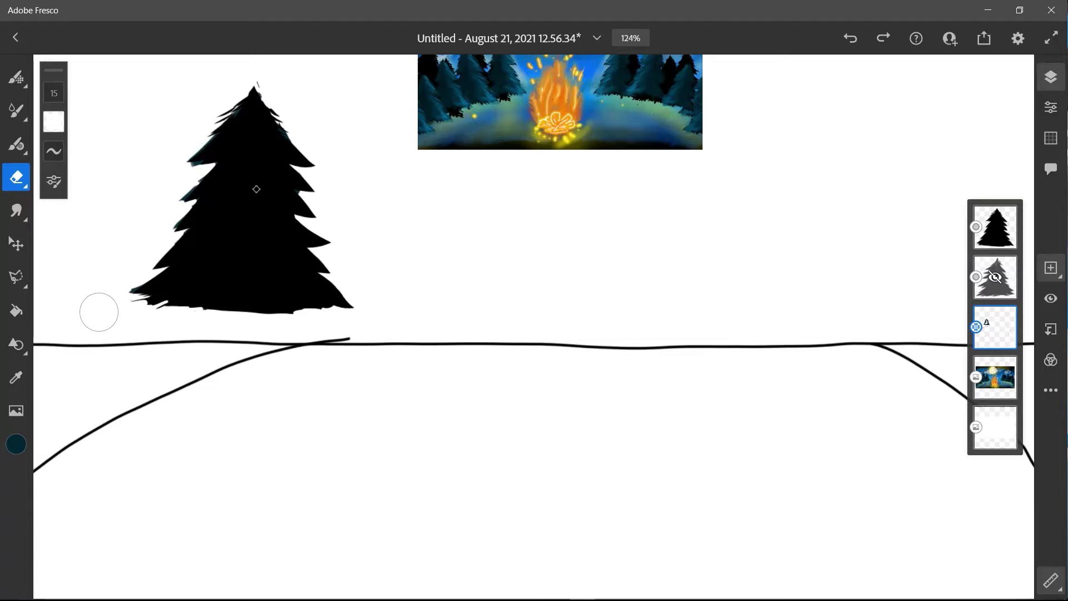
- Sample a lighter blue-teal from the right-hand trees in the reference picture
click(16, 378)
mouse_move(534, 306)
mouse_down()
mouse_move(549, 95)
mouse_move(508, 90)
mouse_move(489, 195)
mouse_move(500, 86)
mouse_move(525, 103)
mouse_move(633, 88)
mouse_up()
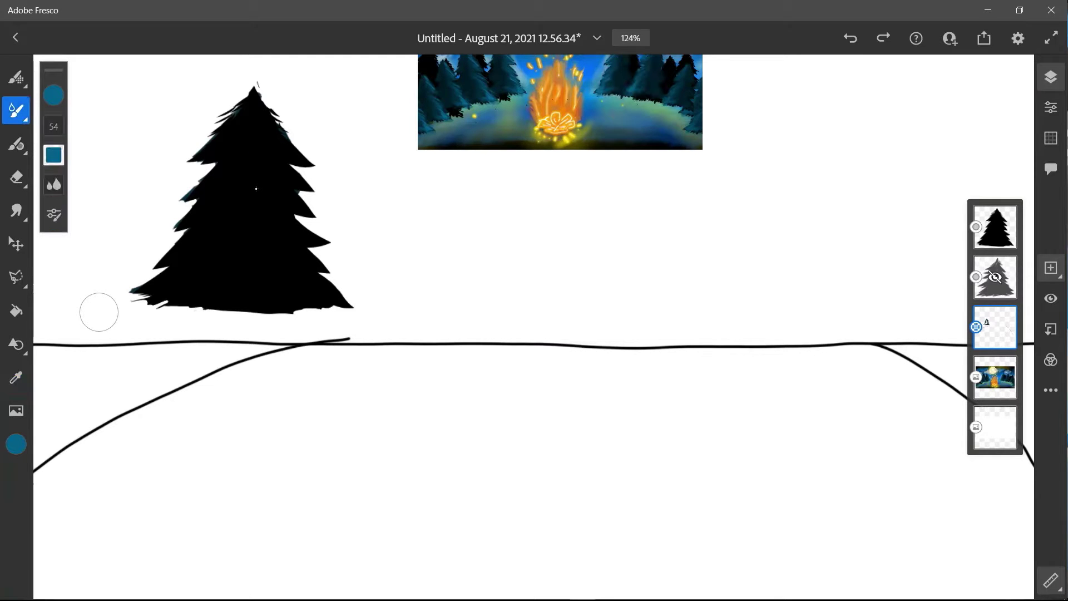
- Undo the trial blue-teal strokes on the tree's left edge and move the watercolor layer above the black tree layer
mouse_move(214, 134)
mouse_down()
mouse_move(186, 162)
mouse_move(181, 236)
mouse_up()
key(ctrl+z)
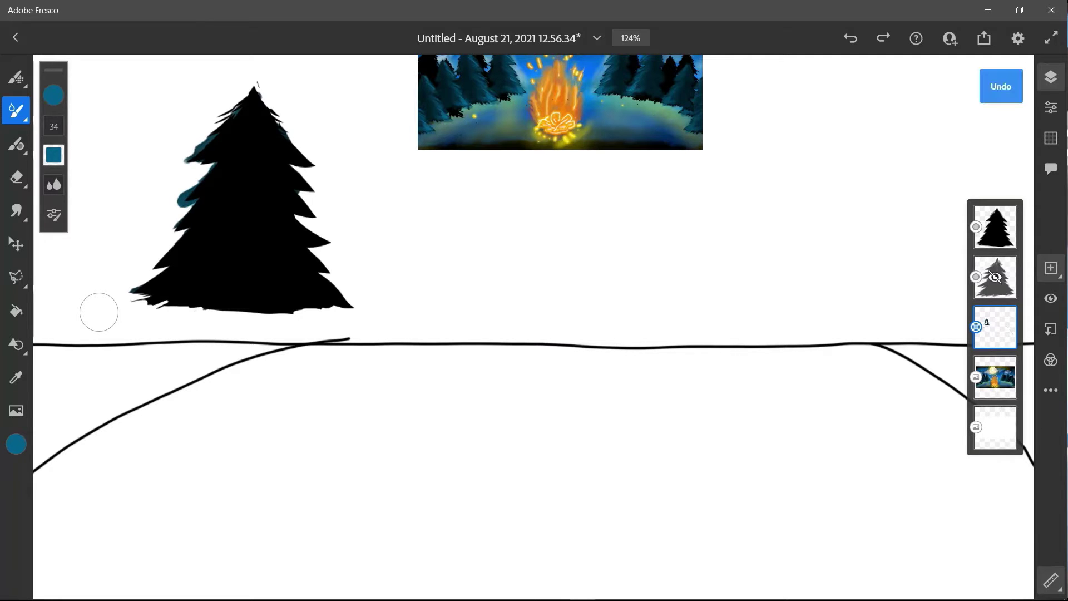
key(ctrl+z)
key(ctrl+z)
drag(995, 327, 999, 192)
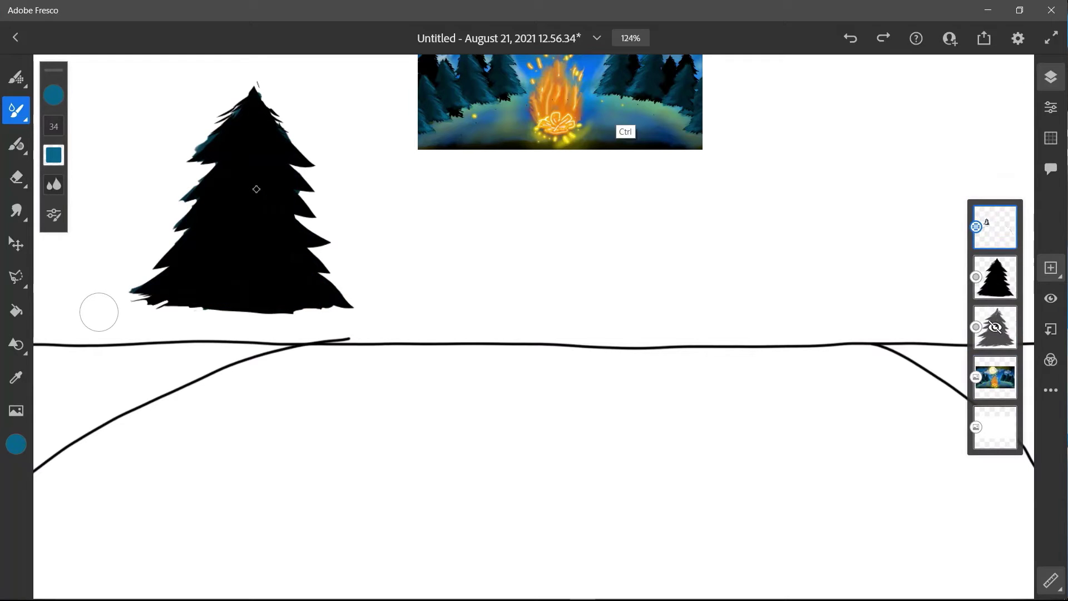
- Paint blue-teal needle strokes down the pine tree's left side from the second branch tier to the base
key(ctrl+z)
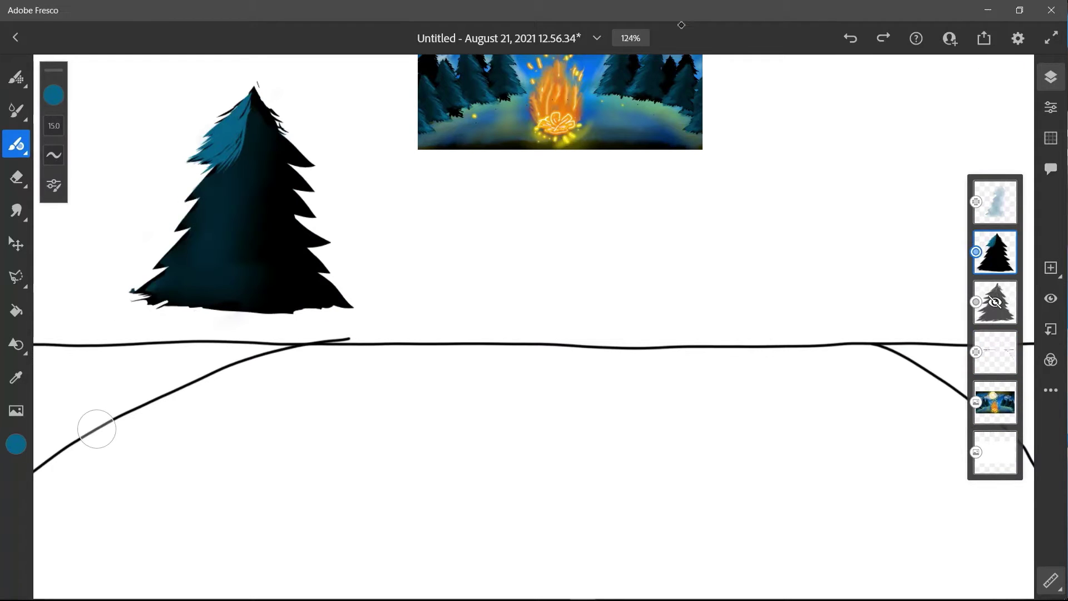
drag(223, 163, 193, 187)
mouse_move(220, 171)
mouse_down()
mouse_move(193, 194)
mouse_move(205, 189)
mouse_up()
drag(231, 164, 208, 194)
drag(222, 185, 173, 209)
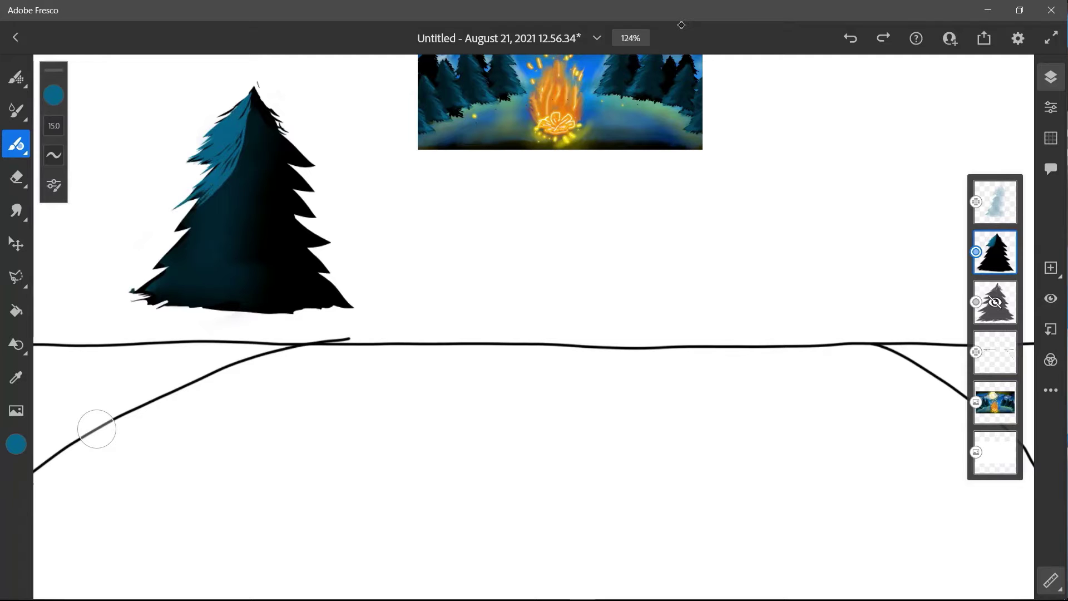
mouse_move(213, 167)
mouse_down()
mouse_move(190, 189)
mouse_move(166, 244)
mouse_move(196, 211)
mouse_move(188, 230)
mouse_up()
drag(231, 188, 150, 263)
mouse_move(219, 214)
mouse_down()
mouse_move(153, 264)
mouse_move(206, 241)
mouse_move(204, 254)
mouse_move(153, 277)
mouse_move(165, 278)
mouse_up()
mouse_move(212, 250)
mouse_down()
mouse_move(141, 288)
mouse_move(157, 299)
mouse_move(128, 293)
mouse_up()
drag(184, 270, 121, 295)
mouse_move(218, 257)
mouse_down()
mouse_move(171, 306)
mouse_move(216, 300)
mouse_move(219, 318)
mouse_up()
drag(219, 292, 209, 320)
- Paint blue-teal needle strokes along the upper right branches of the pine tree, from the tip to the second tier
mouse_move(257, 100)
mouse_down()
mouse_move(273, 137)
mouse_move(306, 160)
mouse_up()
drag(262, 127, 313, 165)
drag(265, 129, 316, 165)
drag(247, 130, 294, 181)
mouse_move(250, 118)
mouse_down()
mouse_move(263, 151)
mouse_move(313, 191)
mouse_up()
mouse_move(278, 153)
mouse_down()
mouse_move(323, 196)
mouse_move(287, 189)
mouse_move(300, 192)
mouse_up()
drag(253, 134, 294, 182)
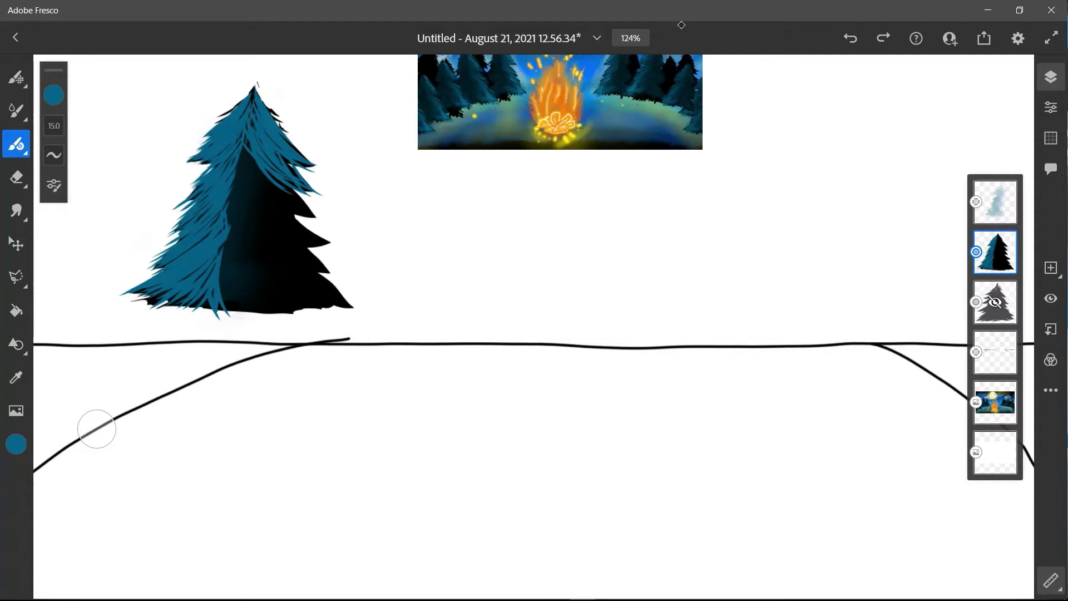
- Extend feathered blue-teal needles past the pine tree's left outline and undo the last two strokes
mouse_move(254, 89)
mouse_down()
mouse_move(270, 104)
mouse_move(215, 117)
mouse_up()
drag(211, 161, 174, 198)
mouse_move(203, 191)
mouse_down()
mouse_move(170, 211)
mouse_move(153, 245)
mouse_up()
drag(178, 235, 153, 250)
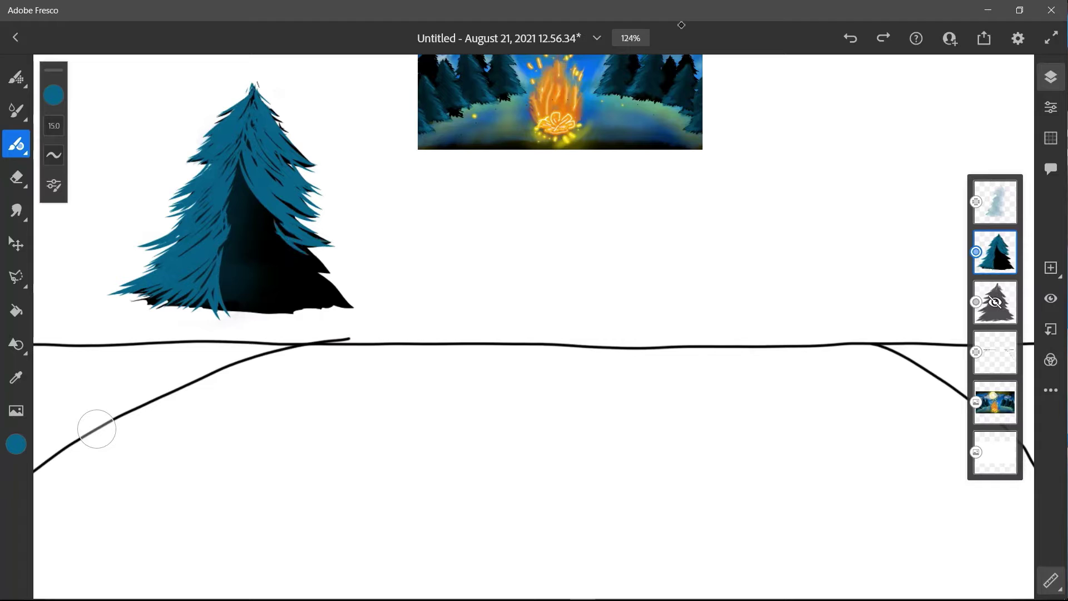
key(ctrl+z)
key(ctrl+z)
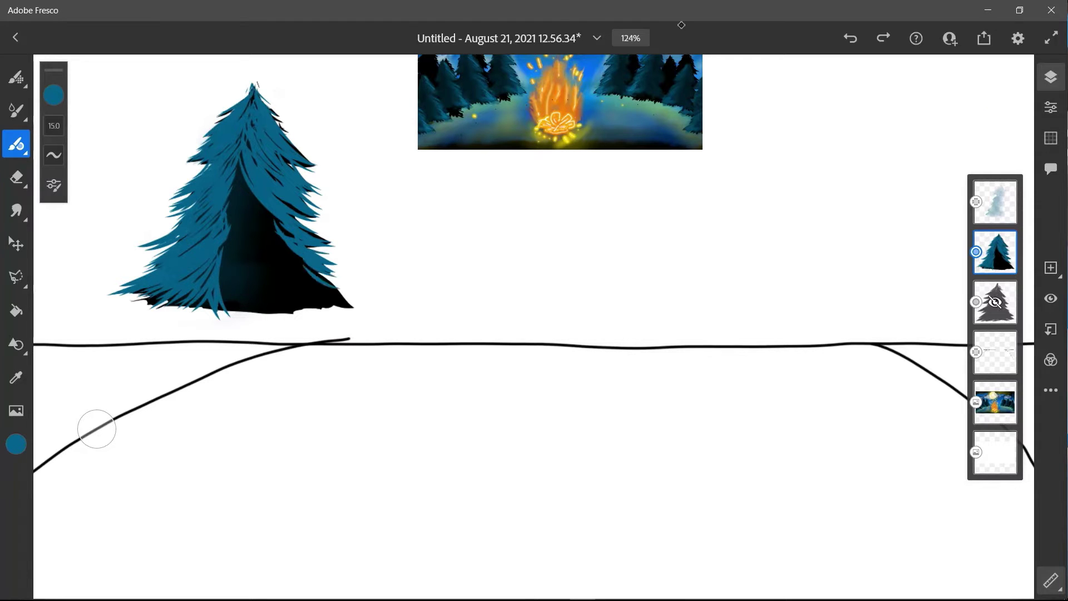
- Add blue-teal needles along the tree's lower right edge and over its remaining black center
drag(339, 301, 369, 305)
drag(319, 300, 360, 309)
drag(304, 272, 338, 286)
mouse_move(239, 166)
mouse_down()
mouse_move(293, 234)
mouse_move(231, 193)
mouse_up()
mouse_move(240, 183)
mouse_down()
mouse_move(225, 204)
mouse_move(275, 227)
mouse_move(228, 220)
mouse_up()
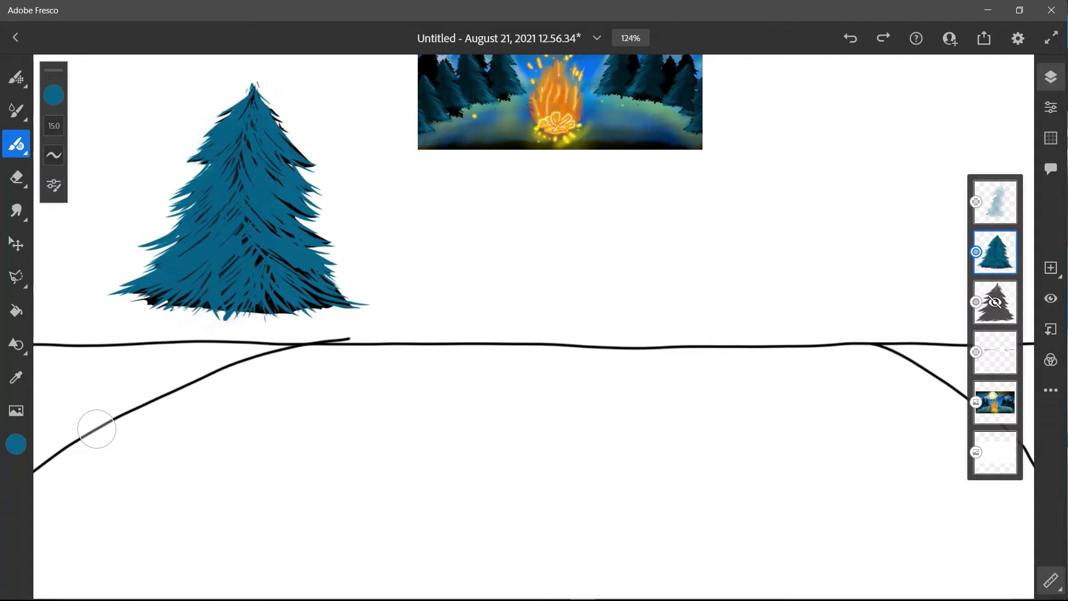
- Sample blue-teal from the left-hand trees in the reference picture and lighten it to a medium blue for the vector brush
click(16, 377)
drag(532, 310, 489, 98)
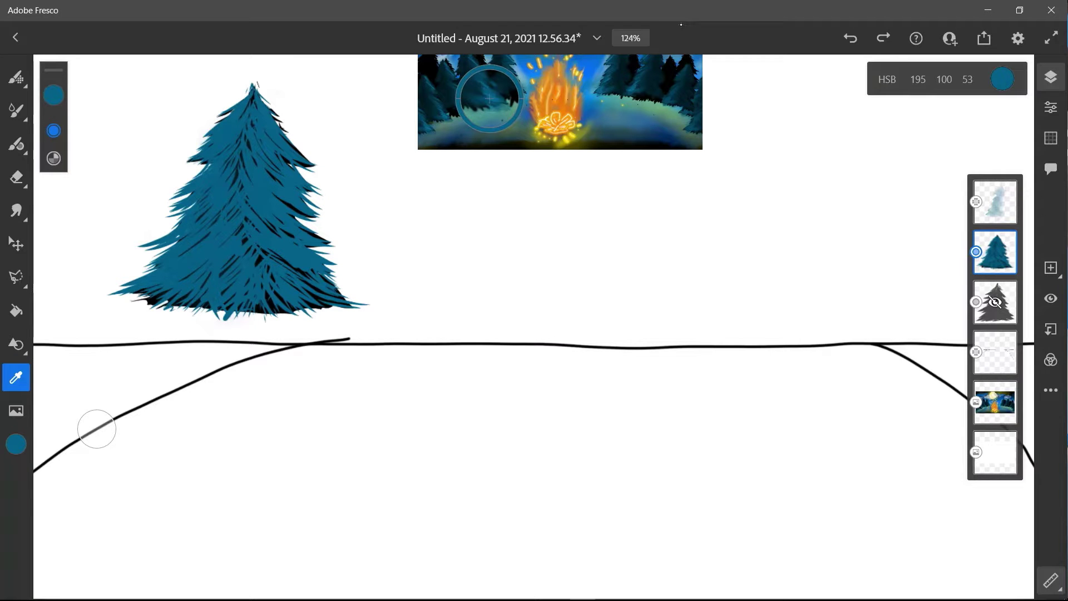
click(53, 95)
drag(194, 197, 181, 181)
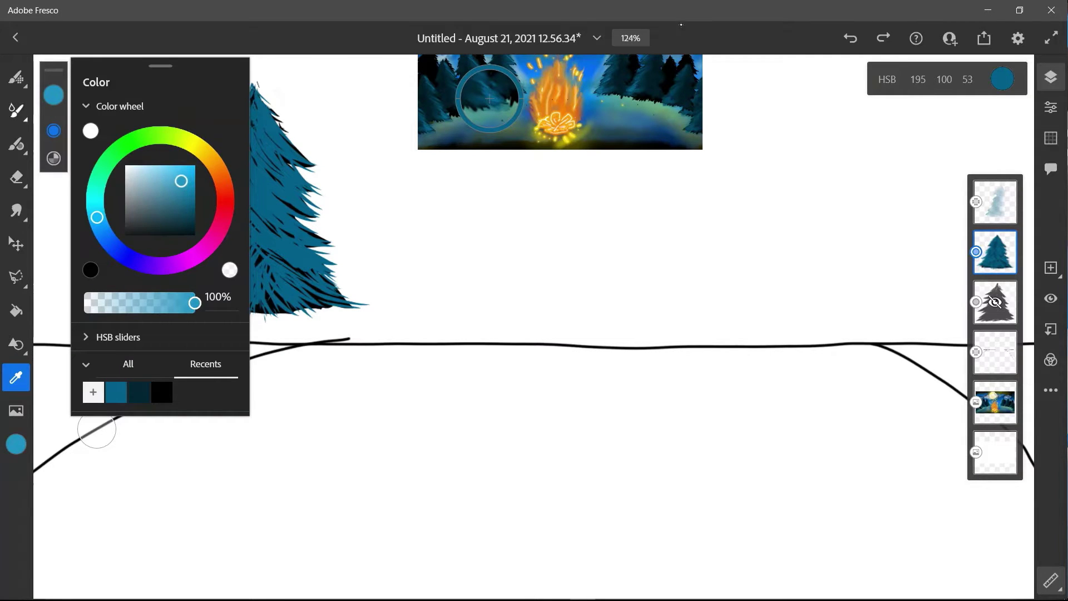
click(16, 110)
click(16, 144)
- Paint medium-blue highlight needles over the pine tree's right half from the tip down to the base
mouse_move(241, 113)
mouse_down()
mouse_move(218, 132)
mouse_move(266, 124)
mouse_up()
mouse_move(259, 99)
mouse_down()
mouse_move(292, 154)
mouse_move(274, 161)
mouse_move(301, 157)
mouse_move(292, 176)
mouse_move(306, 182)
mouse_up()
drag(251, 143, 308, 190)
drag(257, 168, 319, 246)
key(ctrl+z)
mouse_move(262, 169)
mouse_down()
mouse_move(293, 211)
mouse_move(313, 214)
mouse_move(284, 212)
mouse_up()
drag(257, 173, 281, 204)
mouse_move(254, 123)
mouse_down()
mouse_move(242, 149)
mouse_move(266, 193)
mouse_move(313, 228)
mouse_up()
drag(261, 196, 306, 238)
drag(297, 227, 314, 239)
drag(251, 186, 271, 225)
drag(251, 214, 307, 260)
mouse_move(251, 232)
mouse_down()
mouse_move(300, 265)
mouse_move(292, 282)
mouse_move(316, 288)
mouse_up()
mouse_move(294, 262)
mouse_down()
mouse_move(338, 294)
mouse_move(318, 293)
mouse_up()
drag(312, 270, 324, 304)
mouse_move(298, 251)
mouse_down()
mouse_move(353, 269)
mouse_move(323, 272)
mouse_move(293, 298)
mouse_up()
drag(270, 290, 315, 308)
mouse_move(242, 228)
mouse_down()
mouse_move(274, 268)
mouse_move(276, 309)
mouse_move(304, 315)
mouse_up()
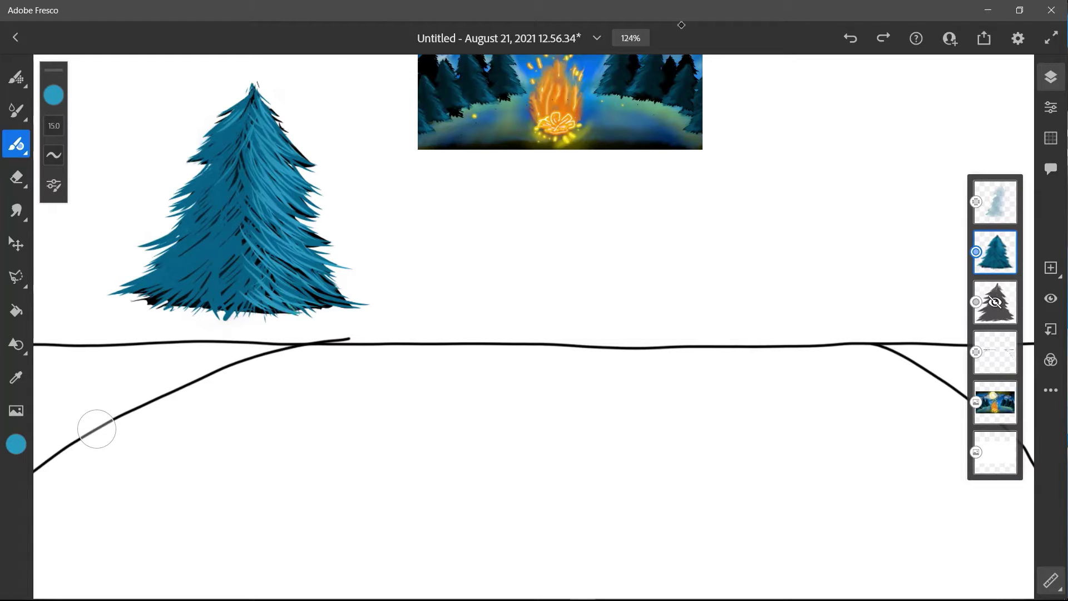
- Darken the color to a muted slate teal and paint shadow needles over the tree's left half
click(54, 95)
mouse_move(160, 186)
mouse_down()
mouse_move(172, 210)
mouse_move(163, 217)
mouse_up()
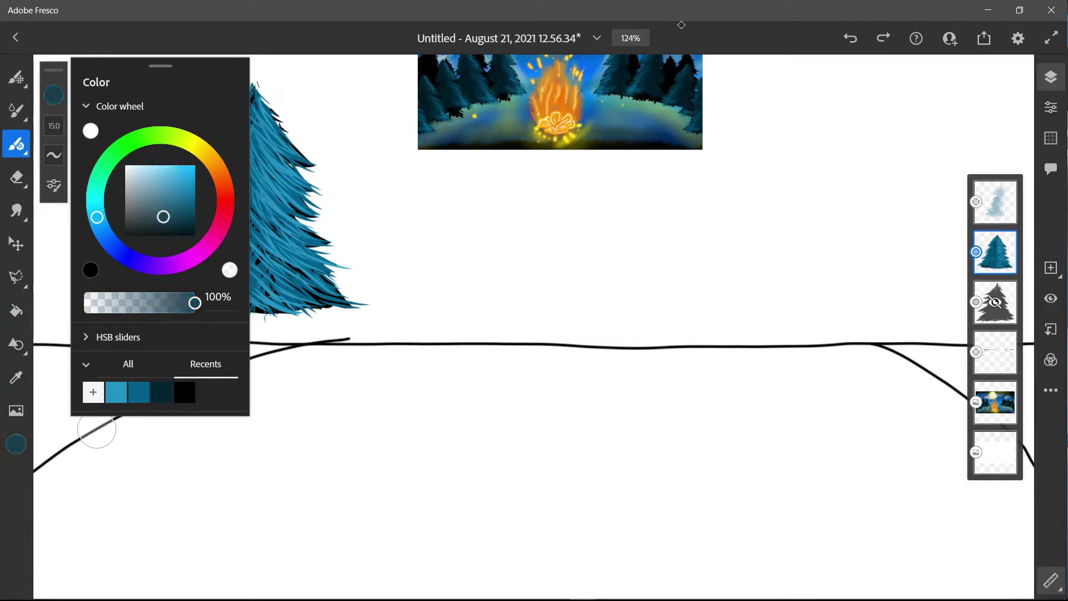
click(53, 95)
drag(243, 108, 222, 131)
drag(244, 120, 231, 133)
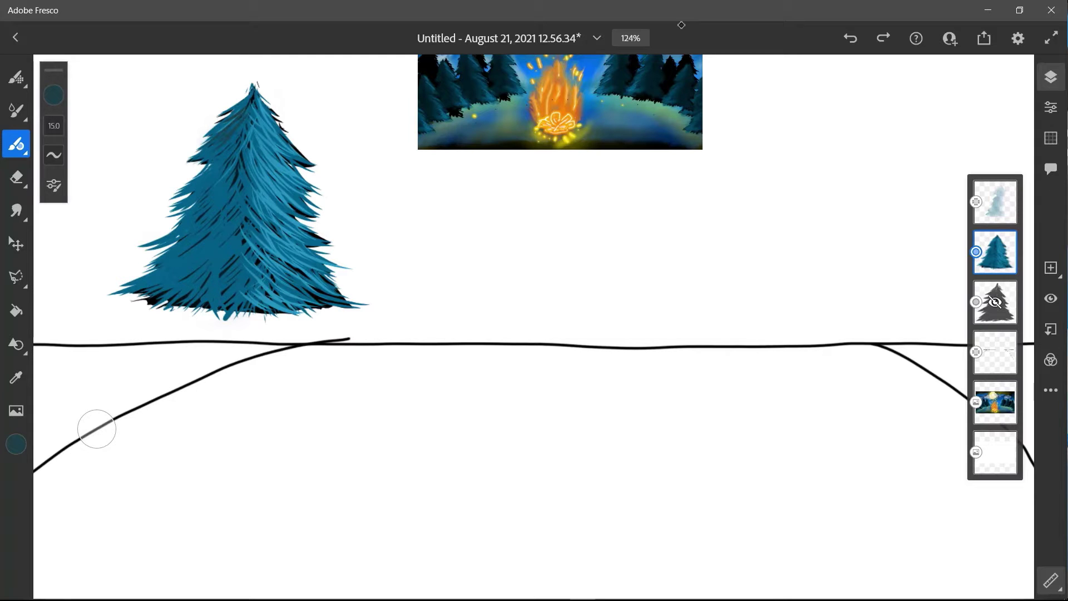
mouse_move(244, 95)
mouse_down()
mouse_move(188, 210)
mouse_move(160, 235)
mouse_up()
drag(209, 205, 123, 289)
drag(180, 258, 161, 268)
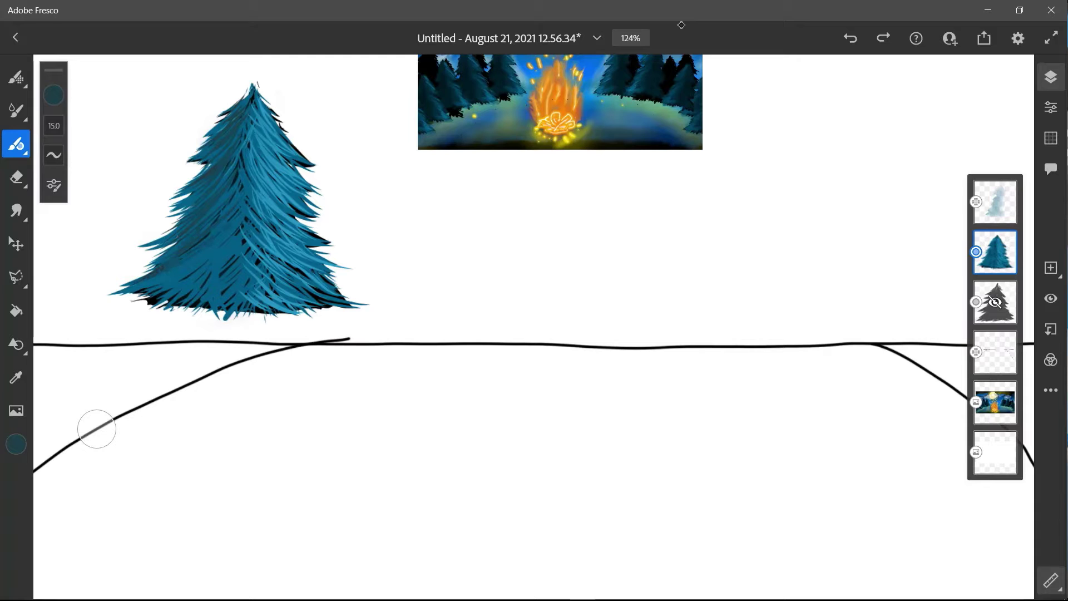
drag(204, 253, 179, 269)
drag(164, 279, 146, 287)
drag(222, 250, 199, 283)
drag(231, 241, 204, 299)
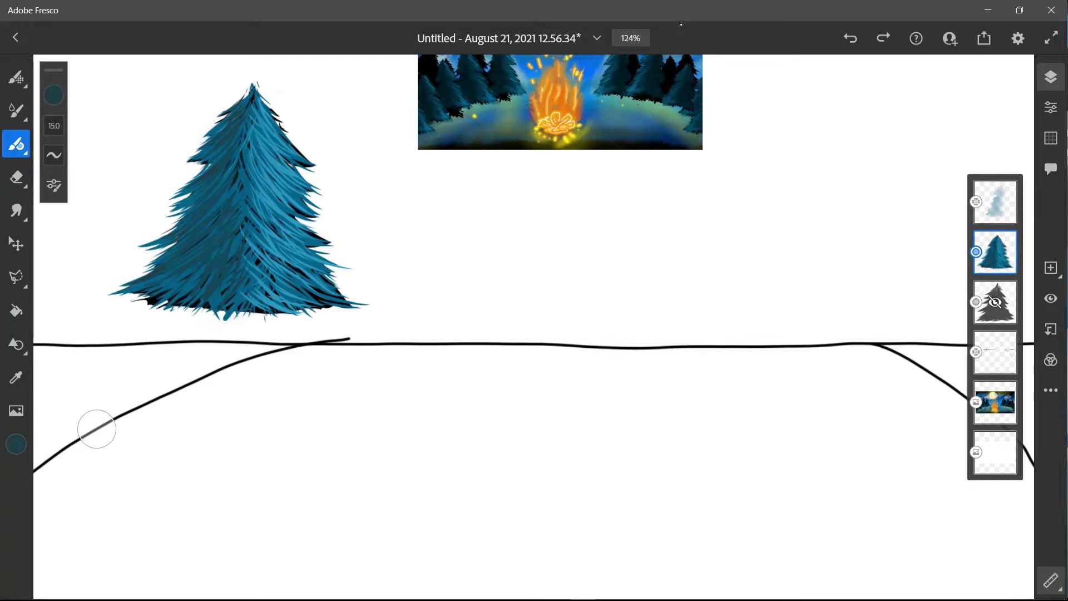
- Set the Basic taper brush size to 12 px, keeping roundness at 100%
click(54, 185)
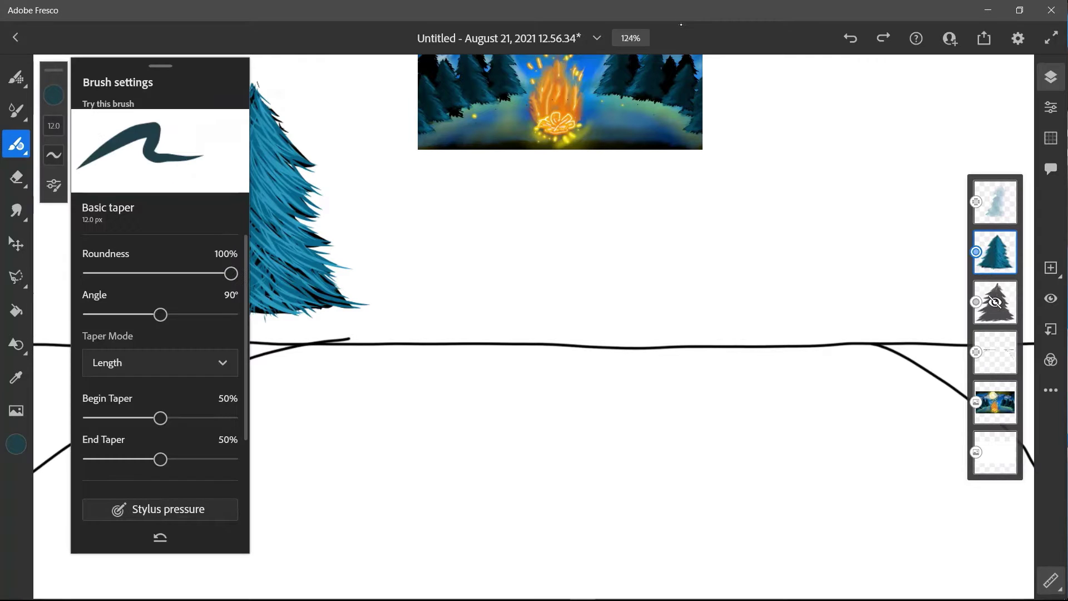
mouse_move(231, 273)
mouse_down()
mouse_move(203, 273)
mouse_move(231, 273)
mouse_up()
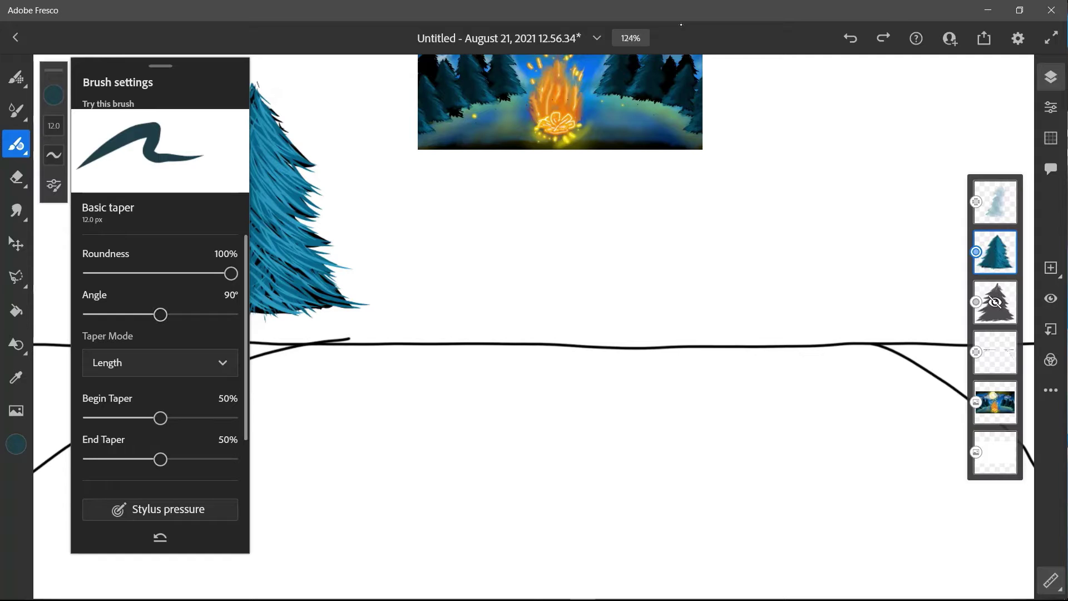
scroll(160, 361, down, 2)
scroll(160, 361, up, 2)
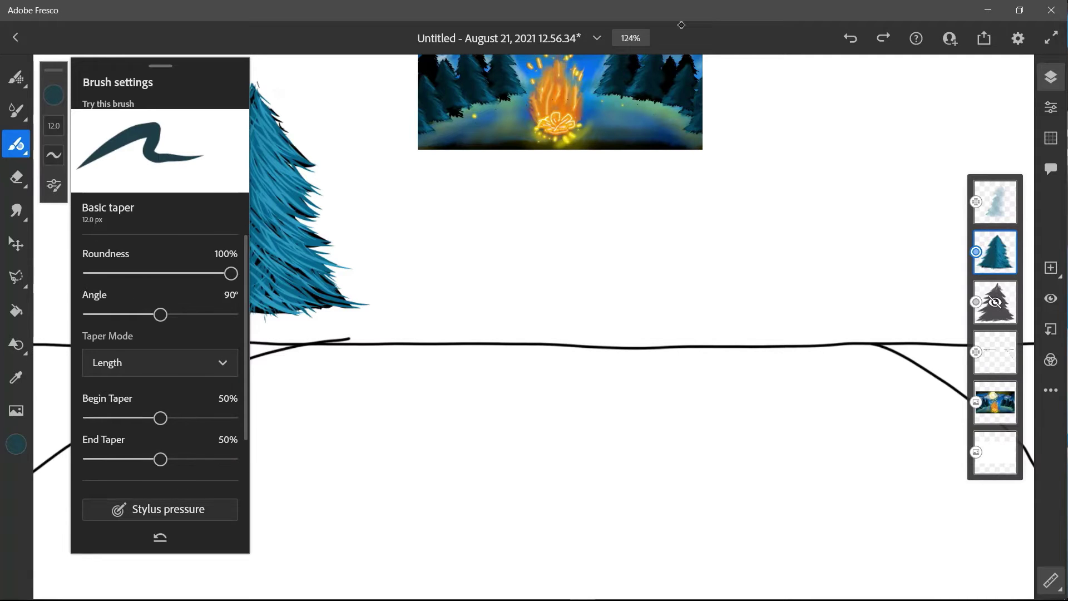
click(54, 185)
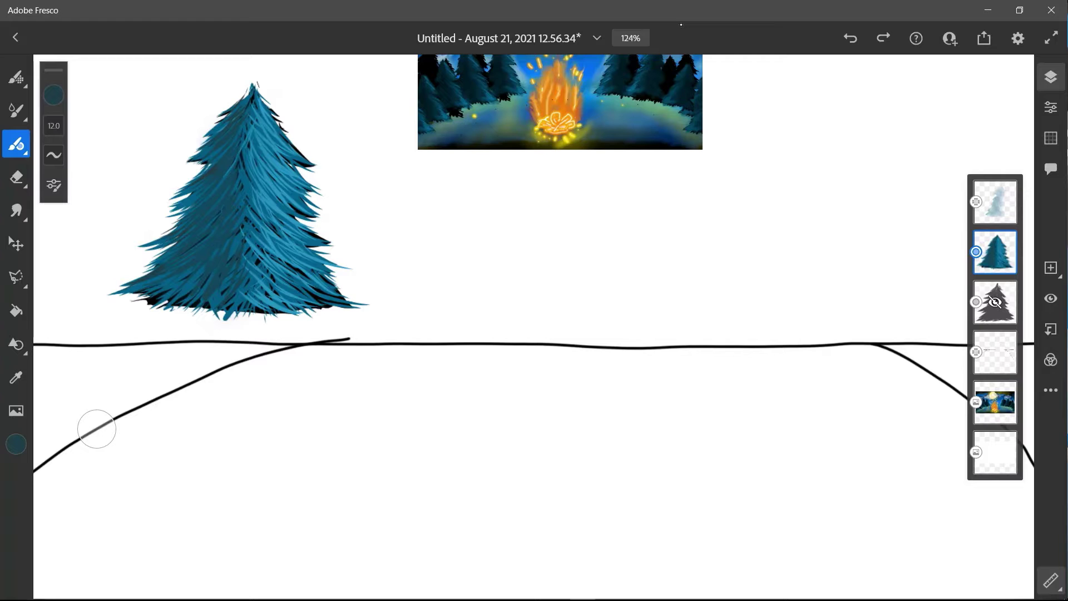
- Darken the color to near-black teal and paint deeper shadow needles on the tree's left half, undoing the last two strokes
click(54, 94)
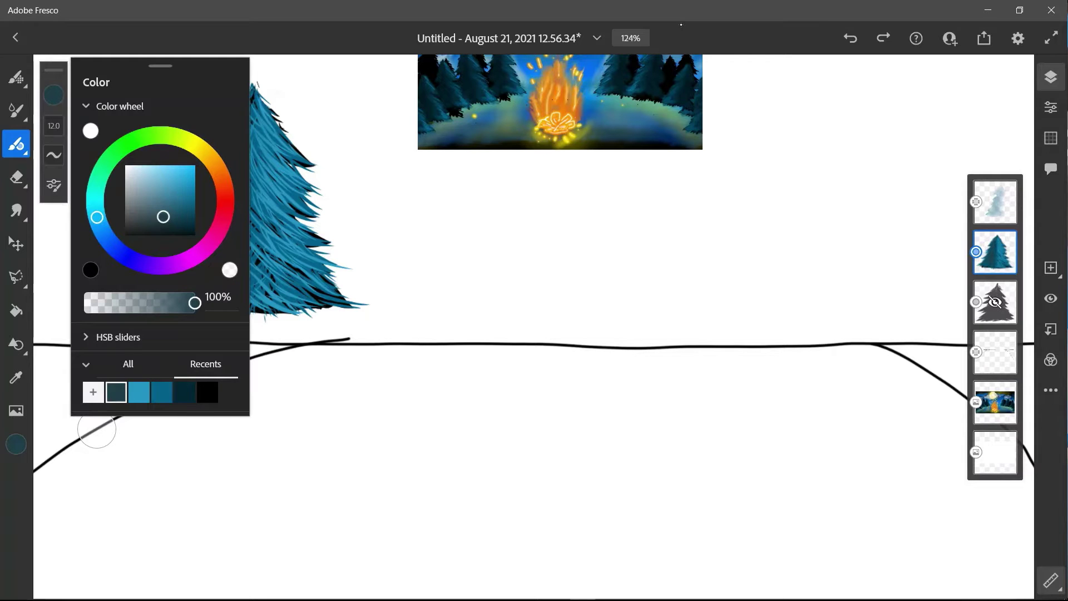
click(160, 229)
click(54, 95)
drag(243, 123, 215, 159)
drag(236, 135, 203, 186)
drag(240, 156, 199, 210)
drag(226, 187, 181, 239)
drag(231, 214, 161, 280)
drag(218, 249, 150, 278)
drag(234, 117, 209, 137)
mouse_move(247, 92)
mouse_down()
mouse_move(214, 129)
mouse_move(230, 103)
mouse_move(223, 113)
mouse_up()
drag(235, 94, 215, 113)
key(ctrl+z)
key(ctrl+z)
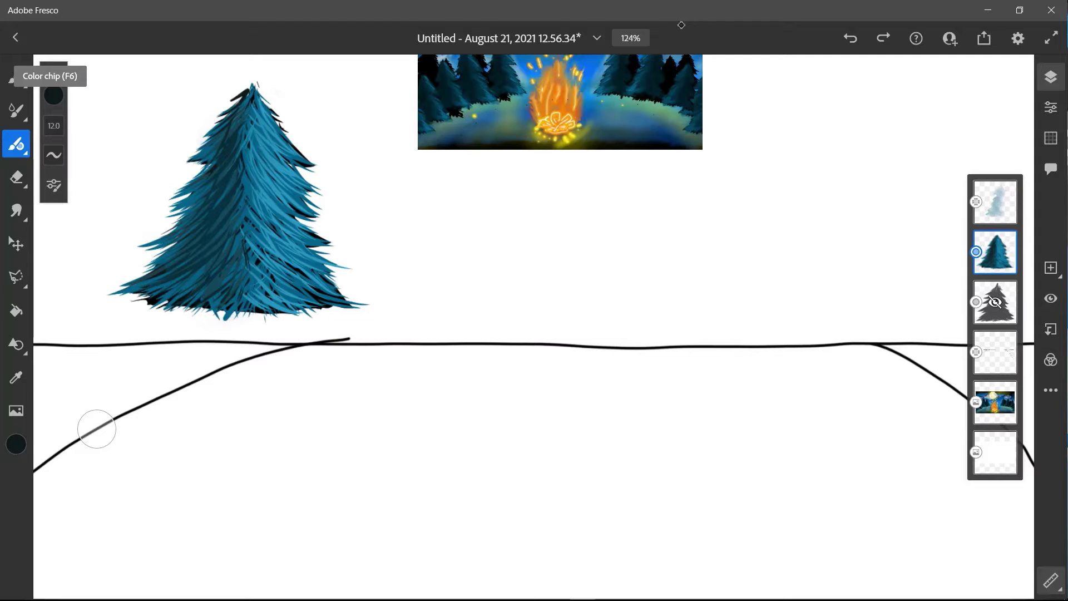
- Sample the medium blue from the pine tree's right half and lighten it to a bright sky blue for the vector brush
key(i)
click(532, 310)
click(270, 203)
drag(268, 201, 269, 202)
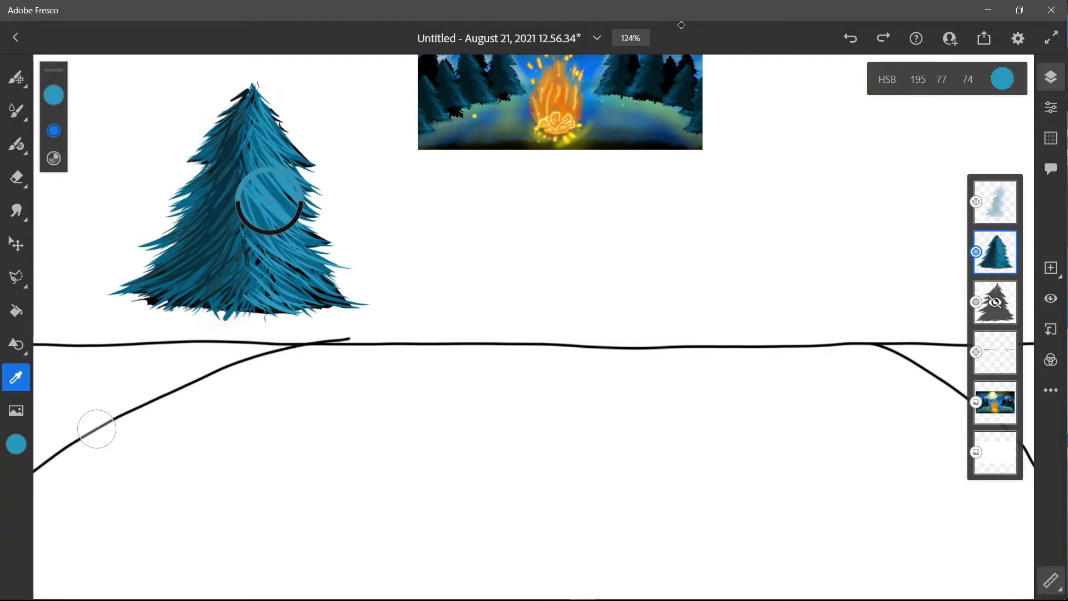
click(54, 95)
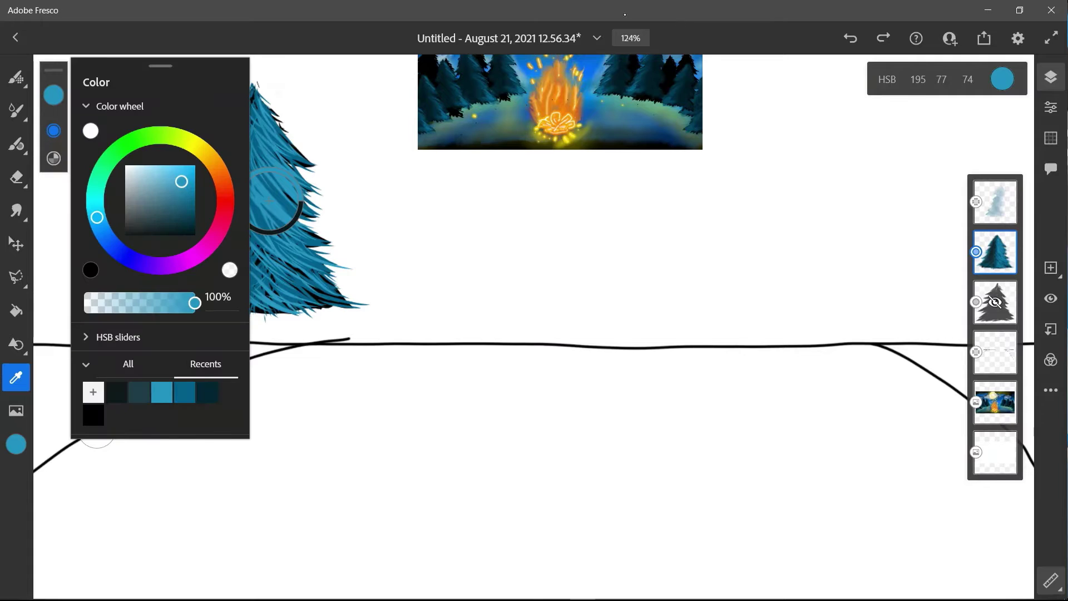
click(186, 172)
click(380, 157)
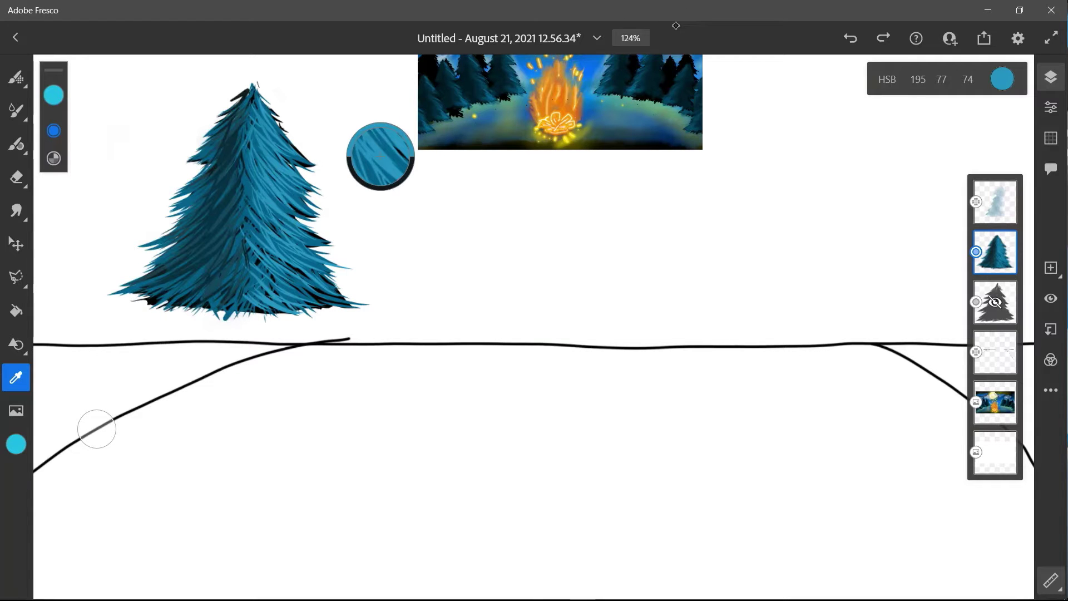
drag(266, 157, 271, 161)
click(53, 95)
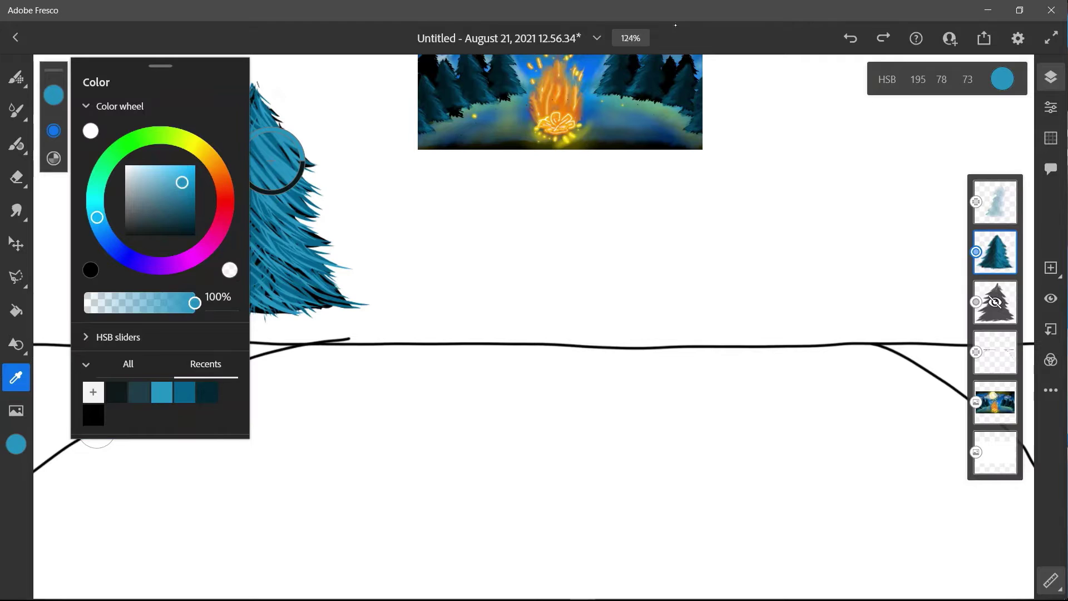
drag(180, 181, 179, 173)
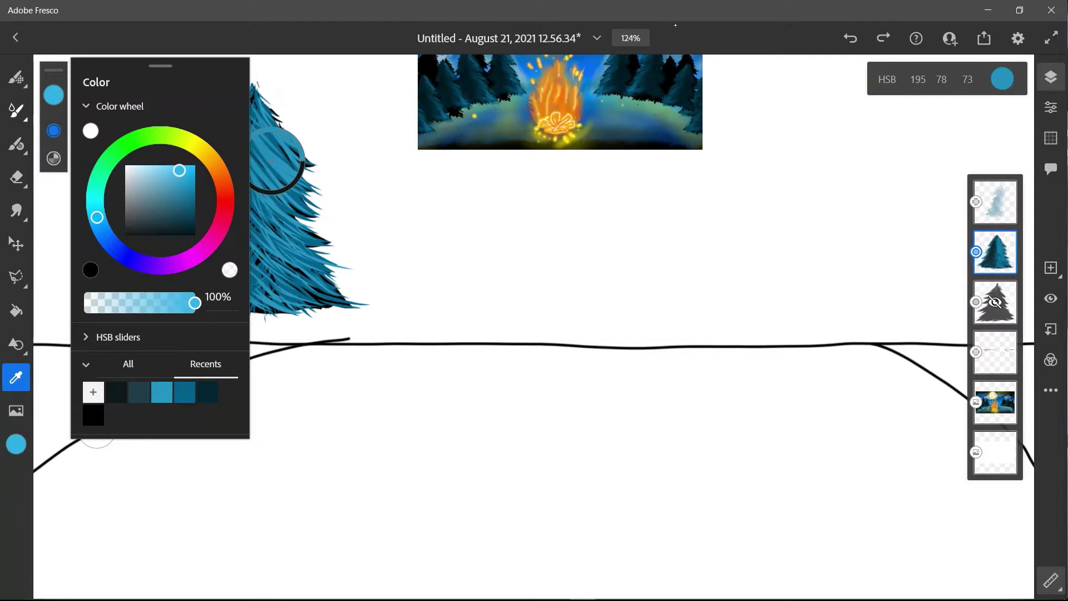
click(16, 144)
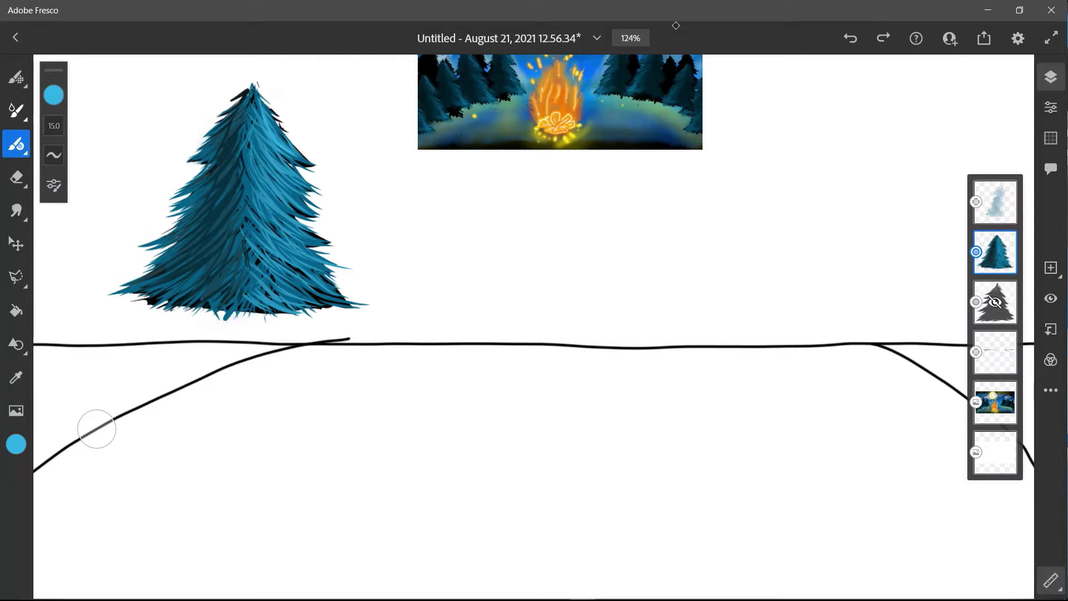
- Paint sky-blue highlight needles over the middle and lower right part of the pine tree
drag(278, 221, 321, 243)
drag(261, 201, 276, 221)
drag(260, 201, 293, 251)
mouse_move(277, 241)
mouse_down()
mouse_move(319, 271)
mouse_move(307, 290)
mouse_up()
drag(257, 278, 320, 295)
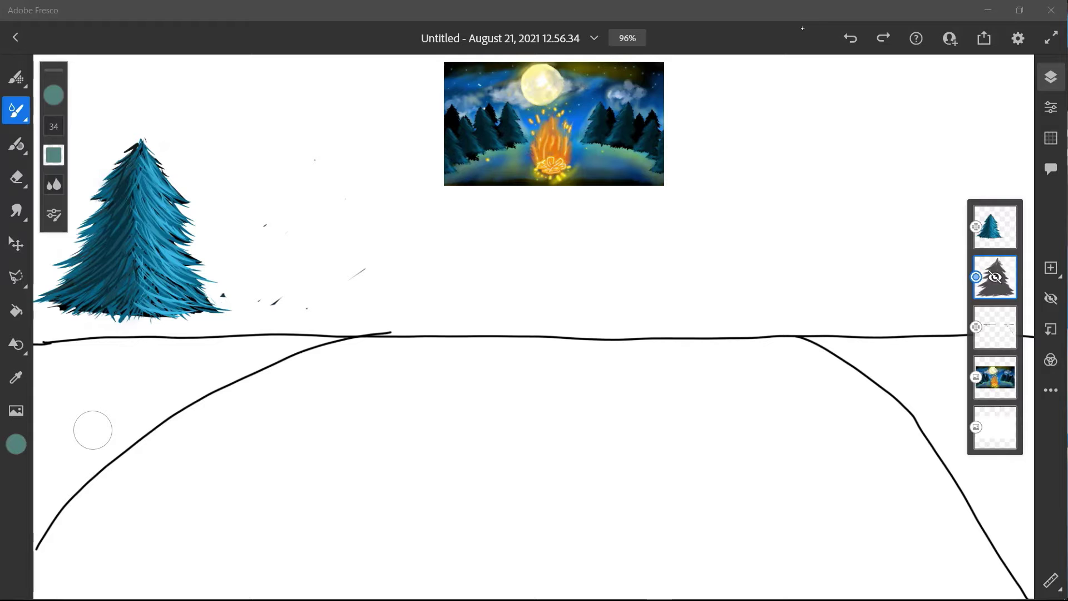
- Try a black watercolor stroke on a new layer below the blue pine tree
click(16, 444)
click(109, 377)
drag(109, 377, 92, 430)
click(1050, 268)
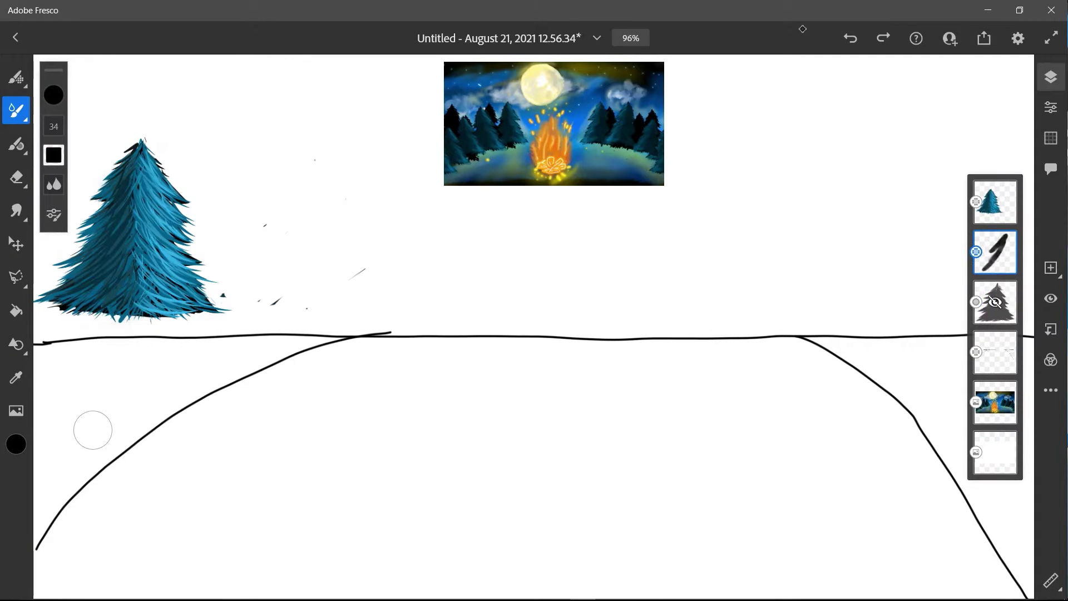
key(ctrl+z)
click(996, 227)
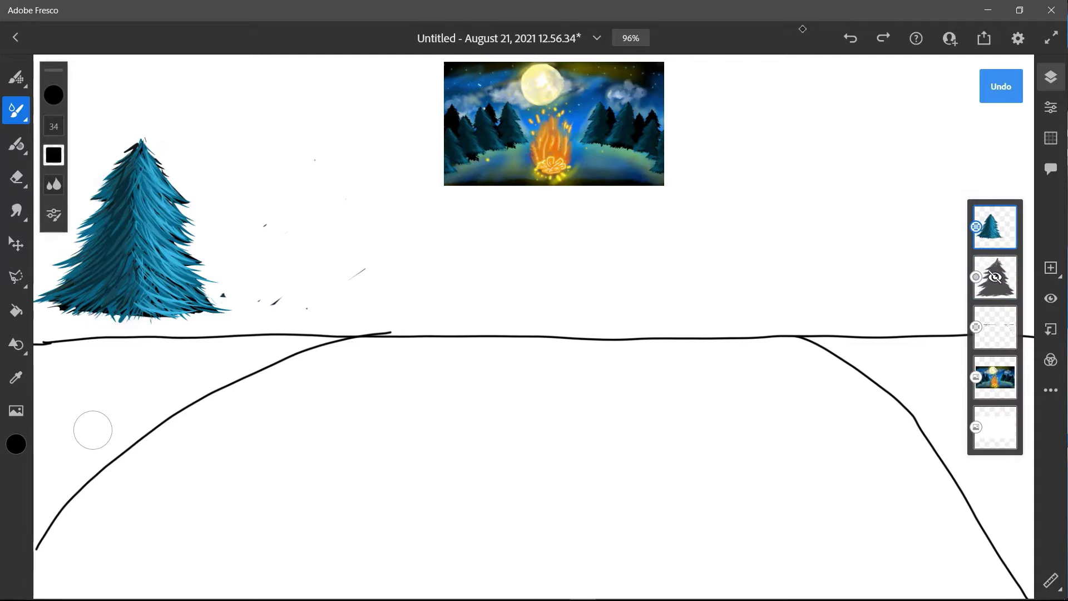
click(17, 144)
click(1050, 268)
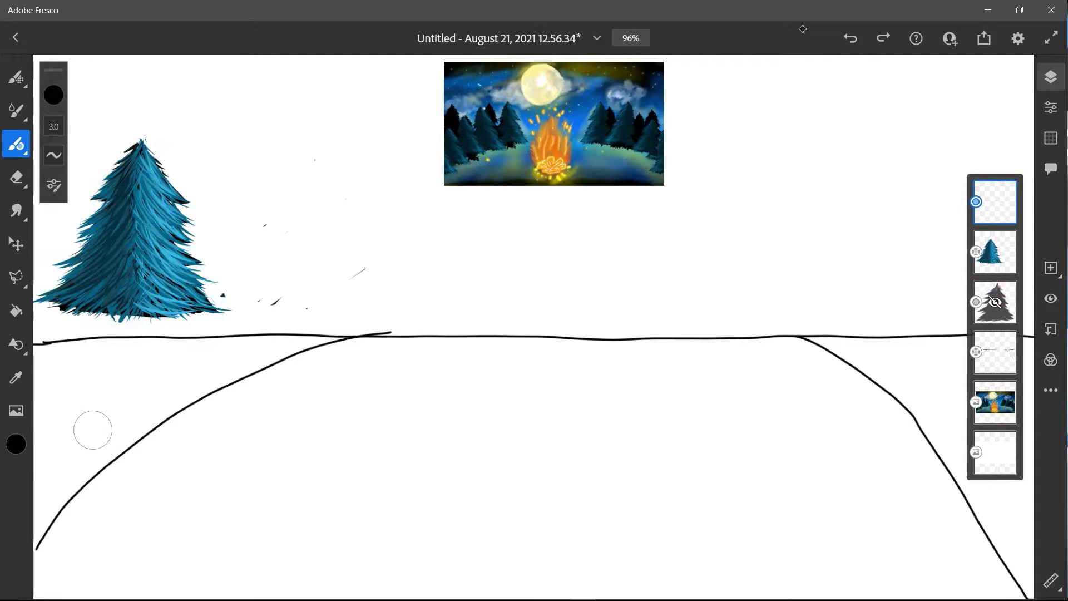
key(ctrl+z)
key(ctrl+z)
click(995, 227)
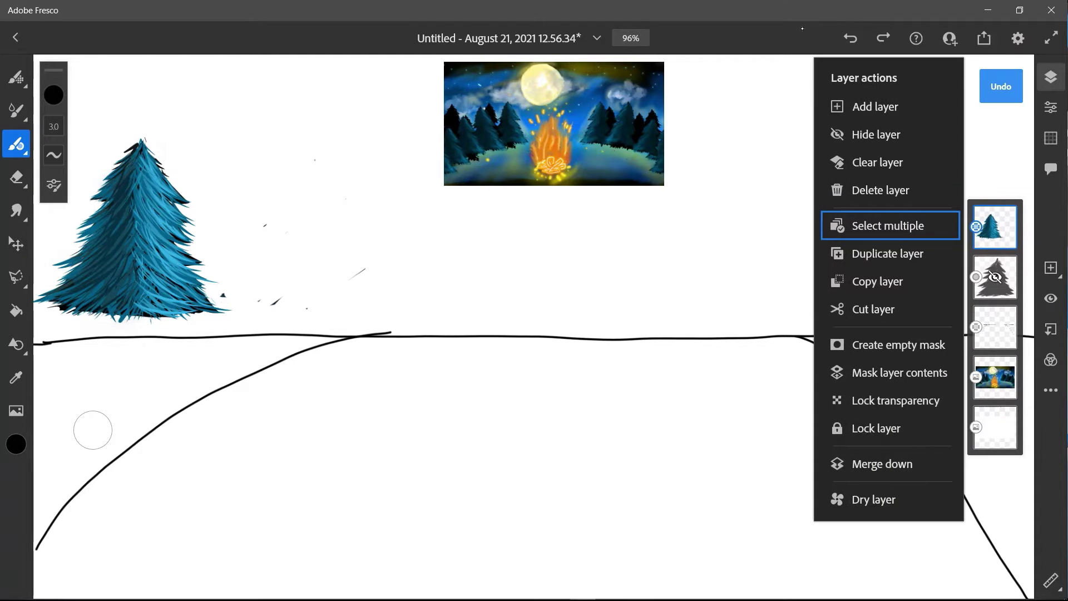
click(802, 29)
- Try black pixel-brush shadow strokes along the blue pine tree's upper left edge
key(b)
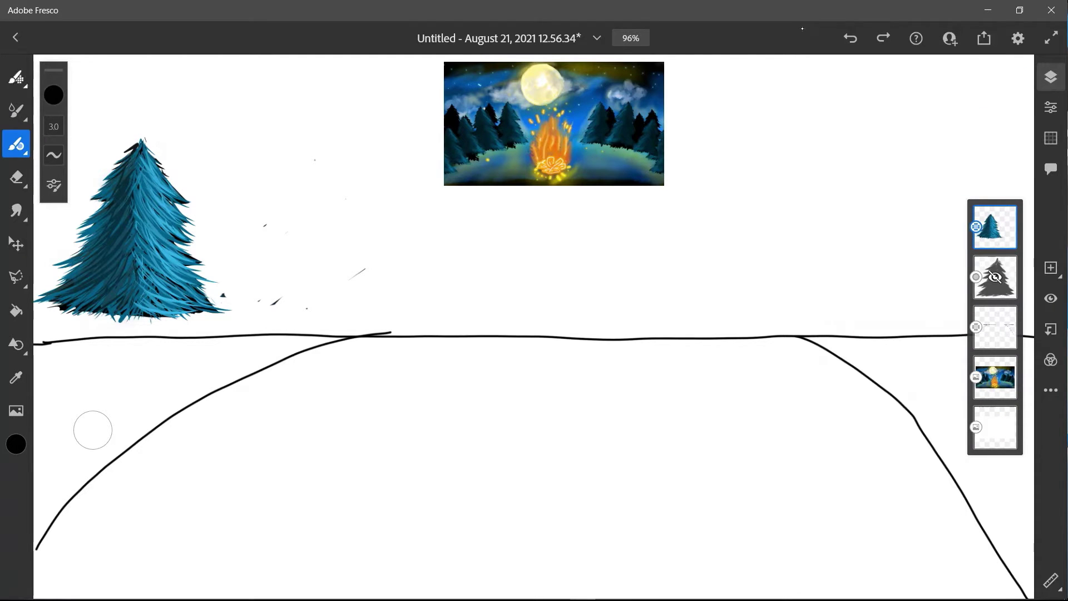
drag(134, 156, 122, 176)
mouse_move(122, 179)
mouse_down()
mouse_move(106, 197)
mouse_move(108, 184)
mouse_up()
drag(120, 189, 101, 223)
drag(111, 206, 89, 236)
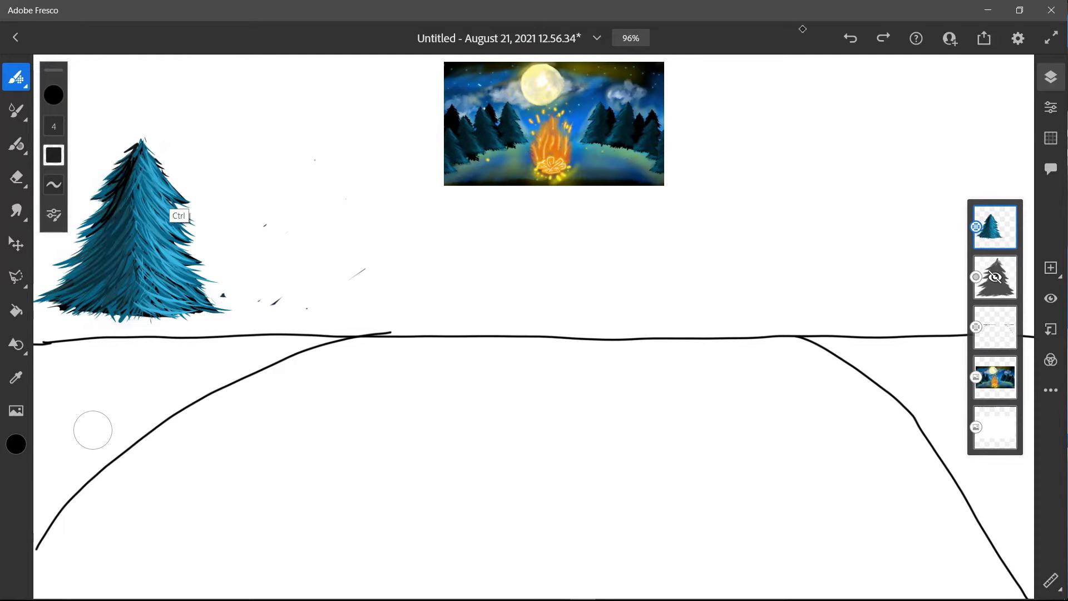
key(ctrl+z)
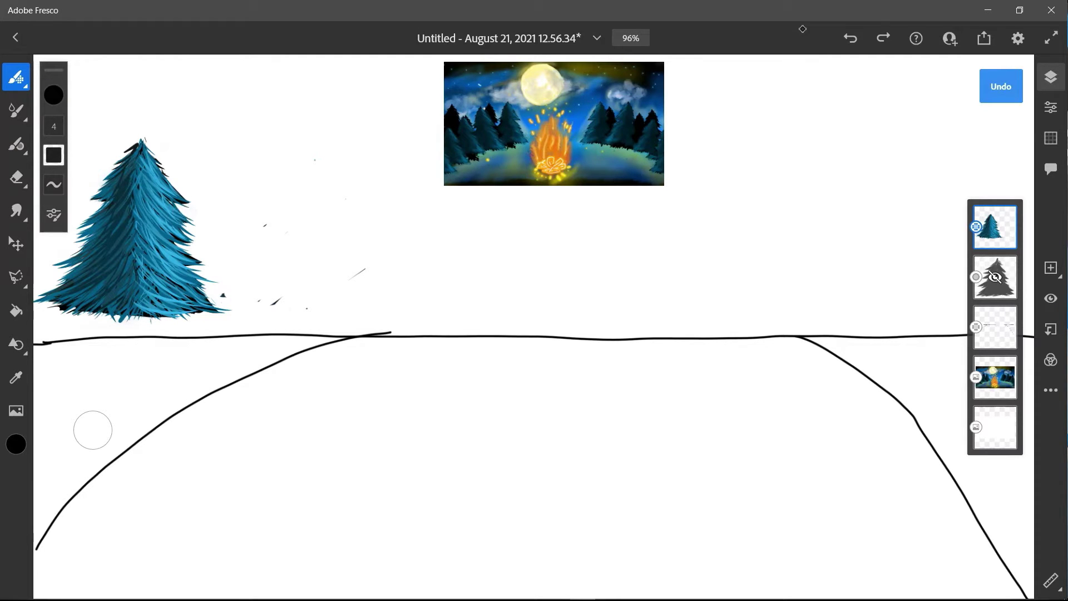
- Show and select the hidden black tree layer, and sample a near-black teal from the blue tree's lower left base
click(995, 276)
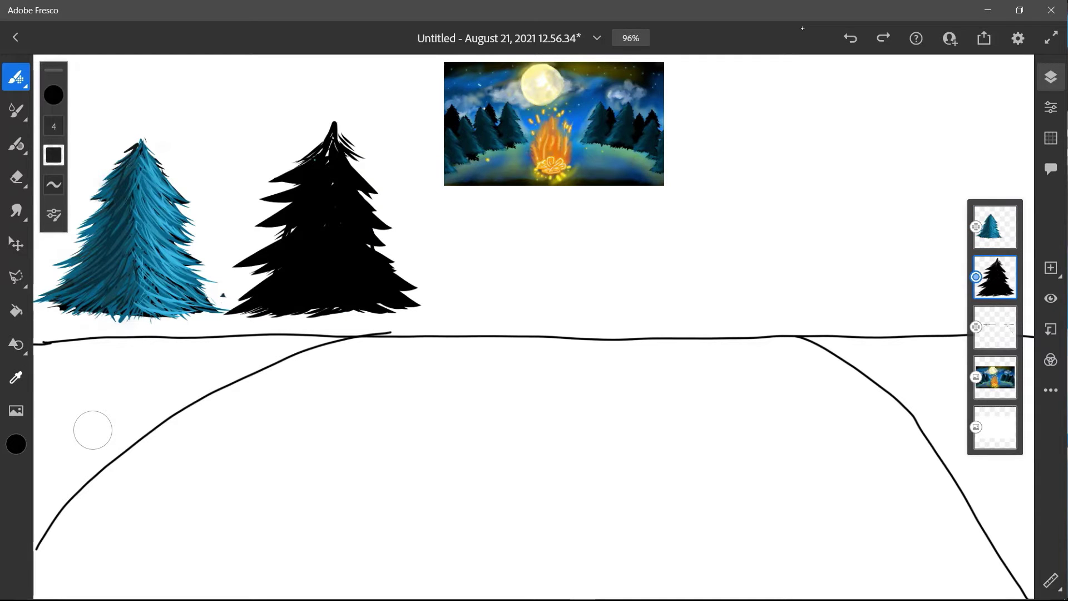
click(15, 377)
drag(75, 312, 85, 306)
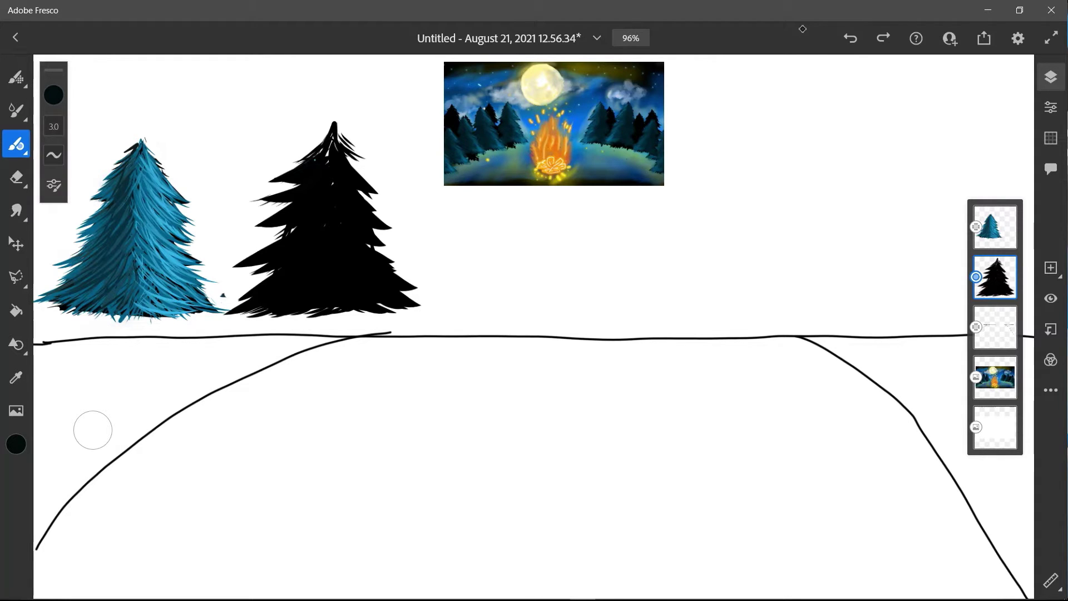
- Set the pixel brush size to 8.5 and paint teal needles over the black base of the second pine tree
drag(54, 127, 53, 112)
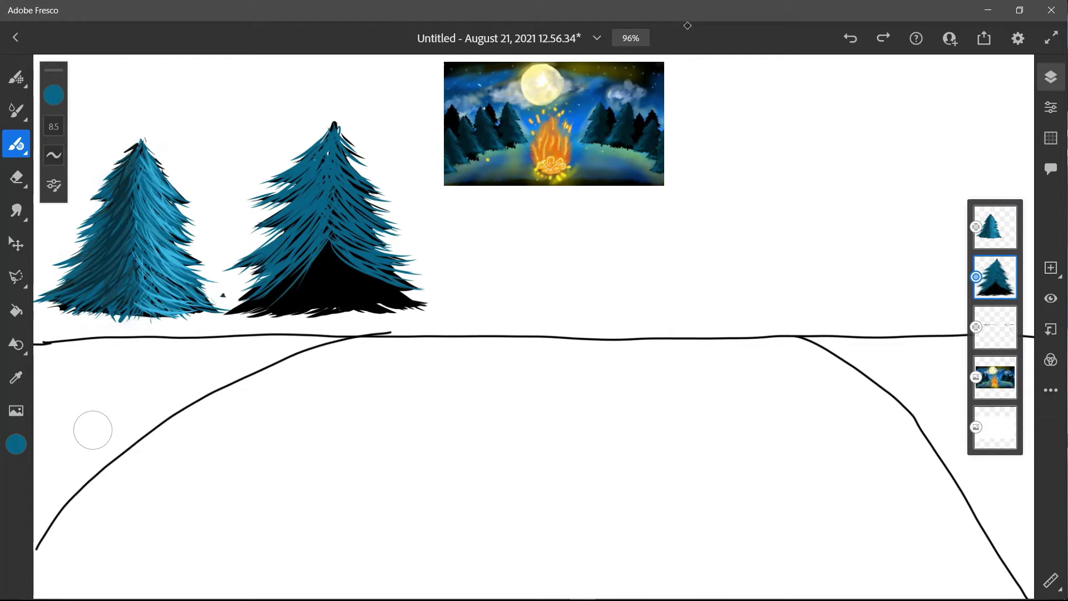
drag(302, 272, 239, 318)
mouse_move(298, 271)
mouse_down()
mouse_move(227, 315)
mouse_move(264, 313)
mouse_up()
mouse_move(322, 254)
mouse_down()
mouse_move(278, 314)
mouse_move(287, 308)
mouse_up()
drag(311, 266, 261, 324)
mouse_move(286, 281)
mouse_down()
mouse_move(249, 310)
mouse_move(255, 302)
mouse_up()
drag(268, 296, 236, 312)
mouse_move(328, 243)
mouse_down()
mouse_move(343, 282)
mouse_move(403, 290)
mouse_up()
drag(351, 267, 382, 296)
drag(332, 261, 392, 289)
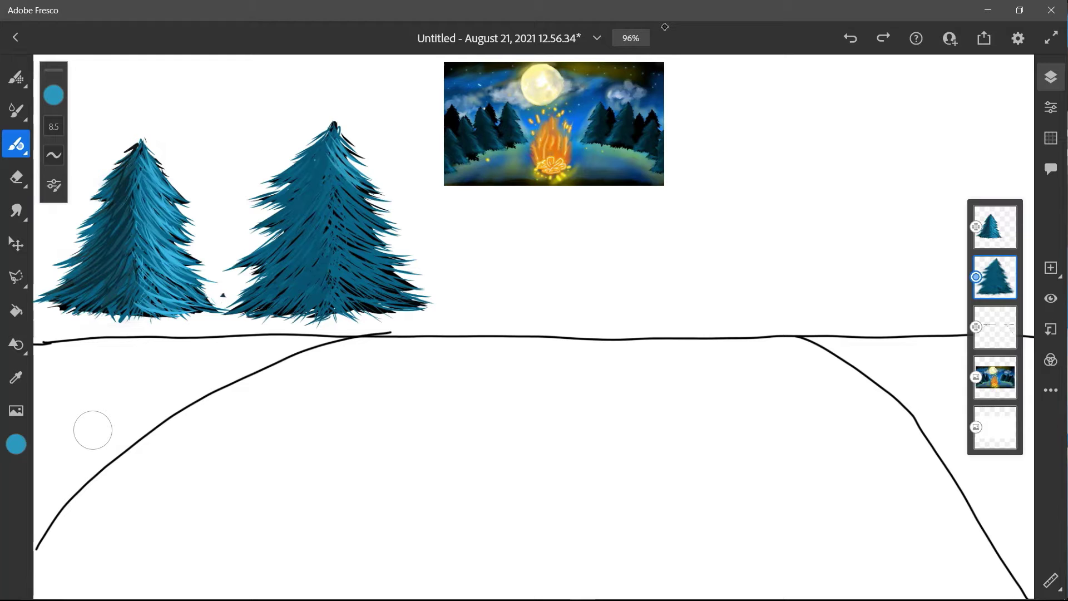
- Paint light-blue highlight needles down the right half of the second pine, sampling a brighter blue from the first pine
drag(335, 194, 377, 235)
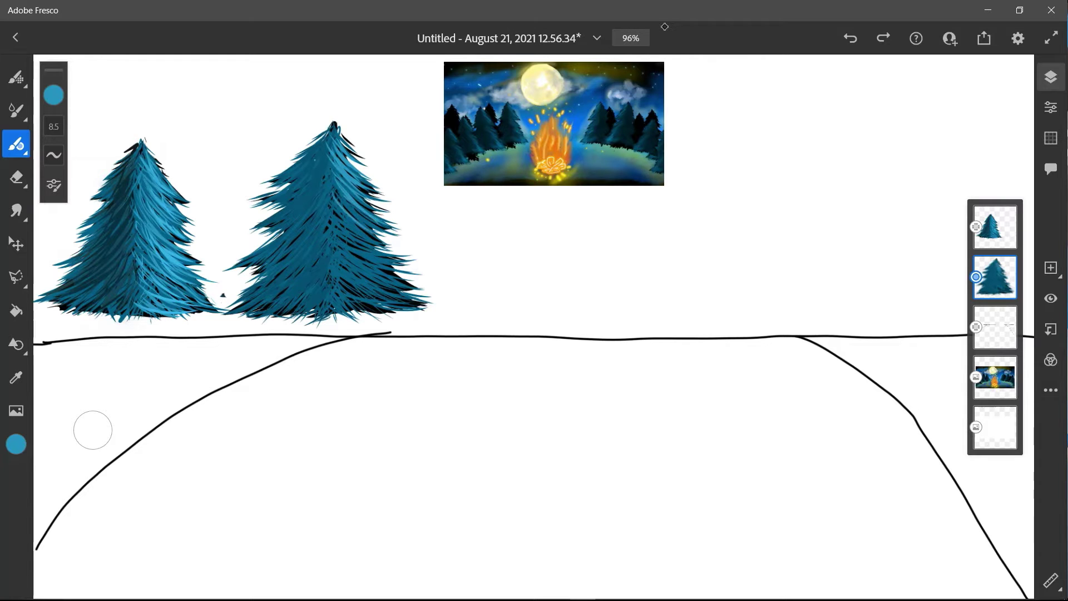
key(ctrl+z)
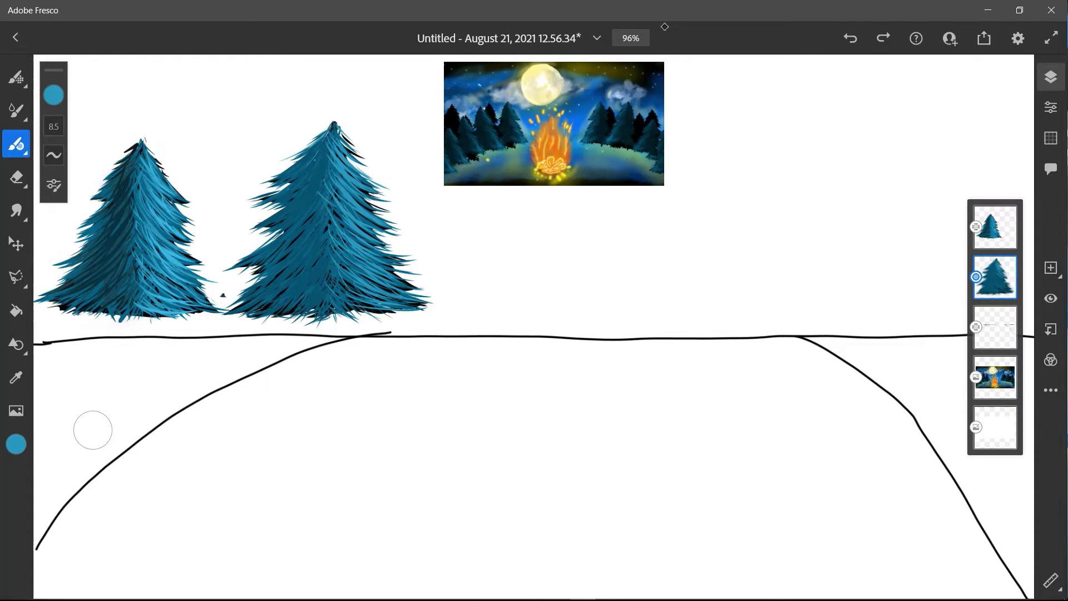
key(i)
drag(534, 310, 171, 259)
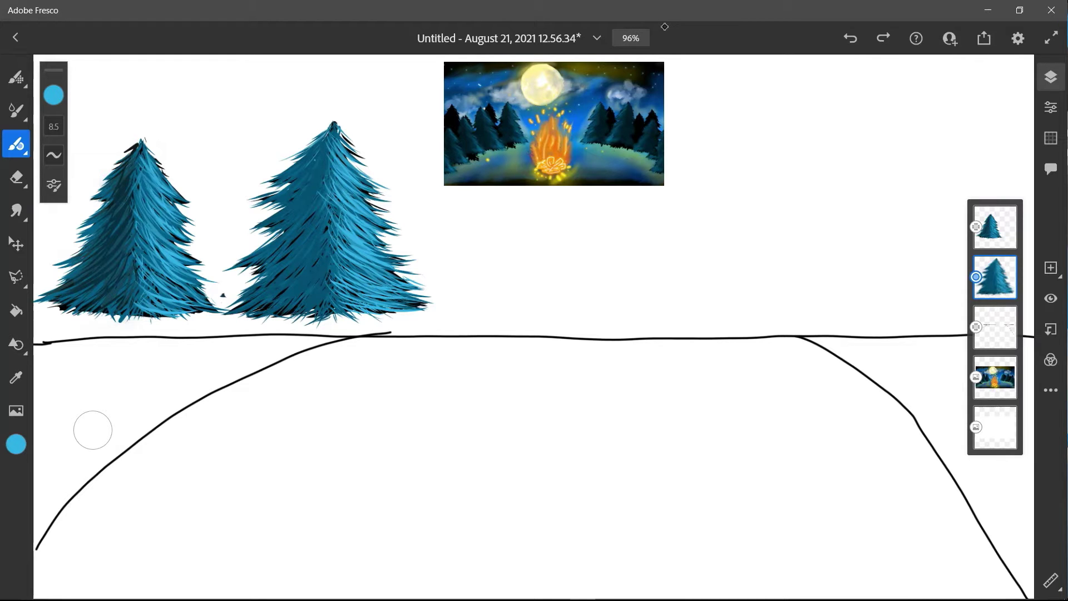
- Paint dark teal shadow needles over the left half of the second pine, using two shades sampled from the first pine's left half
click(16, 377)
drag(127, 287, 119, 285)
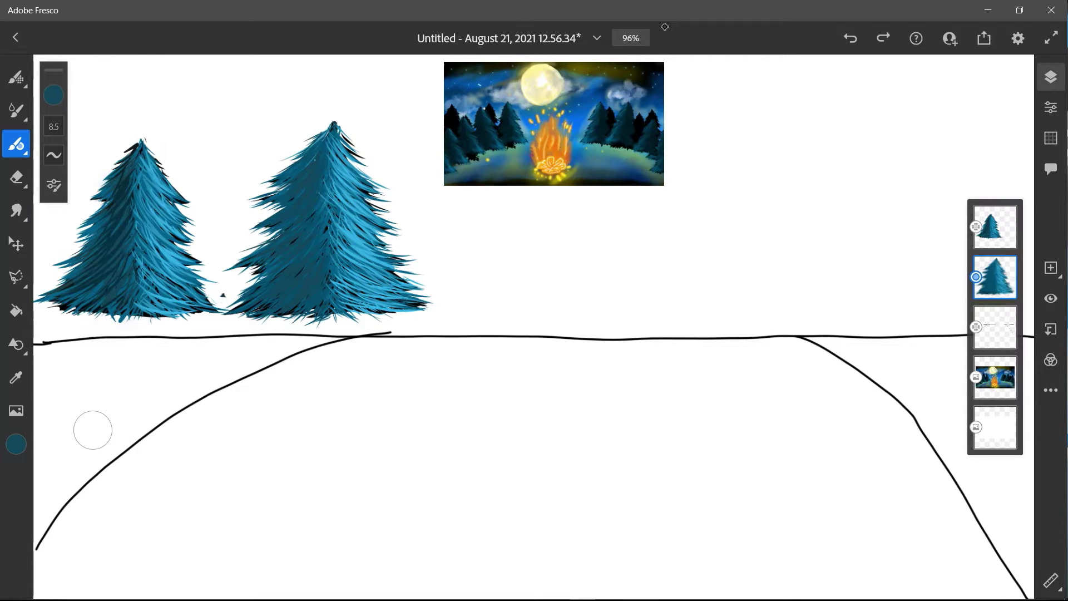
click(16, 377)
drag(112, 262, 109, 272)
click(16, 144)
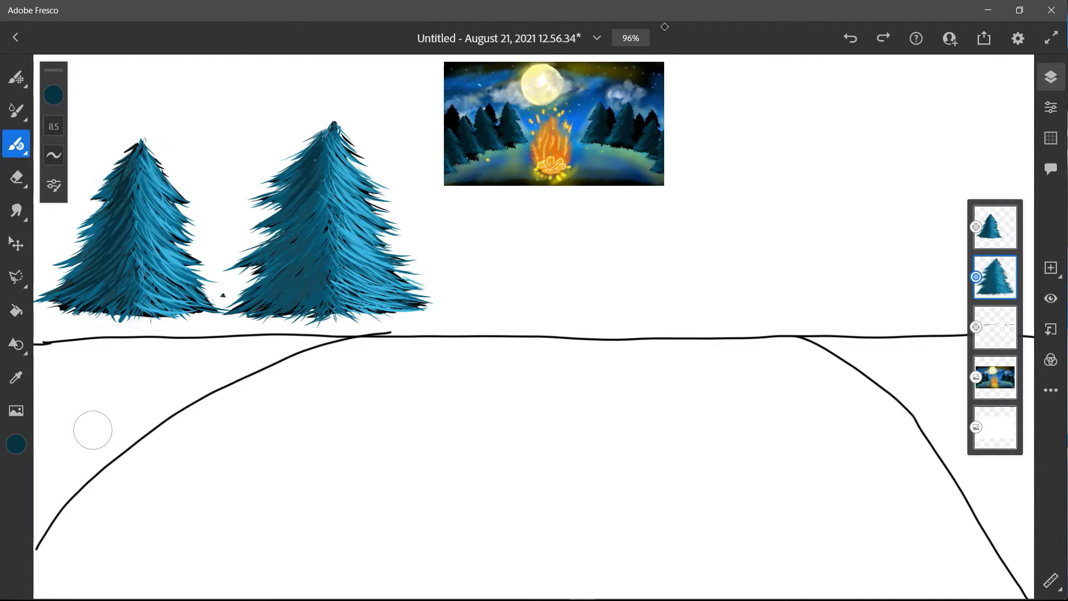
drag(306, 218, 259, 255)
drag(310, 219, 278, 255)
mouse_move(310, 231)
mouse_down()
mouse_move(274, 266)
mouse_move(293, 262)
mouse_up()
drag(324, 223, 292, 273)
drag(319, 254, 279, 298)
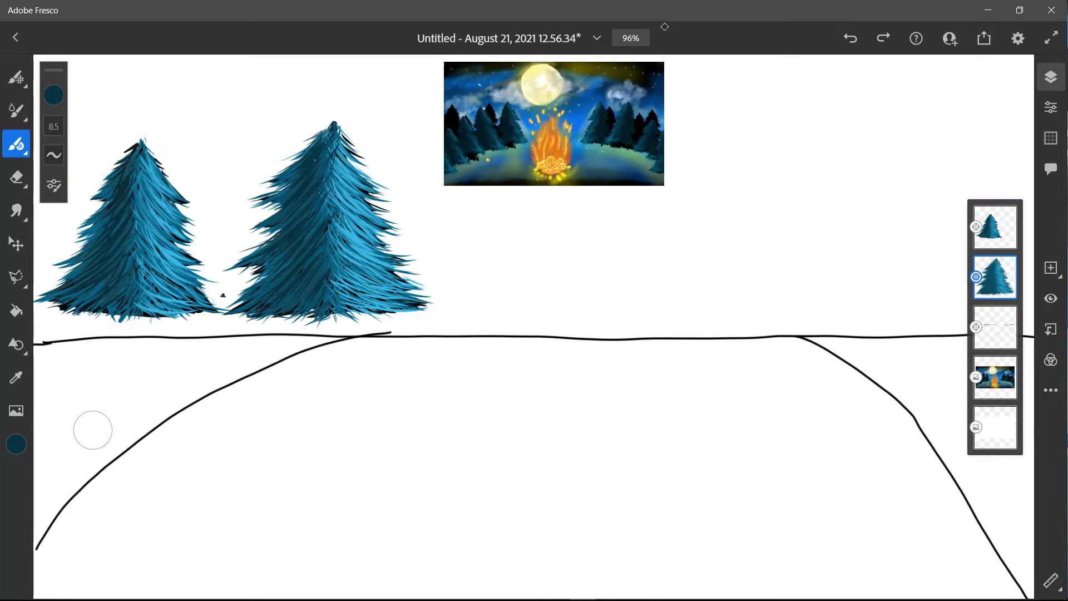
- Try light-blue needles on the second pine with a color sampled from its upper right side
click(16, 377)
drag(353, 191, 343, 201)
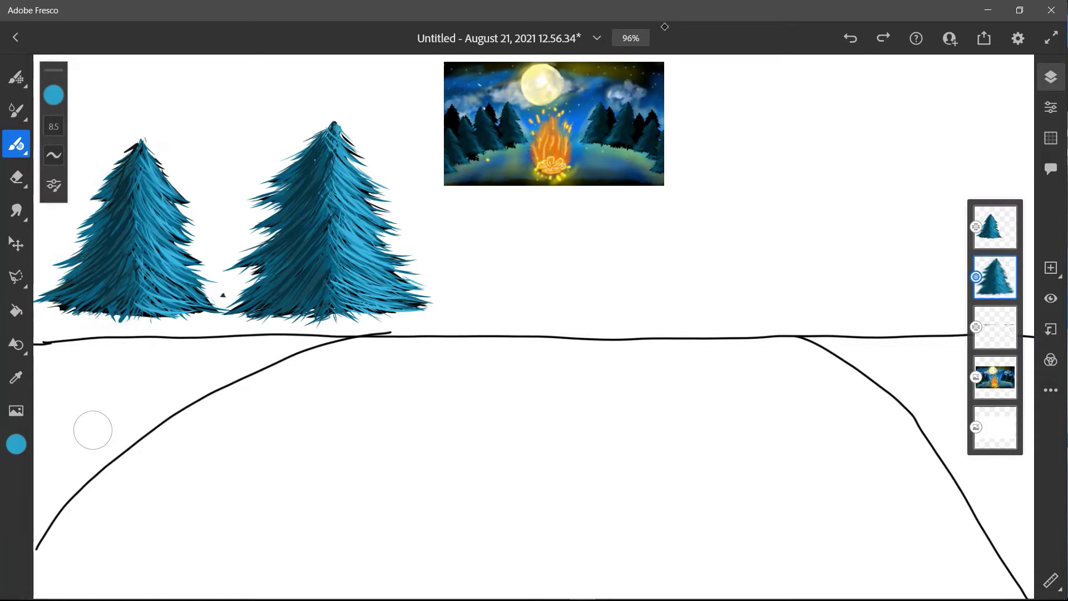
key(ctrl+z)
key(ctrl+z)
- Choose a bright cyan for the watercolor brush and set its size to 512, with the first pine's layer selected
click(53, 95)
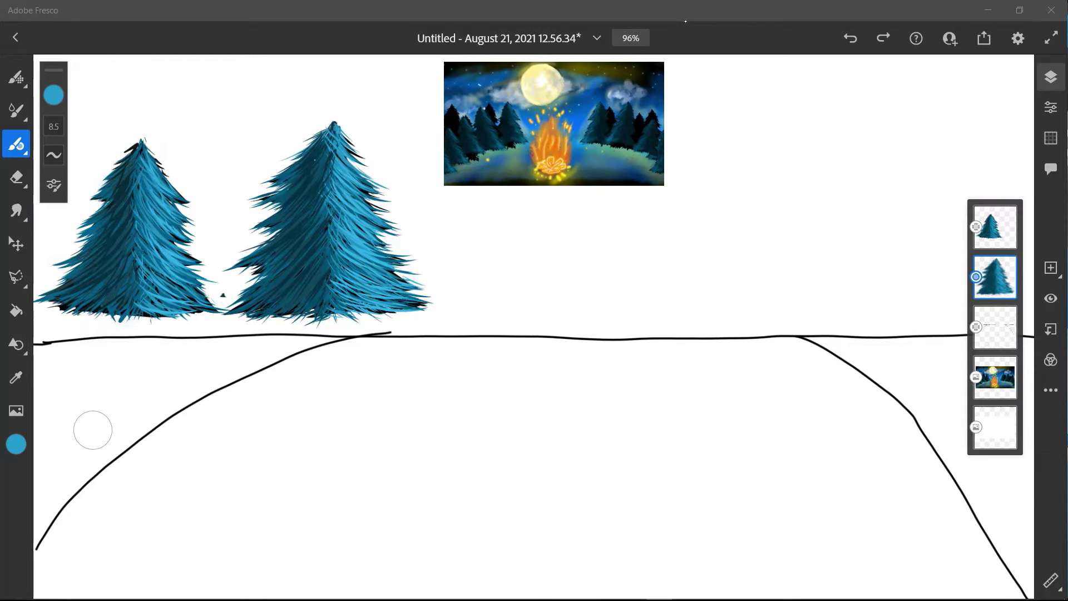
click(195, 165)
click(16, 110)
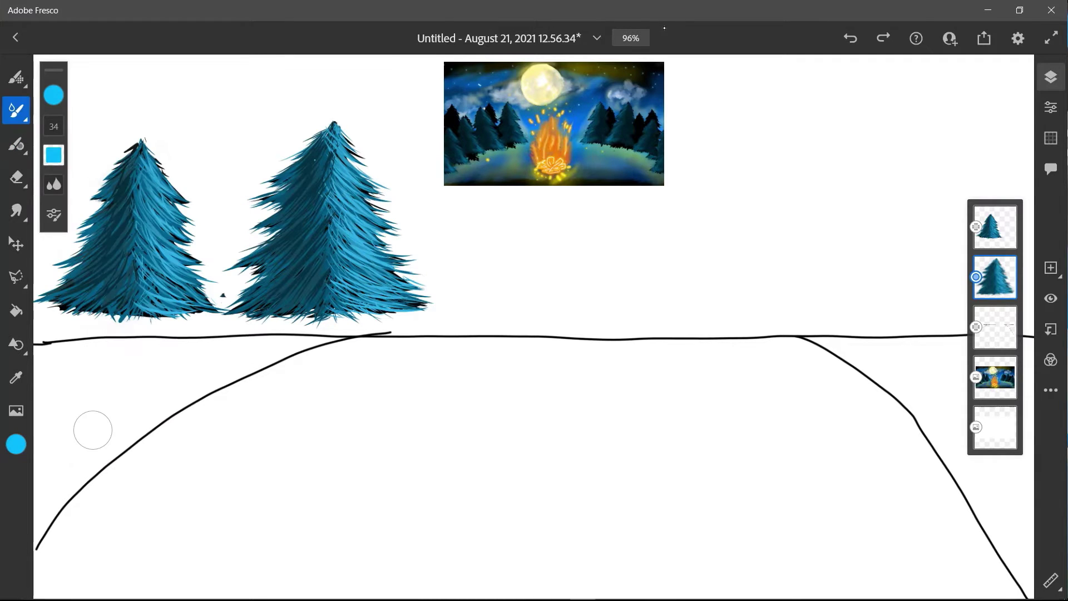
click(995, 227)
mouse_move(34, 366)
mouse_down()
mouse_move(102, 354)
mouse_move(77, 370)
mouse_up()
drag(53, 126, 53, 83)
- Try a cyan watercolor band along the horizon on the first pine's layer
mouse_move(37, 359)
mouse_down()
mouse_move(558, 351)
mouse_move(970, 371)
mouse_move(287, 371)
mouse_move(141, 387)
mouse_move(63, 412)
mouse_move(47, 431)
mouse_up()
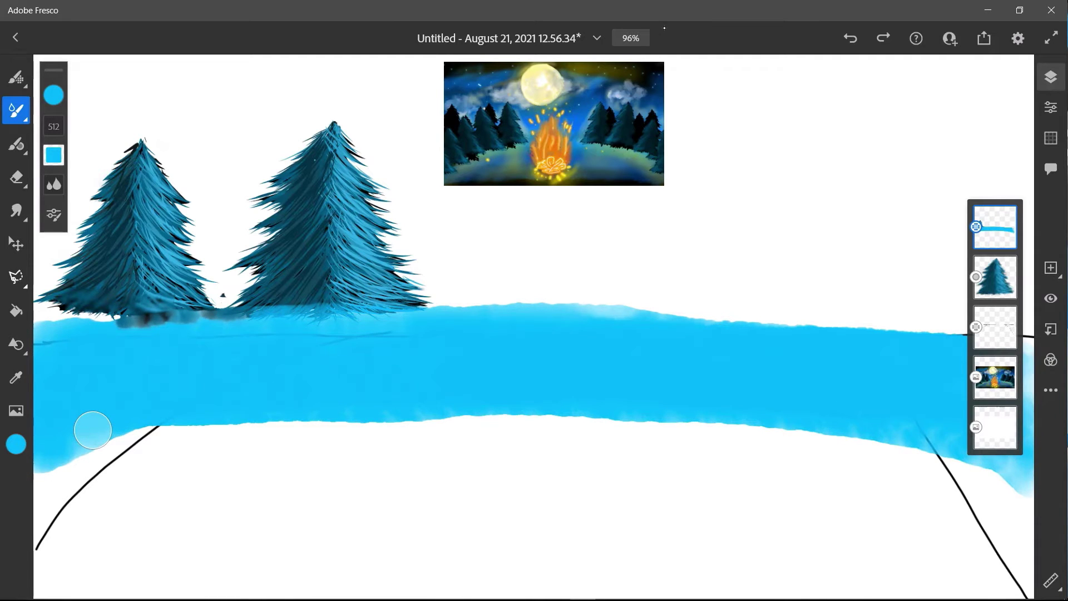
key(ctrl+z)
key(ctrl+z)
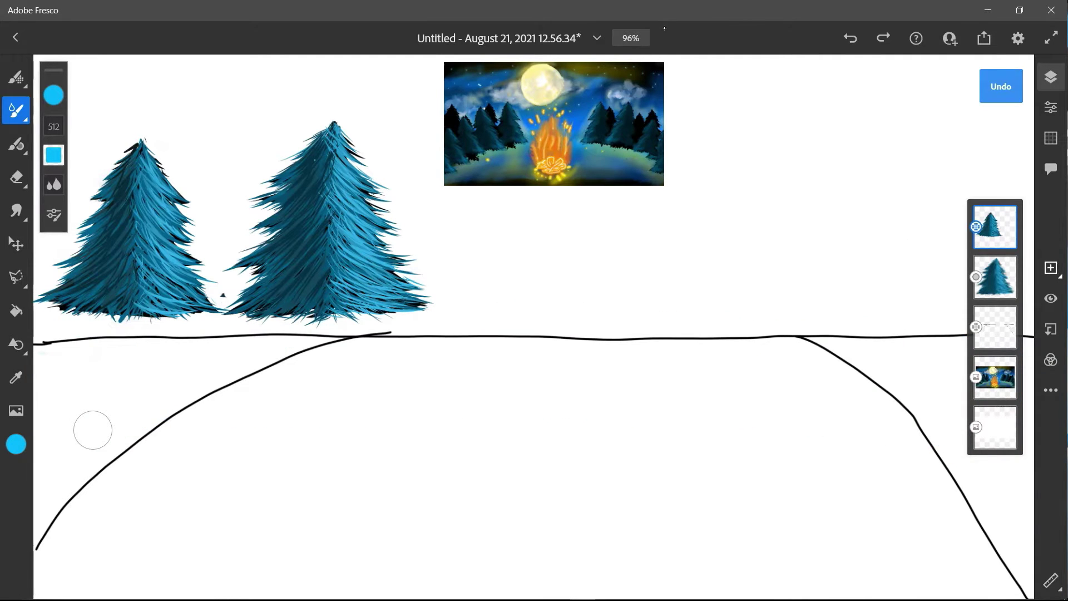
- Add a pixel layer below both pine layers and paint a wide cyan watercolor band along the horizon
click(1050, 268)
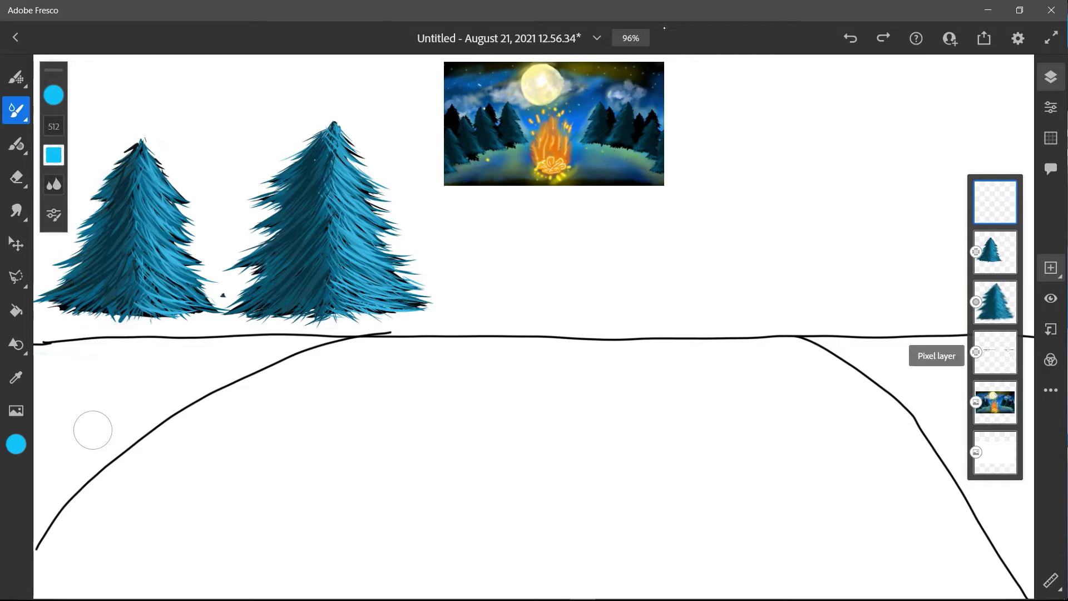
drag(995, 201, 995, 302)
mouse_move(56, 344)
mouse_down()
mouse_move(106, 378)
mouse_move(445, 362)
mouse_move(890, 362)
mouse_move(723, 367)
mouse_up()
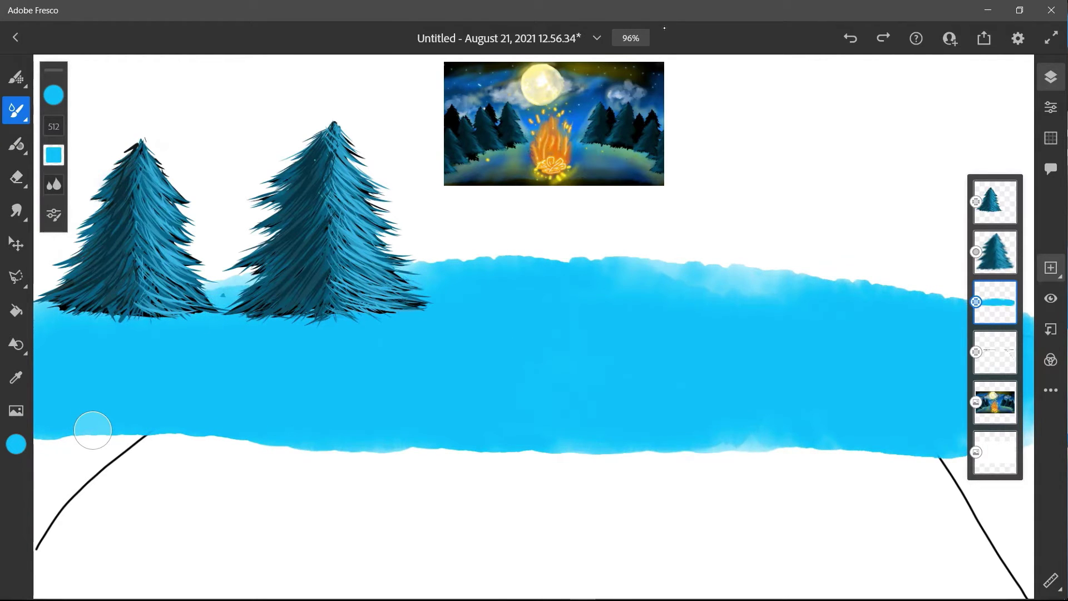
click(53, 155)
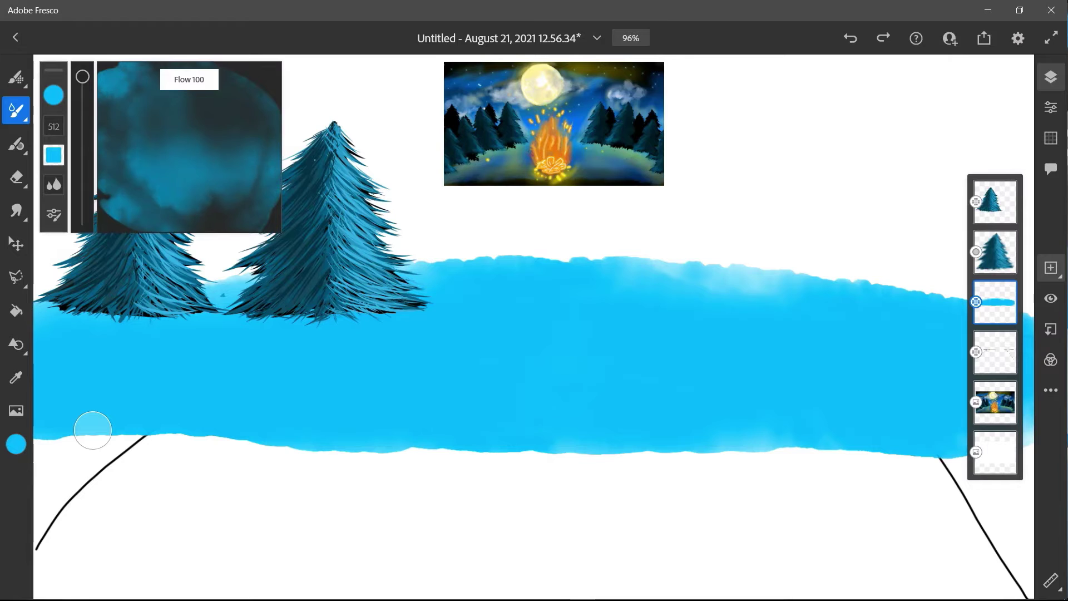
click(82, 77)
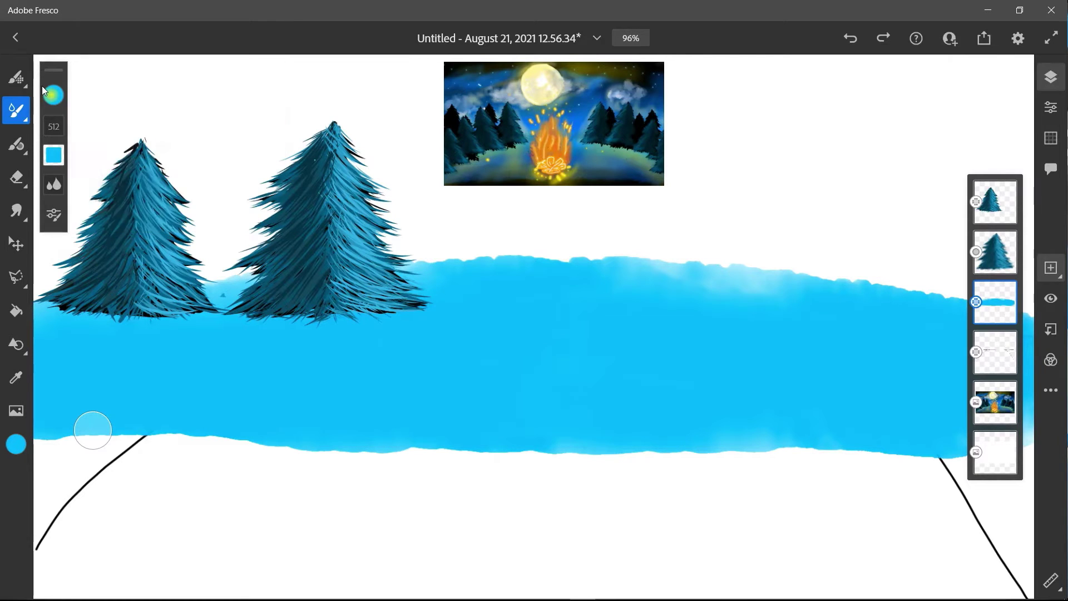
- Choose a medium royal blue and paint curved watercolor bands below and above the cyan band
click(54, 155)
drag(96, 216, 110, 242)
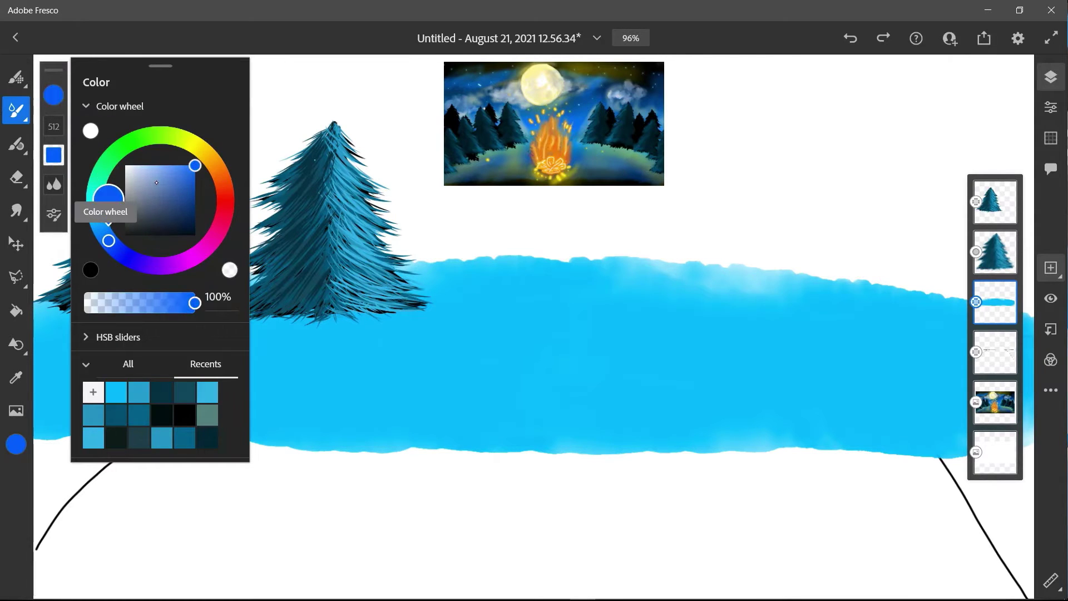
click(53, 154)
drag(109, 410, 690, 424)
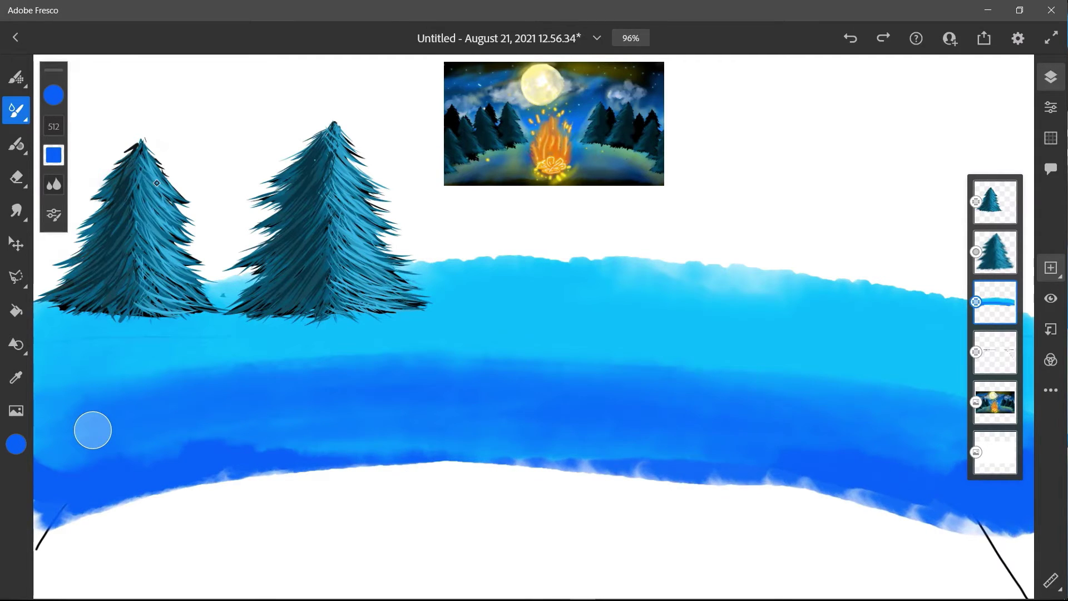
mouse_move(36, 299)
mouse_down()
mouse_move(345, 257)
mouse_move(1029, 300)
mouse_up()
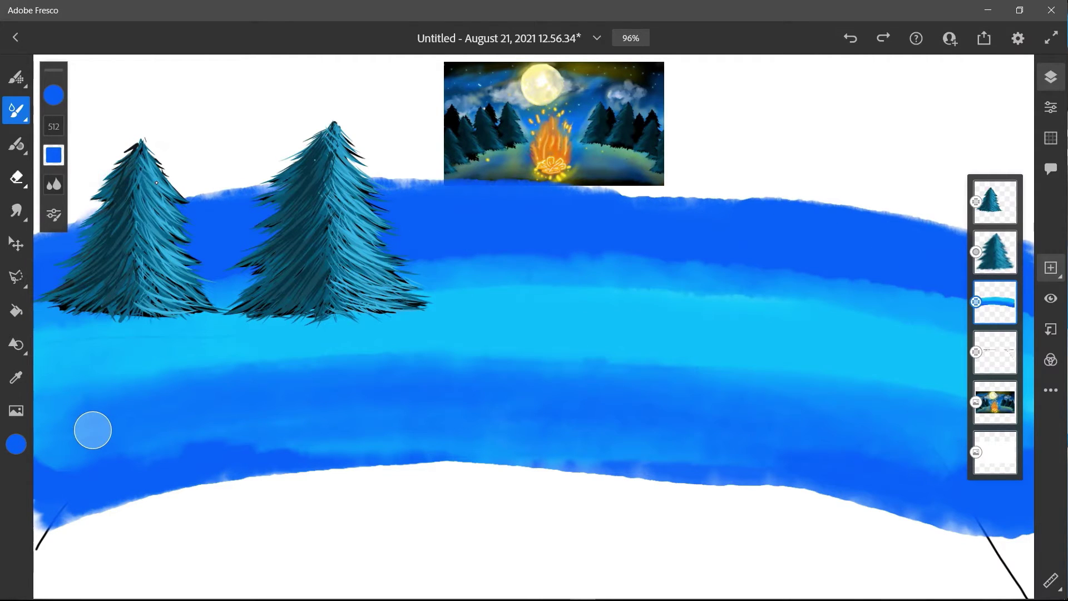
drag(54, 184, 54, 162)
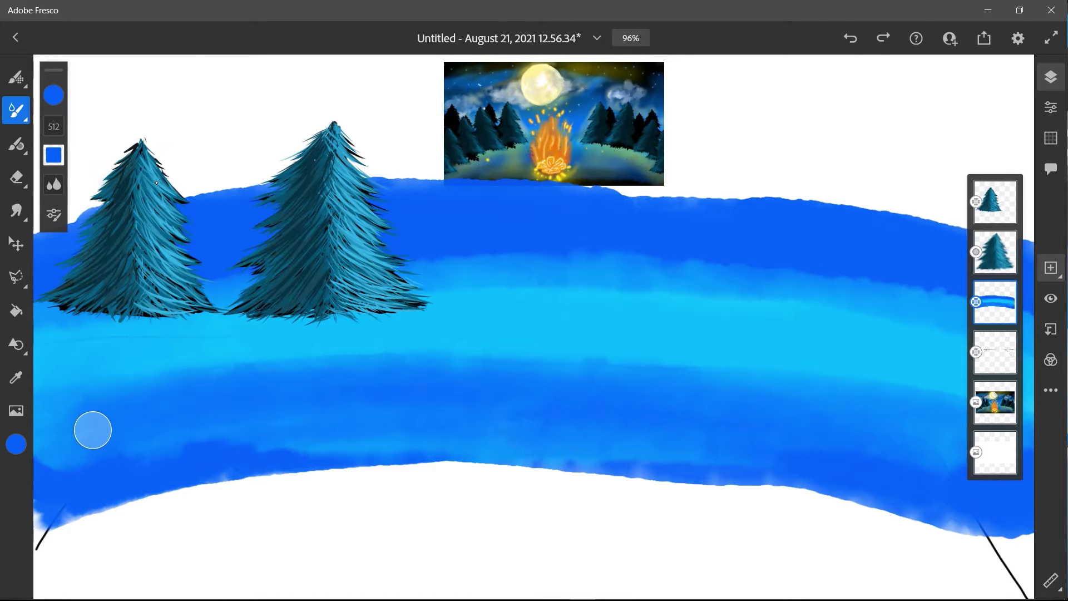
click(54, 215)
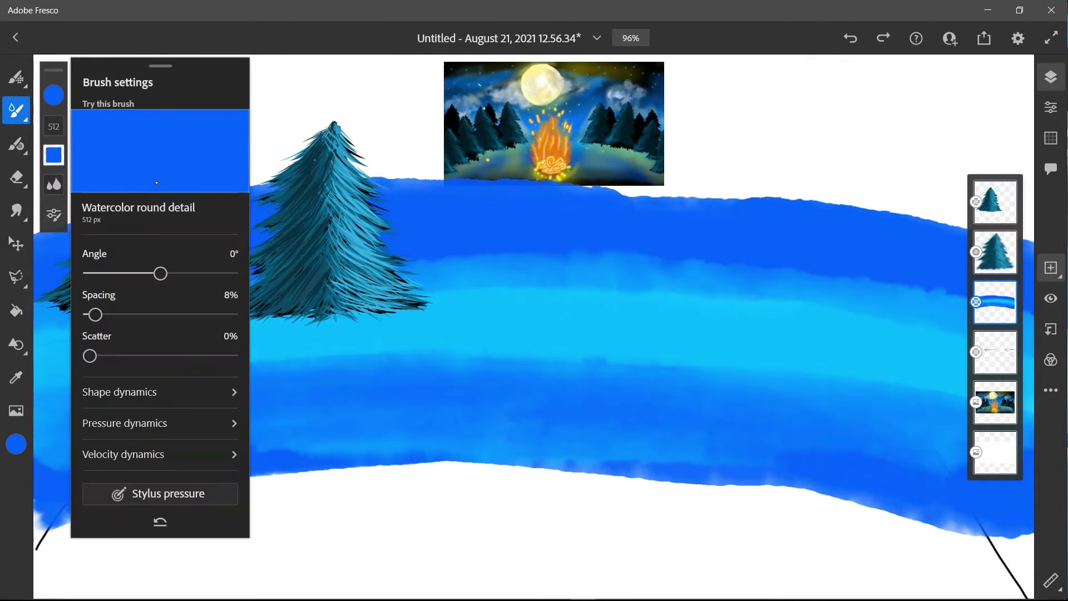
click(54, 215)
- Choose a deep pure blue and paint arched bands outside the royal blue ones, in the lower foreground and upper sky
click(54, 96)
drag(107, 240, 124, 255)
click(93, 430)
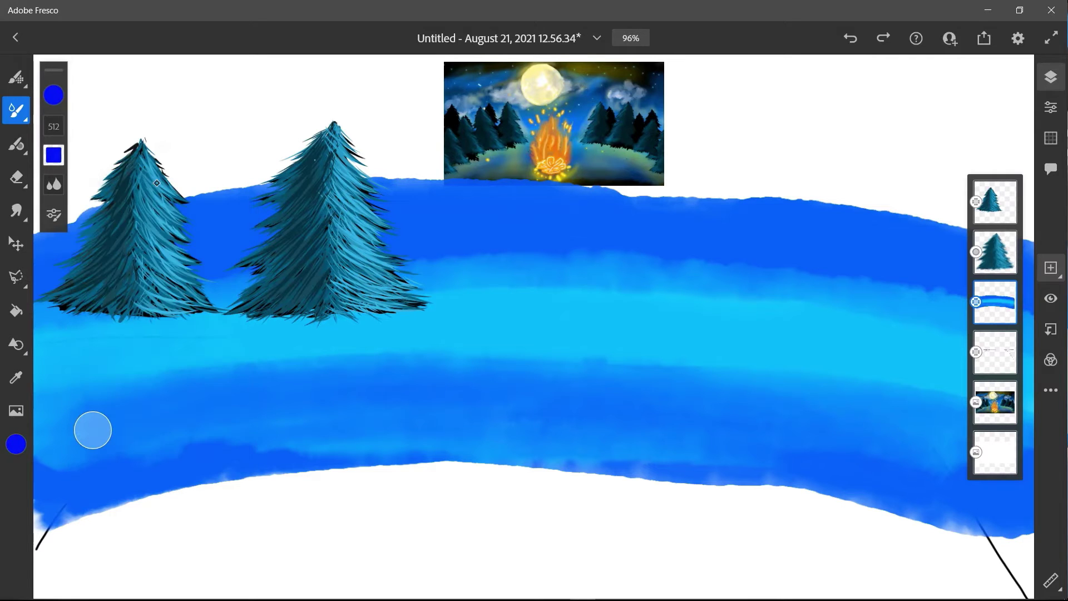
mouse_move(50, 545)
mouse_down()
mouse_move(473, 492)
mouse_move(806, 500)
mouse_move(1023, 537)
mouse_up()
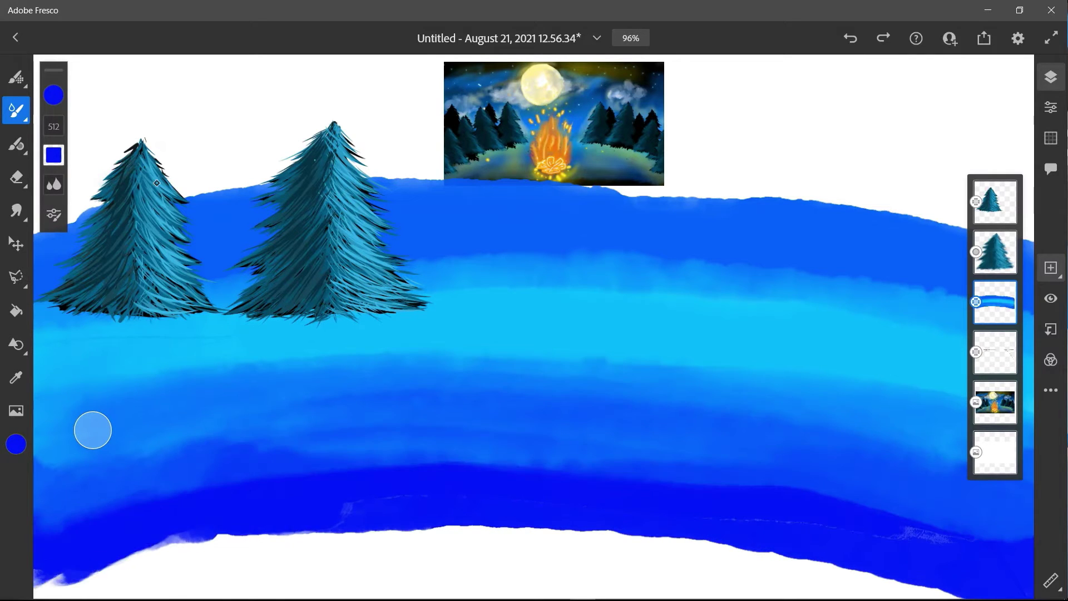
mouse_move(184, 156)
mouse_down()
mouse_move(44, 200)
mouse_move(417, 145)
mouse_move(817, 158)
mouse_move(1029, 217)
mouse_up()
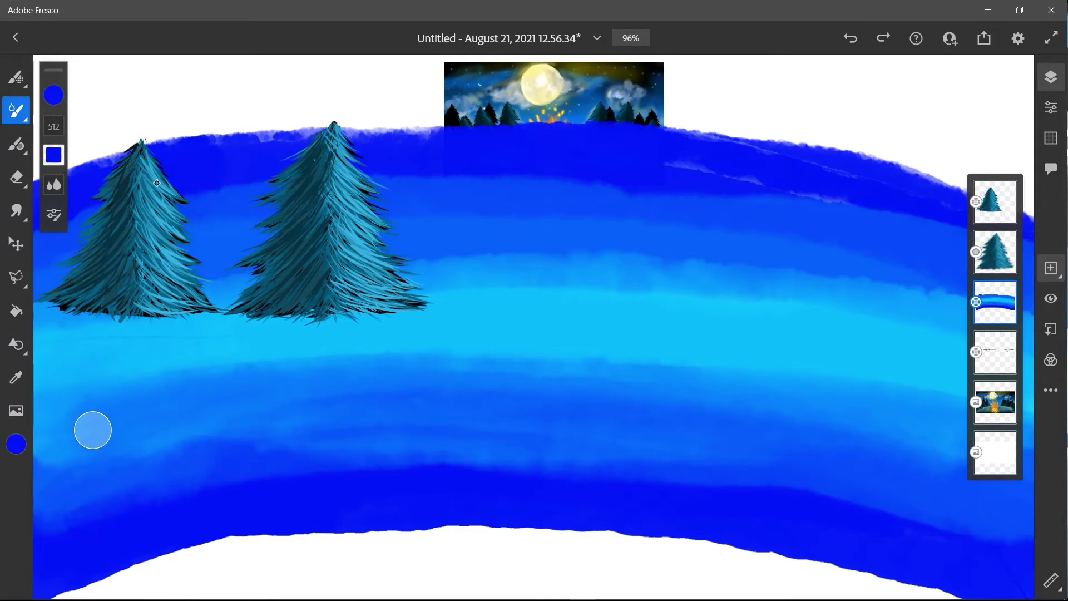
mouse_move(41, 182)
mouse_down()
mouse_move(379, 120)
mouse_move(1029, 191)
mouse_up()
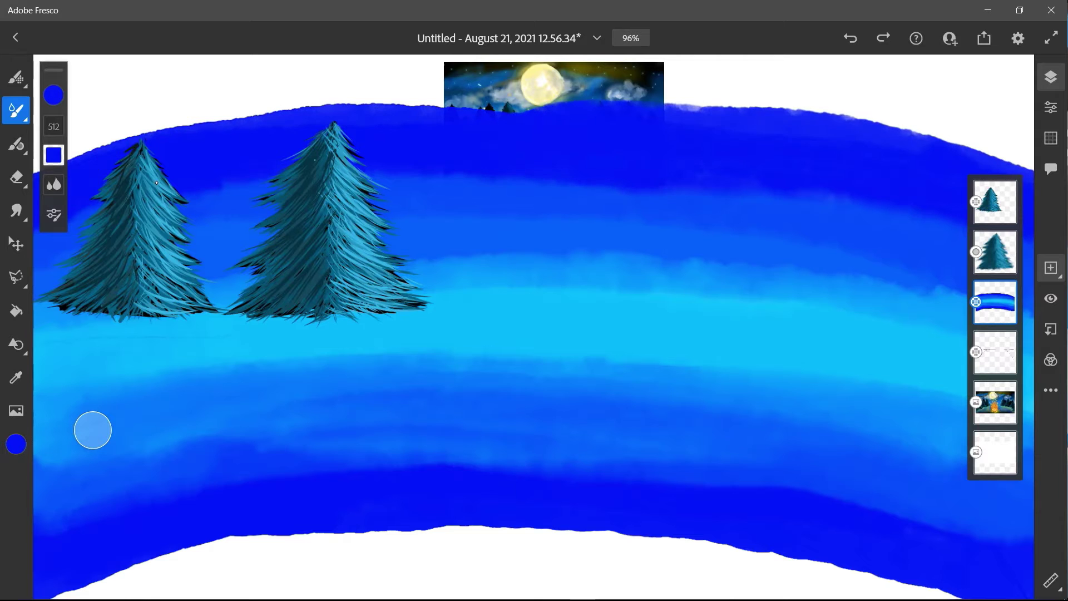
- Choose a blue-violet and paint it along the bottom foreground and across the top of the sky
click(54, 95)
drag(127, 254, 148, 264)
click(53, 95)
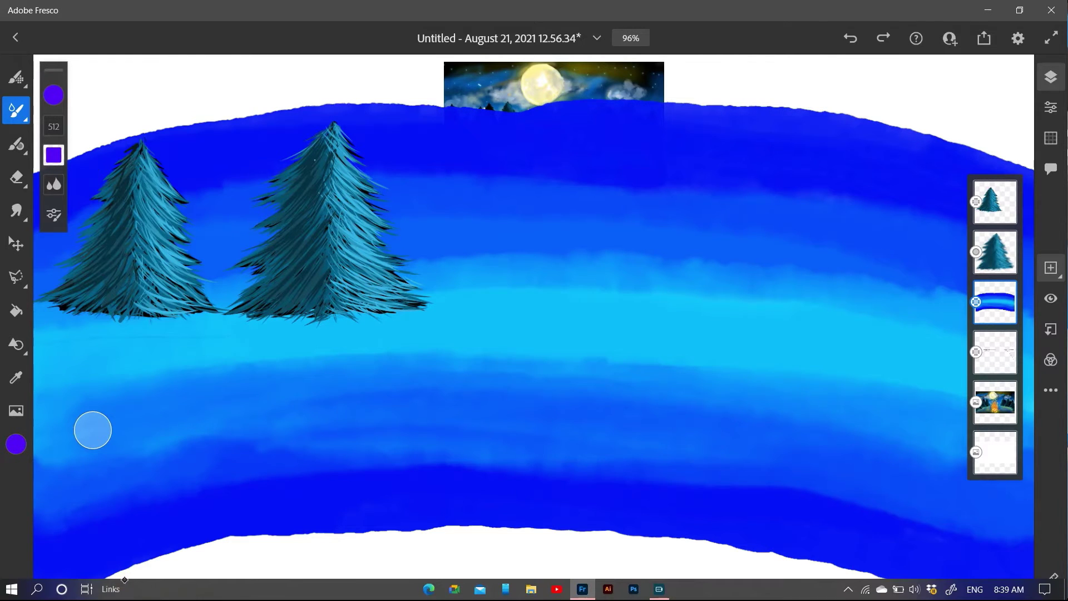
mouse_move(124, 580)
mouse_down()
mouse_move(306, 544)
mouse_move(443, 544)
mouse_move(920, 587)
mouse_move(124, 580)
mouse_up()
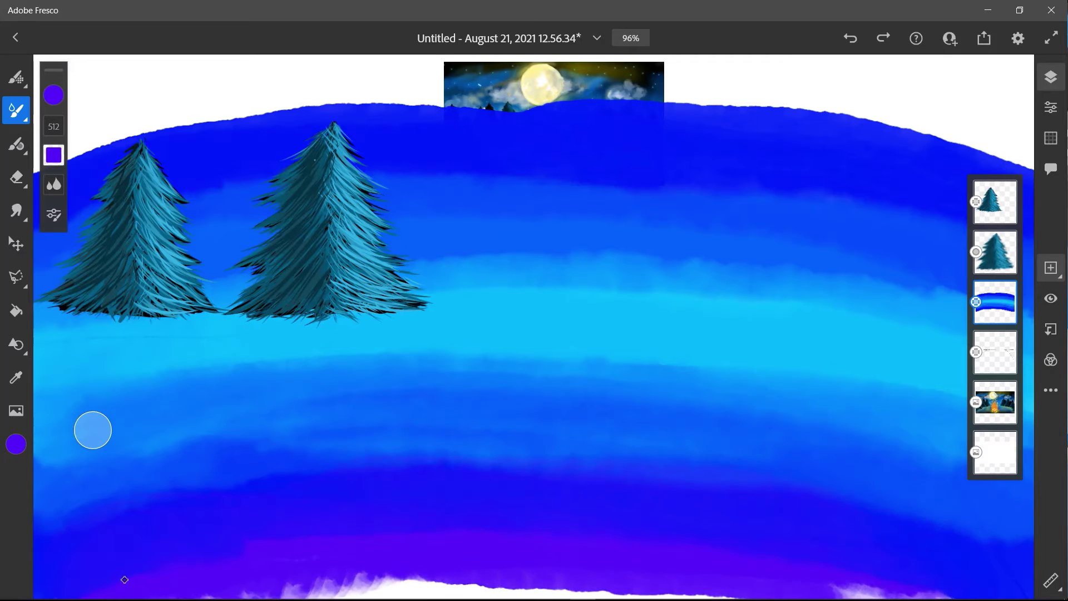
drag(83, 133, 433, 100)
mouse_move(490, 69)
mouse_down()
mouse_move(834, 83)
mouse_move(1001, 106)
mouse_up()
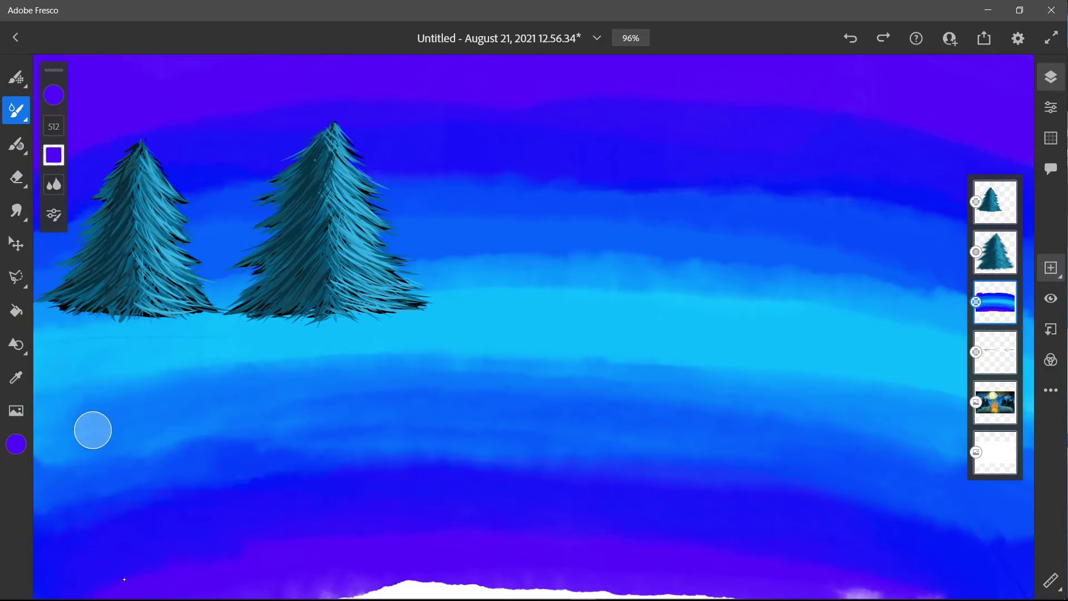
- Choose a dark indigo, move the brush options bar and touch shortcut out of the way, and paint across the sky's top edge
click(53, 95)
drag(194, 169, 190, 214)
click(54, 95)
mouse_move(53, 70)
mouse_down()
mouse_move(75, 394)
mouse_move(59, 435)
mouse_up()
drag(93, 430, 488, 492)
mouse_move(39, 65)
mouse_down()
mouse_move(659, 70)
mouse_move(1021, 98)
mouse_move(1015, 65)
mouse_move(205, 62)
mouse_move(56, 95)
mouse_move(801, 89)
mouse_up()
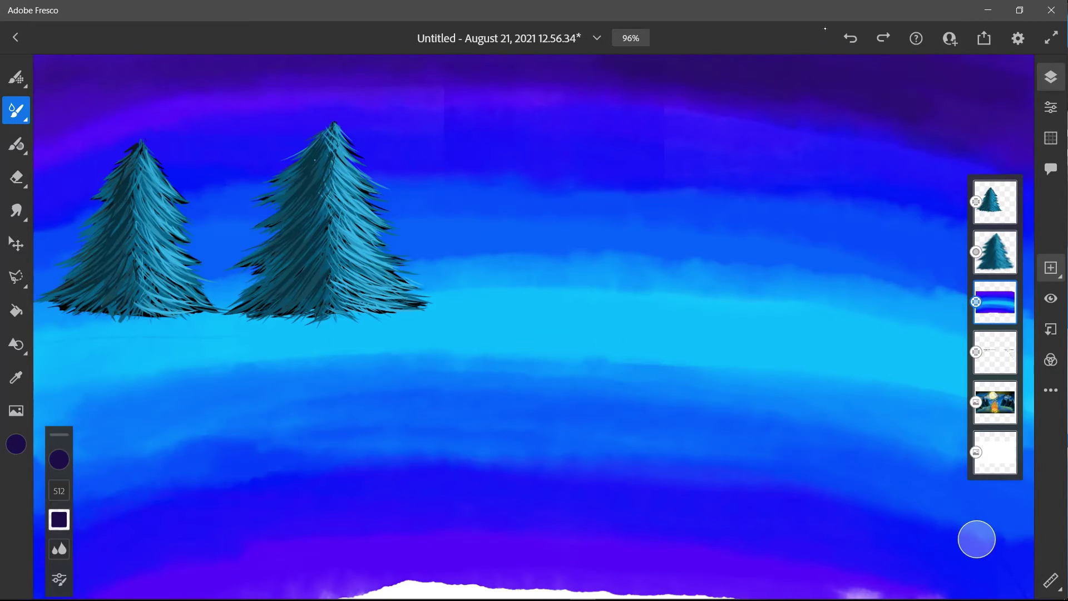
- Move the brush options bar back up and paint black watercolor over the top edge of the sky
click(16, 110)
click(16, 110)
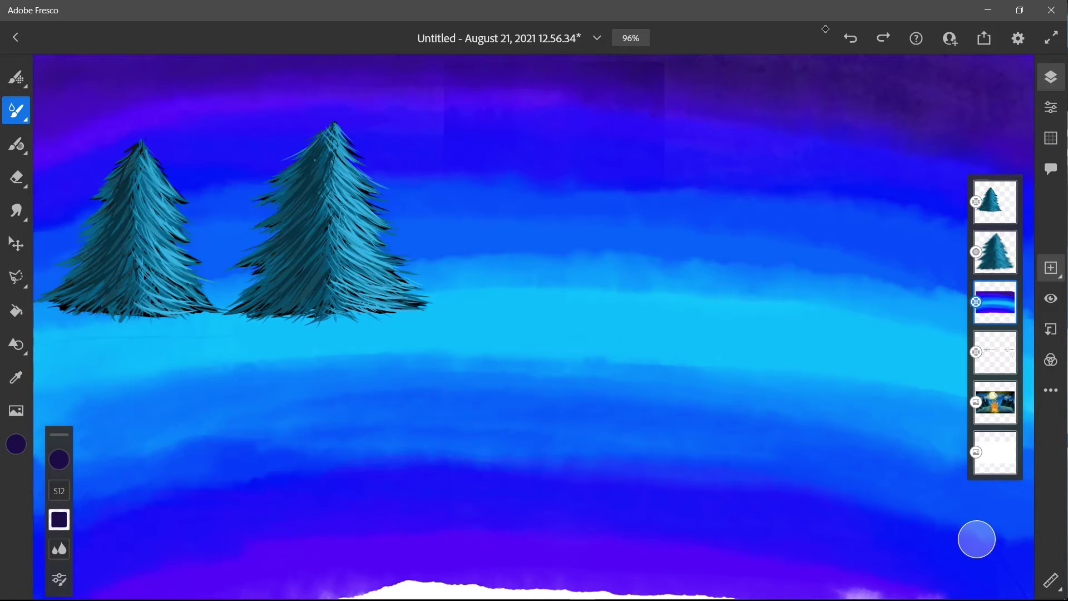
drag(59, 435, 65, 194)
click(64, 218)
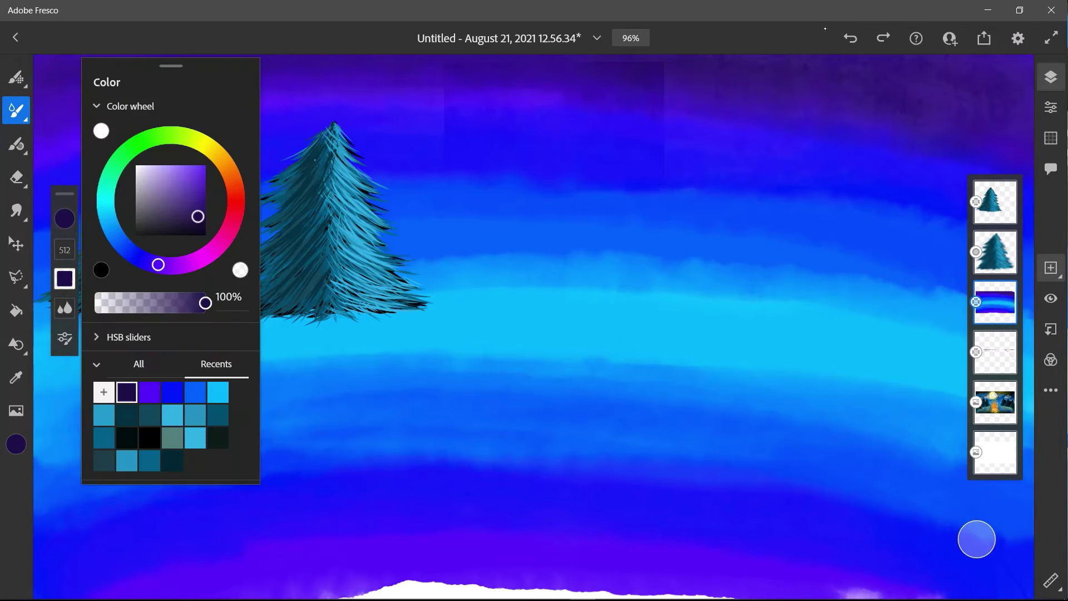
click(100, 269)
click(64, 218)
mouse_move(100, 70)
mouse_down()
mouse_move(73, 77)
mouse_move(362, 57)
mouse_move(940, 86)
mouse_up()
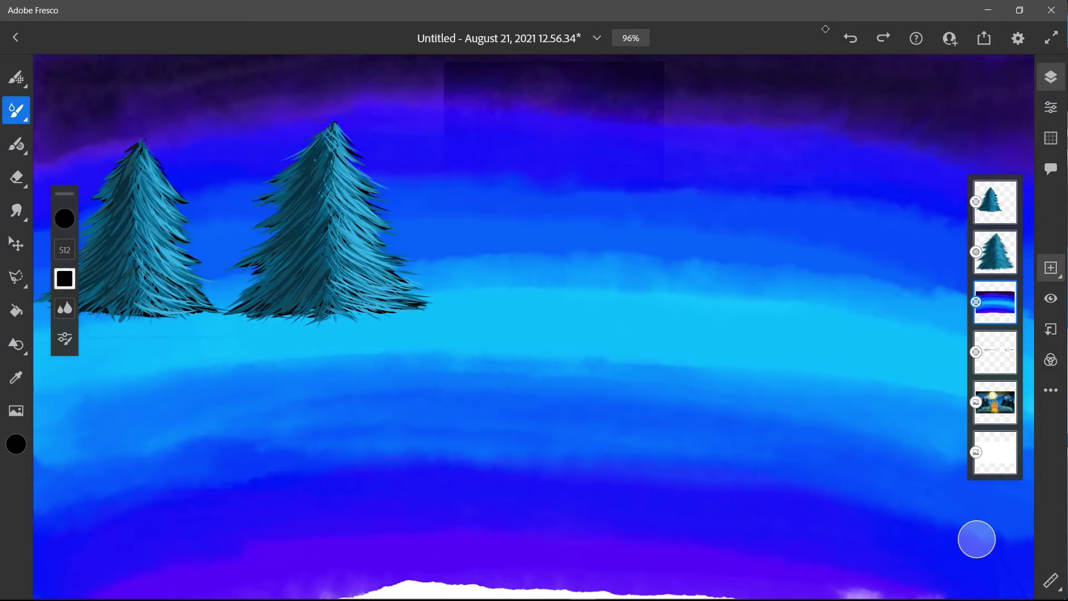
- Lower the brush's water flow and paint a saturated pure blue arc over the violet area below the dark sky edge
click(64, 308)
drag(93, 265, 93, 307)
click(64, 218)
click(65, 218)
drag(157, 265, 134, 253)
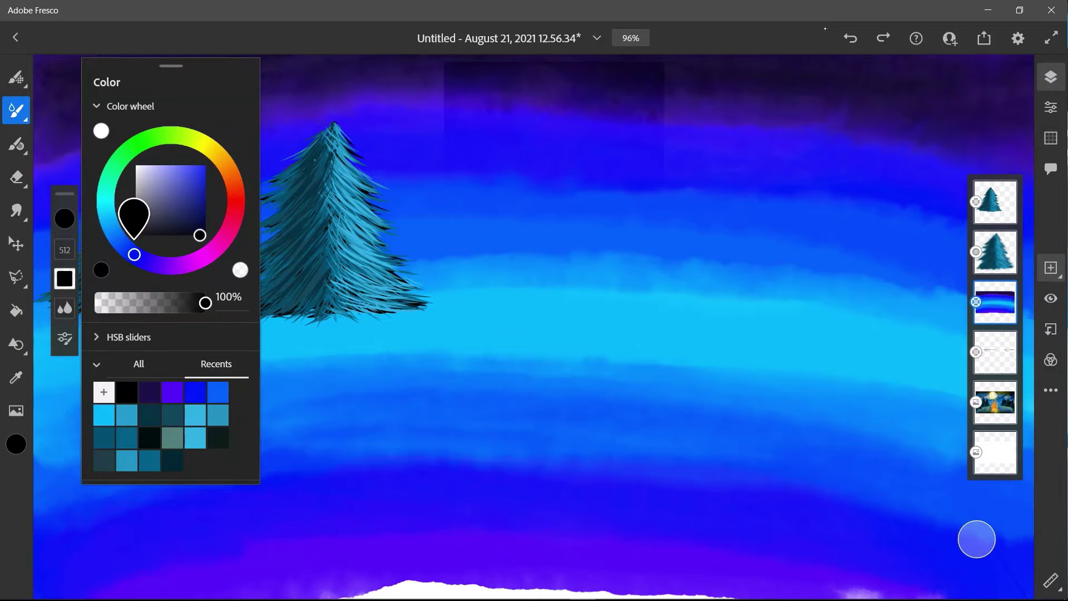
click(204, 168)
click(64, 218)
mouse_move(61, 150)
mouse_down()
mouse_move(173, 122)
mouse_move(445, 97)
mouse_move(773, 114)
mouse_move(1029, 169)
mouse_up()
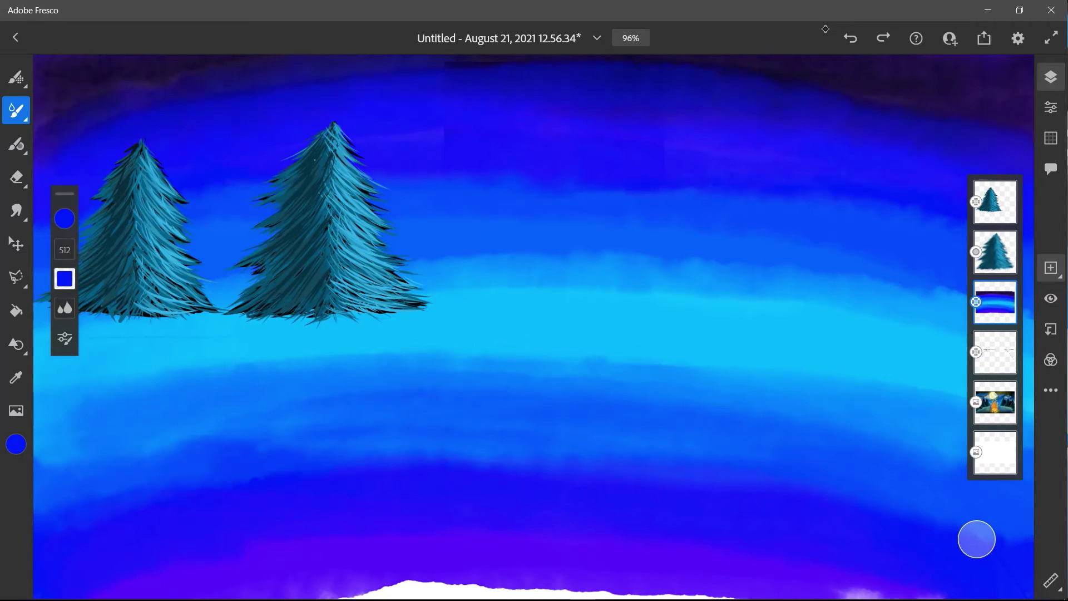
- Paint saturated blue over the right part of the upper sky and along the bottom-left foreground
drag(764, 150, 876, 178)
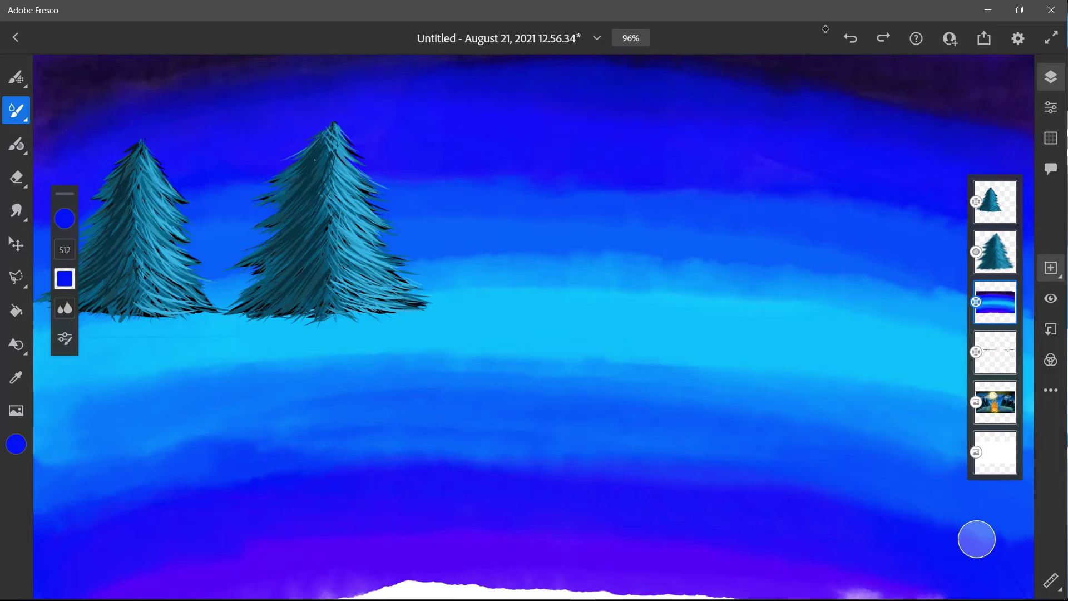
drag(150, 584, 251, 592)
click(300, 587)
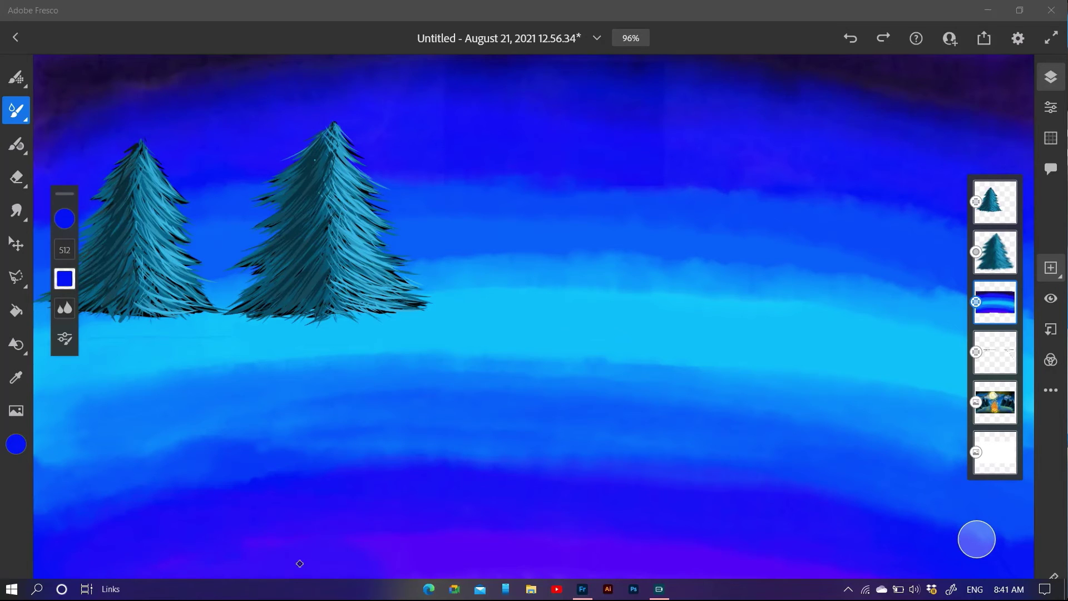
- Try painting black watercolor across the bottom foreground and raising the reference picture layer, and undo both changes
click(64, 218)
click(135, 234)
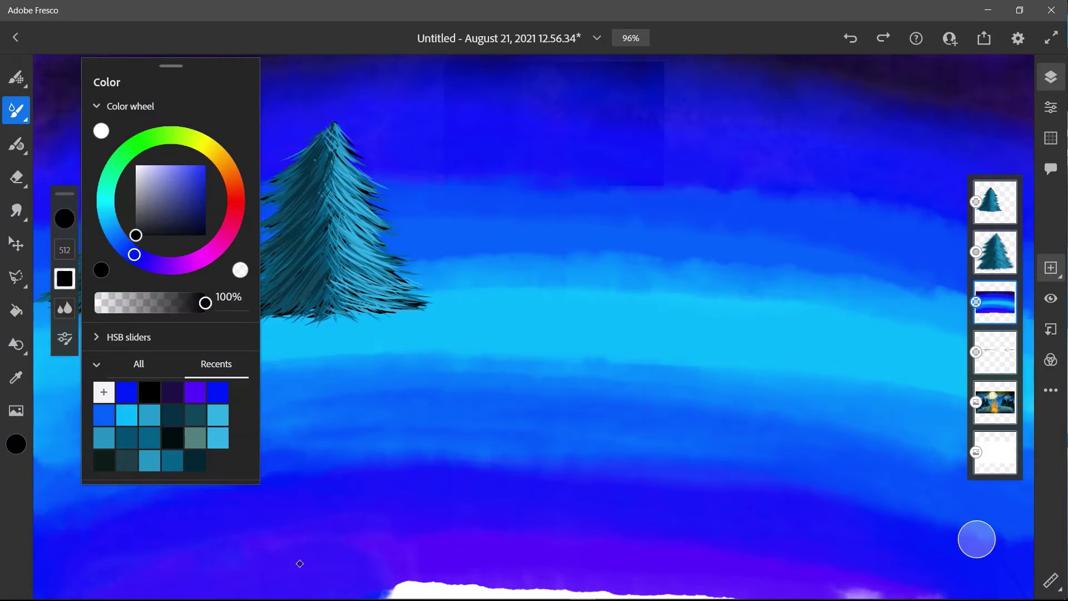
click(64, 218)
mouse_move(61, 584)
mouse_down()
mouse_move(206, 558)
mouse_move(403, 578)
mouse_up()
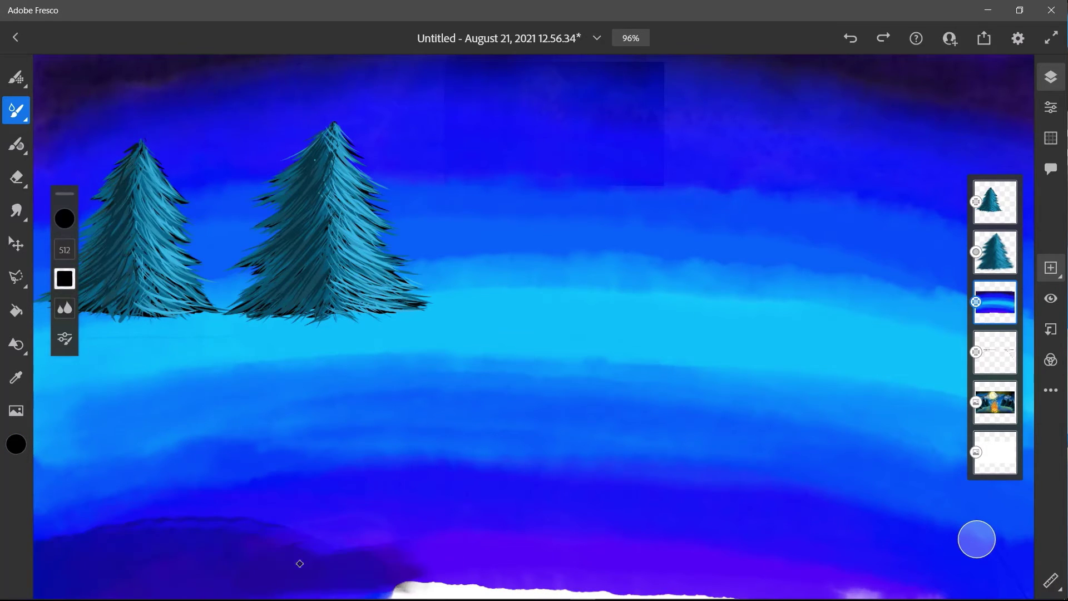
key(ctrl+z)
mouse_move(106, 579)
mouse_down()
mouse_move(300, 557)
mouse_move(734, 556)
mouse_move(918, 573)
mouse_up()
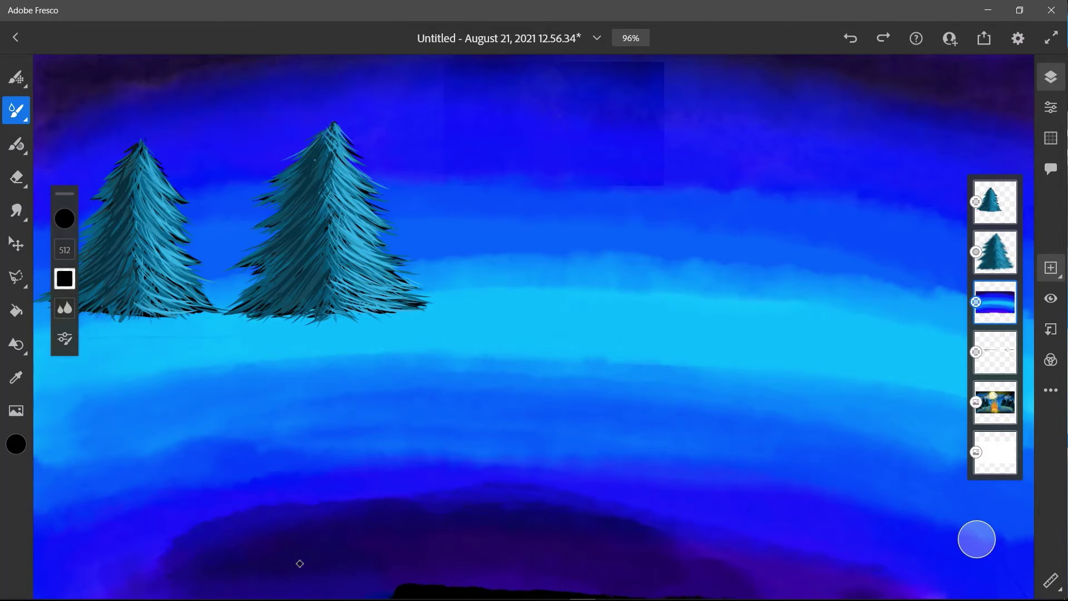
drag(995, 402, 995, 167)
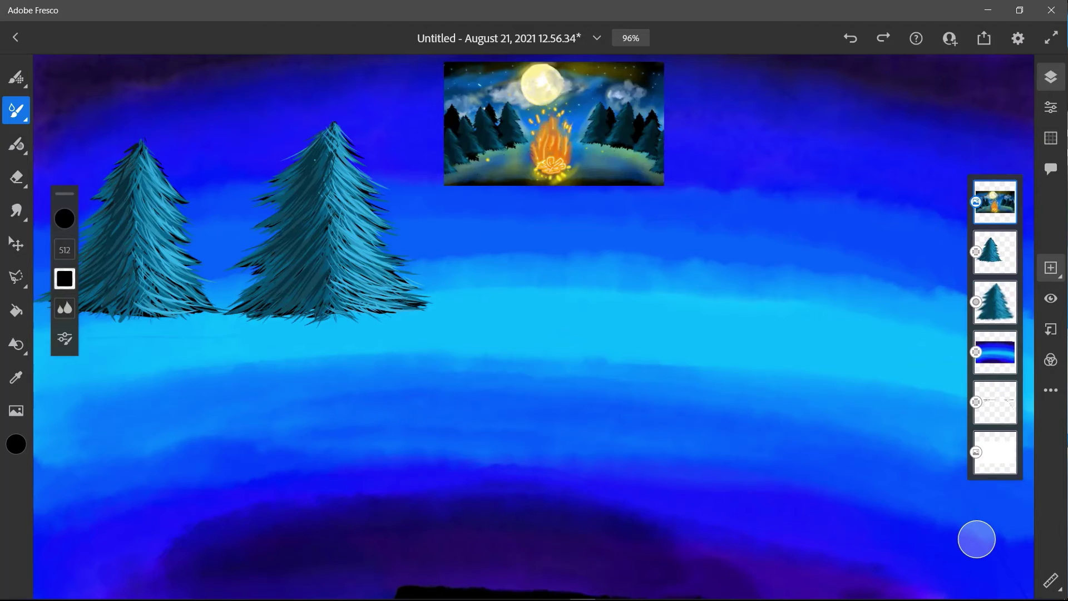
key(ctrl+z)
key(ctrl+z)
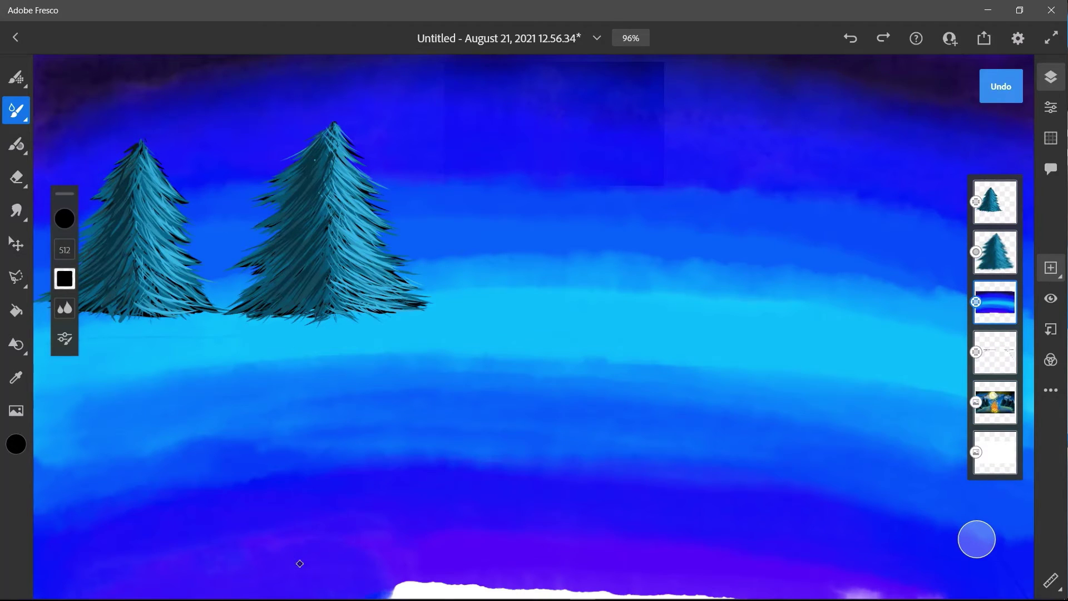
- Move the reference picture layer to the top of the stack and cover the white foreground gap with violet sampled from the canvas
drag(995, 402, 995, 183)
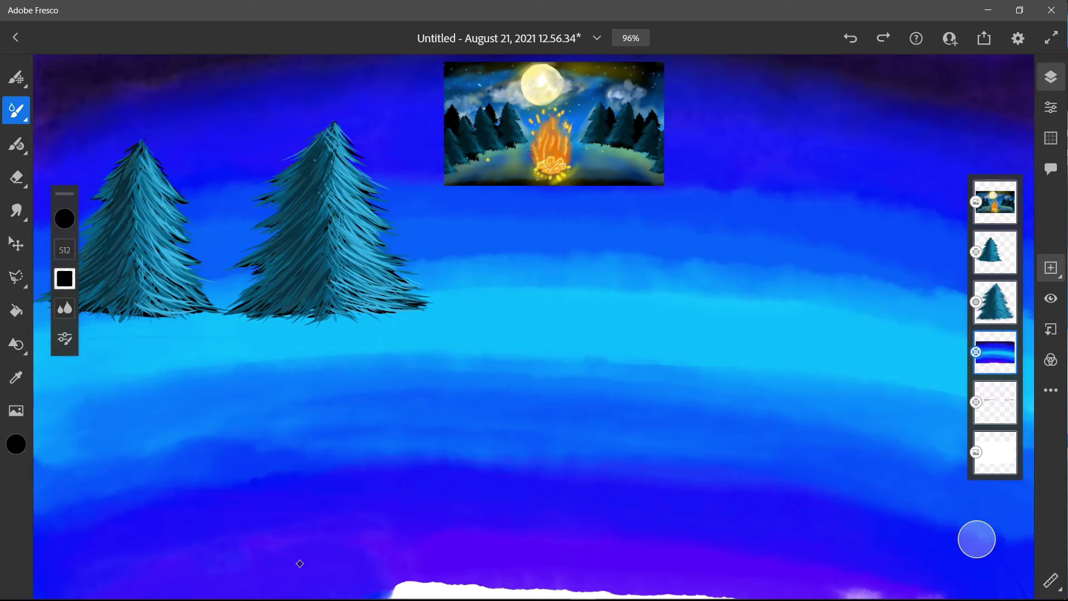
click(64, 219)
click(15, 377)
click(459, 555)
click(15, 110)
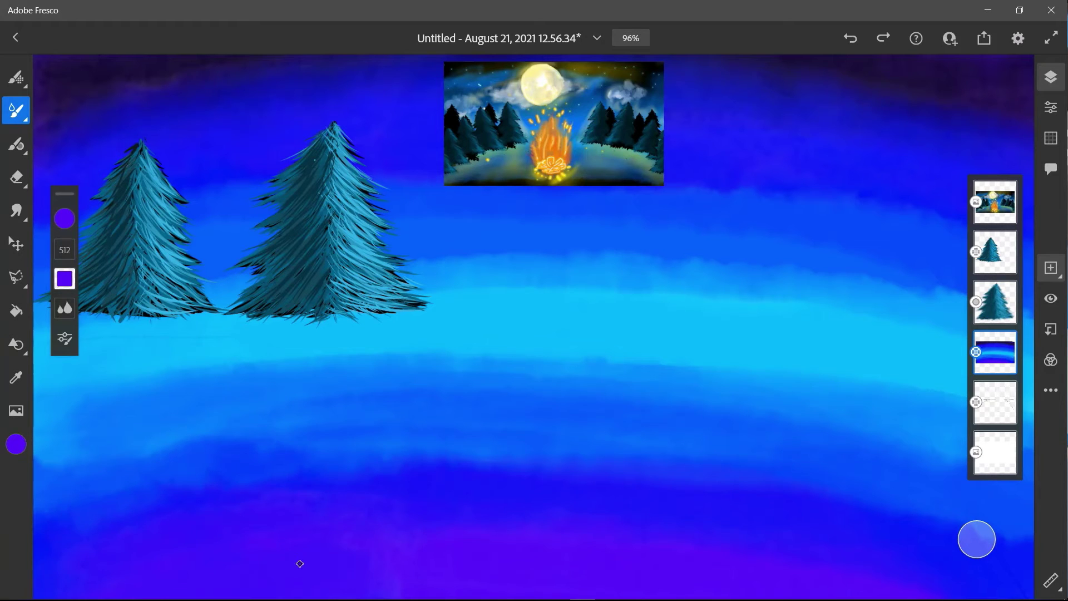
- Shift the violet toward purple and paint it in an arc across the upper sky and over the bottom foreground
click(64, 219)
click(64, 219)
click(65, 219)
mouse_move(158, 263)
mouse_down()
mouse_move(174, 266)
mouse_move(165, 265)
mouse_up()
click(65, 219)
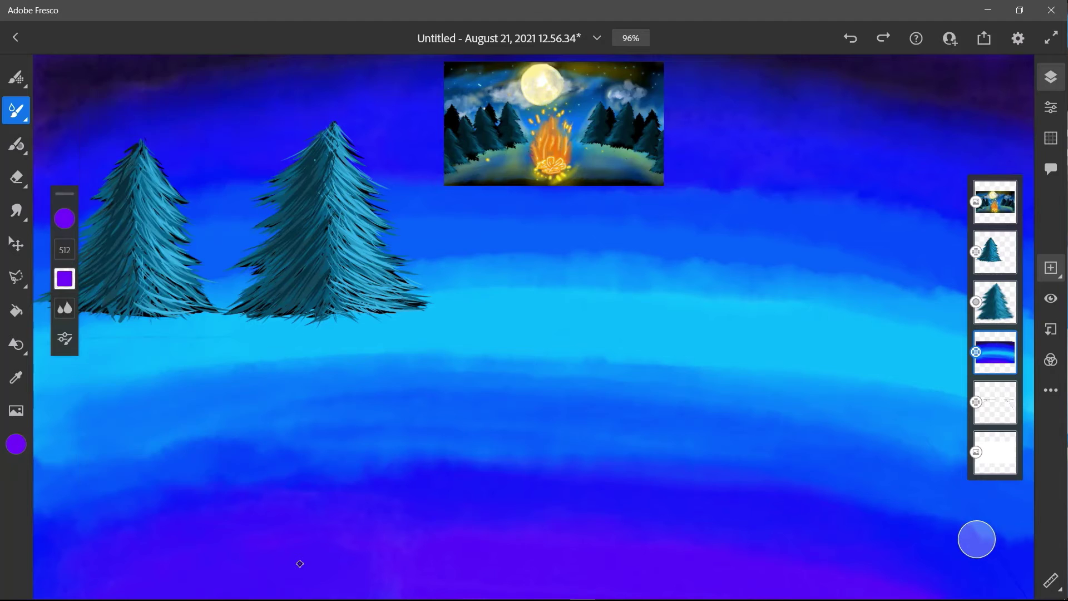
mouse_move(145, 123)
mouse_down()
mouse_move(556, 89)
mouse_move(1012, 162)
mouse_up()
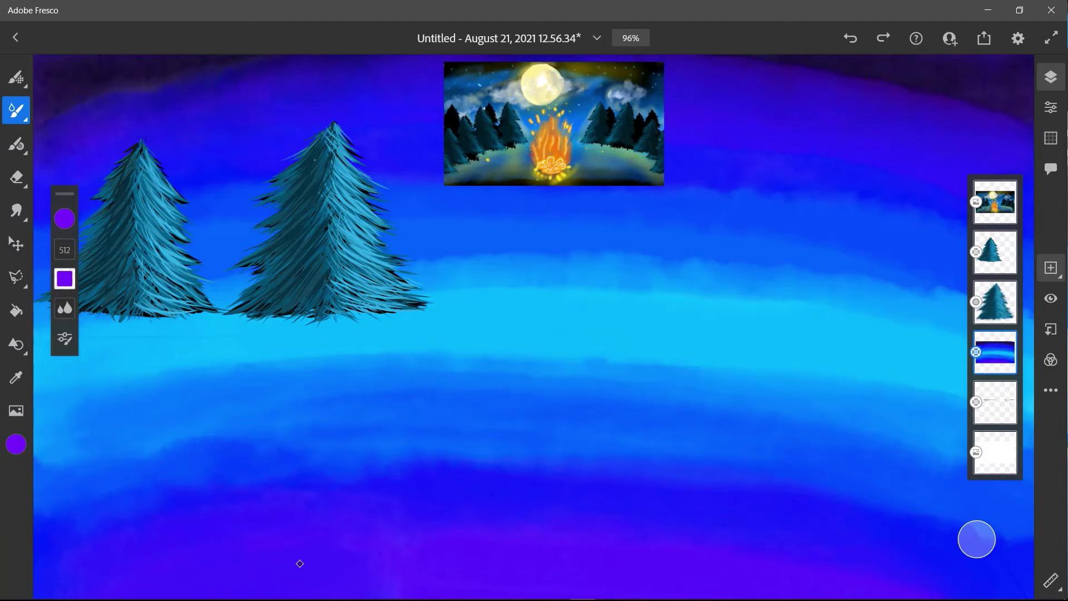
drag(273, 91, 45, 144)
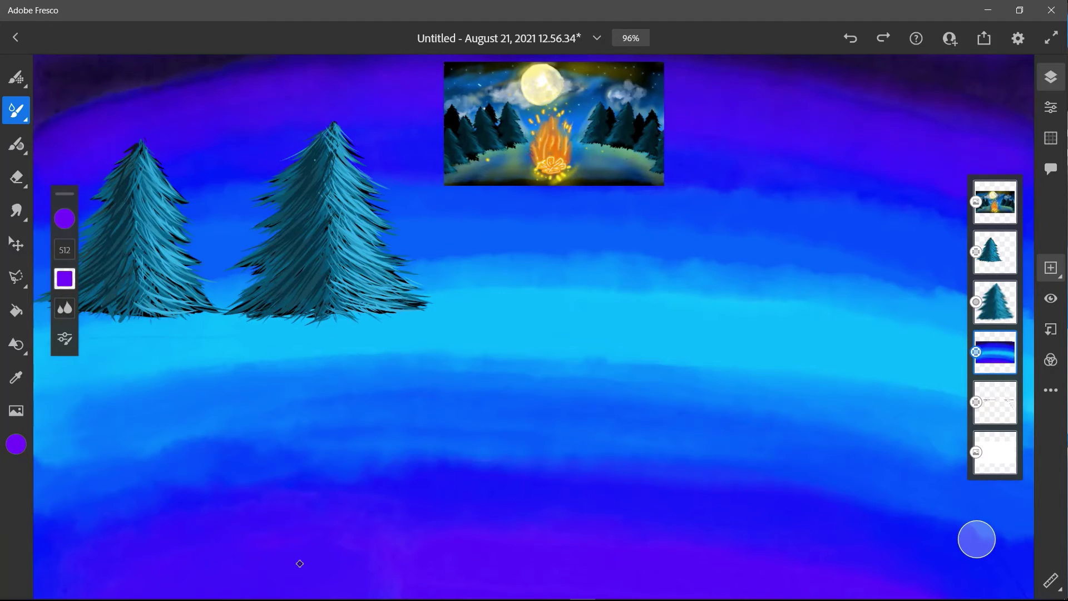
drag(300, 568, 795, 568)
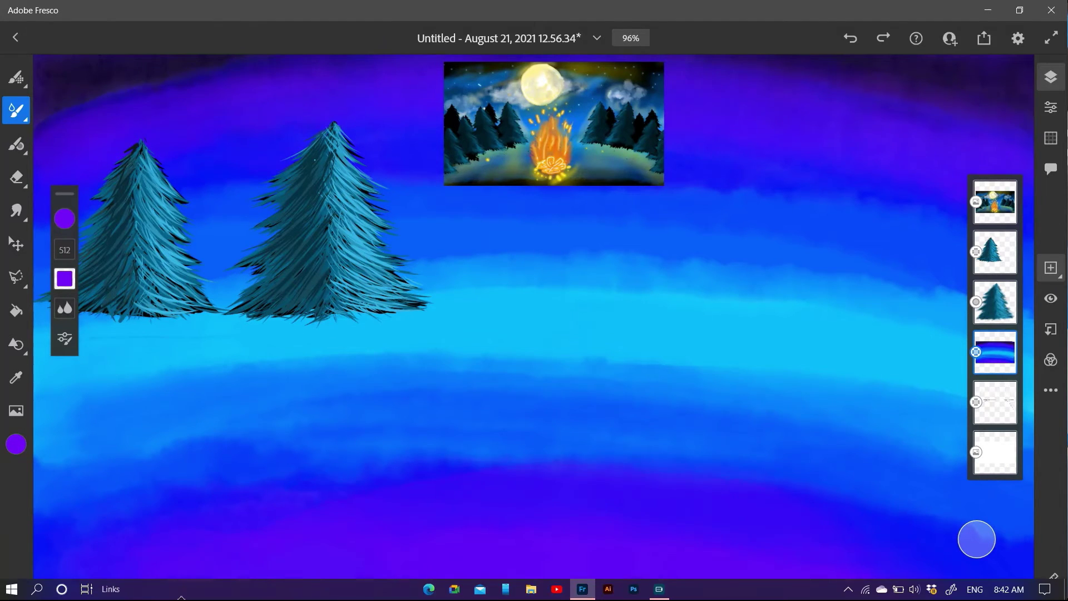
- Choose black and paint repeated watercolor strokes across the whole bottom edge of the foreground
click(64, 218)
click(102, 269)
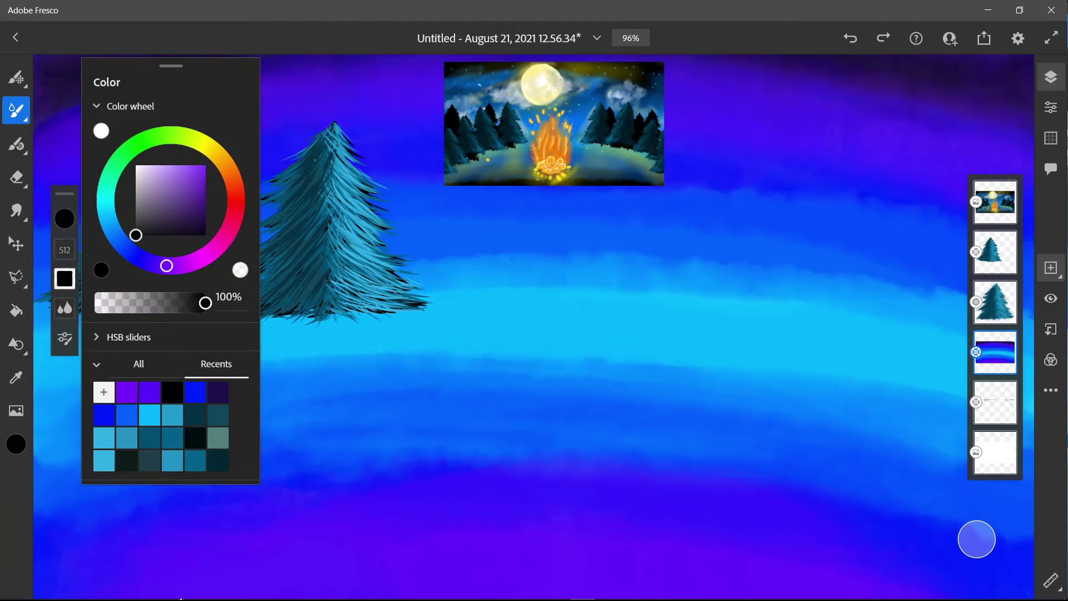
click(65, 218)
mouse_move(167, 581)
mouse_down()
mouse_move(789, 576)
mouse_move(906, 587)
mouse_up()
mouse_move(200, 565)
mouse_down()
mouse_move(528, 573)
mouse_move(645, 542)
mouse_move(935, 578)
mouse_move(1029, 578)
mouse_up()
mouse_move(523, 576)
mouse_down()
mouse_move(551, 563)
mouse_move(282, 555)
mouse_move(68, 576)
mouse_move(36, 594)
mouse_up()
mouse_move(206, 573)
mouse_down()
mouse_move(604, 540)
mouse_move(411, 550)
mouse_move(946, 584)
mouse_up()
drag(181, 599, 48, 590)
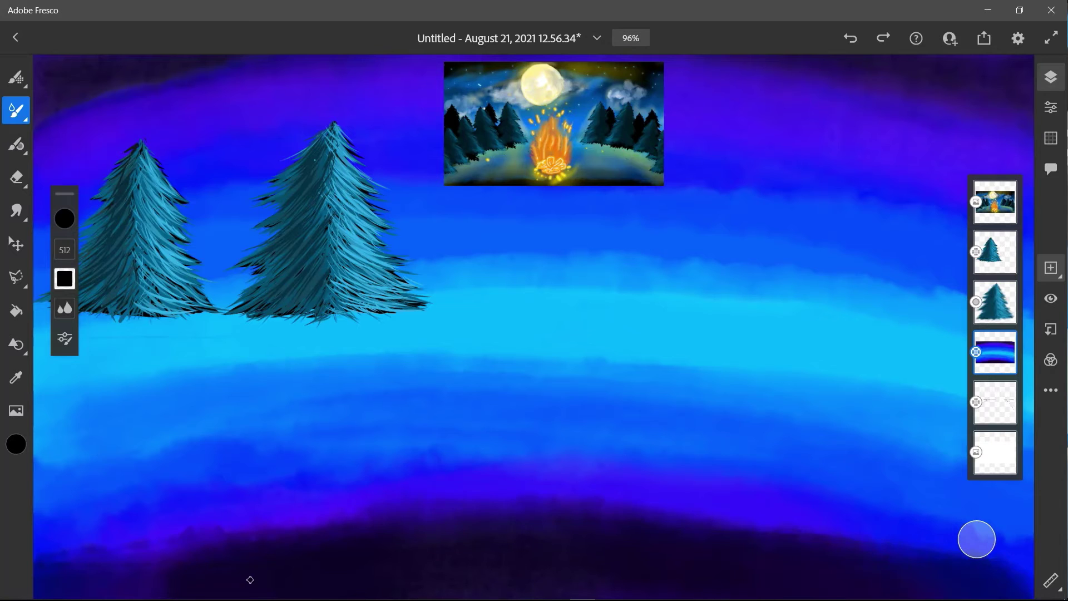
- Choose the recent purple and paint arcs over the lower blue band and the upper edge of the black foreground
click(65, 218)
click(150, 392)
click(64, 219)
mouse_move(106, 545)
mouse_down()
mouse_move(379, 489)
mouse_move(924, 523)
mouse_up()
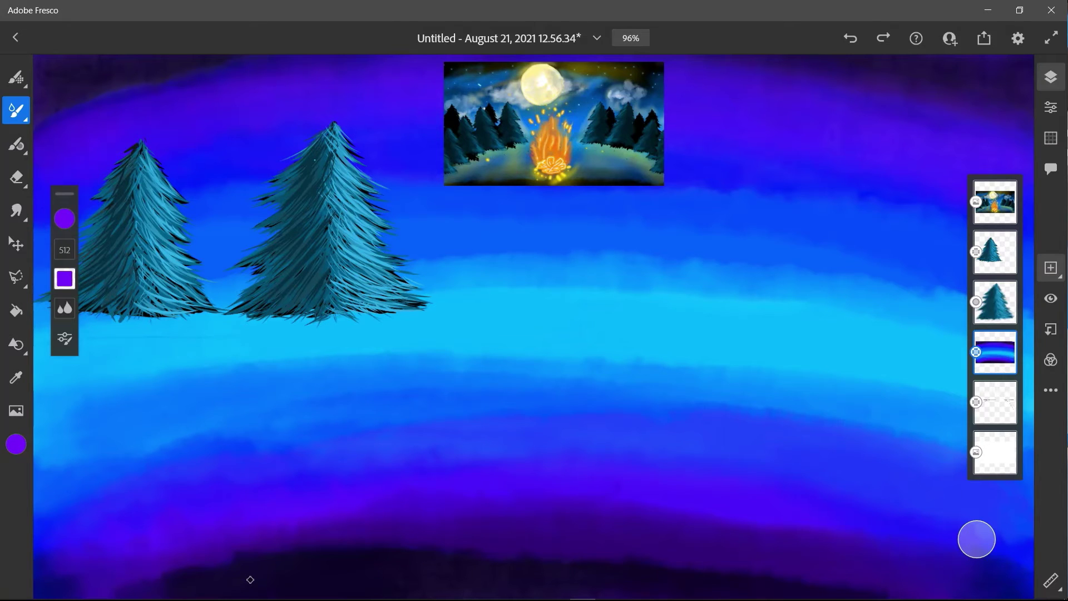
drag(365, 550, 374, 553)
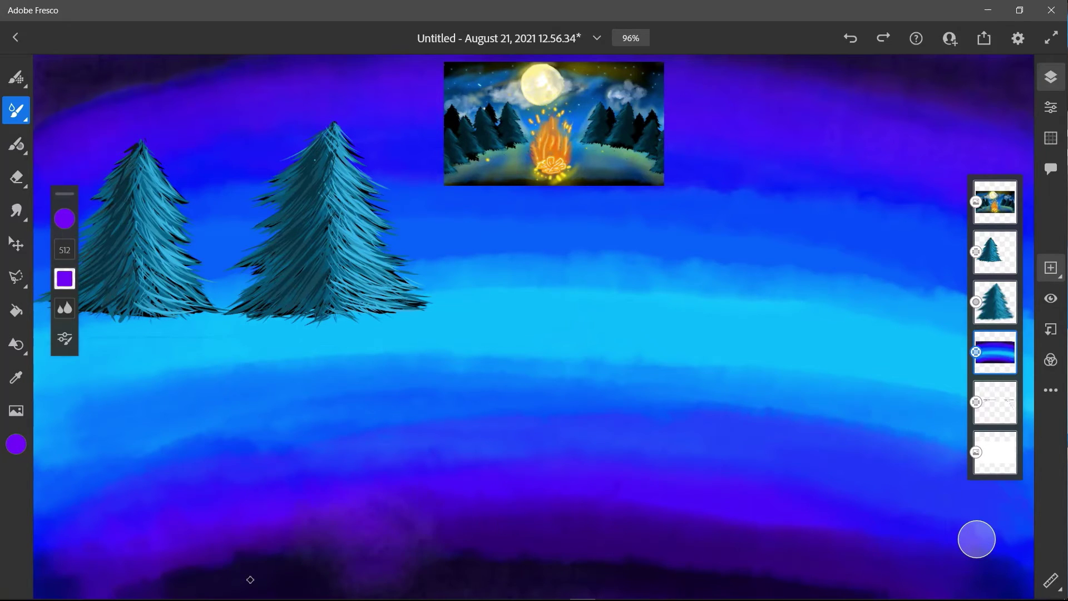
key(ctrl+z)
drag(212, 567, 523, 542)
mouse_move(139, 581)
mouse_down()
mouse_move(835, 547)
mouse_move(918, 581)
mouse_up()
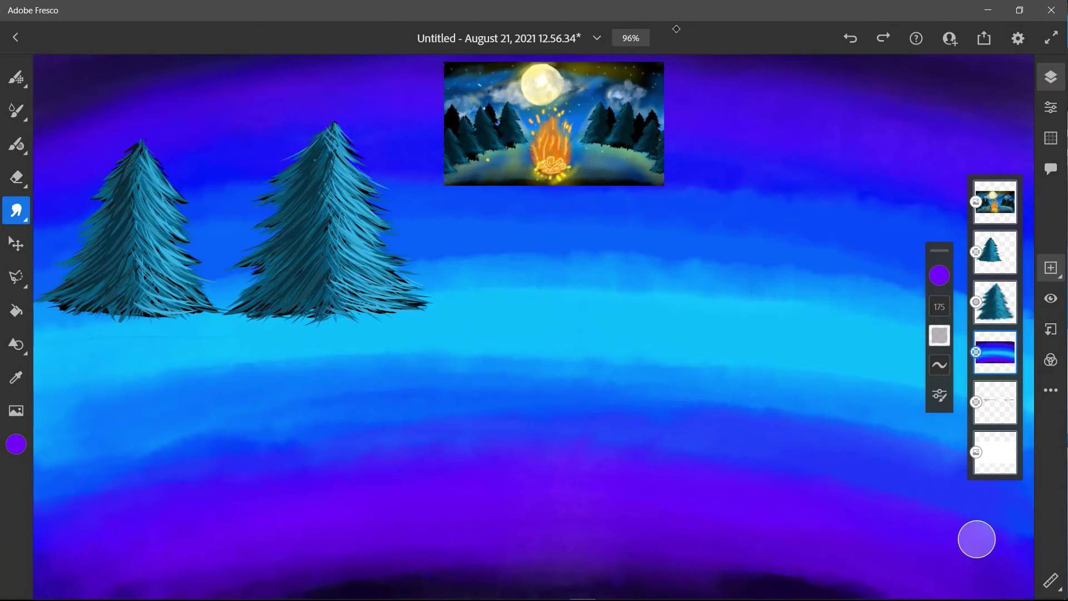
- Smudge the color bands above the cyan center and across the upper sky, hiding the reference picture layer to reach the area behind it
drag(418, 265, 613, 257)
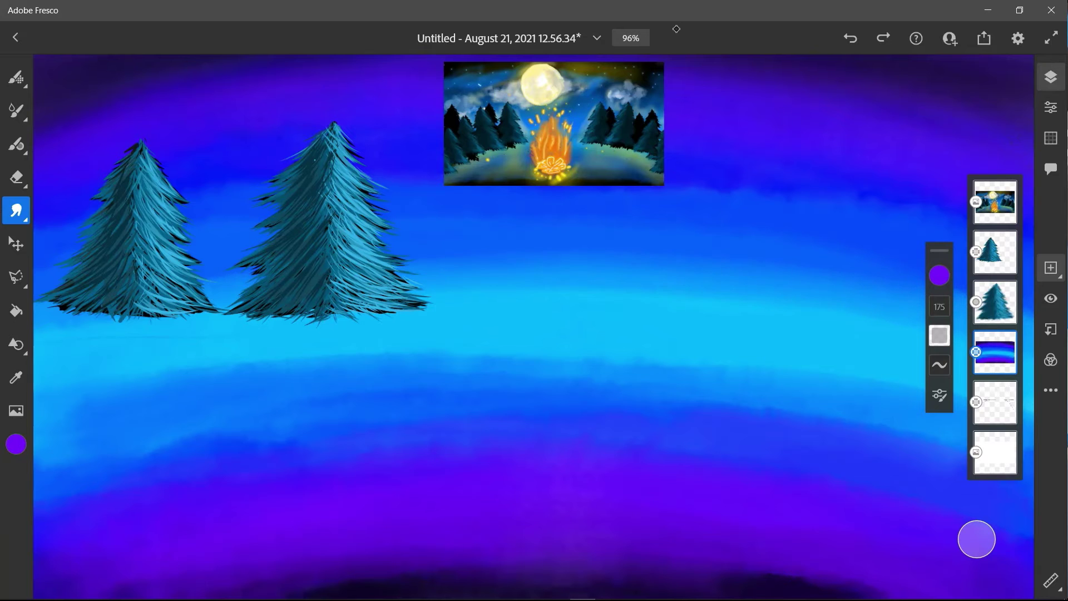
click(995, 202)
click(1050, 299)
click(995, 352)
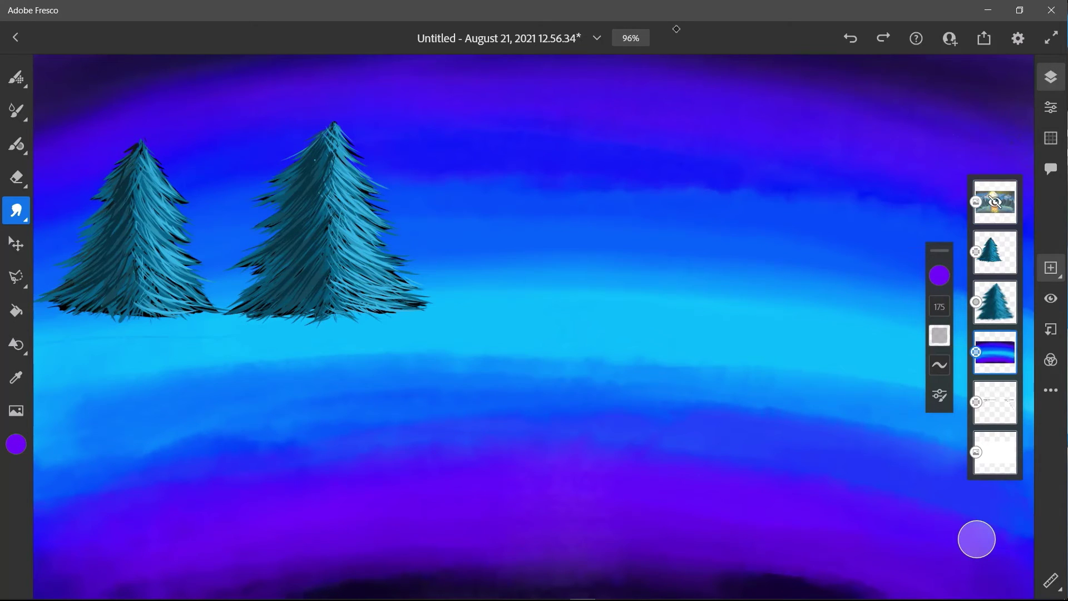
drag(1001, 167, 681, 108)
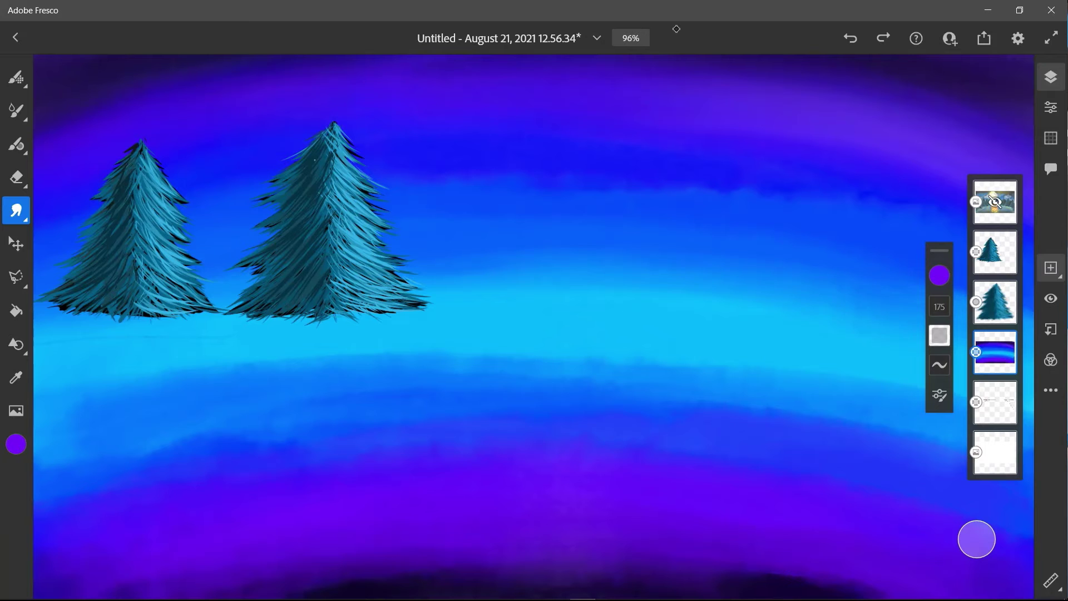
- Smudge the color transitions below the cyan band down to the dark foreground, moving the touch shortcut out of the way
drag(69, 413, 239, 368)
mouse_move(105, 398)
mouse_down()
mouse_move(261, 352)
mouse_move(336, 350)
mouse_up()
drag(50, 461, 167, 428)
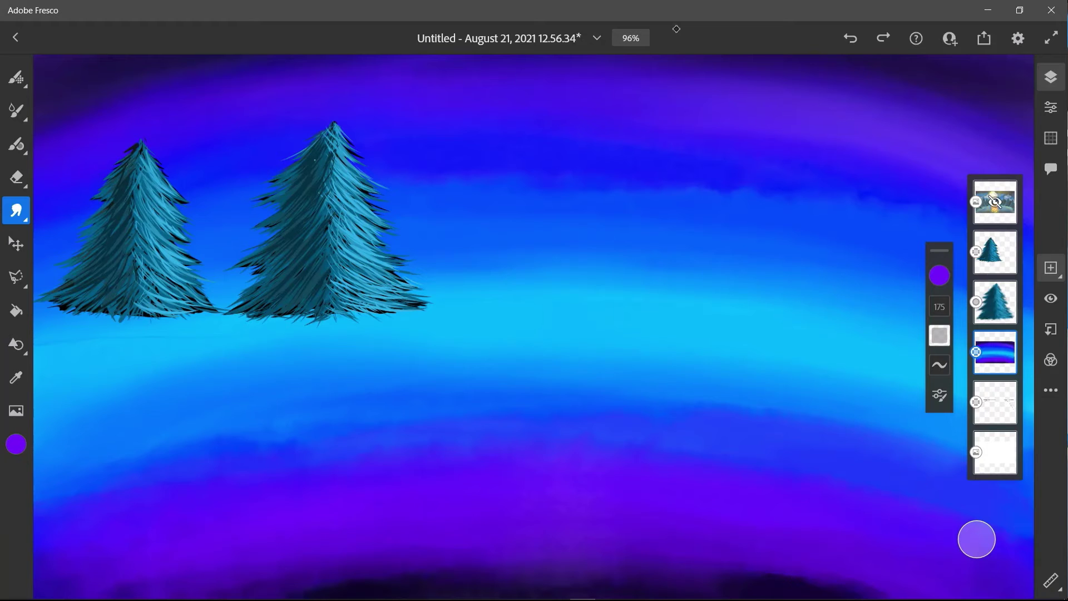
drag(73, 494, 311, 438)
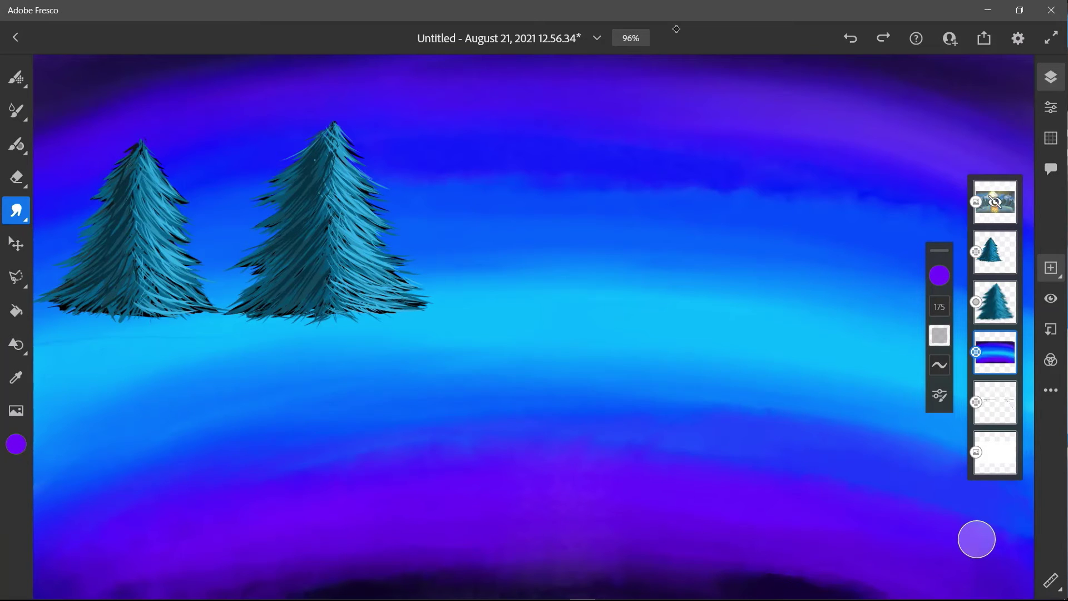
drag(64, 589, 223, 556)
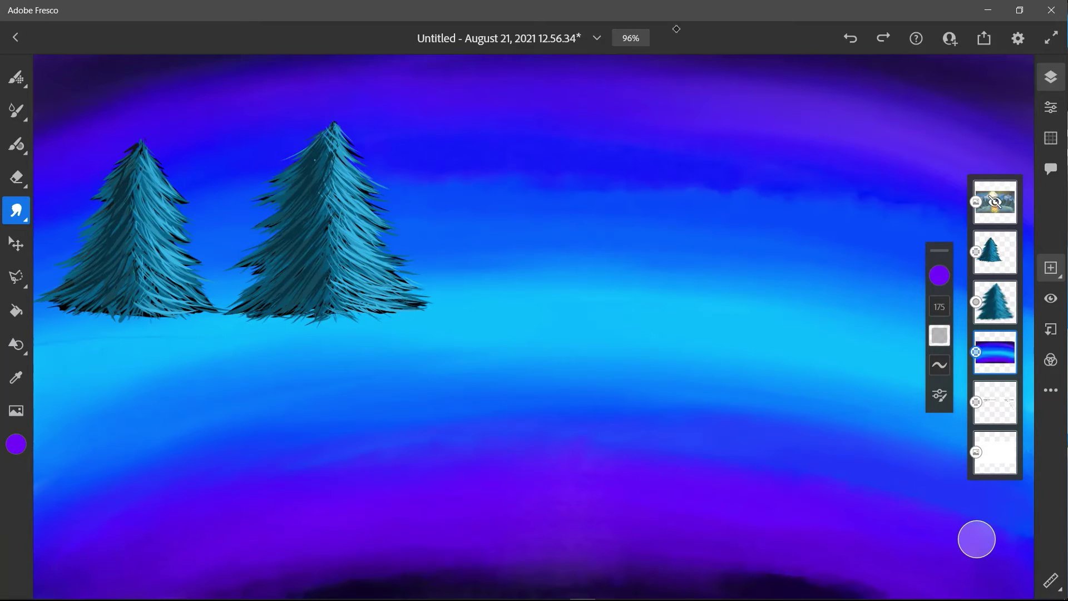
drag(976, 539, 989, 99)
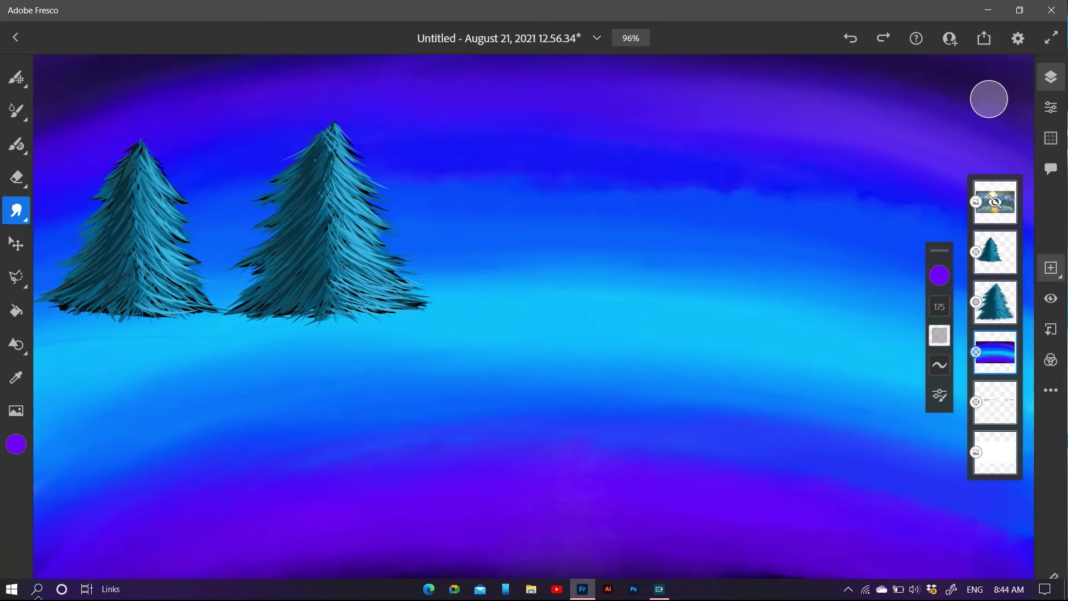
drag(748, 470, 987, 539)
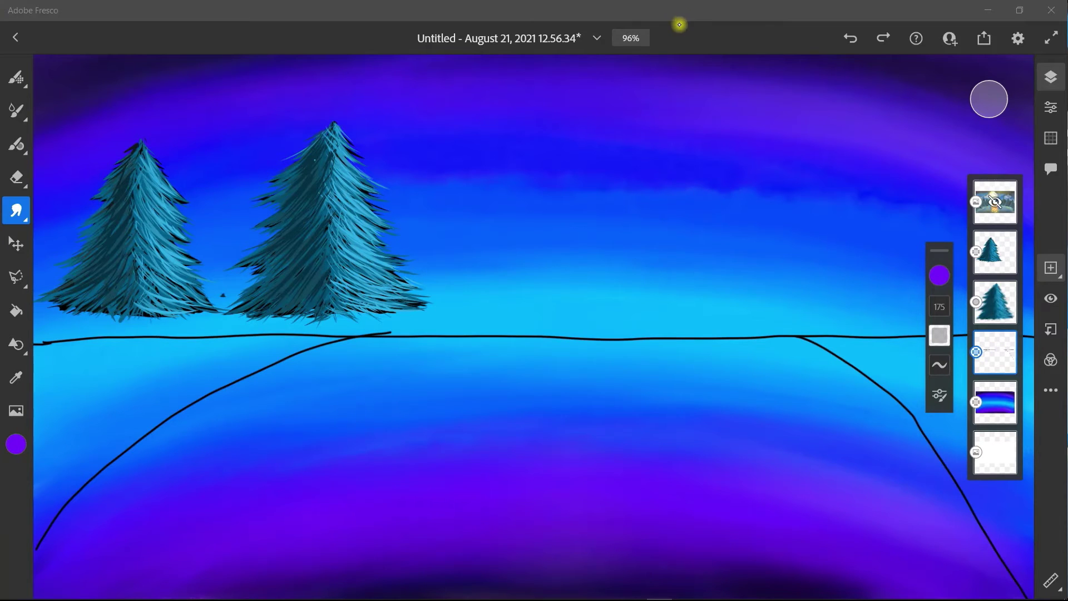
- Leave the horizon sketch untransformed and make the reference picture layer visible again
key(v)
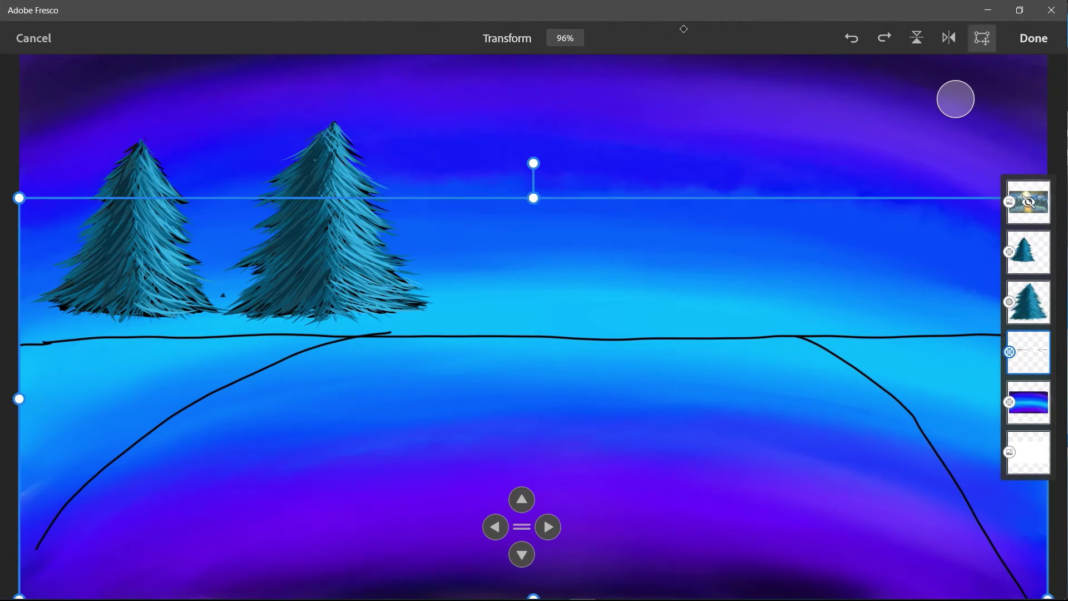
click(1034, 38)
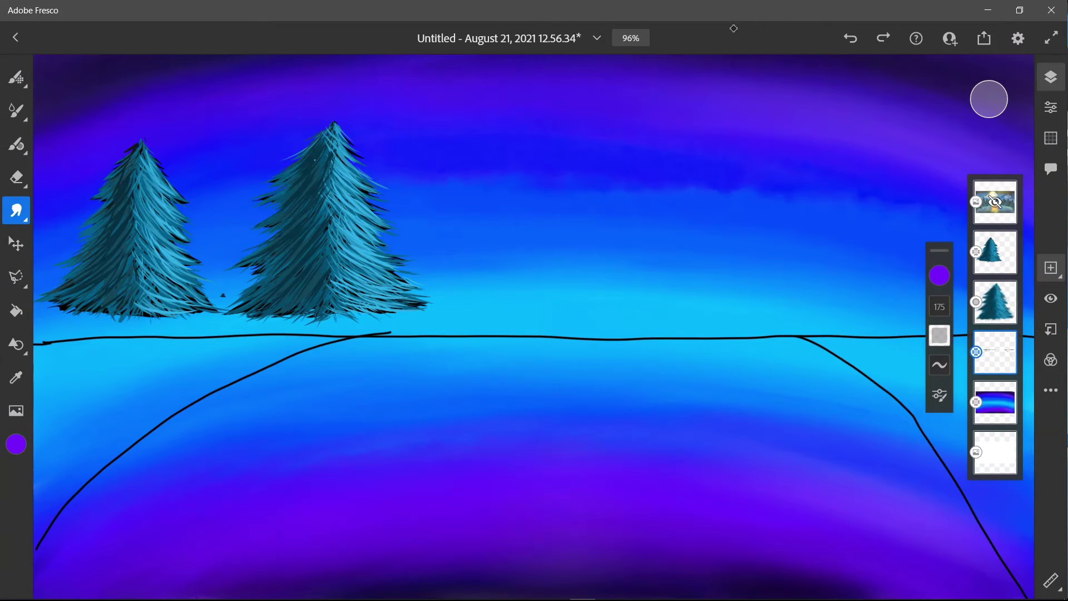
click(995, 252)
click(995, 252)
click(995, 252)
click(995, 202)
click(1051, 299)
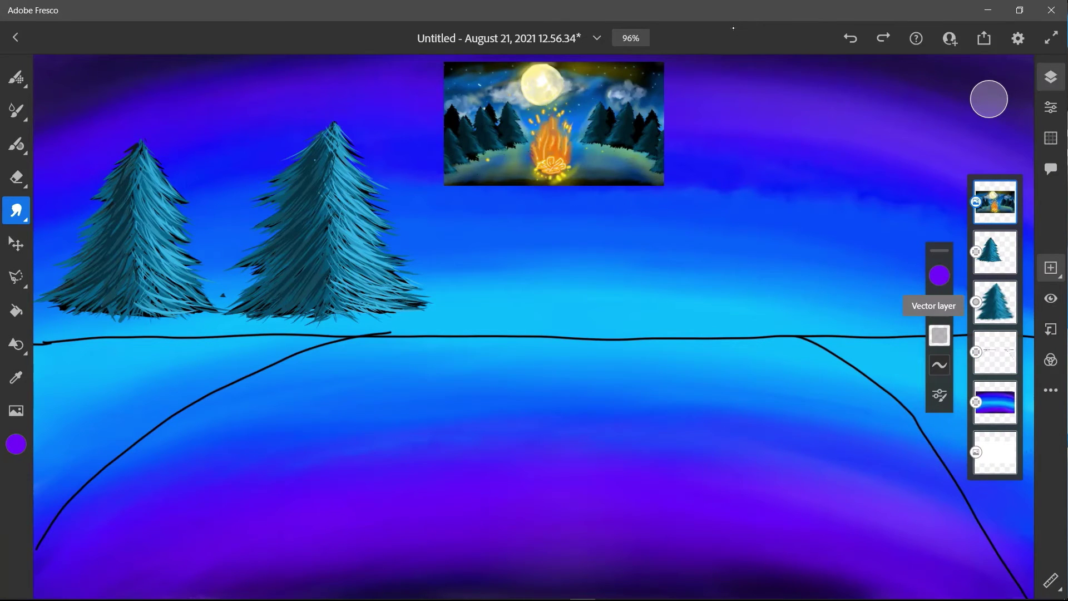
- Enlarge the smaller pine and place its base on the horizon line, where the left ground curve begins
click(995, 252)
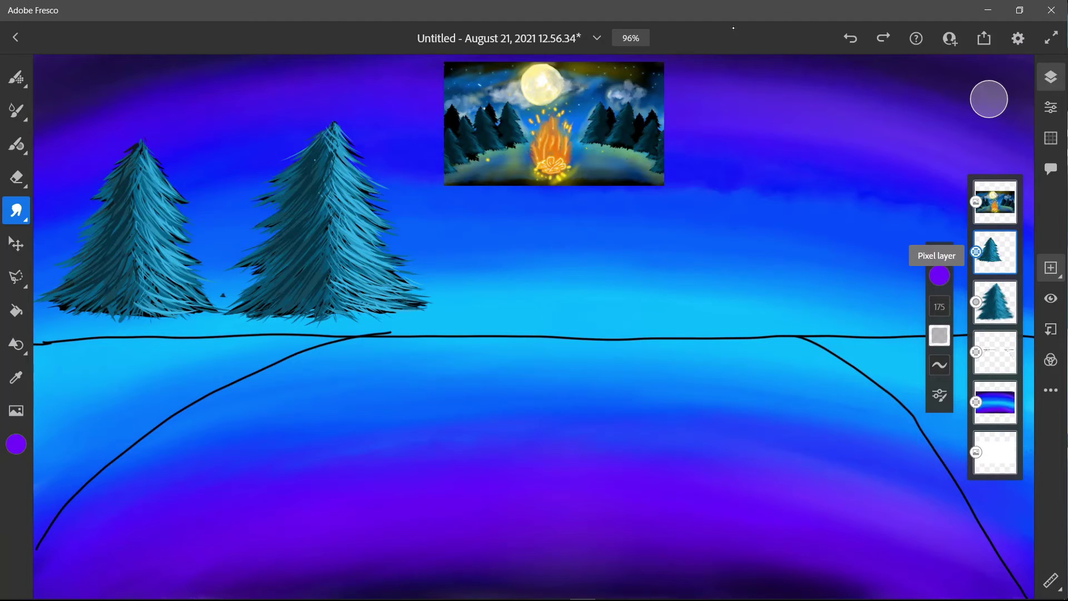
click(995, 252)
click(996, 252)
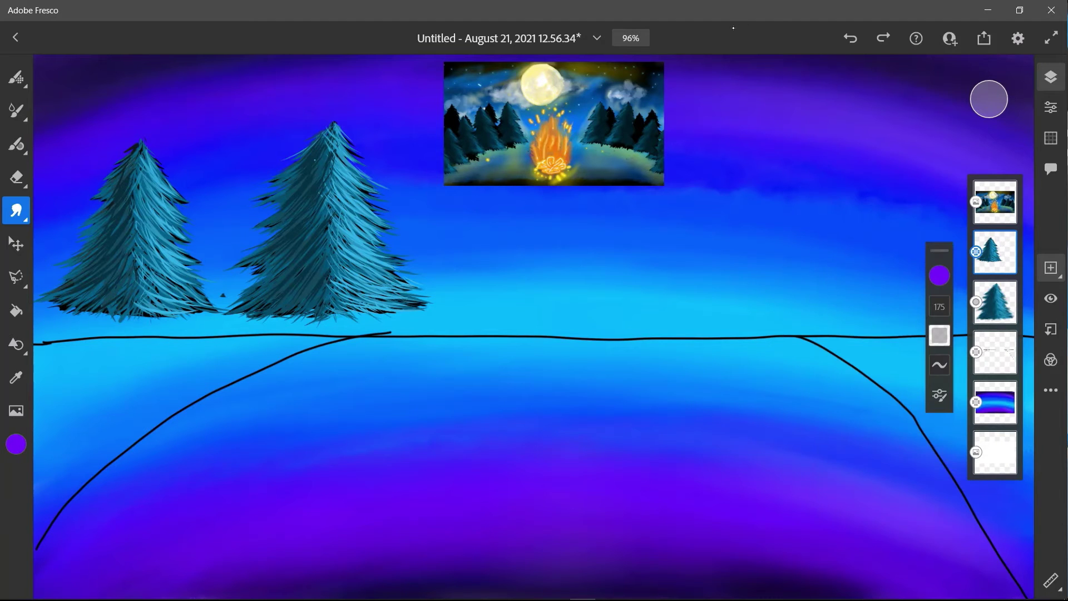
click(16, 243)
drag(139, 239, 303, 276)
drag(480, 173, 524, 138)
mouse_move(334, 267)
mouse_down()
mouse_move(325, 256)
mouse_move(320, 267)
mouse_up()
mouse_move(343, 103)
mouse_down()
mouse_move(361, 104)
mouse_move(344, 103)
mouse_up()
drag(319, 267, 348, 258)
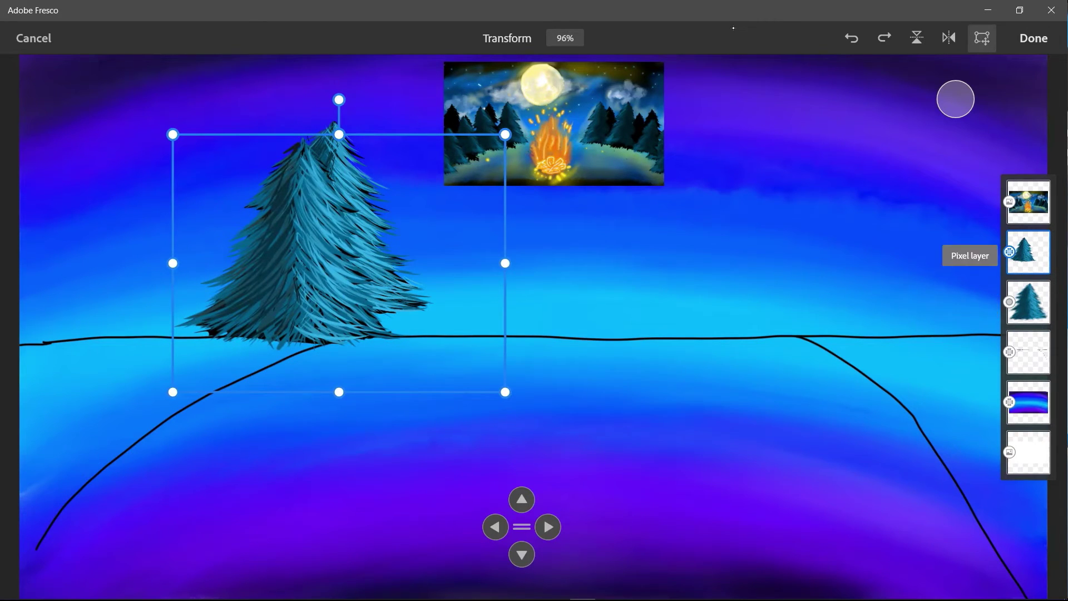
- Move the other pine down and to the left of the relocated one and raise its layer above that tree's layer
click(1028, 302)
drag(327, 224, 196, 276)
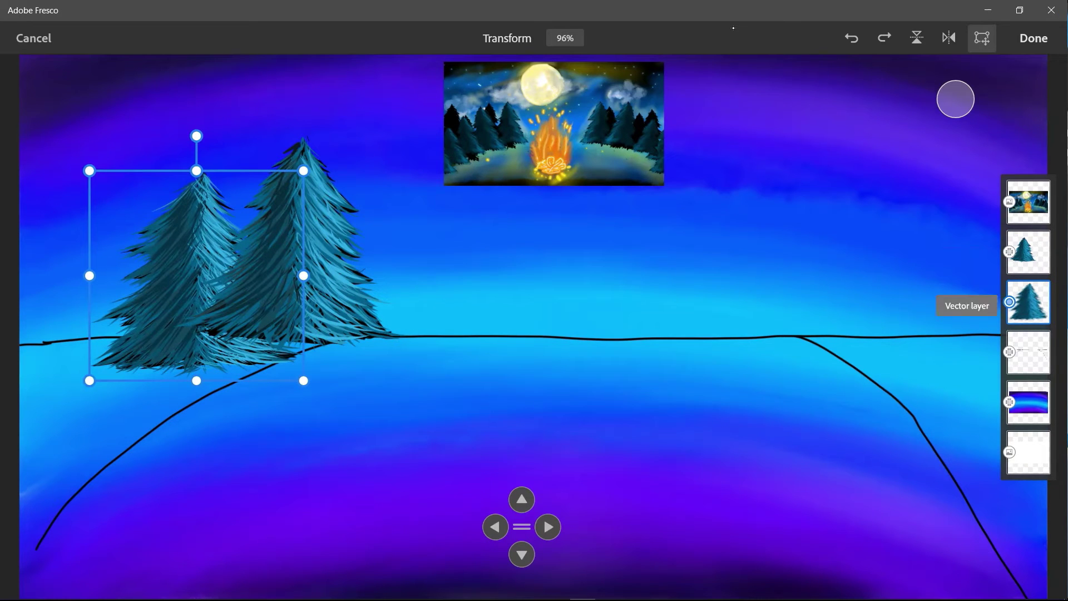
click(1033, 38)
drag(994, 302, 993, 227)
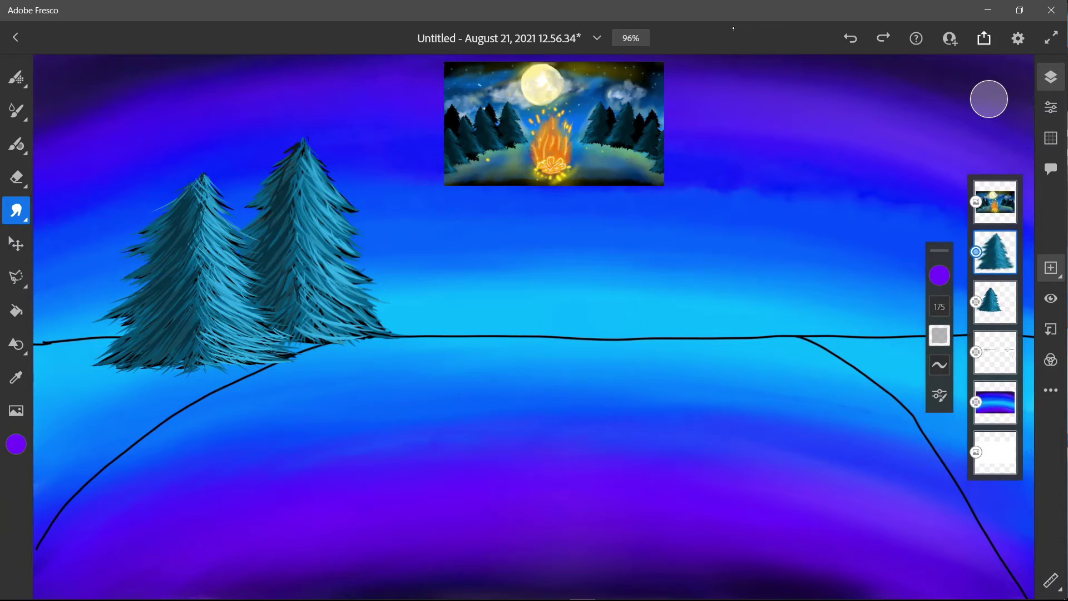
- Enlarge the front pine slightly and shift it right so it overlaps the pine behind it
click(16, 243)
drag(198, 278, 217, 282)
drag(108, 382, 83, 409)
mouse_move(203, 291)
mouse_down()
mouse_move(213, 266)
mouse_move(225, 291)
mouse_move(215, 289)
mouse_move(220, 279)
mouse_up()
click(1033, 38)
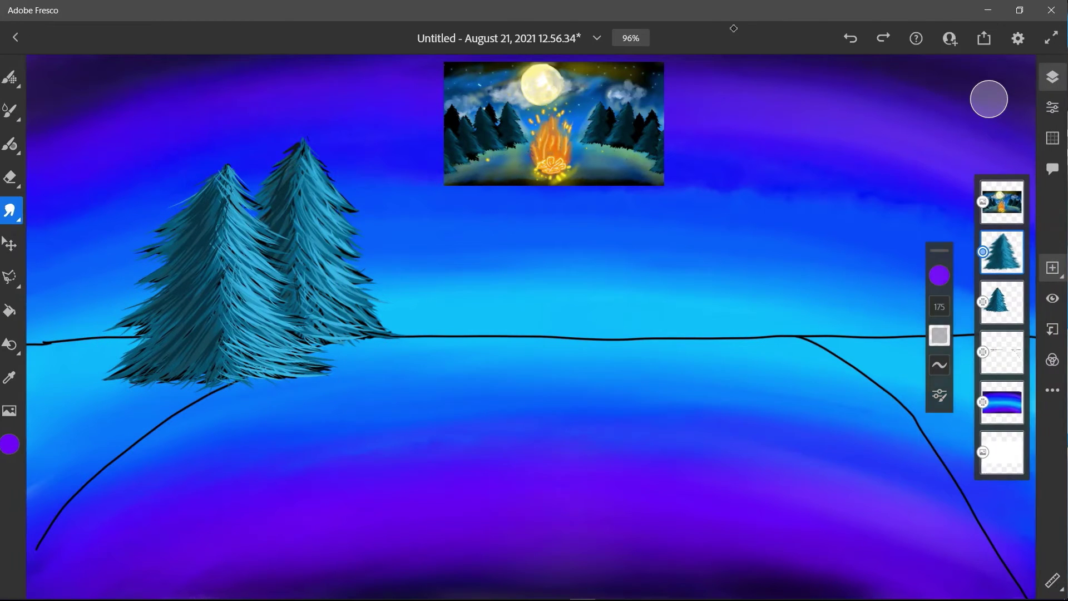
- Duplicate the smaller rear pine's layer and raise the copy above the larger pine's layer
click(995, 401)
click(995, 302)
click(995, 302)
click(995, 302)
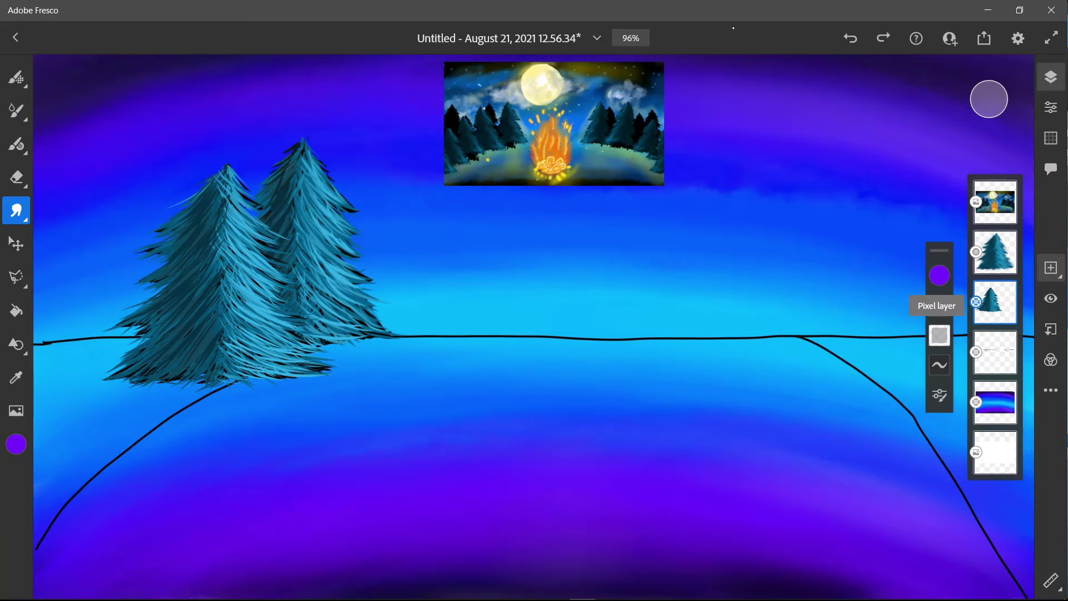
click(995, 302)
click(887, 266)
click(995, 278)
click(995, 278)
drag(994, 277, 995, 227)
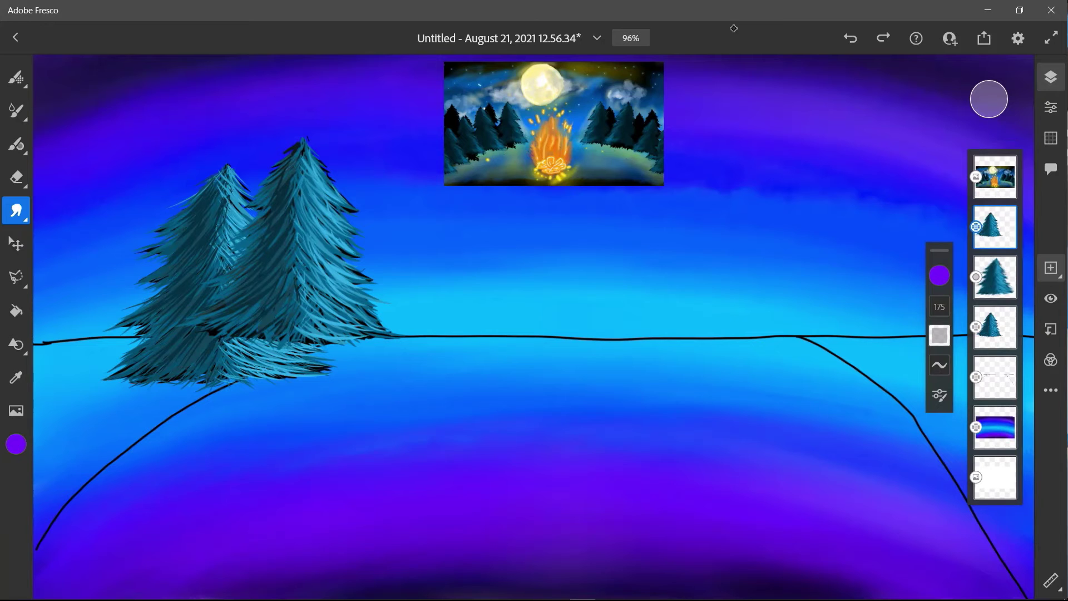
drag(994, 276, 995, 227)
drag(994, 327, 990, 206)
- Move the copied pine down and left in front of the other two and scale it so its base sits on the left ground curve
click(16, 244)
drag(295, 261, 129, 329)
drag(338, 458, 365, 479)
drag(156, 339, 167, 327)
drag(377, 468, 389, 477)
drag(167, 334, 168, 327)
drag(390, 182, 379, 189)
- Shrink the rear pine, keep its base near the horizon line and tilt it slightly clockwise
click(1029, 327)
drag(326, 261, 323, 257)
drag(504, 389, 460, 355)
drag(315, 243, 336, 272)
drag(481, 384, 458, 366)
drag(324, 263, 346, 280)
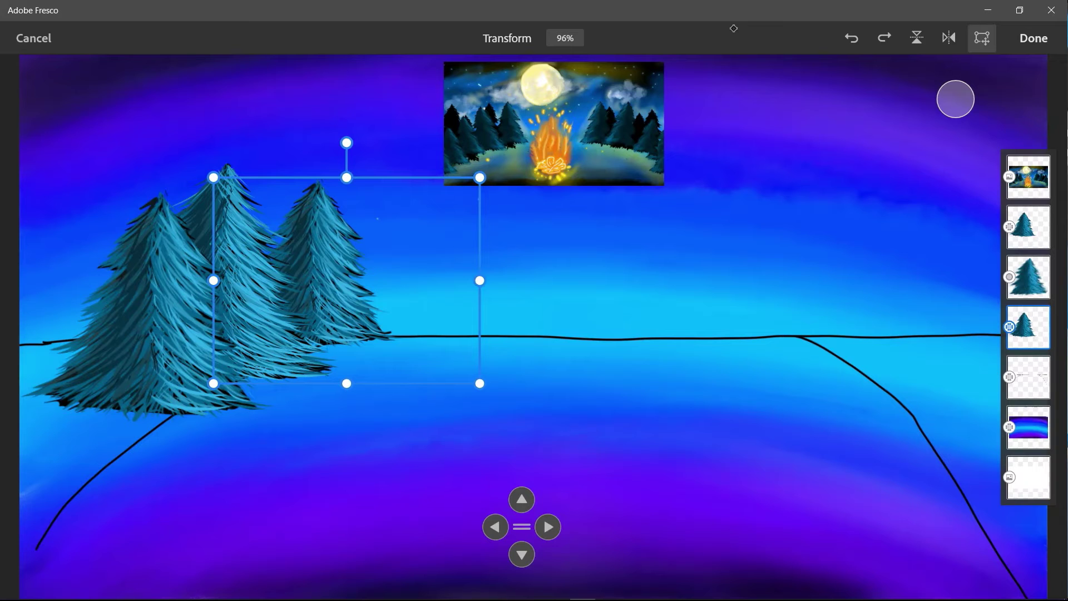
drag(347, 143, 361, 144)
drag(347, 280, 344, 283)
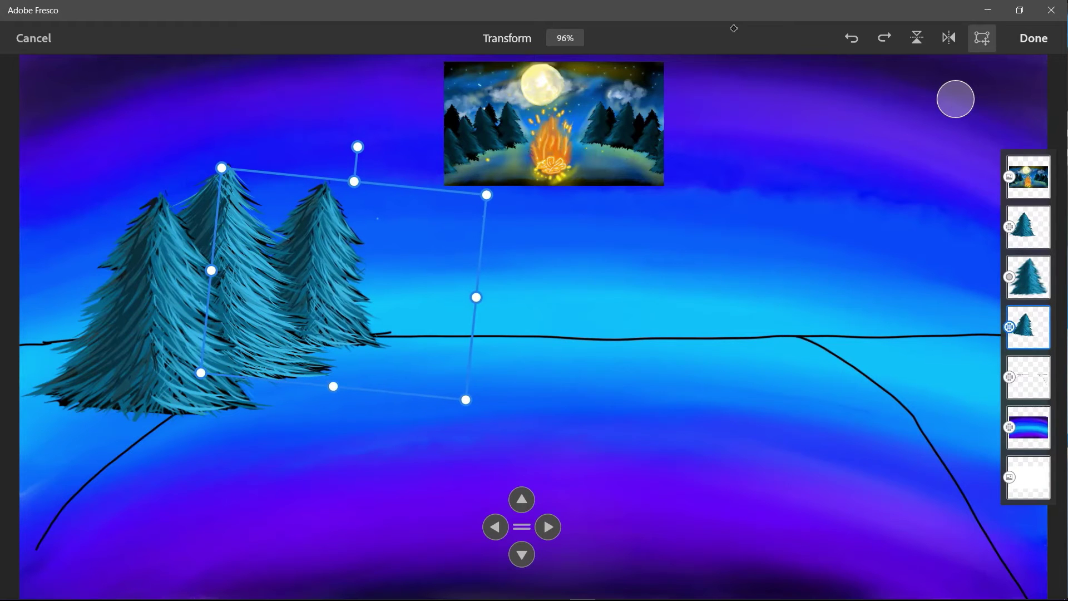
- Shift the middle pine slightly right, rotate it about 2.5° clockwise and enlarge it a little
click(1028, 277)
drag(219, 279, 227, 281)
drag(227, 129, 233, 129)
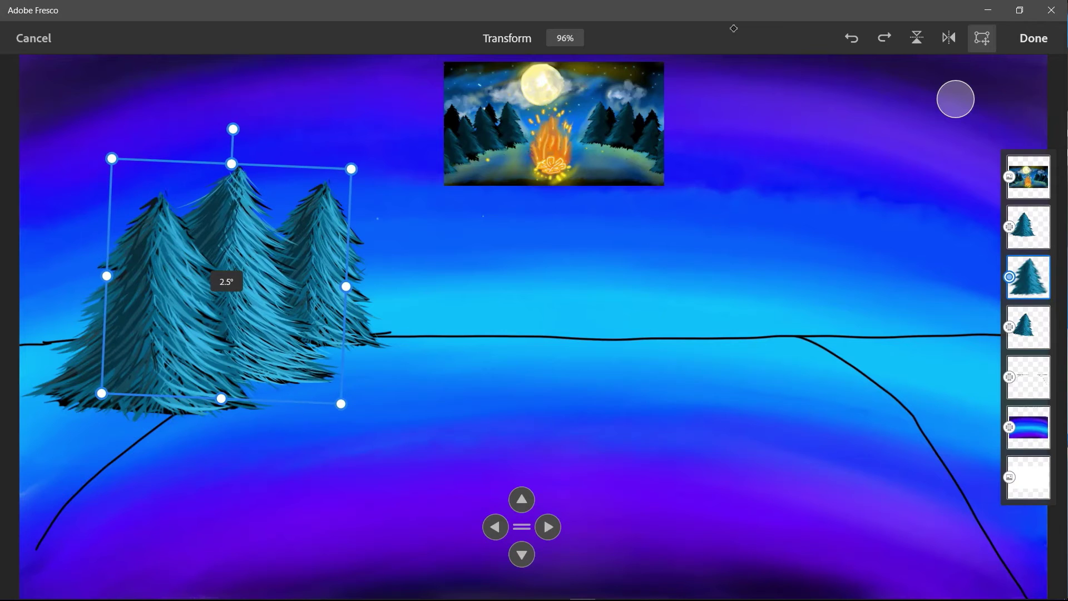
drag(351, 168, 424, 151)
- Move the front pine slightly down and left and reduce its size a little
click(1028, 227)
drag(166, 311, 145, 323)
drag(403, 162, 366, 190)
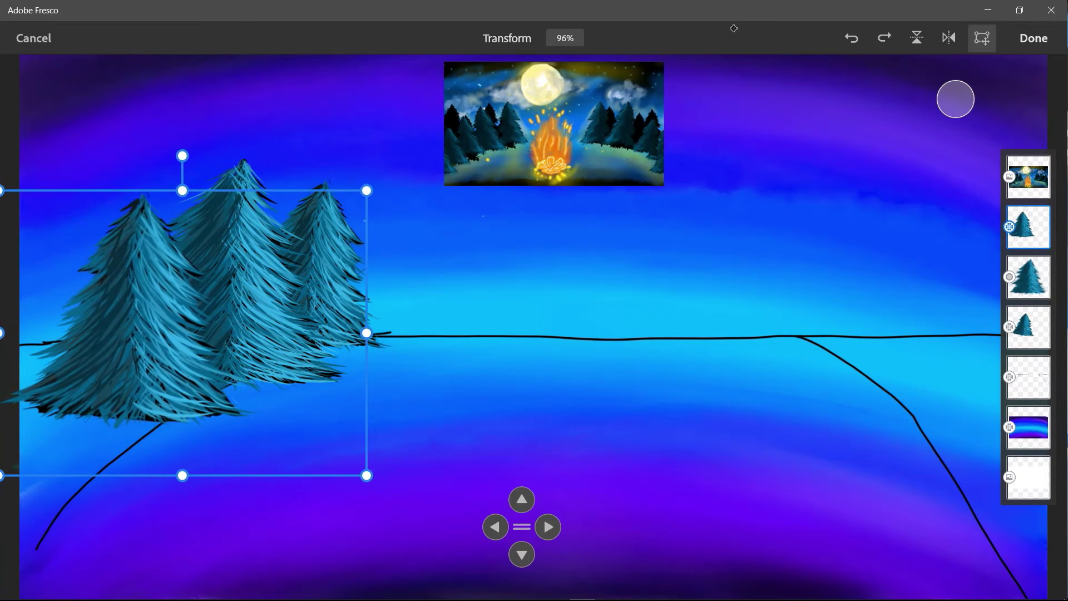
- Shrink the rear and middle pines further and space them to the right along the left ground curve
click(1028, 327)
drag(487, 194, 462, 210)
drag(332, 290, 355, 288)
click(1028, 276)
drag(110, 148, 150, 171)
click(1028, 327)
- Resize the front pine, move it right towards the other pines and tilt it slightly clockwise
click(1028, 227)
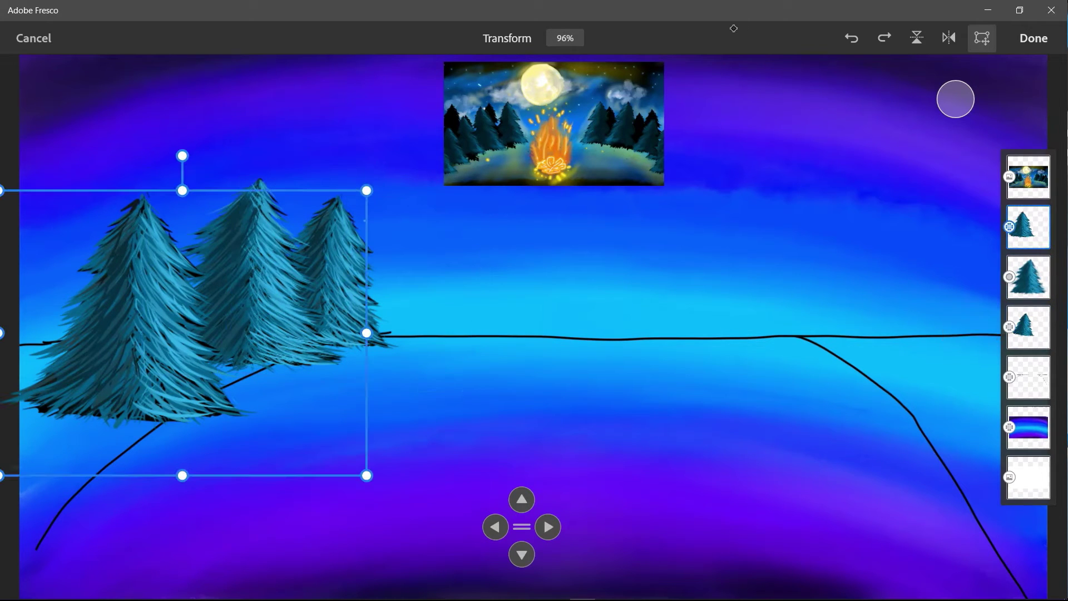
drag(367, 190, 341, 209)
drag(139, 317, 166, 296)
drag(368, 188, 396, 168)
drag(178, 312, 166, 320)
drag(199, 139, 204, 141)
drag(387, 181, 406, 168)
drag(244, 290, 244, 289)
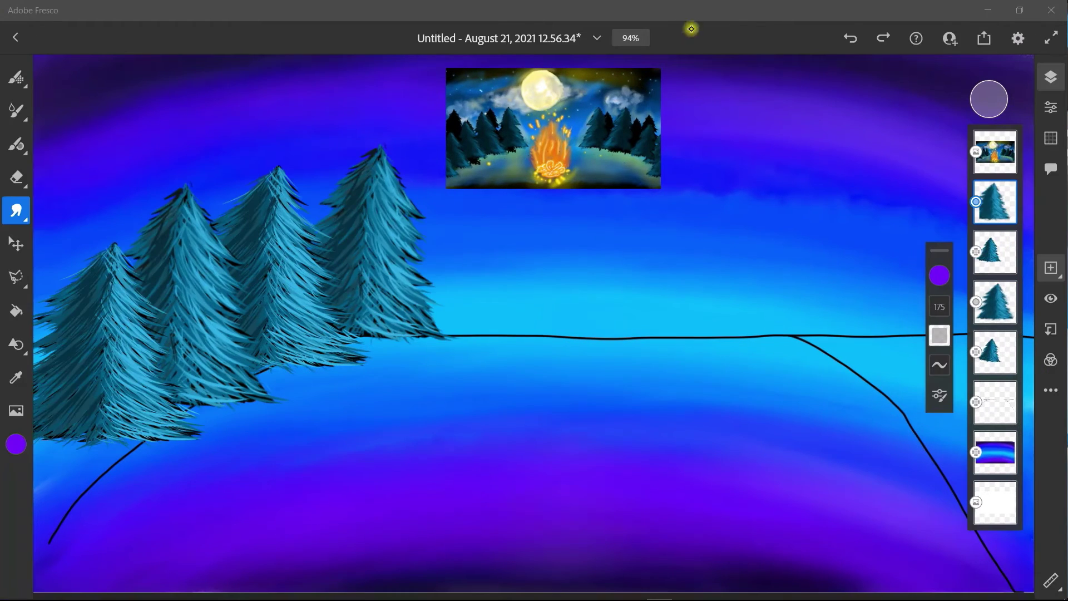
- Hide the ground-line sketch layer and show it again
click(994, 403)
click(1050, 299)
click(1051, 298)
- Duplicate the second-nearest pine's layer and raise the copy above all the other tree layers
click(994, 251)
click(994, 252)
click(887, 253)
drag(995, 227, 991, 167)
- Move the new pine down to the canvas's left edge, shrink it slightly and place it as the nearest tree on the ground curve
click(16, 243)
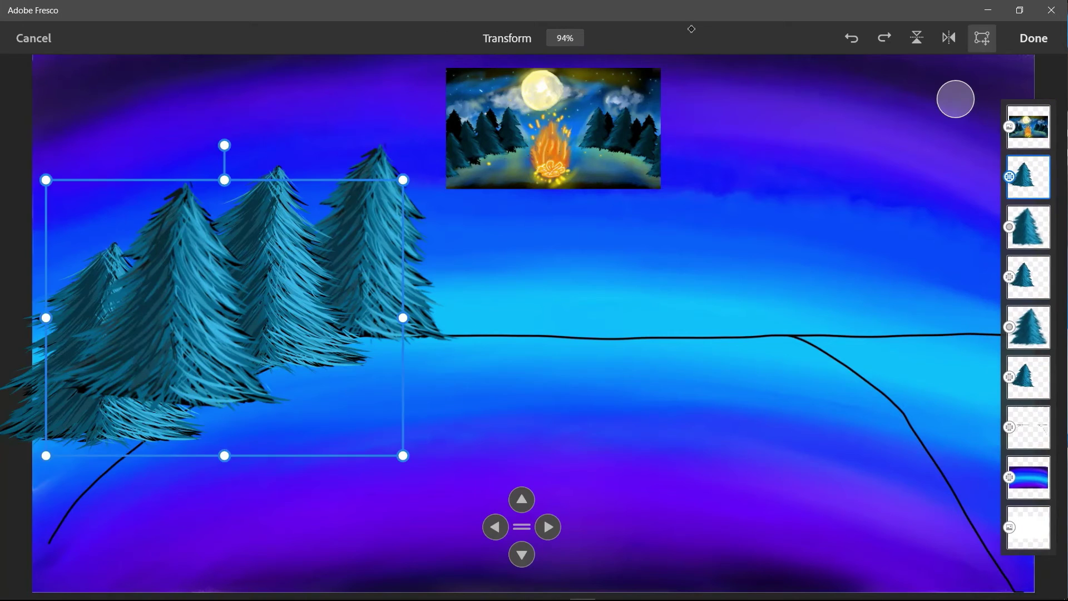
drag(189, 311, 75, 431)
drag(289, 298, 272, 310)
mouse_move(67, 434)
mouse_down()
mouse_move(55, 441)
mouse_move(98, 420)
mouse_move(78, 416)
mouse_up()
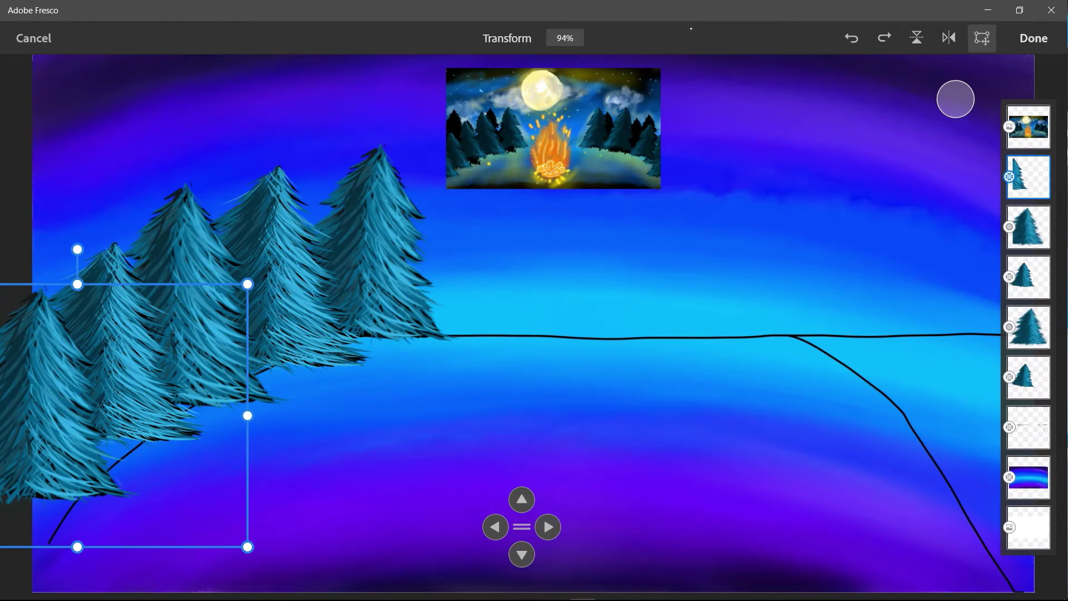
click(1034, 39)
click(608, 363)
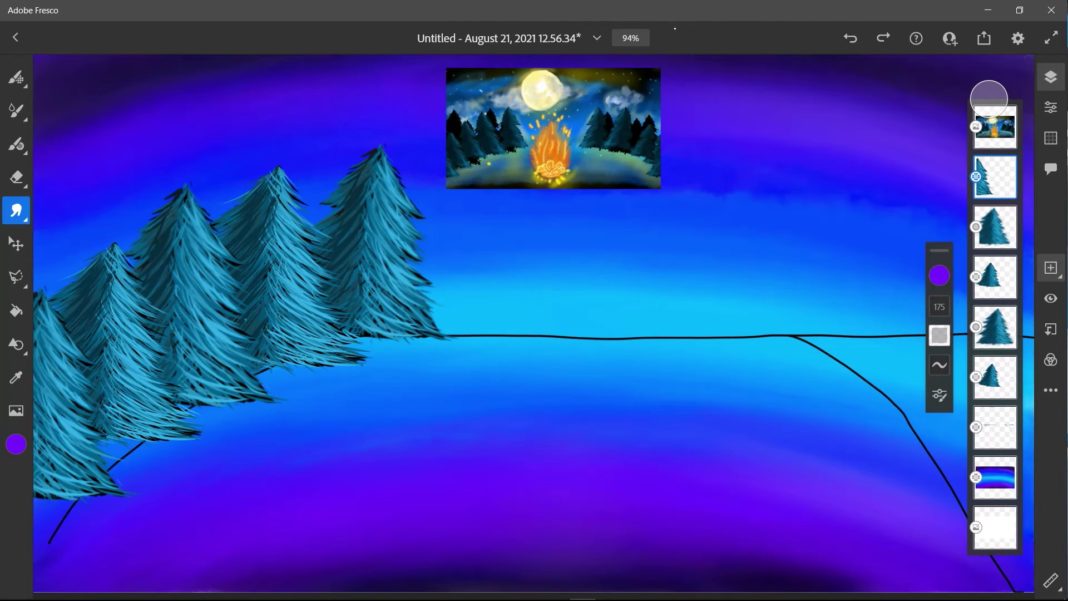
- Merge the five pine layers on the left side into a single layer
click(631, 38)
click(631, 38)
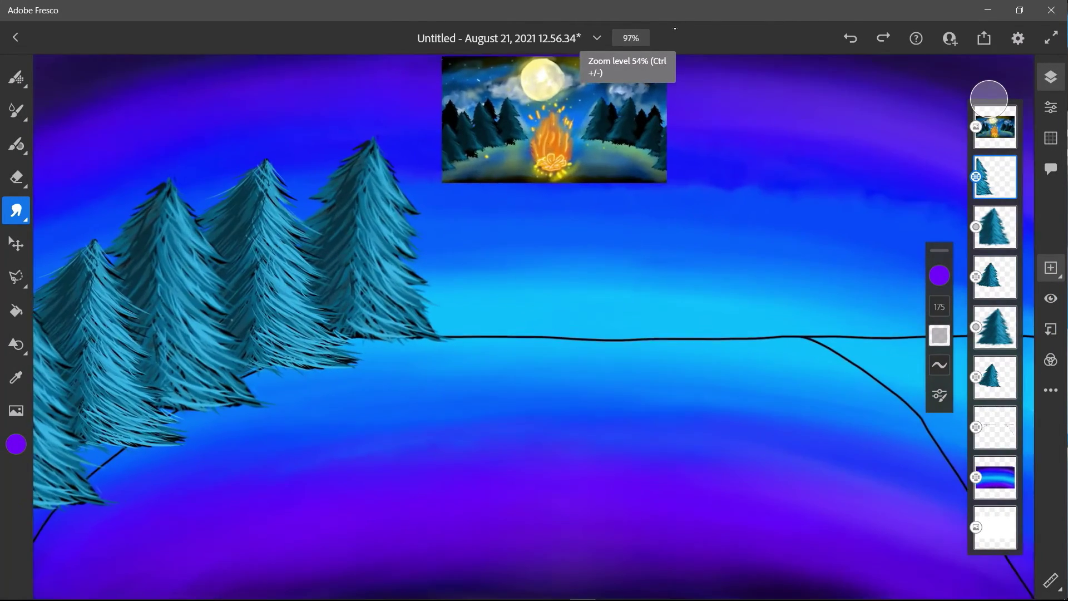
scroll(675, 29, down, 1)
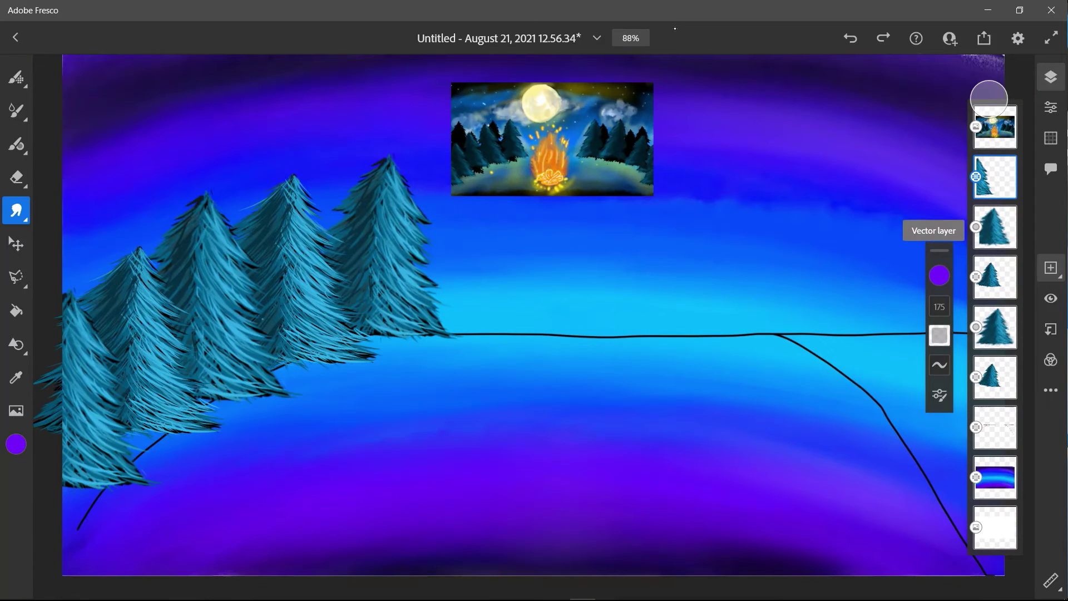
click(995, 177)
click(995, 177)
click(994, 177)
click(882, 464)
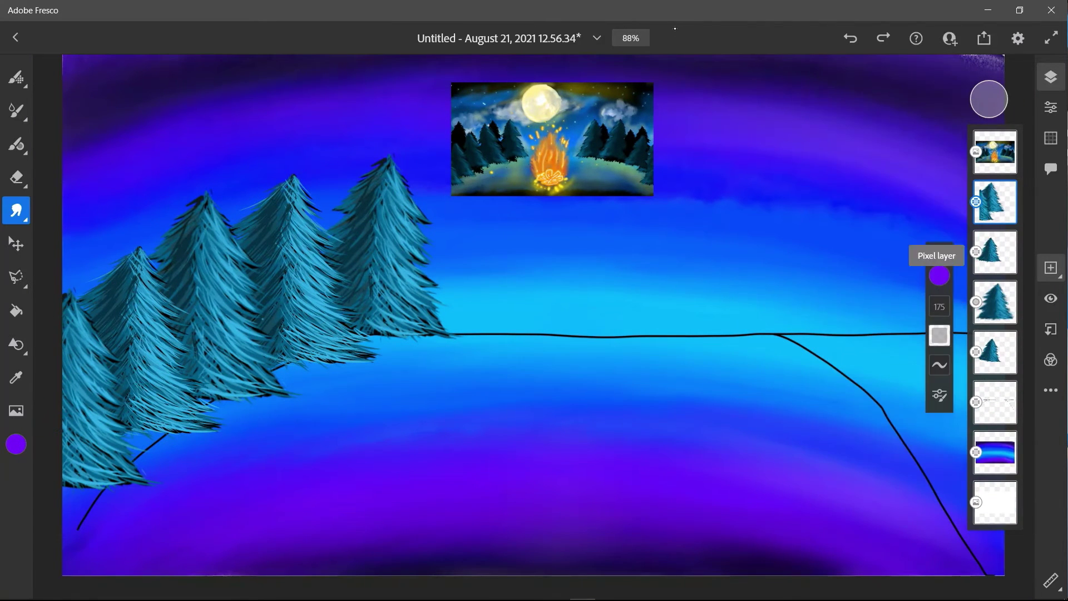
click(995, 201)
click(883, 463)
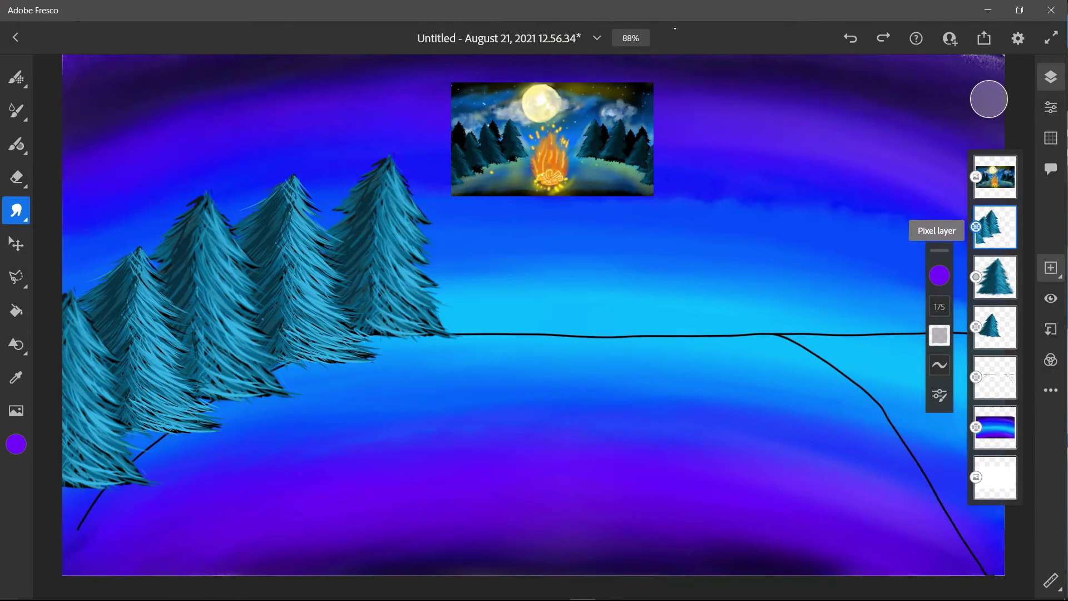
click(995, 226)
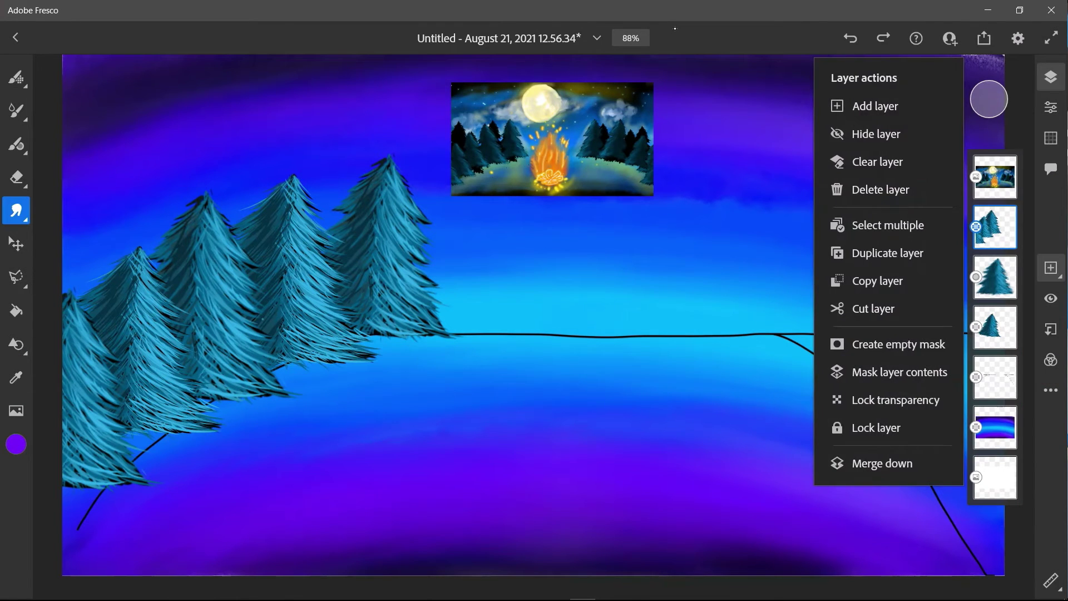
click(882, 463)
click(995, 252)
click(882, 463)
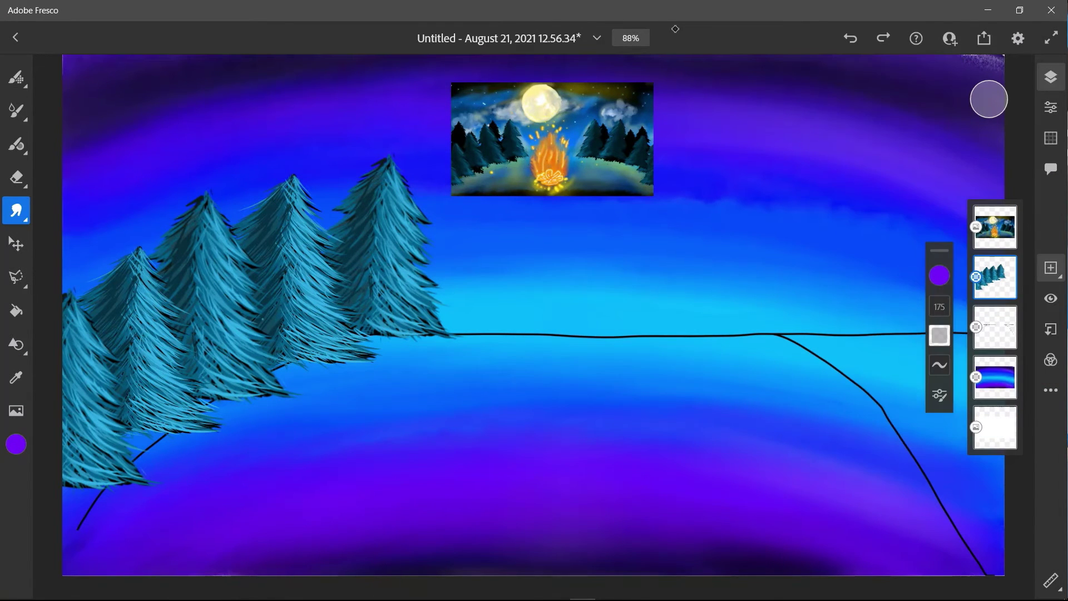
- Duplicate the merged tree row and mirror the copy horizontally across to the right side of the scene
click(995, 277)
click(995, 277)
click(995, 277)
click(887, 258)
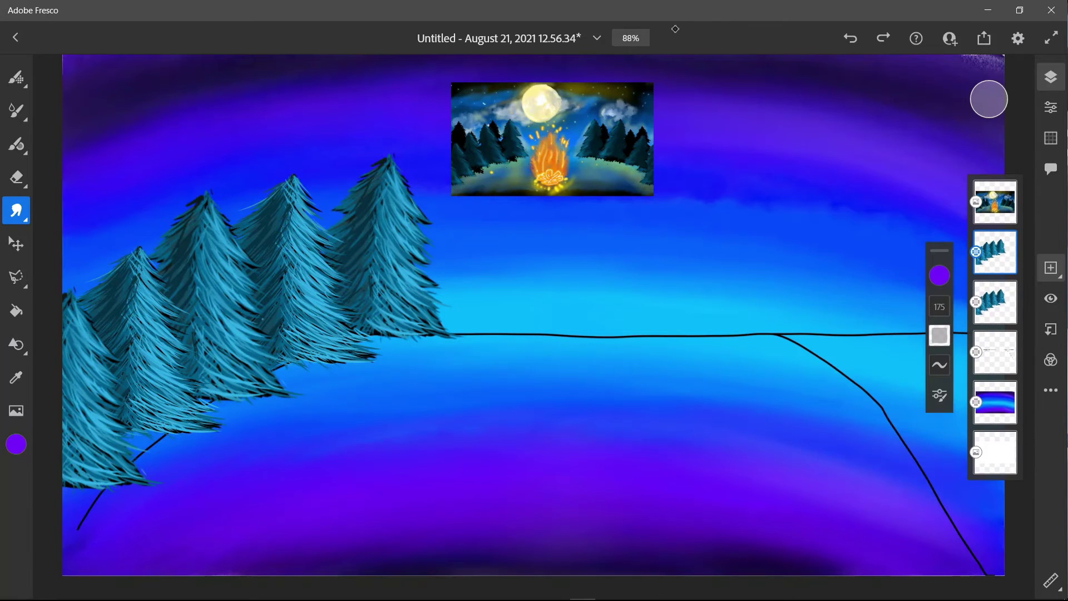
click(15, 243)
drag(317, 326, 441, 335)
drag(192, 335, 1062, 335)
drag(878, 335, 629, 334)
drag(813, 333, 907, 334)
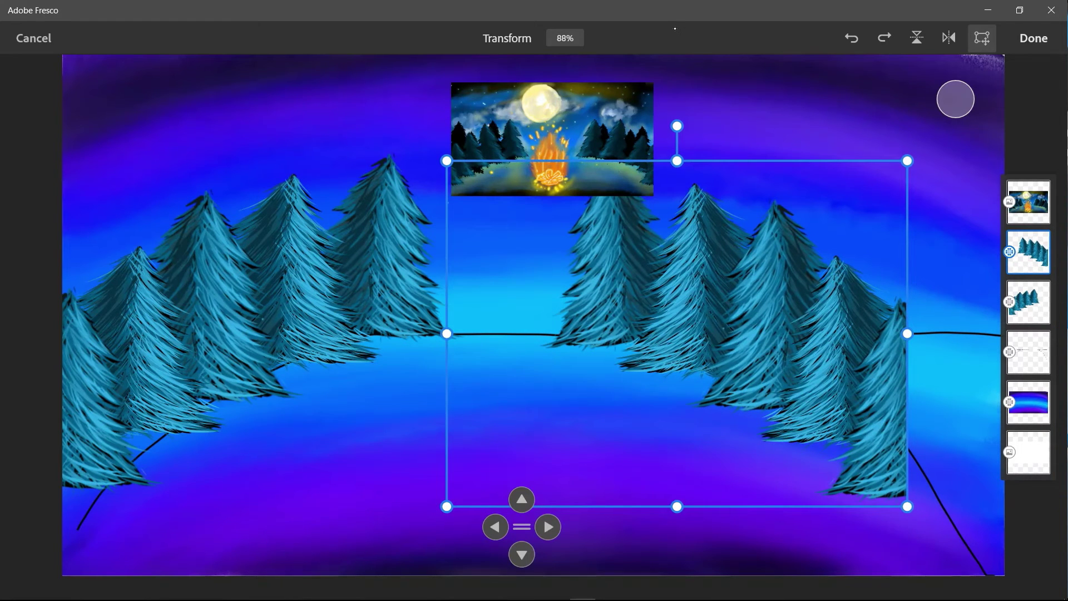
- Scale, rotate and reposition the mirrored tree row so it follows the right ground curve and reaches the canvas edge
key(ctrl+minus)
key(ctrl+minus)
drag(632, 325, 705, 351)
drag(546, 232, 525, 216)
drag(694, 343, 703, 327)
drag(703, 165, 714, 165)
mouse_move(703, 326)
mouse_down()
mouse_move(727, 357)
mouse_move(747, 334)
mouse_move(738, 325)
mouse_move(714, 353)
mouse_move(727, 307)
mouse_move(691, 303)
mouse_move(703, 310)
mouse_up()
drag(722, 142, 702, 141)
drag(702, 311, 702, 320)
drag(881, 186, 853, 207)
mouse_move(687, 331)
mouse_down()
mouse_move(692, 340)
mouse_move(690, 330)
mouse_up()
click(1034, 38)
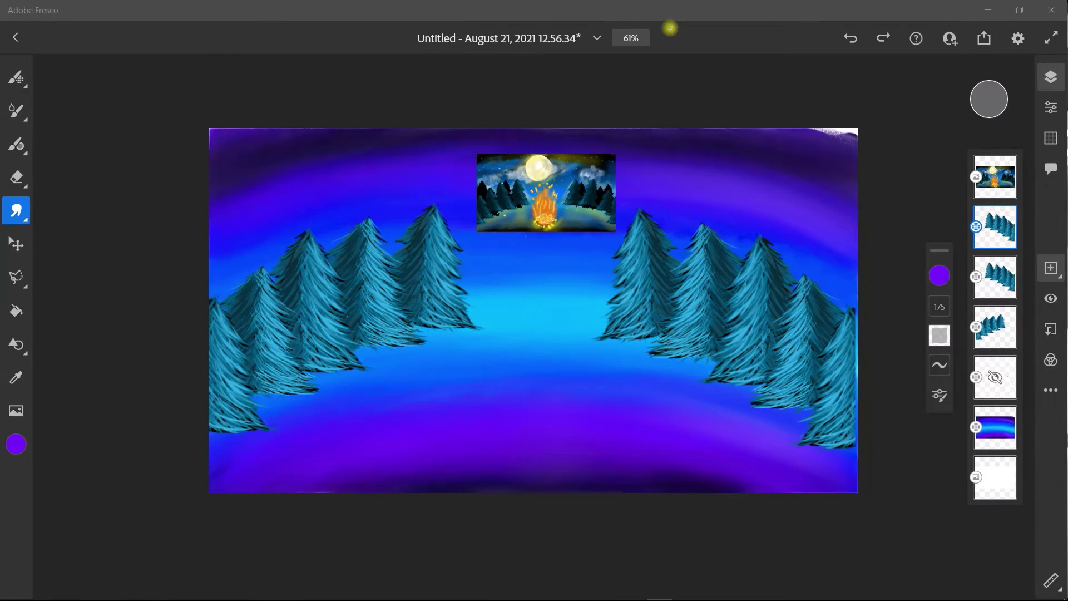
- Place the duplicate tree rows lower on the canvas, in front of the original rows on both sides
click(15, 244)
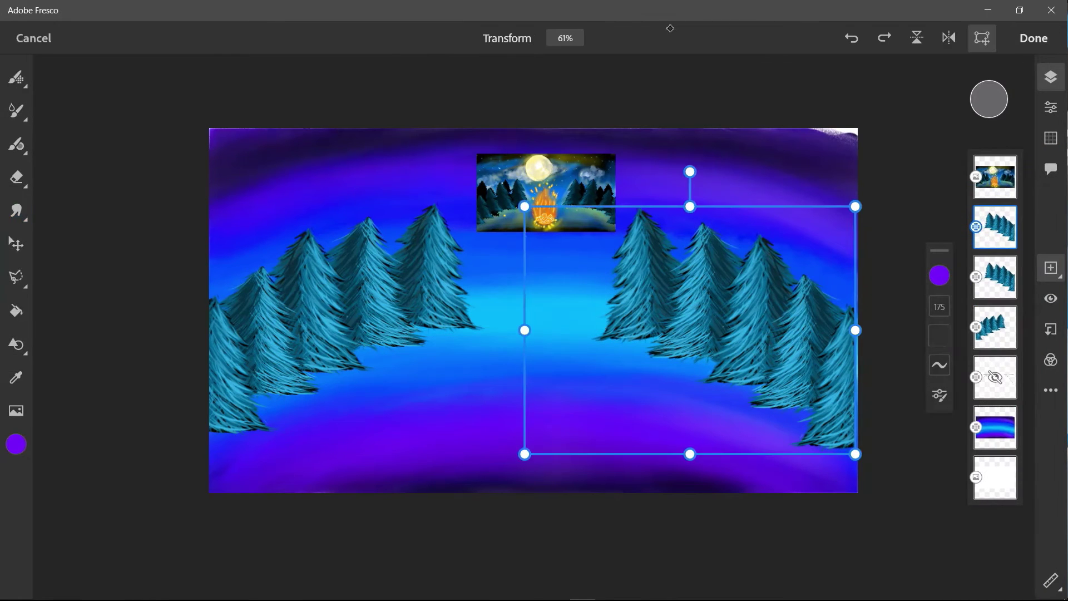
drag(690, 330, 673, 322)
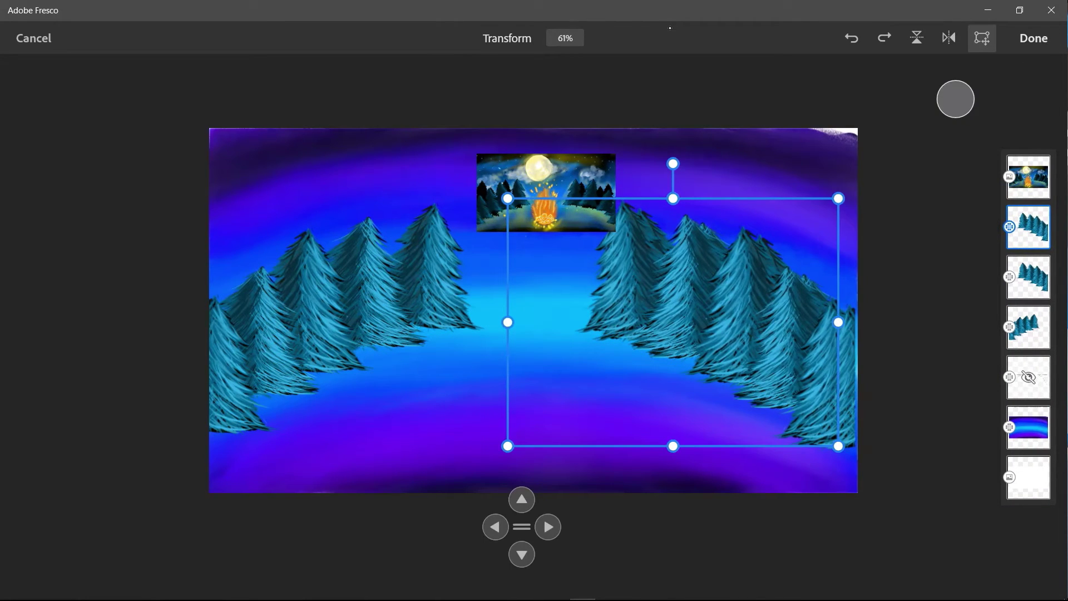
drag(673, 322, 687, 343)
drag(686, 343, 699, 361)
drag(534, 238, 513, 223)
mouse_move(688, 353)
mouse_down()
mouse_move(666, 334)
mouse_move(708, 356)
mouse_move(691, 362)
mouse_move(699, 357)
mouse_up()
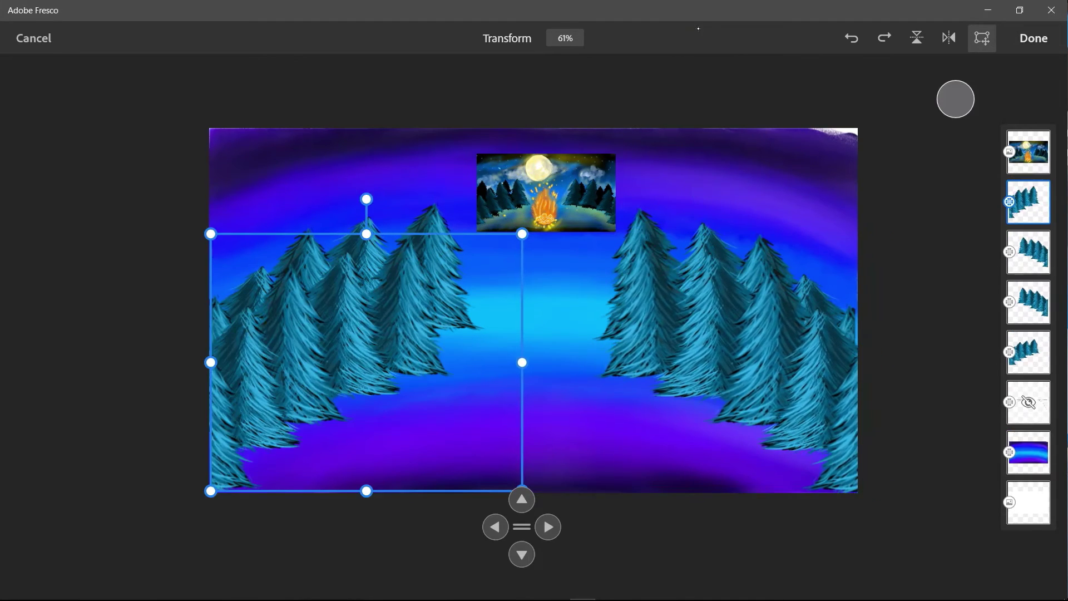
click(1033, 39)
- Select the rear right tree row's layer, switch to a brush and set its colour to near-black
click(995, 252)
click(995, 302)
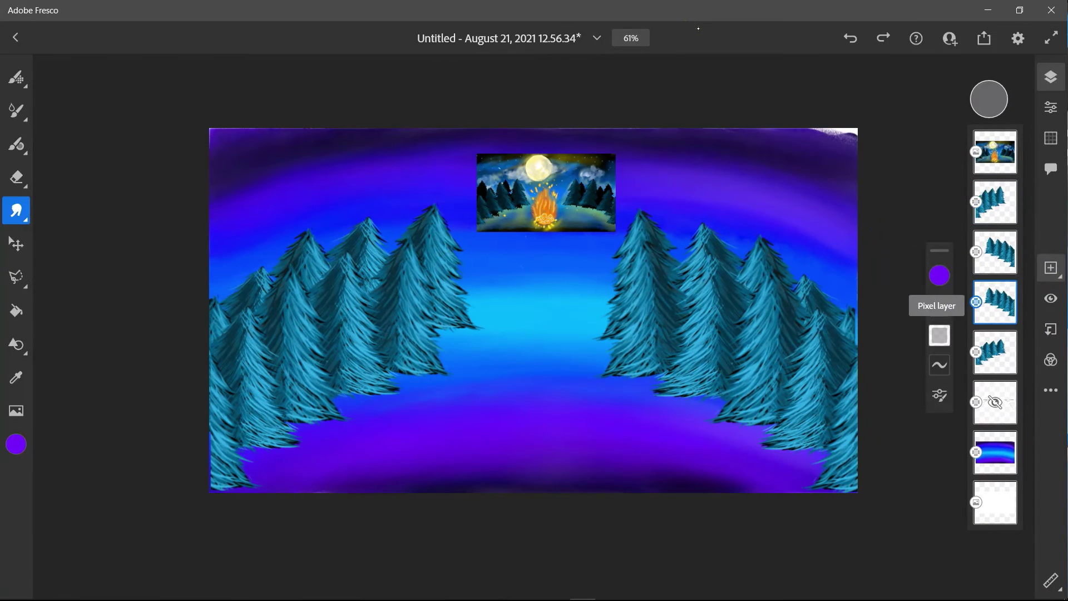
key(b)
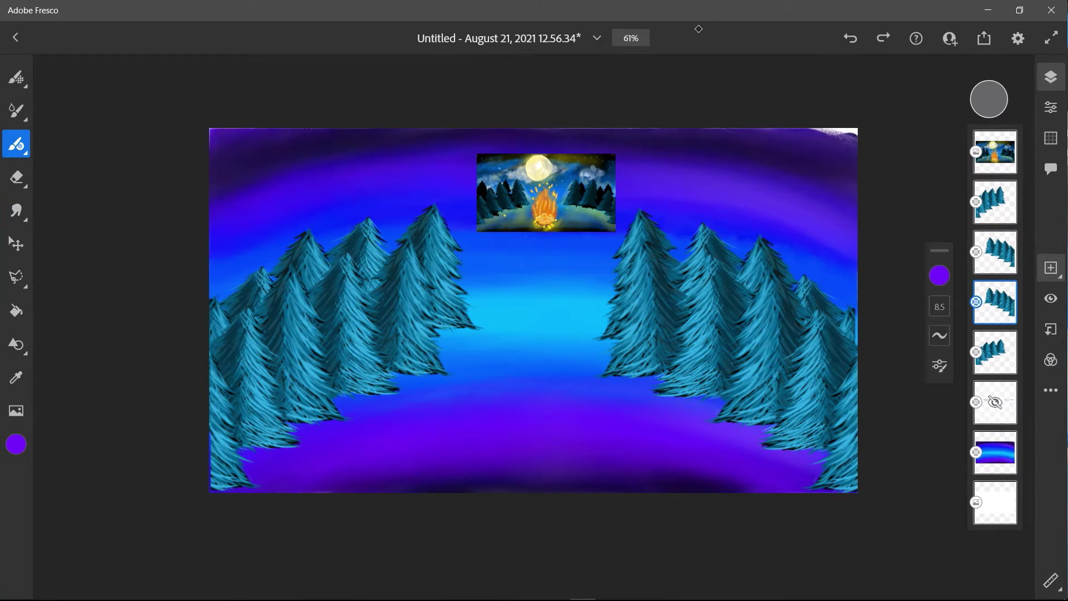
key(b)
key(b)
click(16, 444)
drag(132, 314, 105, 343)
click(16, 443)
- Paint a broad dark stroke at the left canvas edge, undo it and switch to the pixel brush at size 4
drag(214, 310, 211, 322)
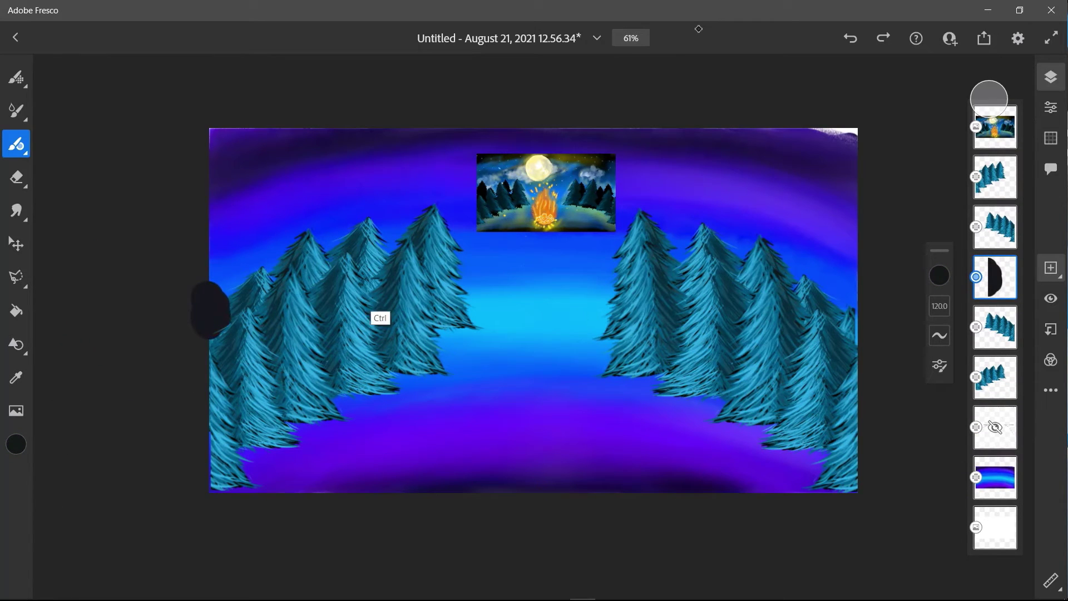
key(ctrl+z)
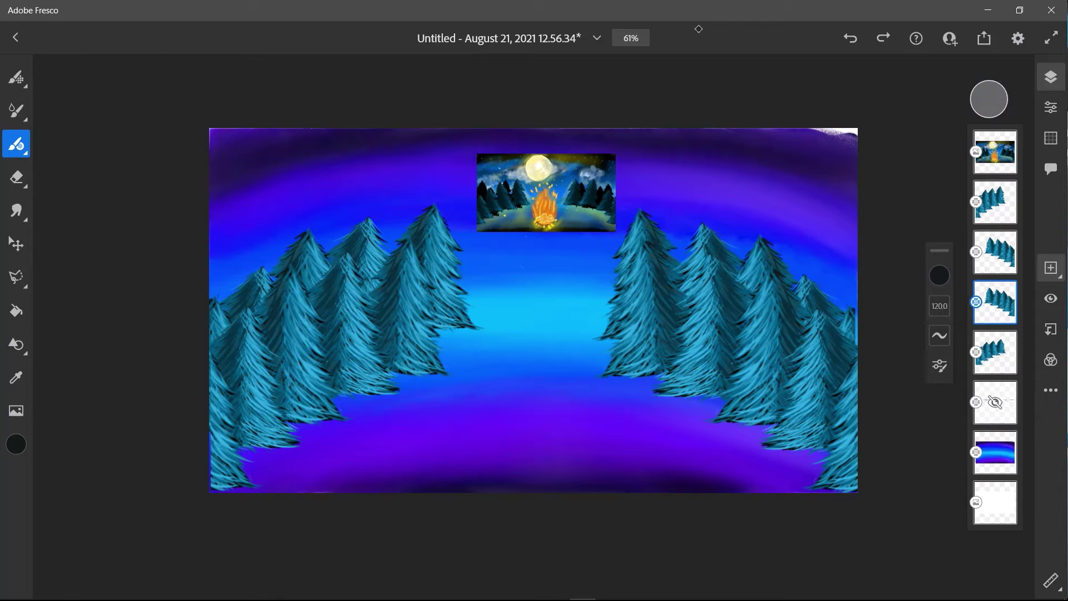
key(b)
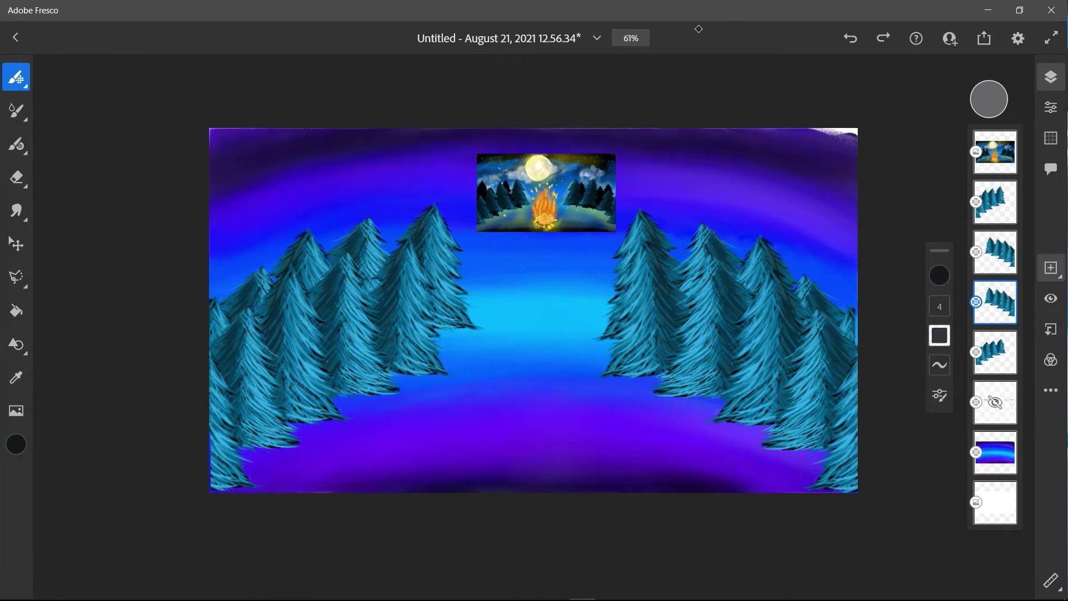
key(ctrl+z)
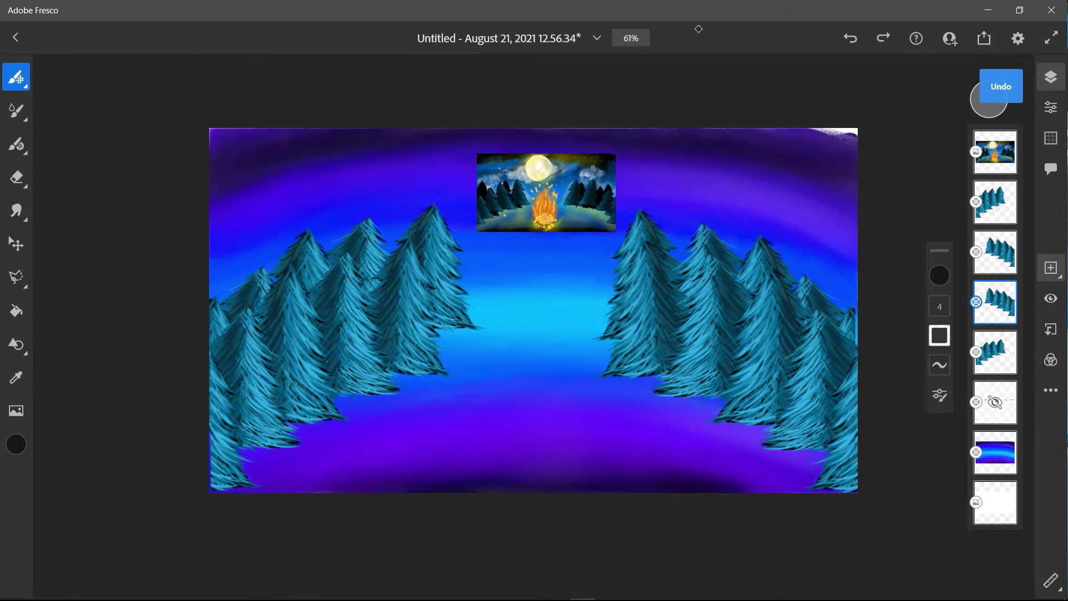
- Hide both front tree rows and undo the stray dark line drawn across the rear left pines
click(994, 252)
click(1050, 298)
click(995, 201)
click(1051, 298)
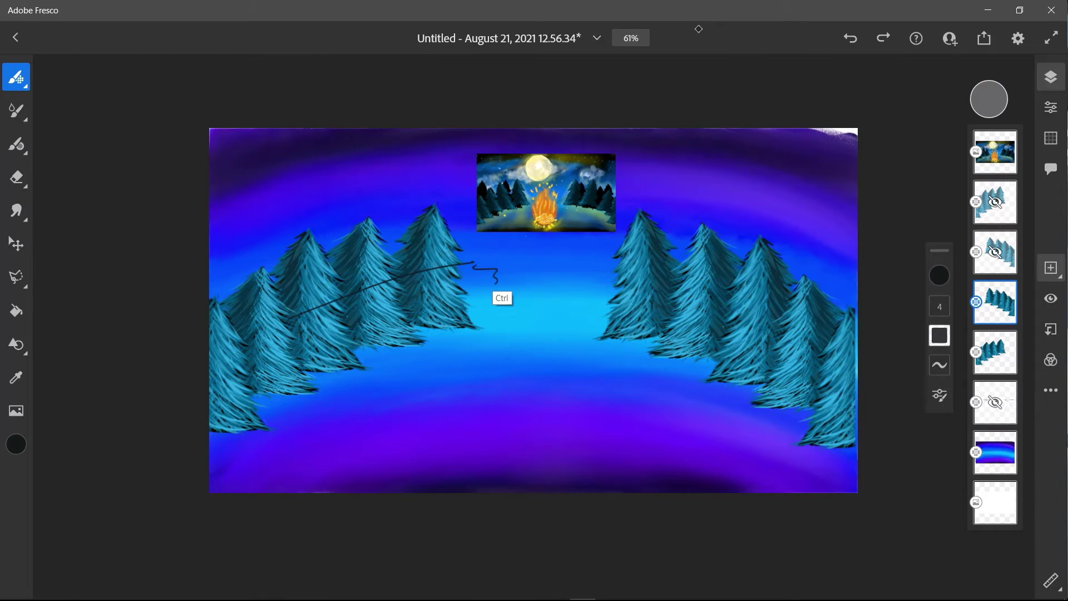
key(ctrl+z)
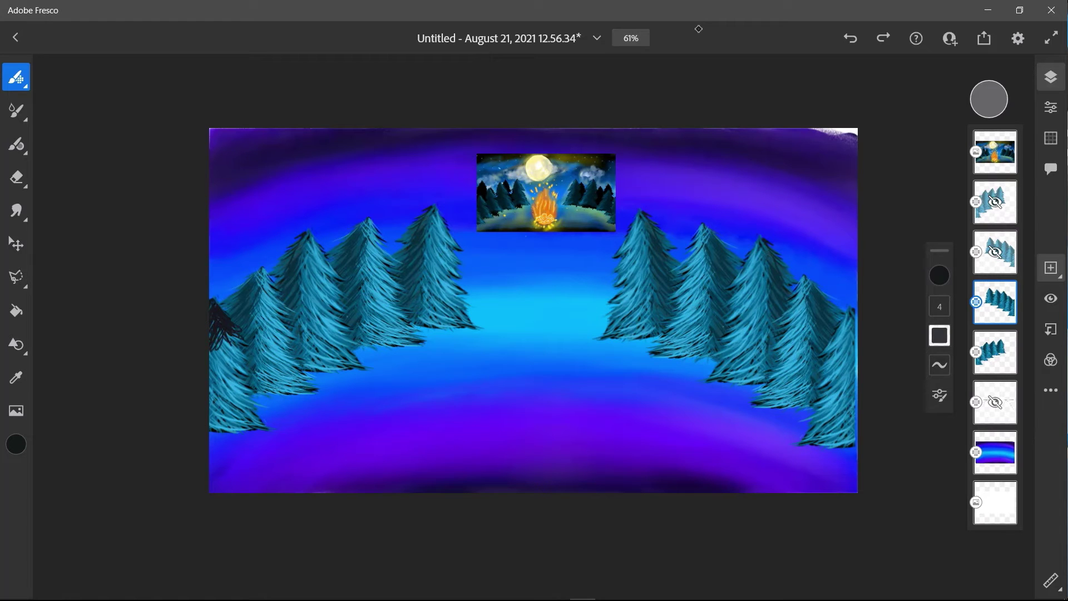
- Undo the dark strokes painted over the leftmost rear pine on the wrong layer
click(994, 252)
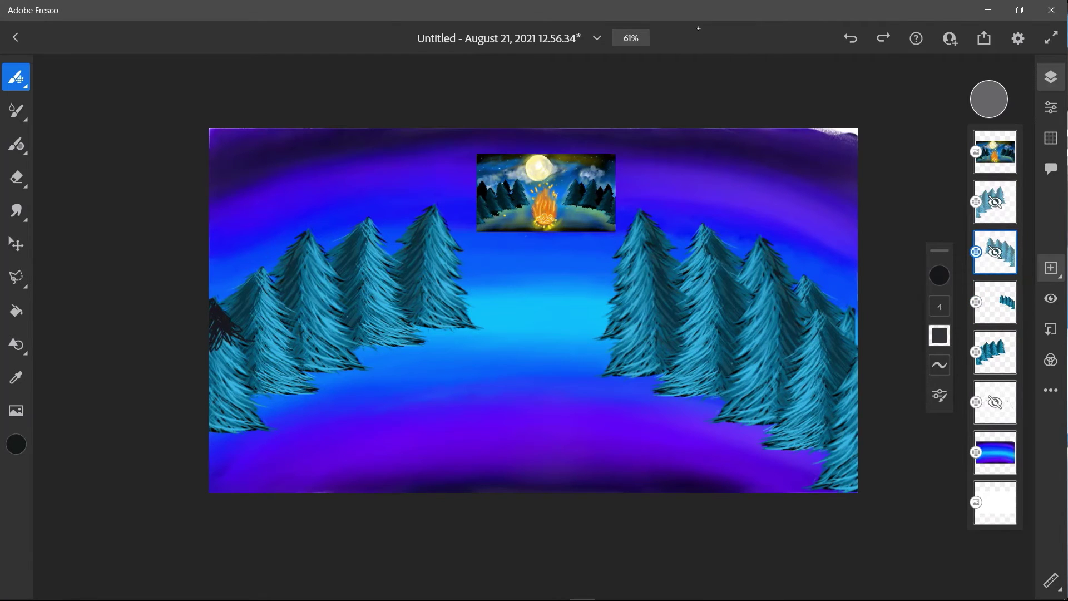
click(994, 202)
key(ctrl+z)
key(ctrl+z)
key(ctrl+z)
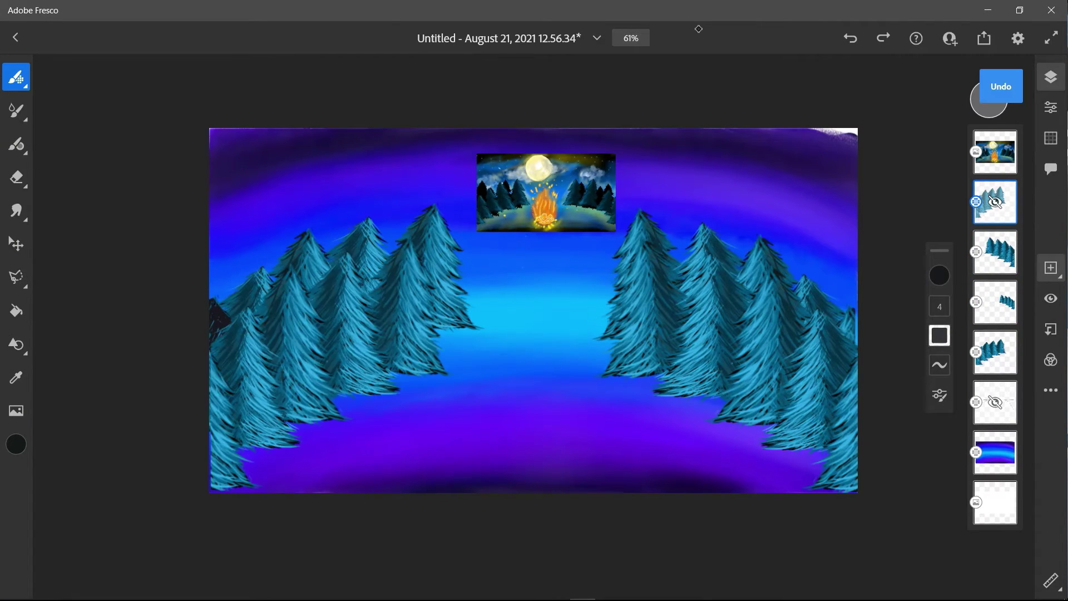
- Make both front tree rows visible and select the rear left tree row's layer
click(995, 252)
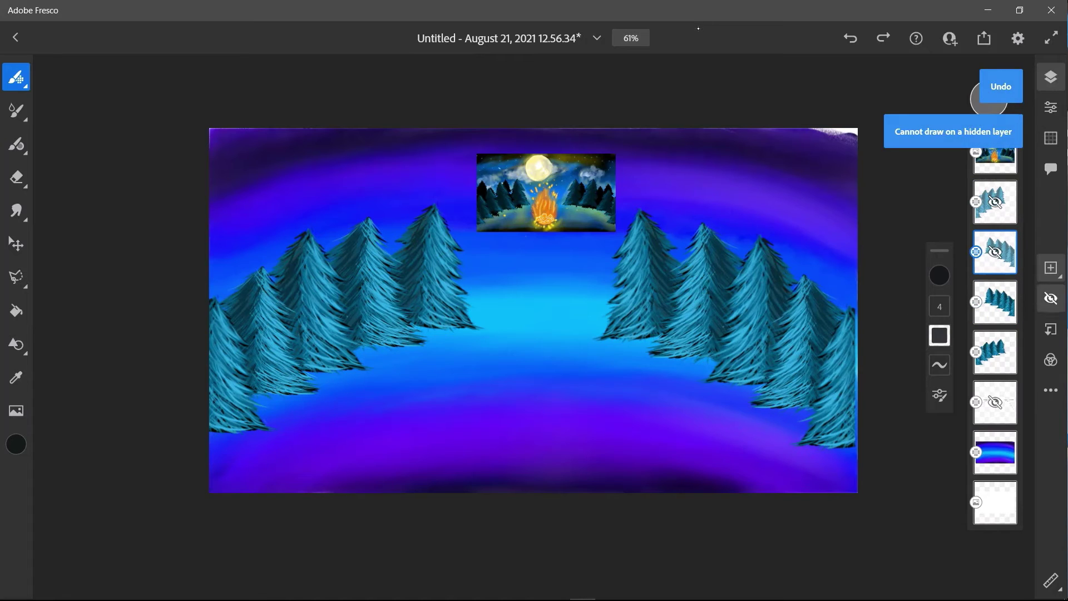
click(1050, 298)
click(995, 202)
click(1050, 298)
click(994, 302)
click(995, 352)
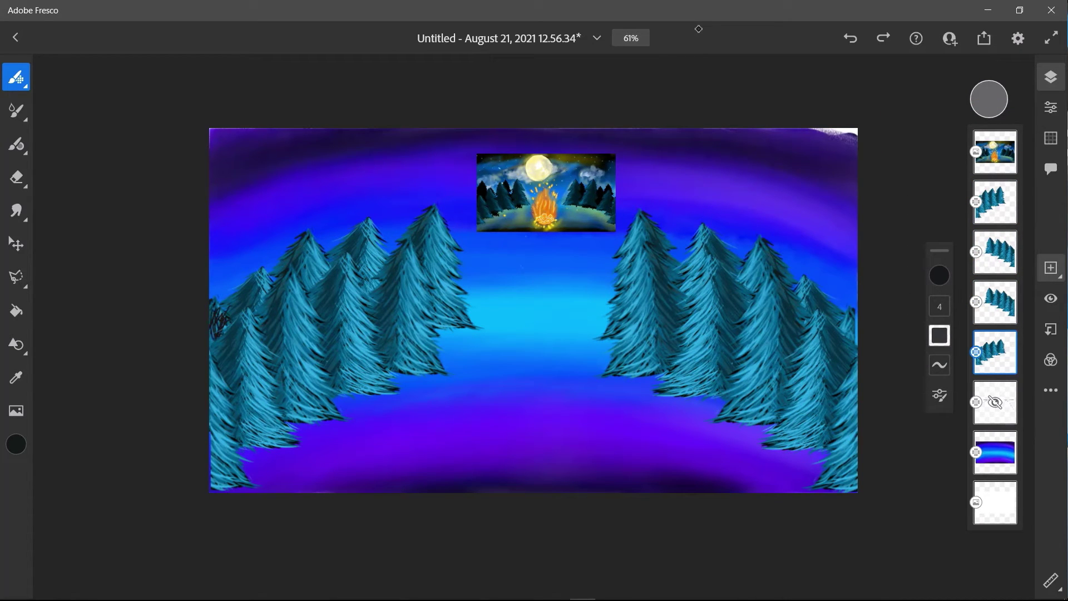
- Try painting the leftmost rear pines near-black with the brush at sizes 31 and 13, and undo the strokes
drag(938, 306, 939, 282)
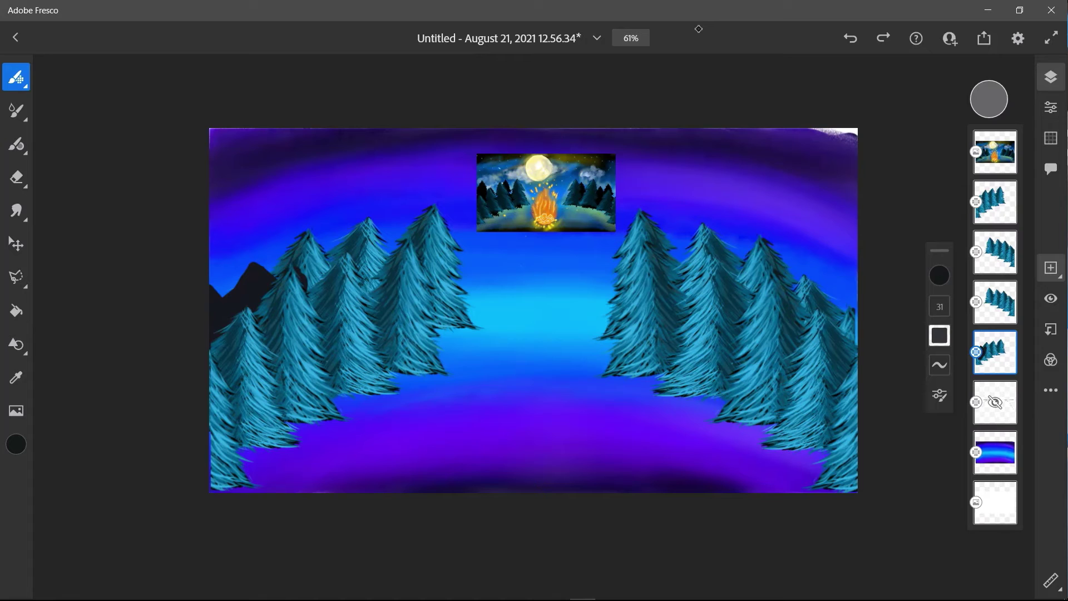
key(bracketleft)
key(bracketleft)
key(bracketleft)
key(bracketleft)
key(bracketleft)
key(bracketleft)
key(bracketright)
key(ctrl+z)
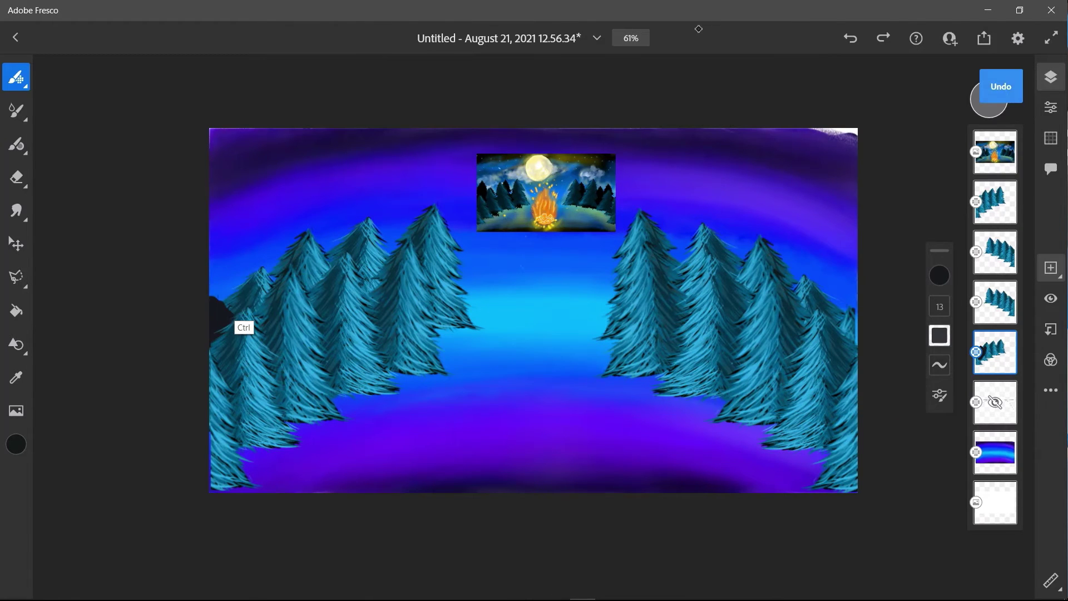
key(ctrl+z)
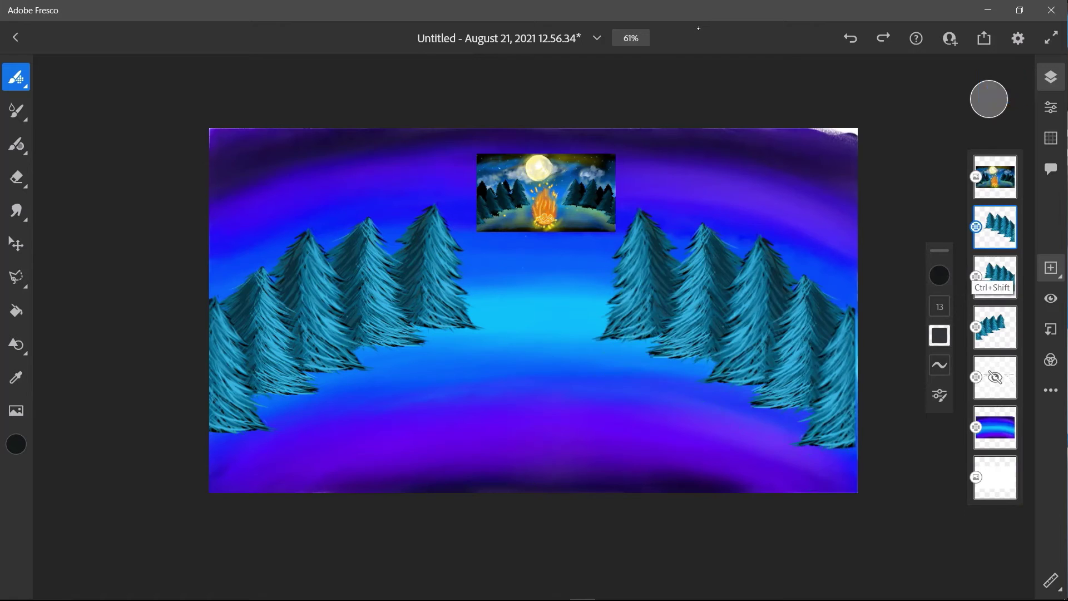
key(ctrl+shift+z)
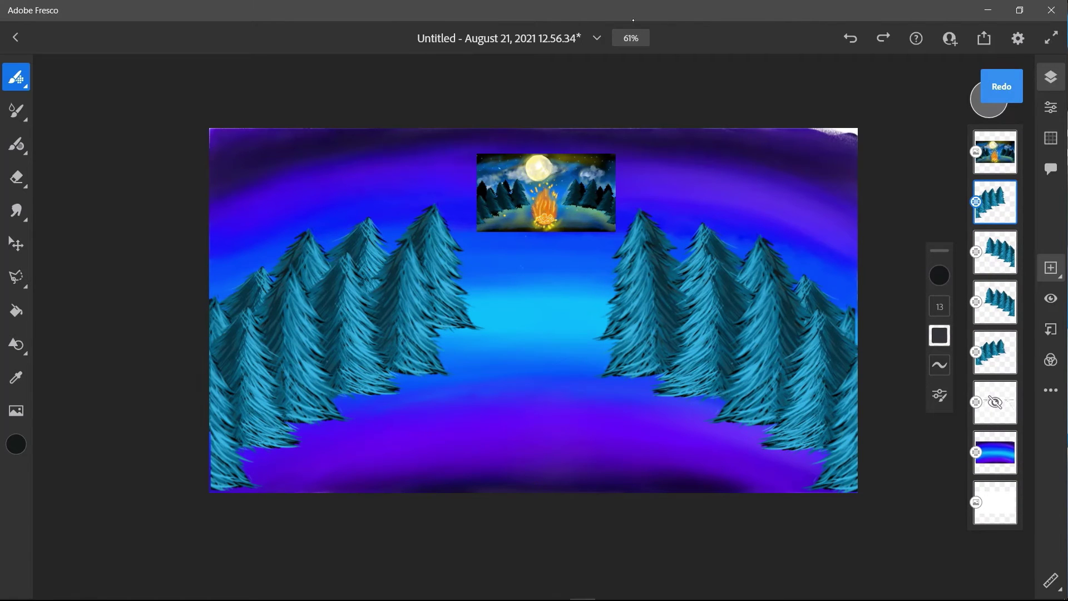
- Choose a different pixel brush for painting the dark rear pines
click(16, 76)
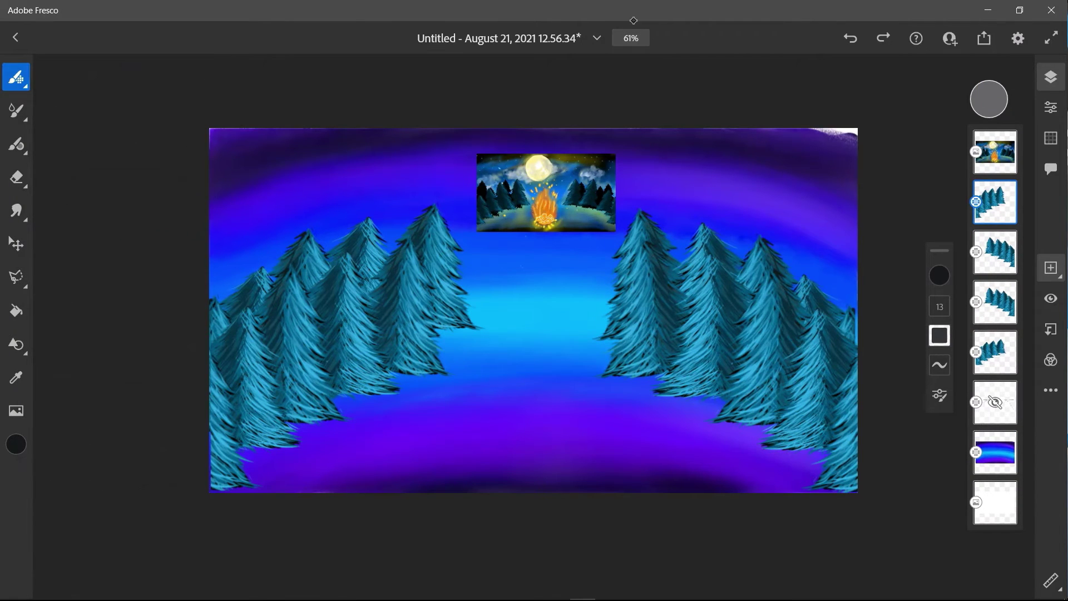
click(119, 312)
click(16, 76)
click(17, 76)
click(119, 349)
click(16, 77)
- Paint dark strokes at size 175 over the leftmost pines on the front left row's layer and undo them
mouse_move(214, 292)
mouse_down()
mouse_move(230, 324)
mouse_move(214, 335)
mouse_move(225, 357)
mouse_up()
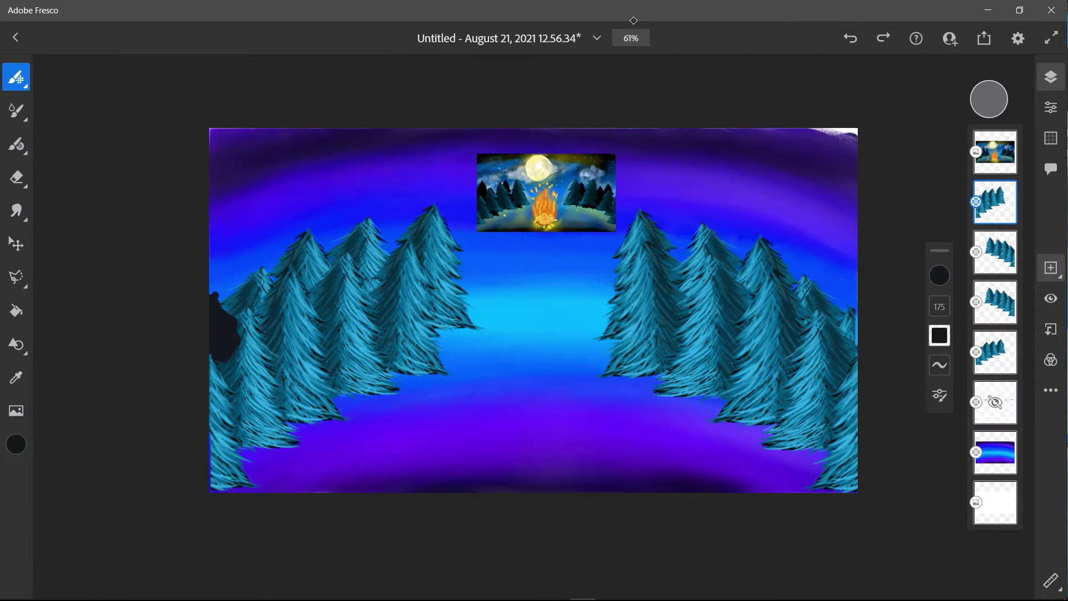
key(ctrl+z)
key(ctrl+z)
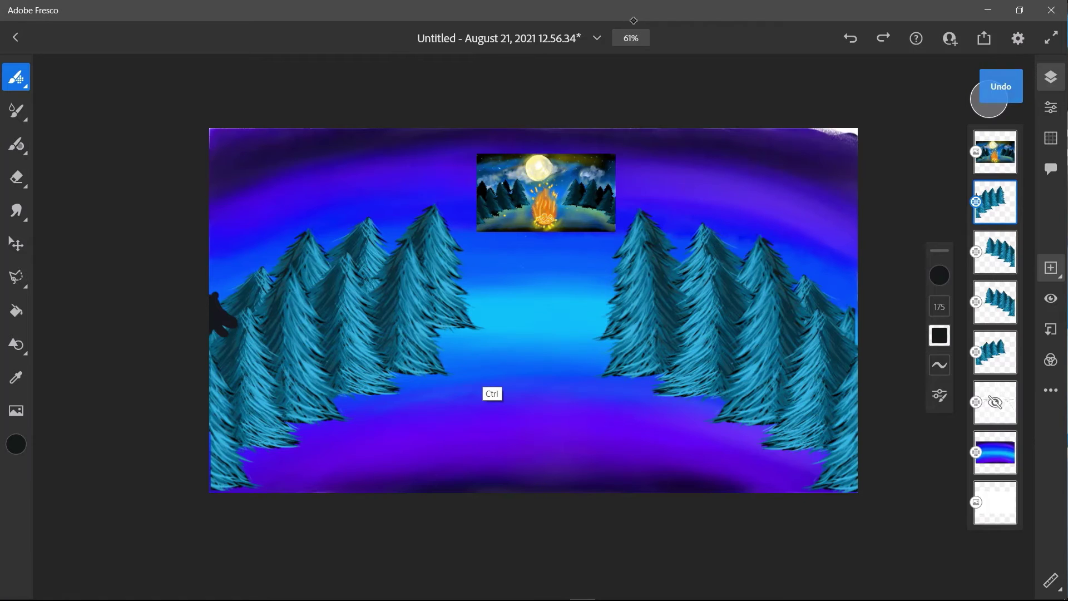
key(ctrl+z)
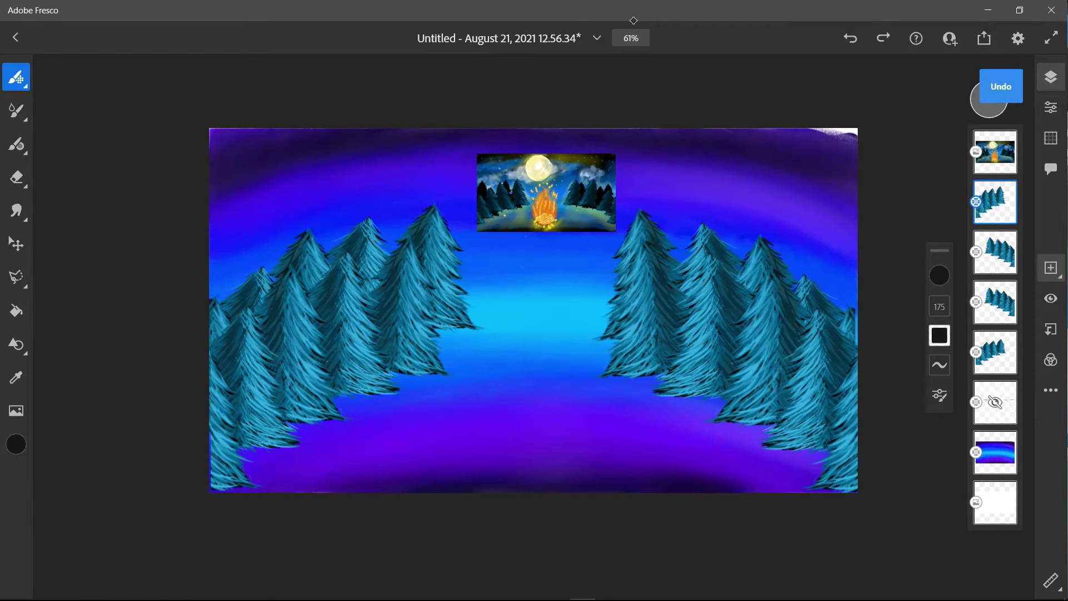
- Select the rear left tree row's layer and paint its two leftmost pines near-black with the brush at size 52
click(995, 302)
click(995, 352)
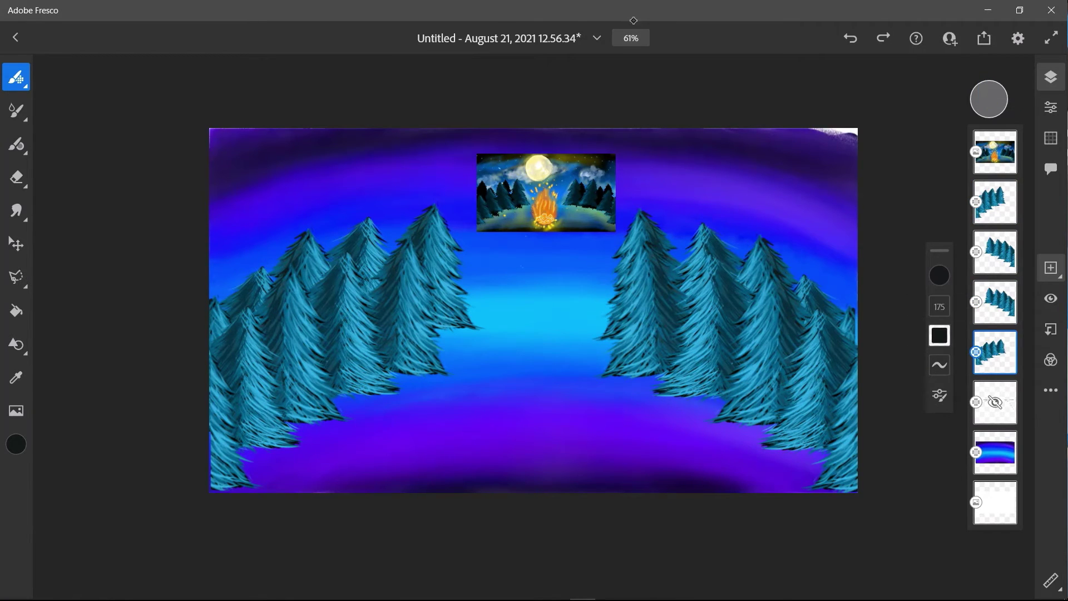
mouse_move(217, 299)
mouse_down()
mouse_move(210, 320)
mouse_move(229, 322)
mouse_move(211, 338)
mouse_move(223, 331)
mouse_up()
mouse_move(258, 272)
mouse_down()
mouse_move(227, 311)
mouse_move(271, 271)
mouse_up()
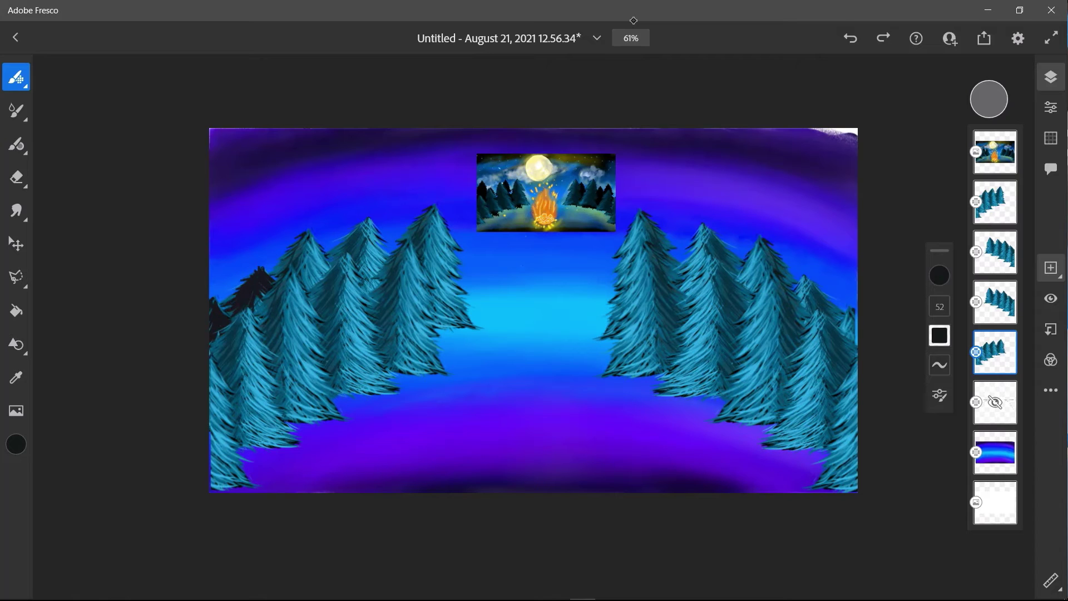
- Paint the exposed top of the third rear left pine near-black and undo the excess strokes beside it
mouse_move(306, 244)
mouse_down()
mouse_move(270, 272)
mouse_move(330, 267)
mouse_move(317, 284)
mouse_move(310, 277)
mouse_up()
mouse_move(312, 231)
mouse_down()
mouse_move(337, 263)
mouse_move(343, 251)
mouse_up()
key(ctrl+z)
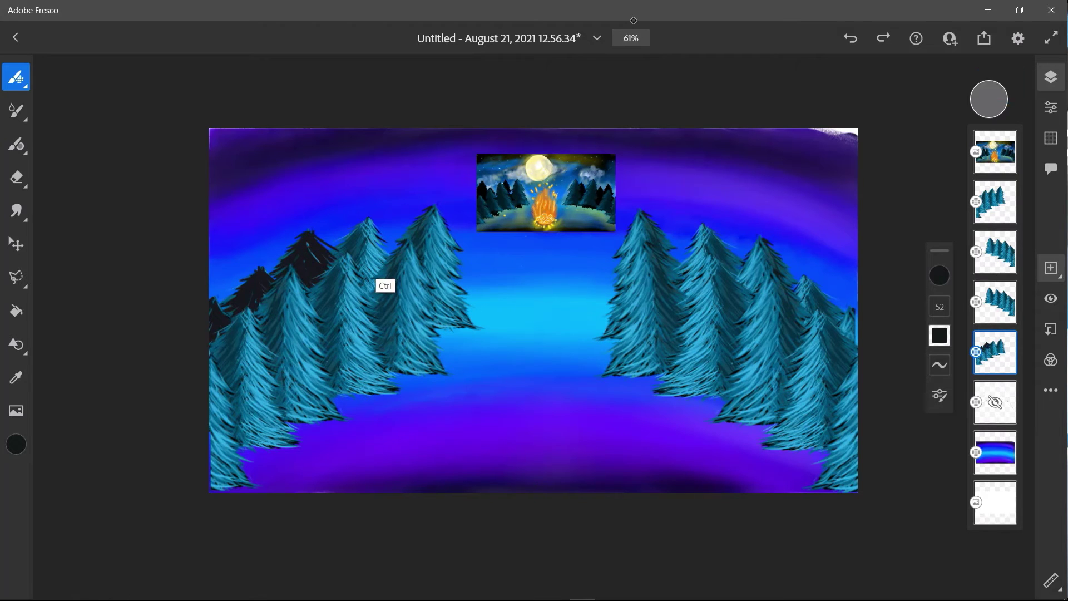
key(ctrl+z)
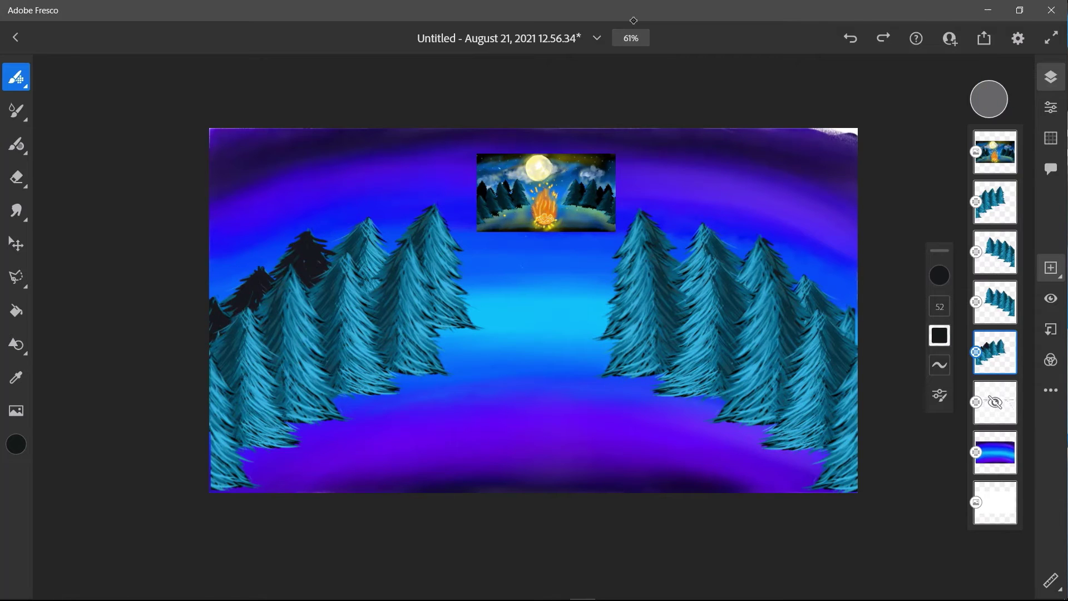
- Reduce the brush size to 36 and paint the fourth rear left pine's exposed top near-black
key(bracketleft)
drag(368, 220, 349, 236)
drag(368, 236, 387, 258)
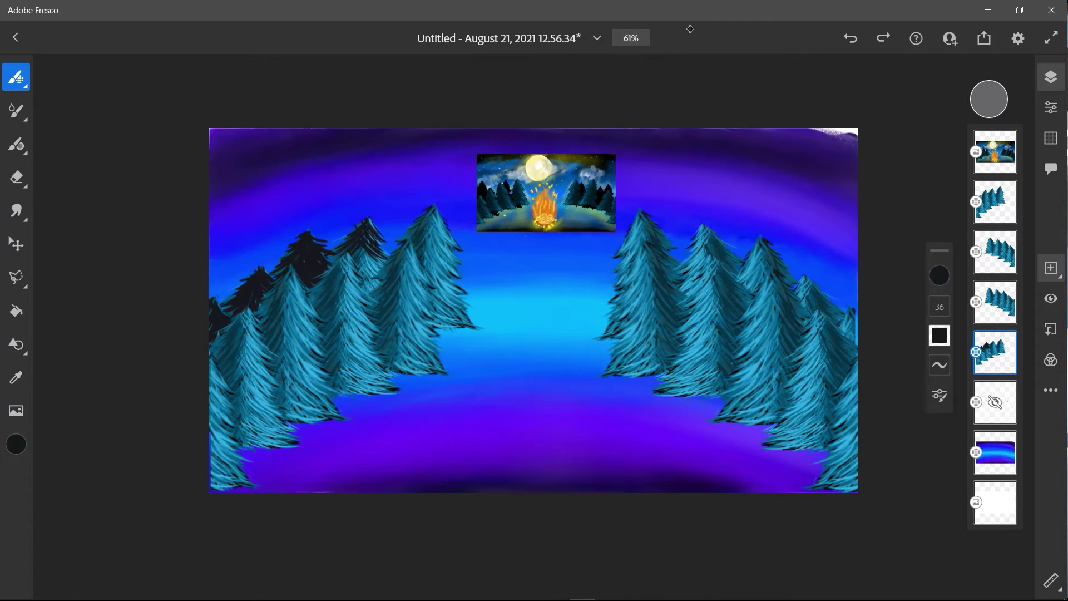
drag(368, 253, 378, 274)
drag(367, 268, 379, 282)
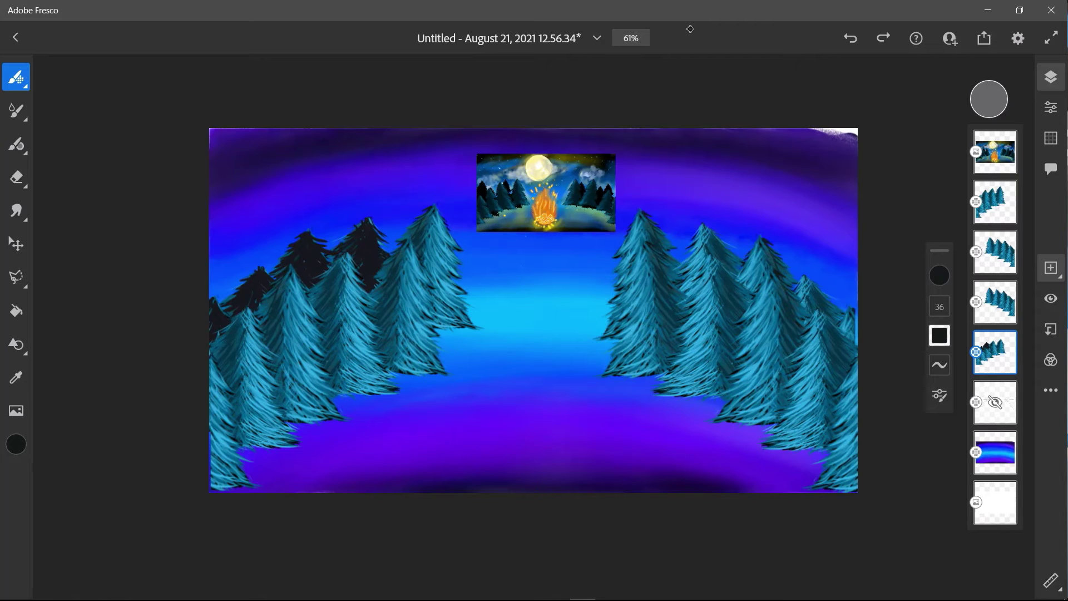
- Paint the innermost rear left pine near-black, widening its silhouette with jagged branches down to its base
mouse_move(435, 203)
mouse_down()
mouse_move(396, 238)
mouse_move(419, 259)
mouse_move(466, 248)
mouse_move(433, 251)
mouse_move(426, 274)
mouse_move(441, 286)
mouse_up()
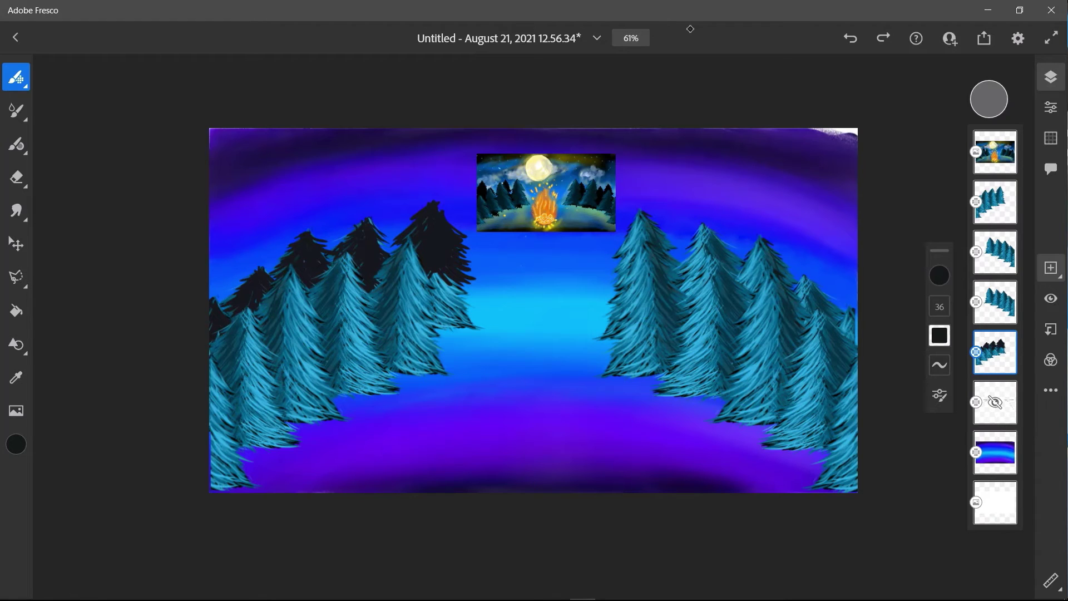
key(e)
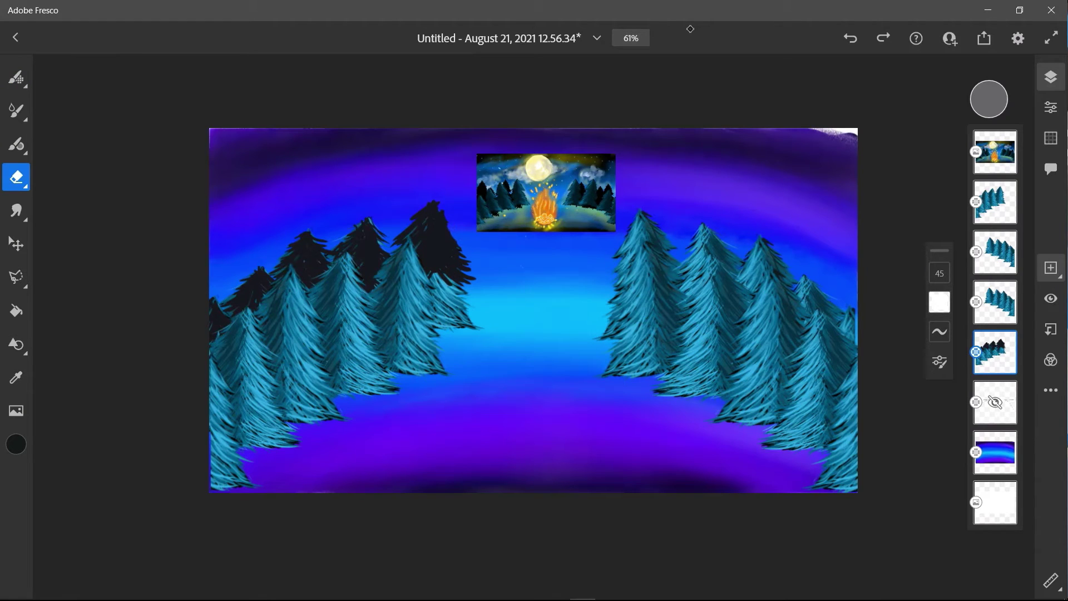
key(b)
drag(448, 227, 463, 235)
mouse_move(454, 237)
mouse_down()
mouse_move(465, 241)
mouse_move(463, 304)
mouse_move(476, 303)
mouse_move(438, 311)
mouse_up()
drag(440, 297, 476, 312)
drag(452, 301, 471, 309)
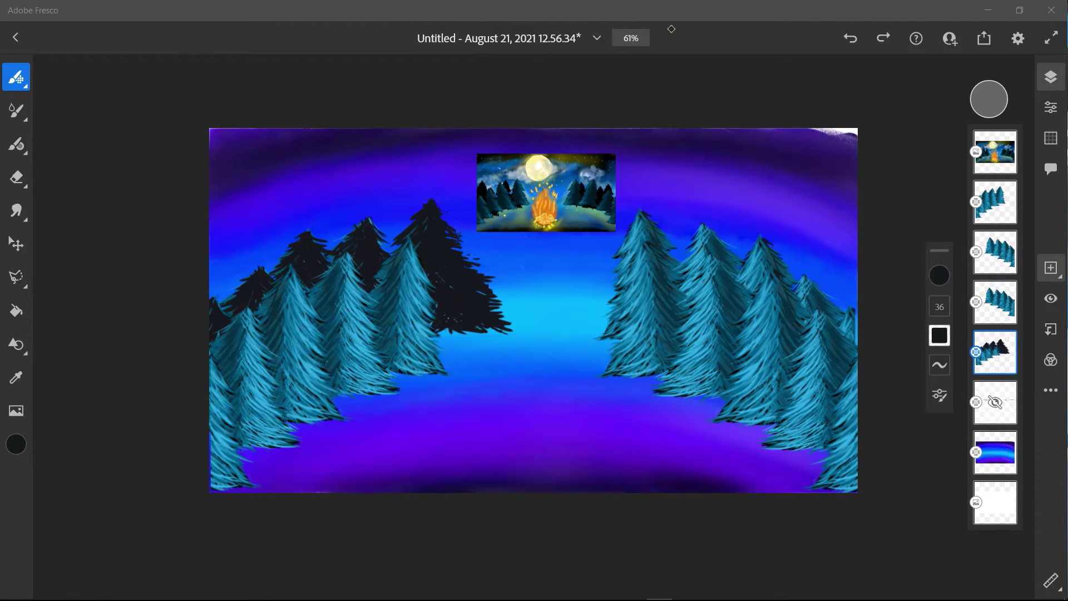
- Move the darkened rear left tree row slightly left and down, accepting the crop at the canvas edge
click(995, 352)
click(994, 353)
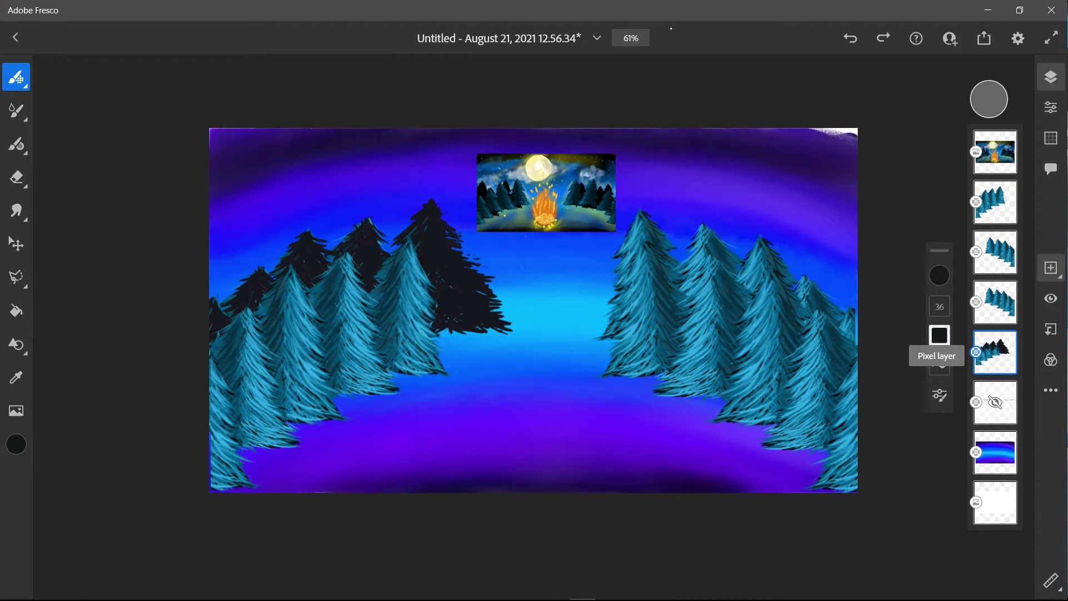
key(v)
drag(376, 328, 360, 333)
click(1033, 38)
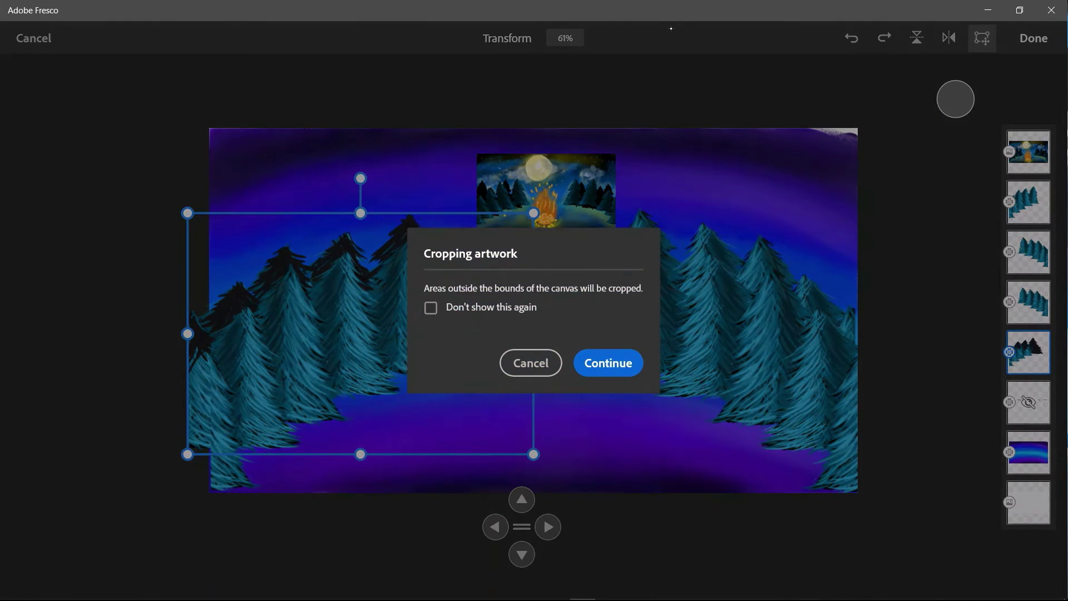
click(608, 363)
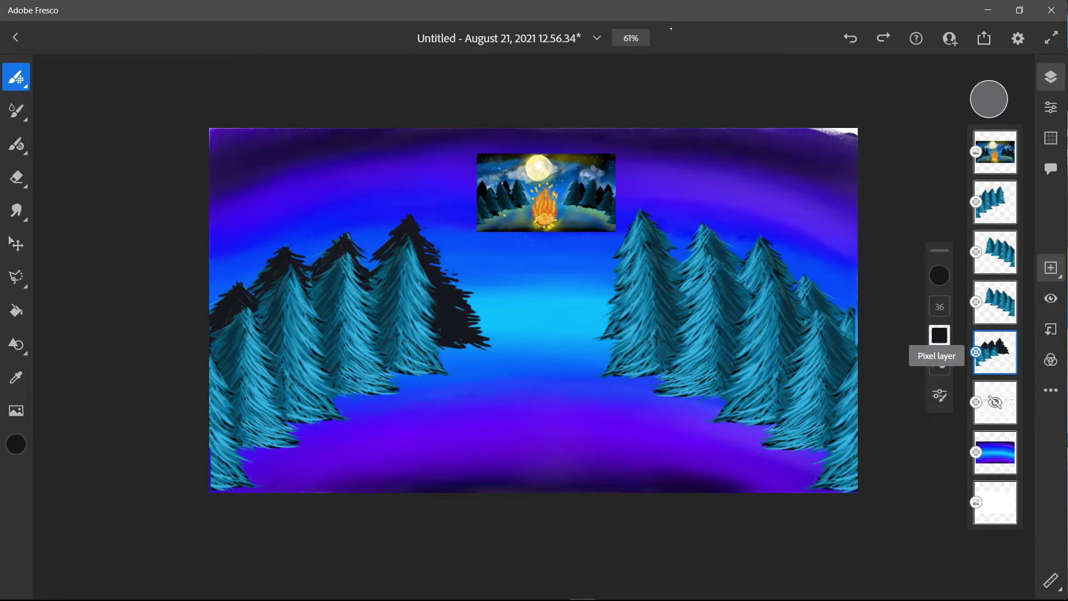
- Hide both existing right-hand tree row layers
click(994, 302)
click(1051, 298)
click(995, 252)
click(1051, 299)
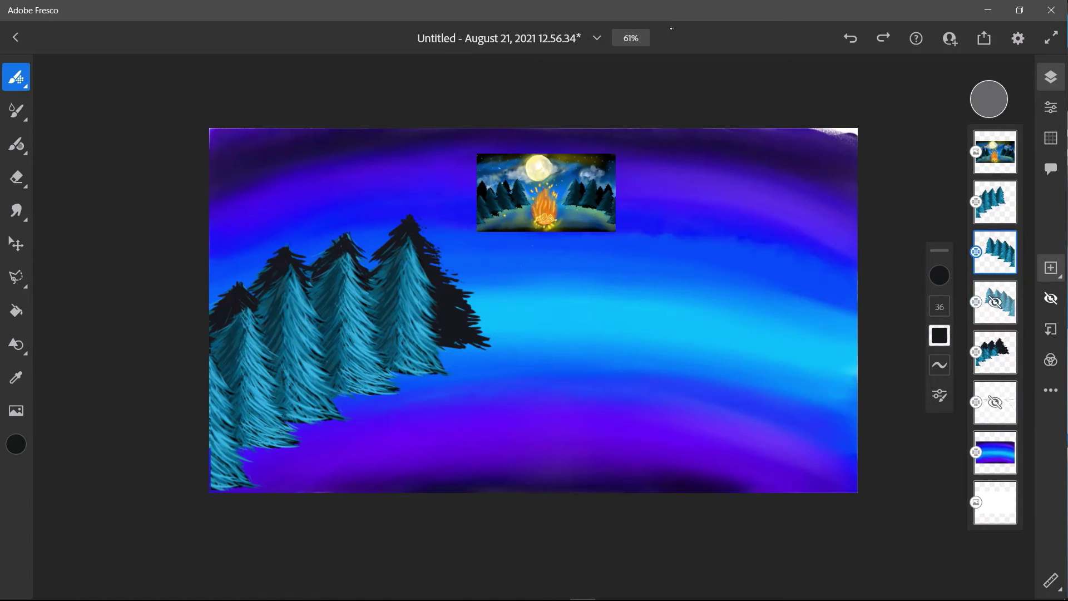
- Duplicate the darkened rear left tree row's layer and mirror the copy onto the right side of the canvas
click(994, 202)
double_click(994, 353)
click(994, 352)
click(995, 352)
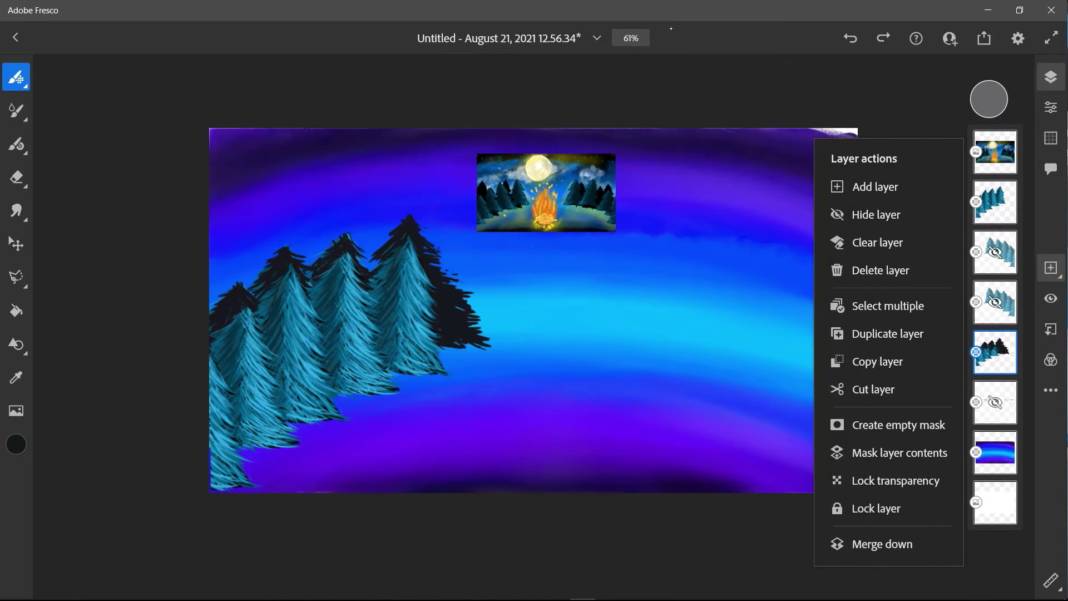
click(887, 334)
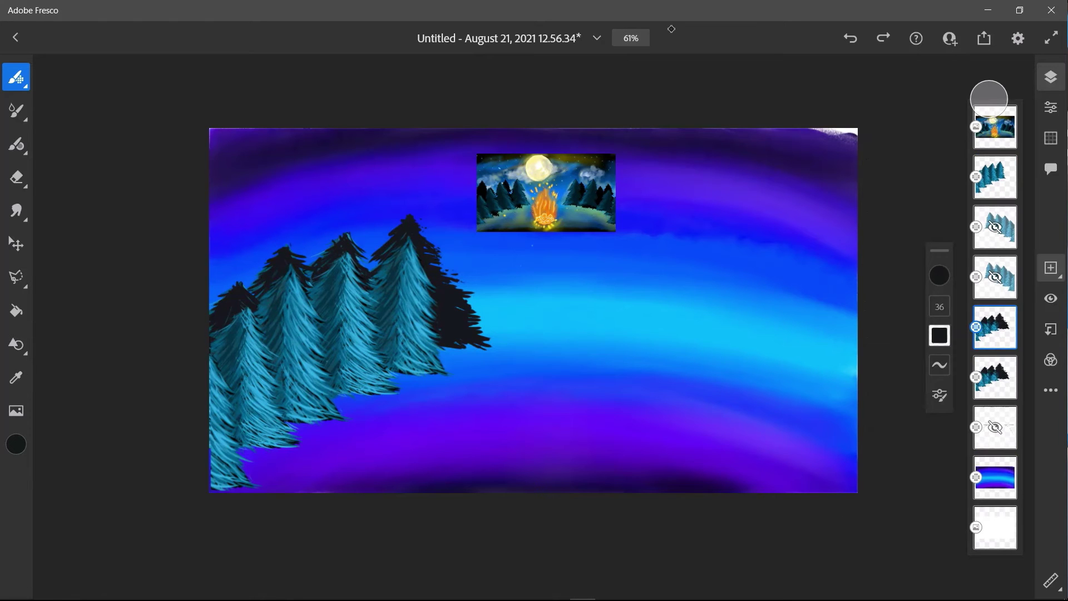
click(16, 244)
drag(209, 333, 858, 332)
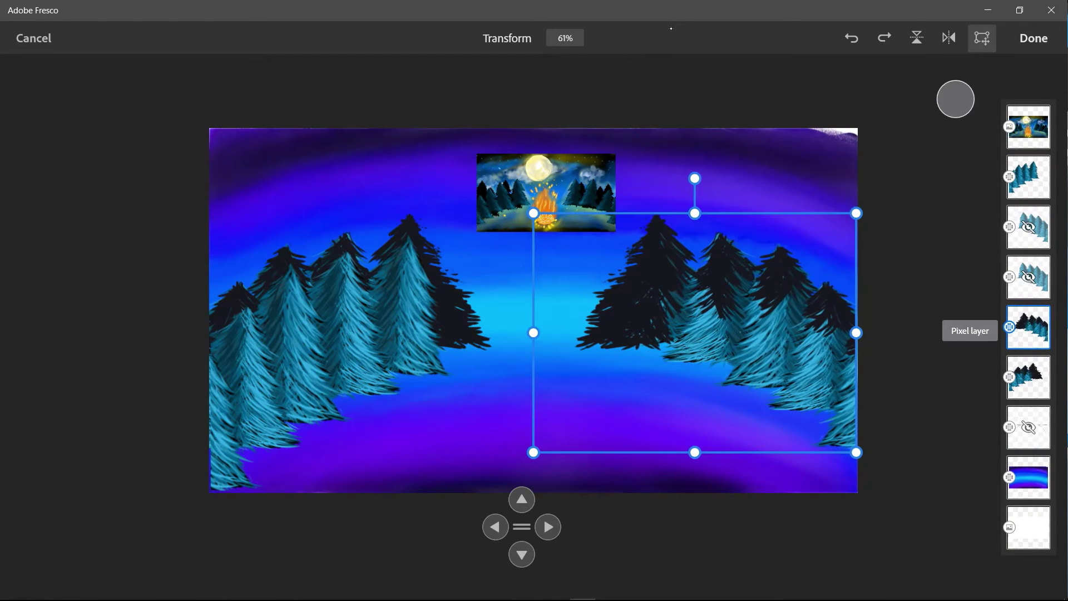
- Duplicate the front left tree row's layer and mirror the copy onto the right side, reaching the right canvas edge
click(1009, 177)
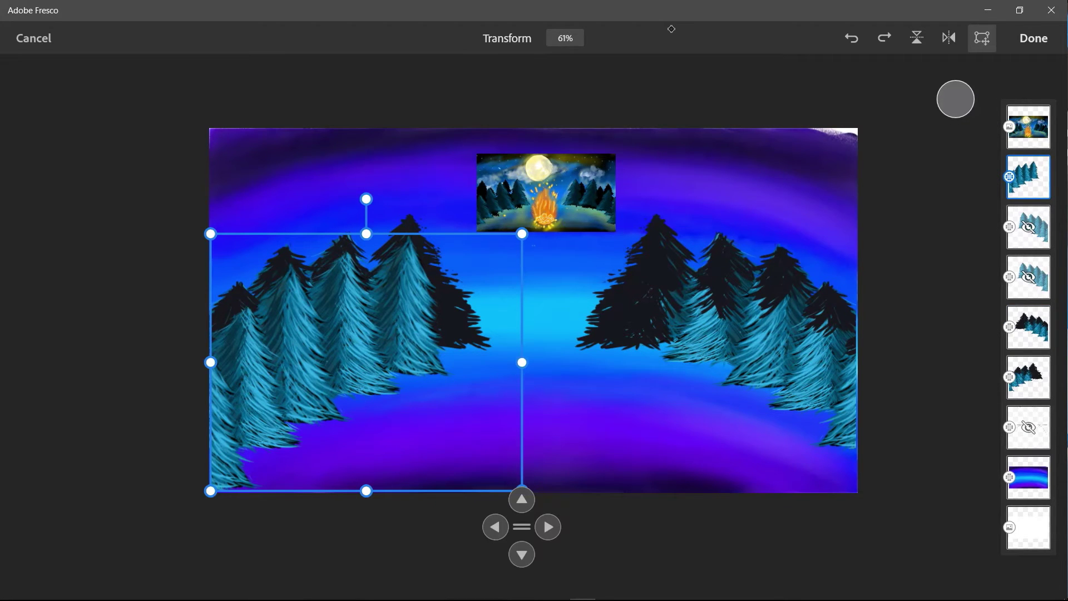
drag(210, 362, 231, 362)
key(ctrl+z)
click(1033, 39)
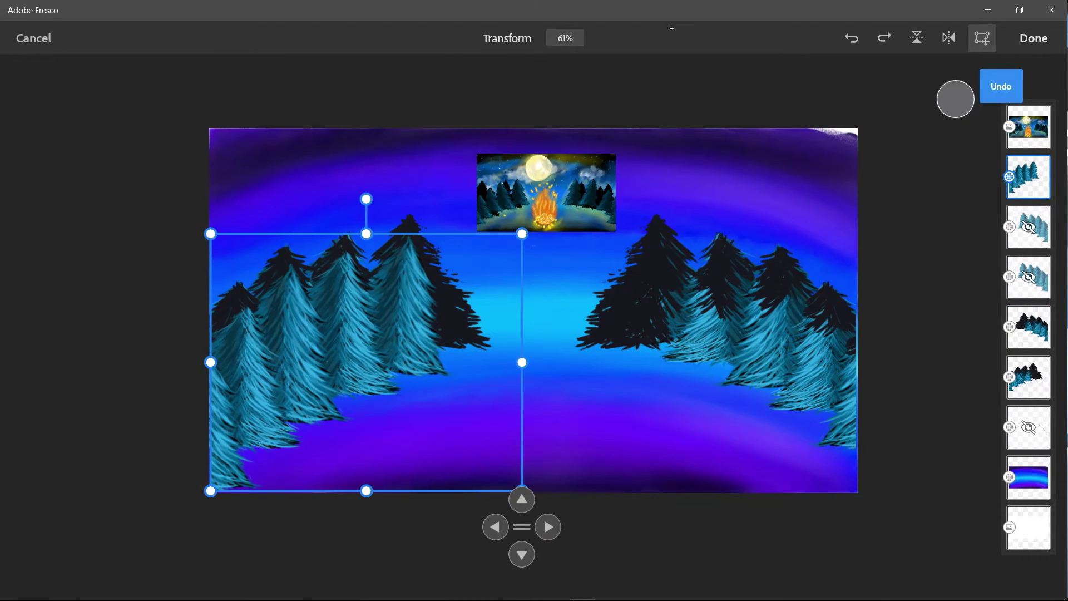
click(995, 177)
click(887, 252)
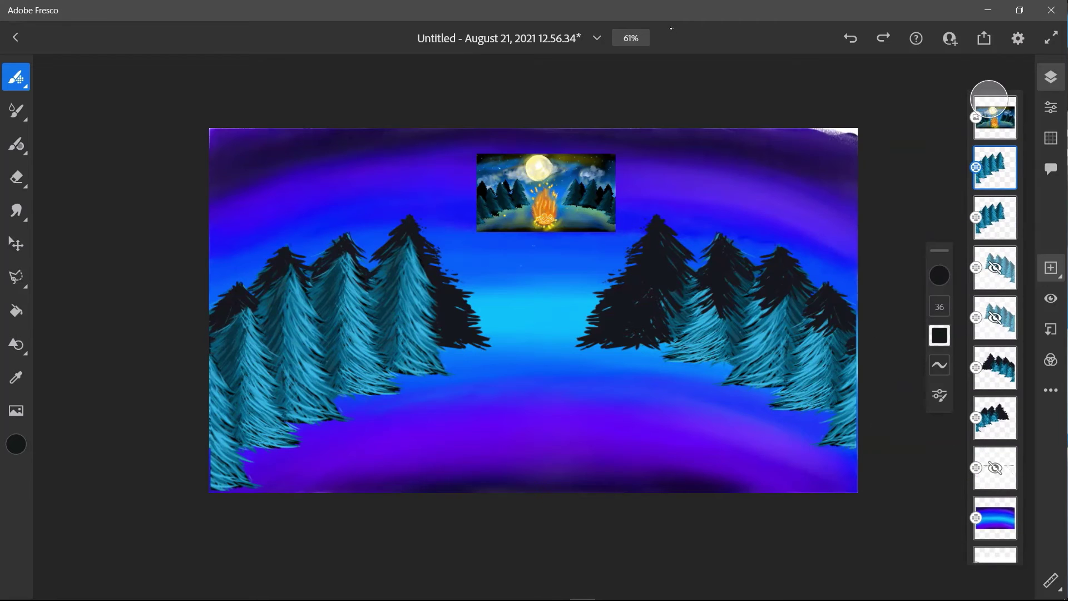
click(16, 244)
drag(210, 363, 856, 362)
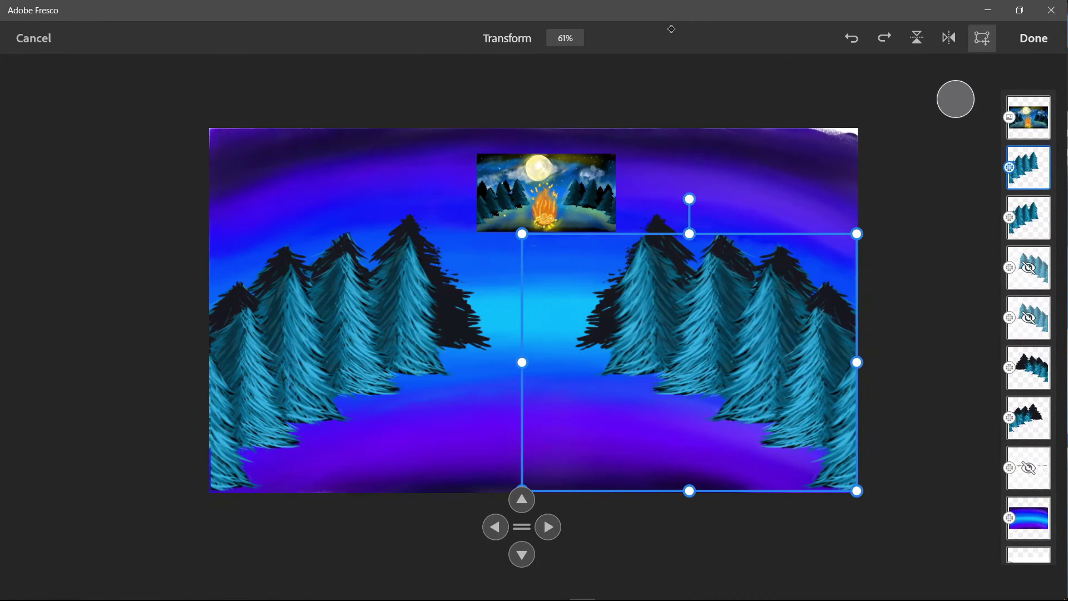
click(1033, 38)
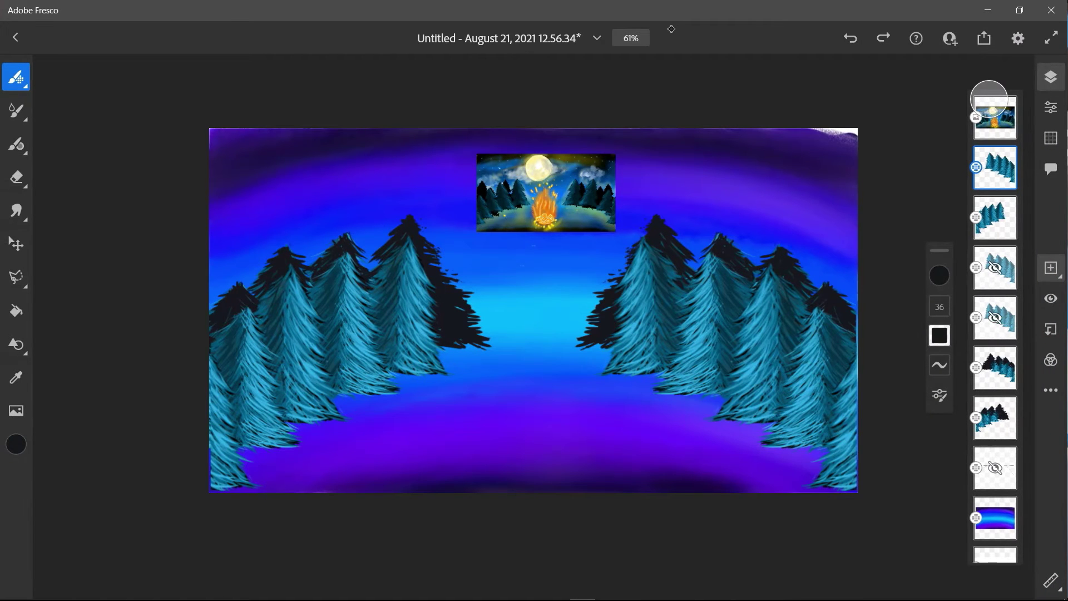
- Select the reference picture's layer and move the picture to the canvas's upper-left corner
click(15, 210)
double_click(994, 116)
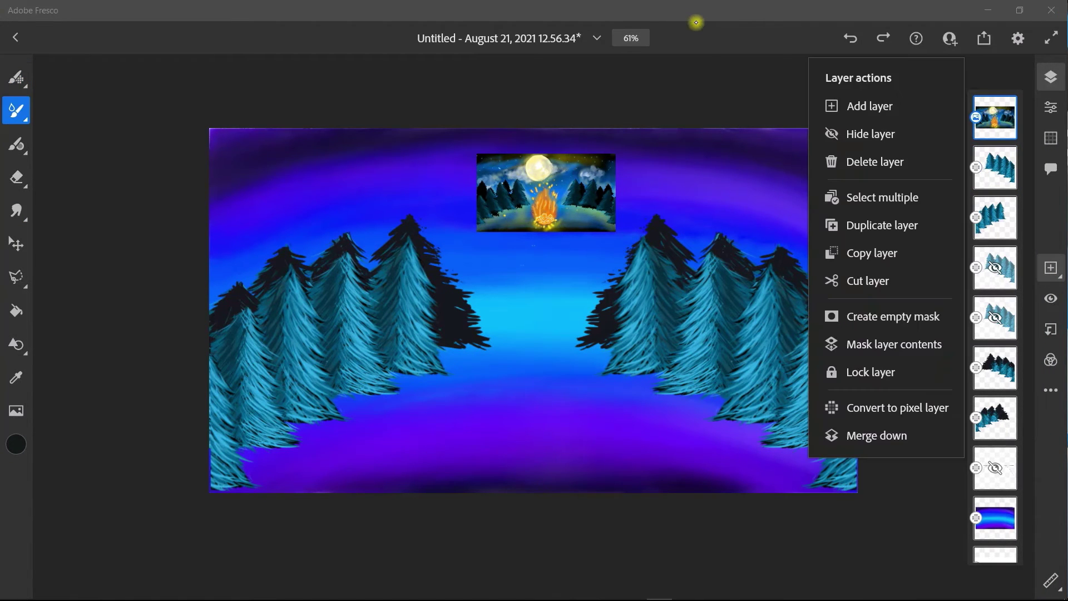
click(16, 244)
drag(545, 193, 291, 175)
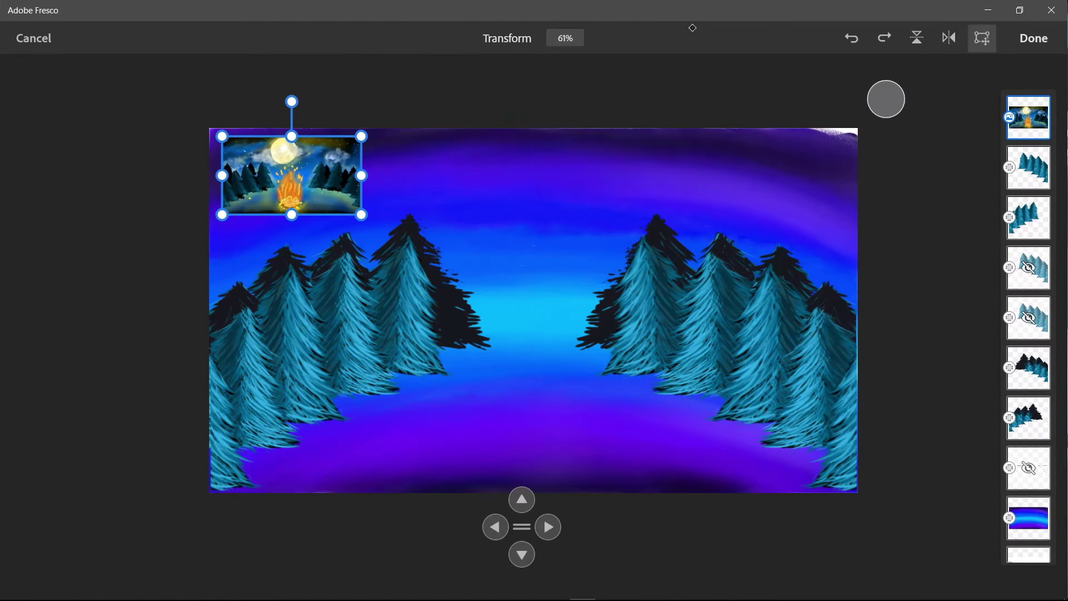
key(Return)
- Sample the pale yellow of the moon in the reference picture, HSB 53, 40, 99, as the paint colour
key(i)
click(534, 309)
click(282, 160)
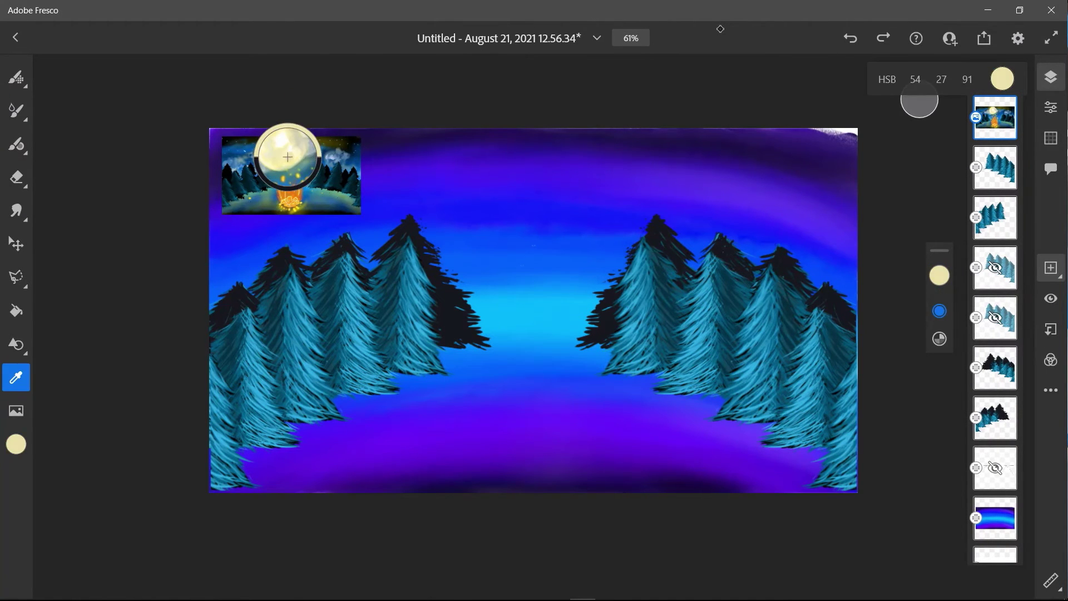
mouse_move(282, 160)
mouse_down()
mouse_move(277, 151)
mouse_move(286, 159)
mouse_up()
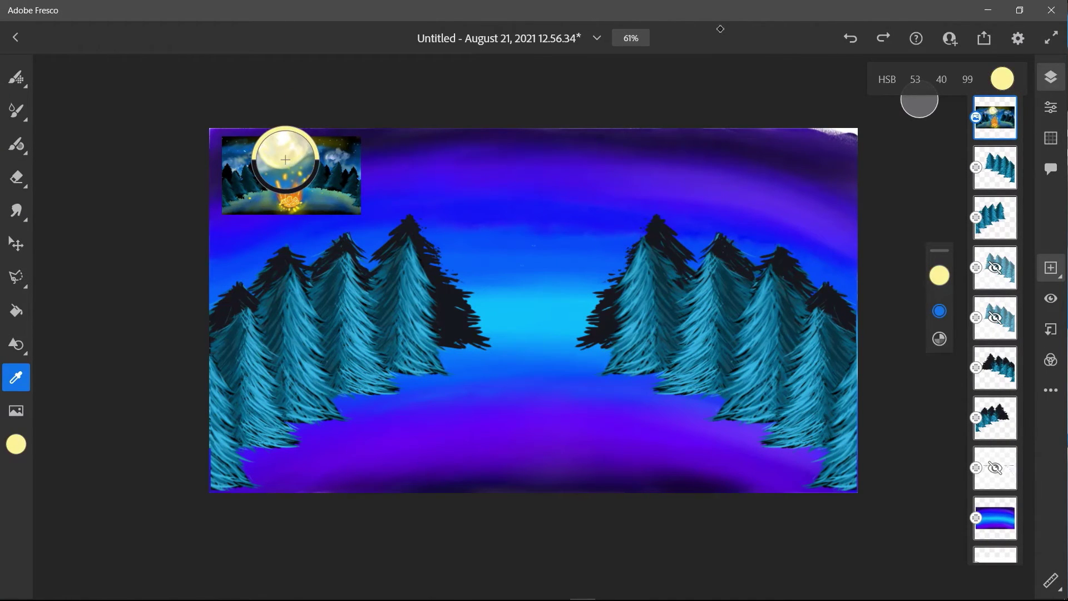
- Try to paint a round pale yellow moon above the trees with the live brush on the front right tree row's layer
click(16, 111)
click(995, 168)
mouse_move(513, 195)
mouse_down()
mouse_move(528, 167)
mouse_move(512, 214)
mouse_move(511, 177)
mouse_move(528, 168)
mouse_move(517, 178)
mouse_move(542, 192)
mouse_move(515, 189)
mouse_move(533, 203)
mouse_move(500, 184)
mouse_move(551, 172)
mouse_move(478, 178)
mouse_move(556, 206)
mouse_up()
mouse_move(492, 216)
mouse_down()
mouse_move(520, 222)
mouse_move(548, 206)
mouse_move(551, 184)
mouse_move(496, 177)
mouse_move(561, 183)
mouse_move(484, 184)
mouse_move(567, 223)
mouse_move(517, 201)
mouse_up()
click(491, 214)
mouse_move(573, 222)
mouse_down()
mouse_move(517, 156)
mouse_move(473, 183)
mouse_move(467, 206)
mouse_move(500, 245)
mouse_up()
drag(470, 206, 515, 244)
mouse_move(518, 153)
mouse_down()
mouse_move(538, 151)
mouse_move(562, 178)
mouse_up()
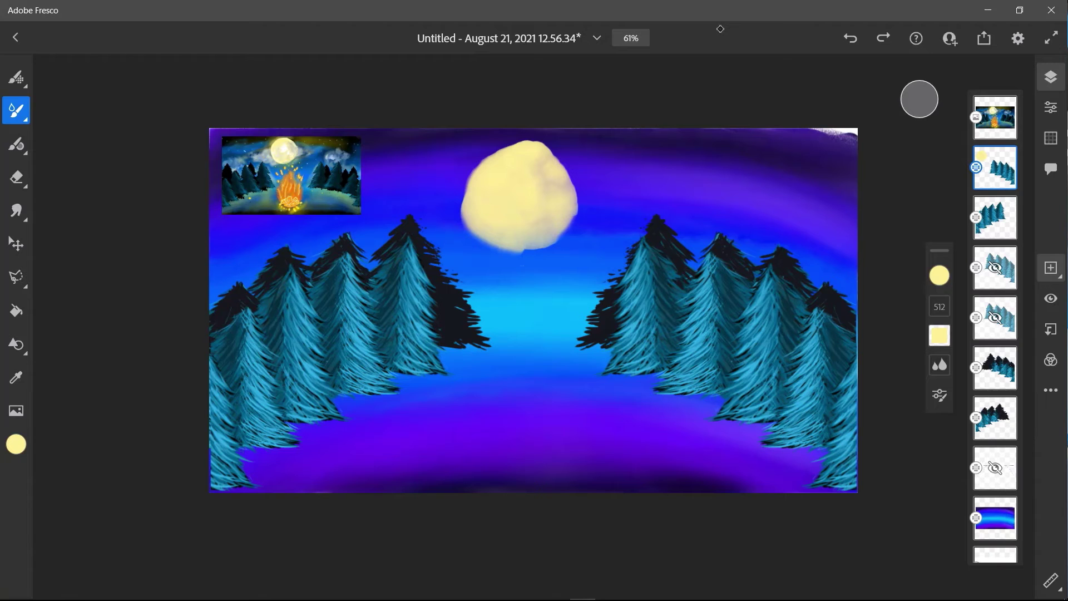
- Undo all the moon strokes painted on the front right tree row's layer
key(ctrl+z)
key(ctrl+z)
key(ctrl+z)
key(ctrl+z)
key(ctrl+z)
key(ctrl+z)
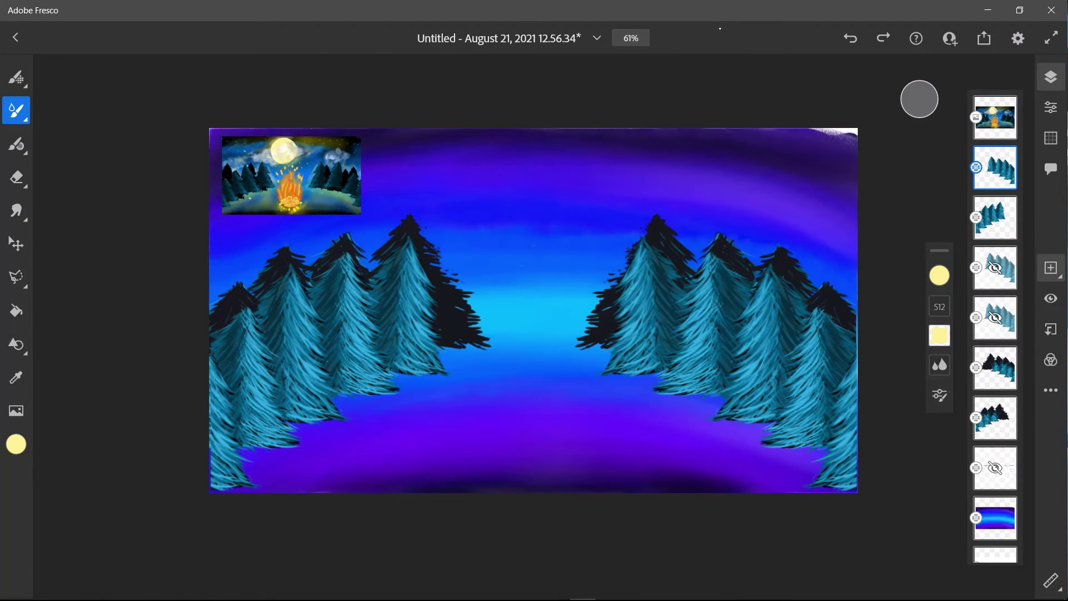
- Add a layer above the front right tree row and paint a solid round pale yellow moon in the sky between the tree rows
click(1051, 267)
click(527, 191)
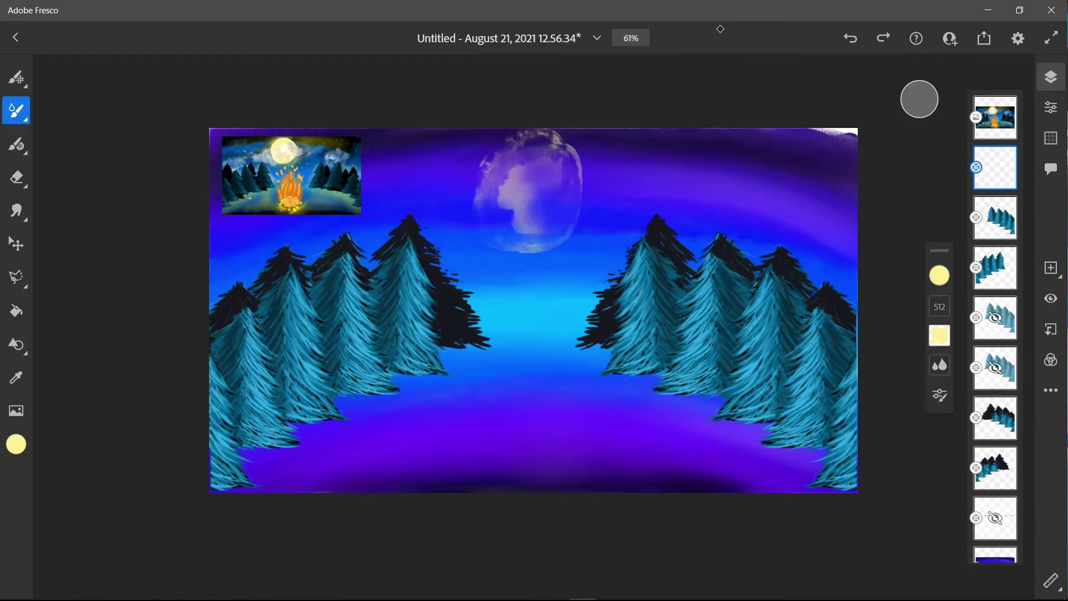
key(ctrl+z)
mouse_move(517, 167)
mouse_down()
mouse_move(526, 237)
mouse_move(528, 189)
mouse_move(564, 200)
mouse_move(534, 244)
mouse_up()
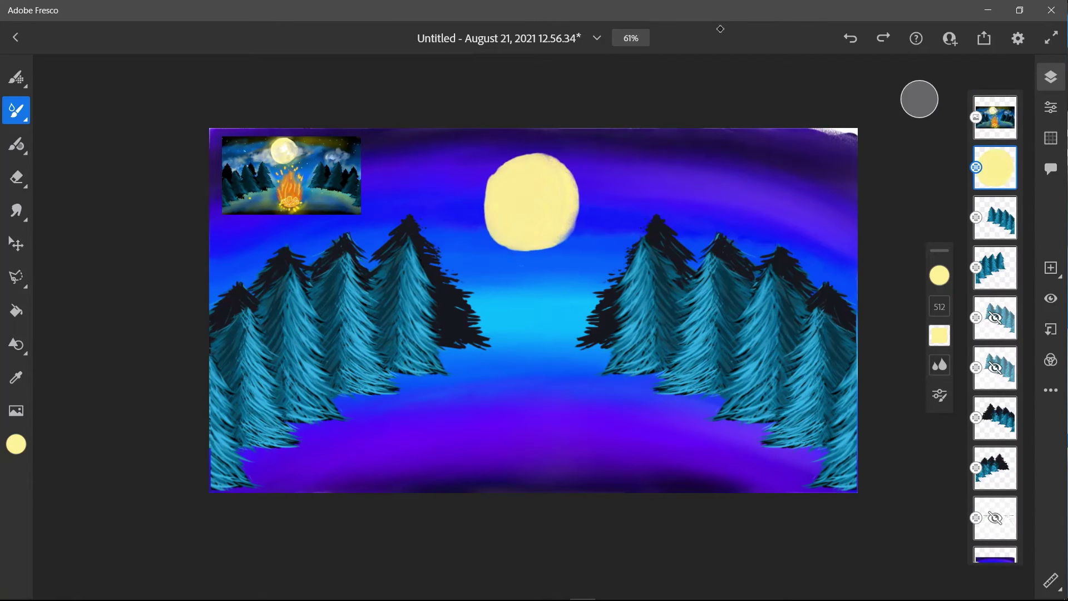
mouse_move(481, 181)
mouse_down()
mouse_move(484, 220)
mouse_move(477, 172)
mouse_move(538, 153)
mouse_up()
click(16, 345)
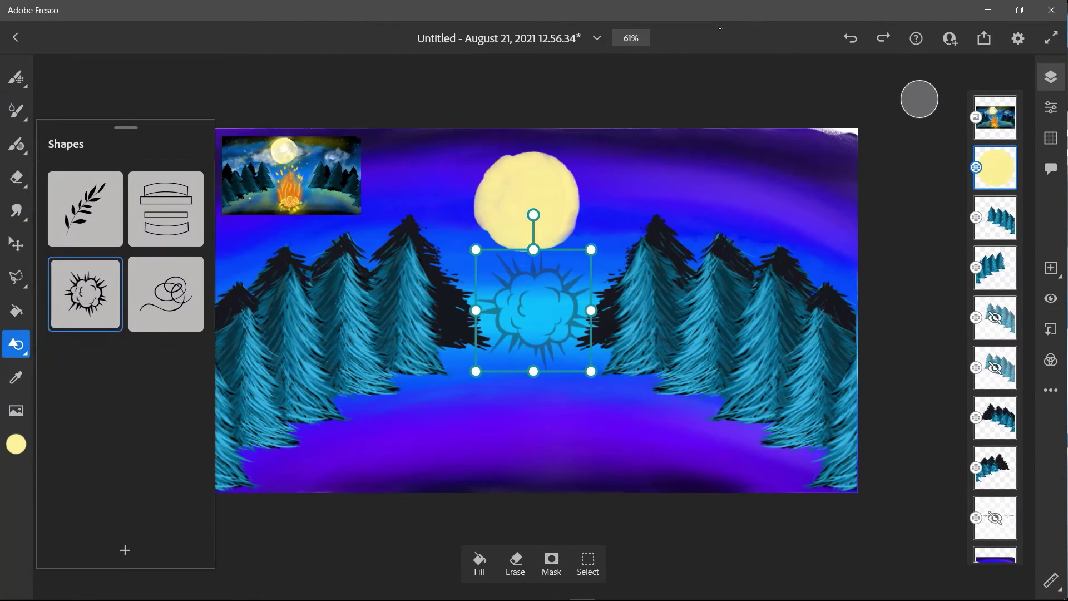
click(16, 345)
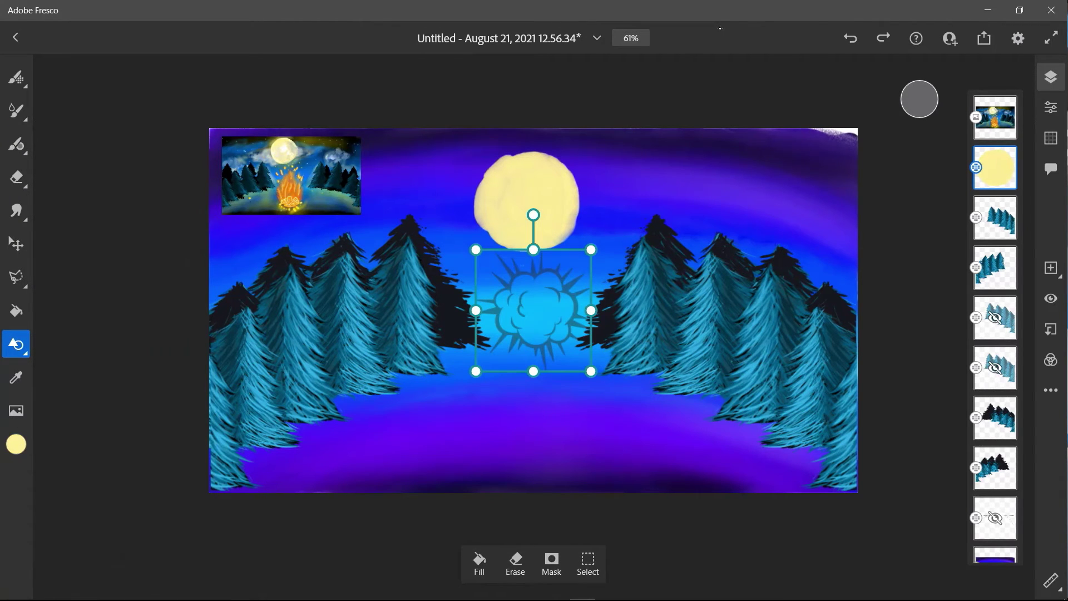
click(16, 344)
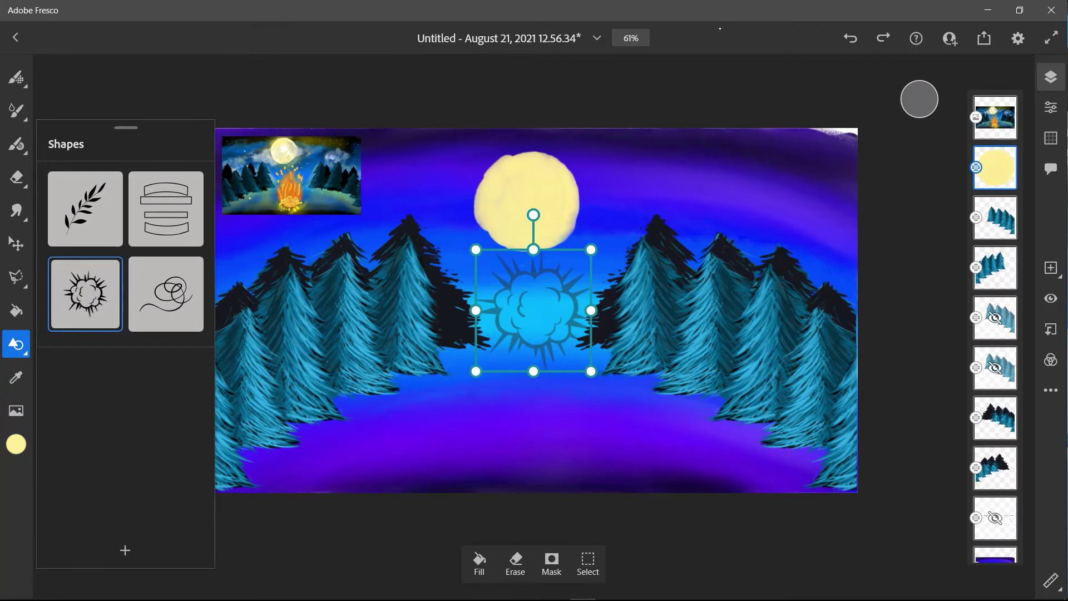
- Smudge the moon's outline into a soft, rounder edge
key(s)
mouse_move(535, 154)
mouse_down()
mouse_move(508, 157)
mouse_move(483, 183)
mouse_move(531, 153)
mouse_move(571, 175)
mouse_move(534, 153)
mouse_up()
mouse_move(480, 185)
mouse_down()
mouse_move(491, 239)
mouse_move(539, 250)
mouse_move(576, 209)
mouse_move(523, 252)
mouse_move(482, 229)
mouse_move(510, 252)
mouse_up()
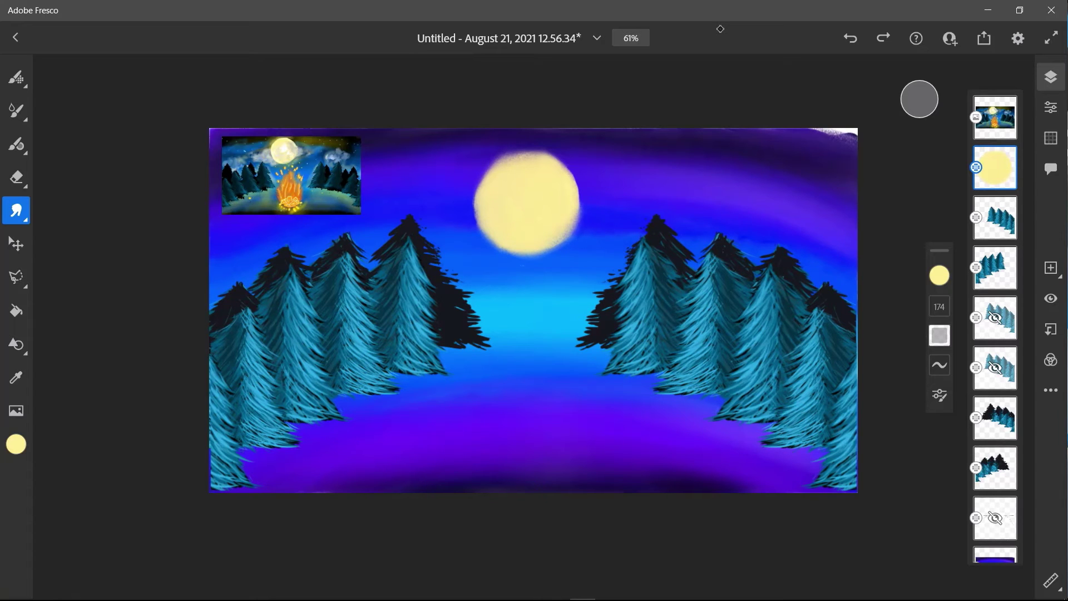
- Sample a darker yellow from the reference moon, deepen it, and lightly shade the painted moon with the live brush
key(i)
click(275, 162)
mouse_move(276, 162)
mouse_down()
mouse_move(293, 148)
mouse_move(278, 172)
mouse_move(276, 153)
mouse_move(289, 166)
mouse_move(281, 163)
mouse_up()
click(16, 111)
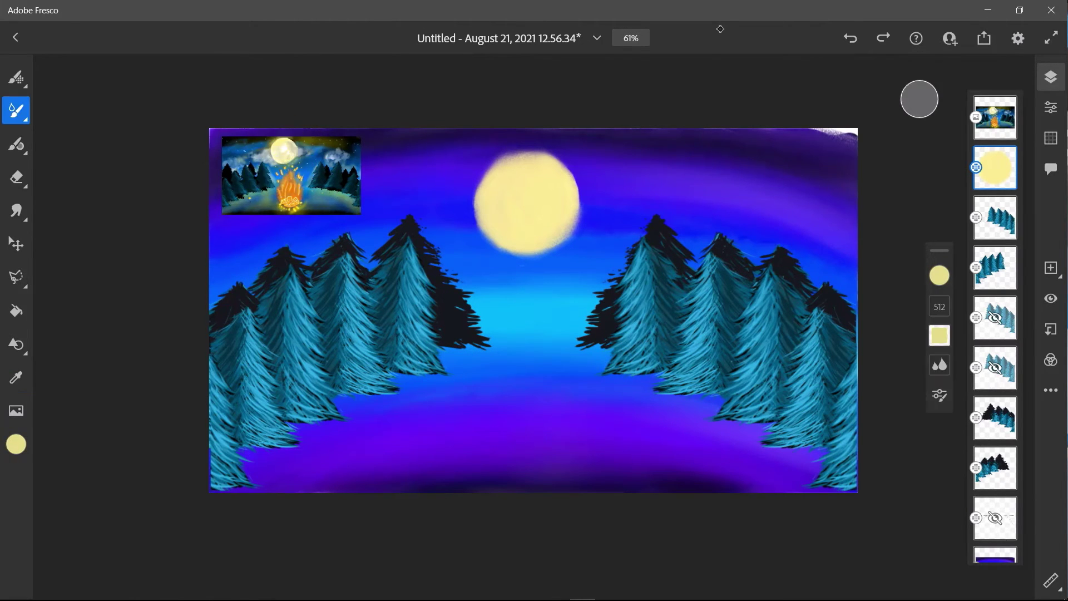
click(16, 111)
click(16, 111)
mouse_move(939, 251)
mouse_down()
mouse_move(828, 250)
mouse_move(71, 118)
mouse_up()
click(70, 203)
mouse_move(161, 170)
mouse_down()
mouse_move(169, 188)
mouse_move(180, 179)
mouse_up()
click(70, 203)
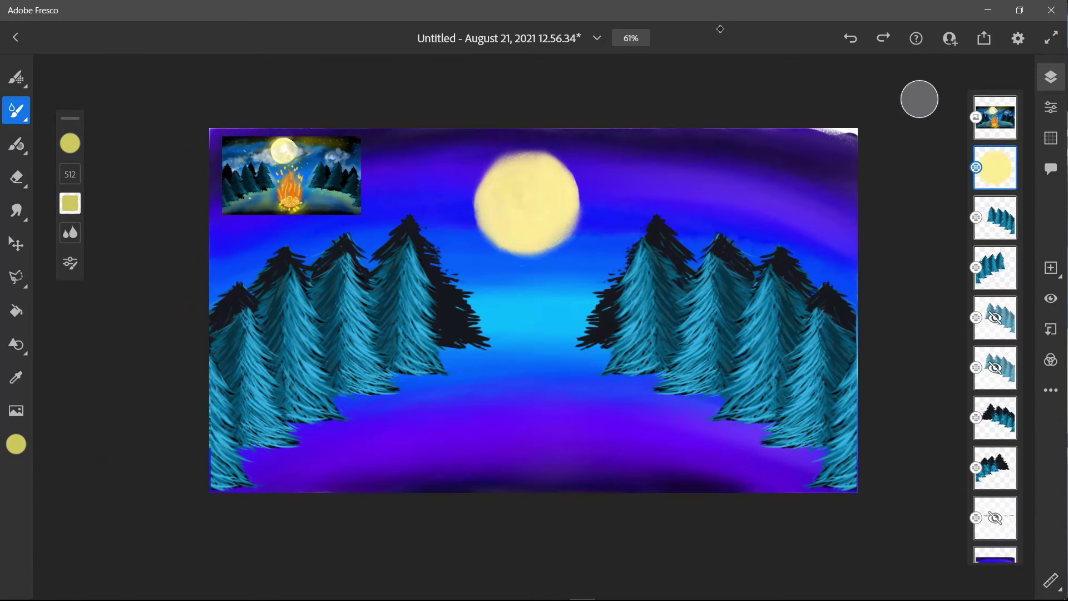
mouse_move(485, 225)
mouse_down()
mouse_move(563, 228)
mouse_move(567, 176)
mouse_up()
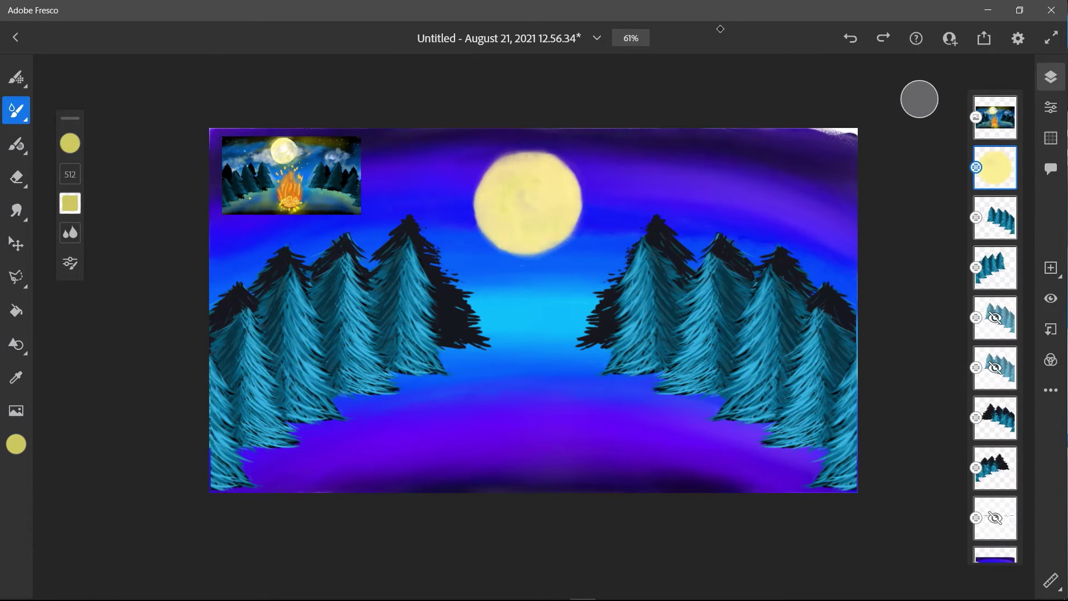
- Change the paint colour to dark olive and dab crater-like patches across the moon's surface
click(71, 143)
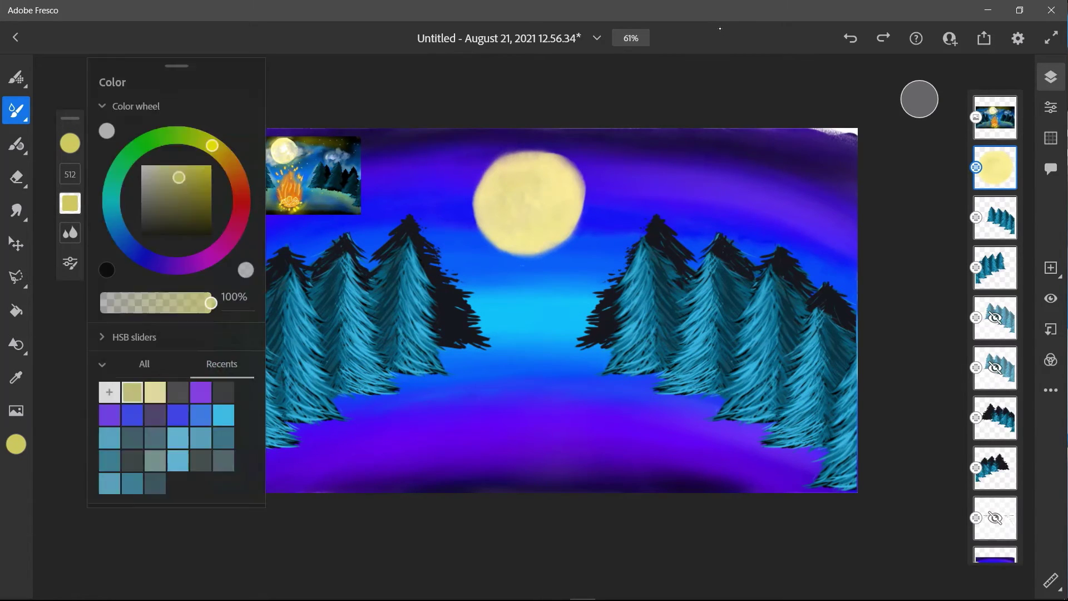
click(167, 208)
click(70, 143)
drag(516, 218, 520, 229)
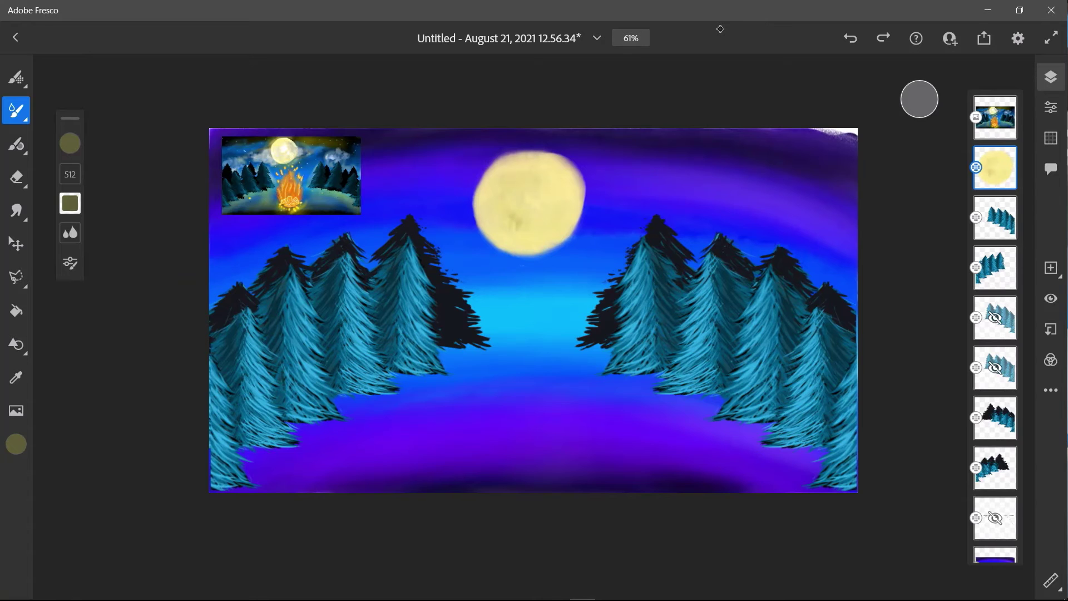
mouse_move(517, 174)
mouse_down()
mouse_move(504, 186)
mouse_move(549, 210)
mouse_move(521, 214)
mouse_up()
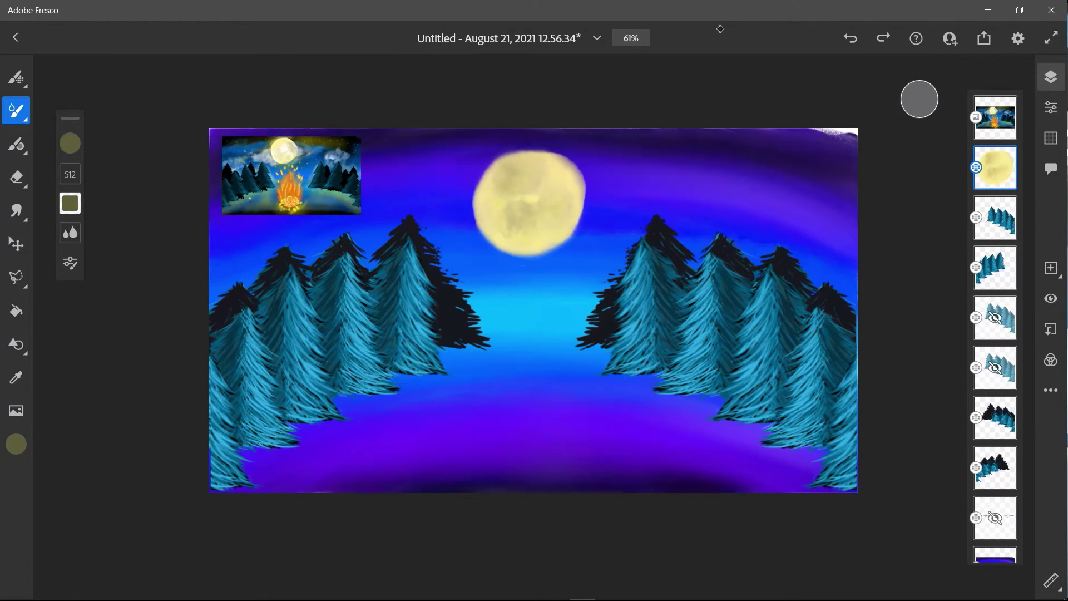
- Lower the live brush's flow and adjust its water flow
click(16, 144)
click(16, 110)
click(70, 203)
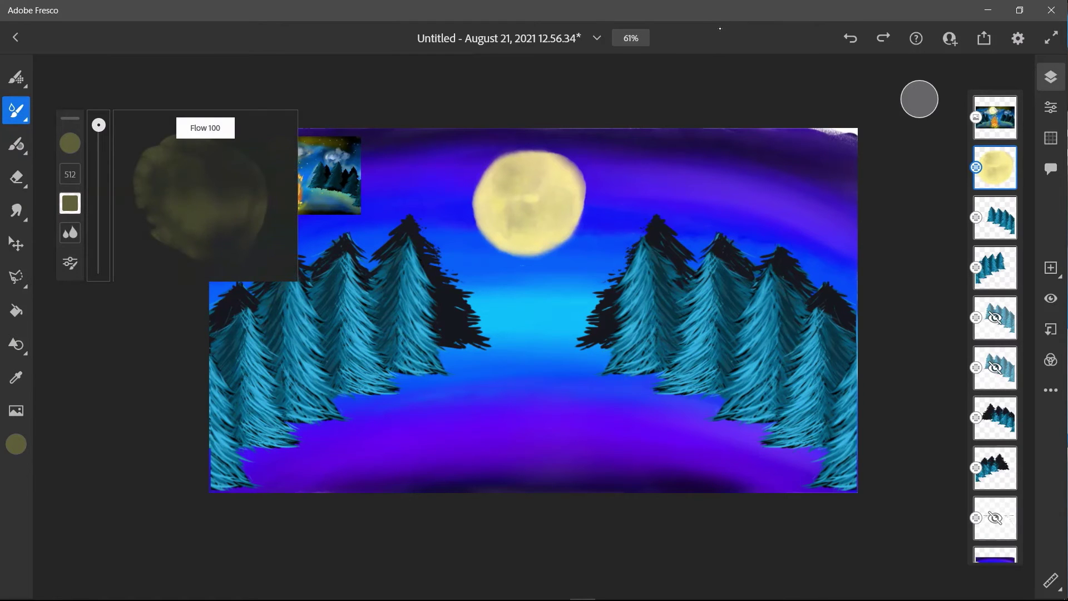
drag(98, 125, 99, 176)
click(70, 233)
drag(99, 232, 98, 207)
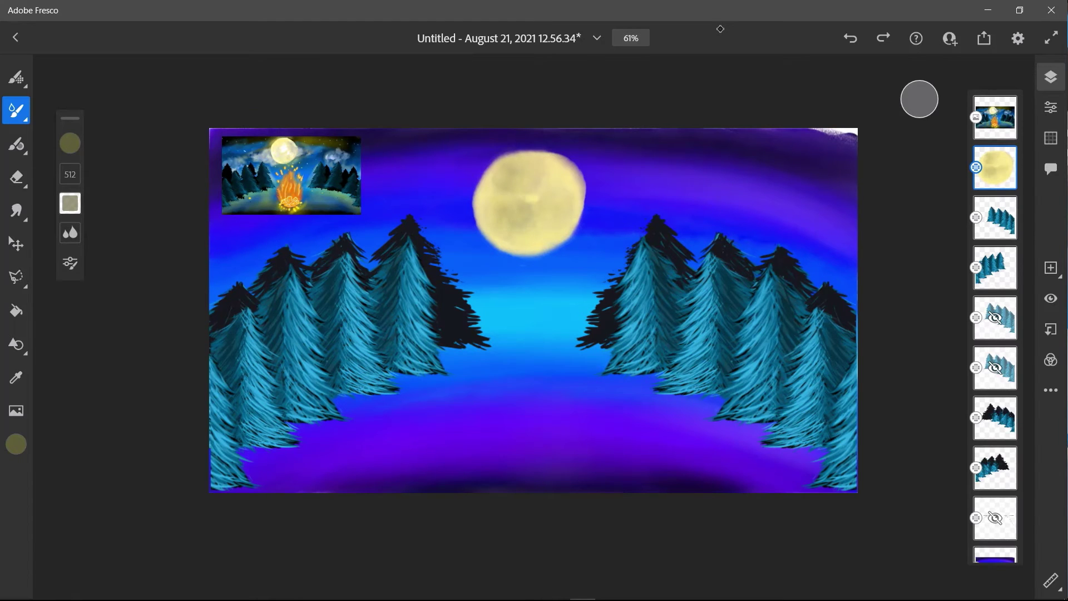
- Change the paint colour to light yellow and soften the moon's dark patches with it
click(70, 143)
click(187, 176)
drag(187, 177, 172, 166)
click(70, 144)
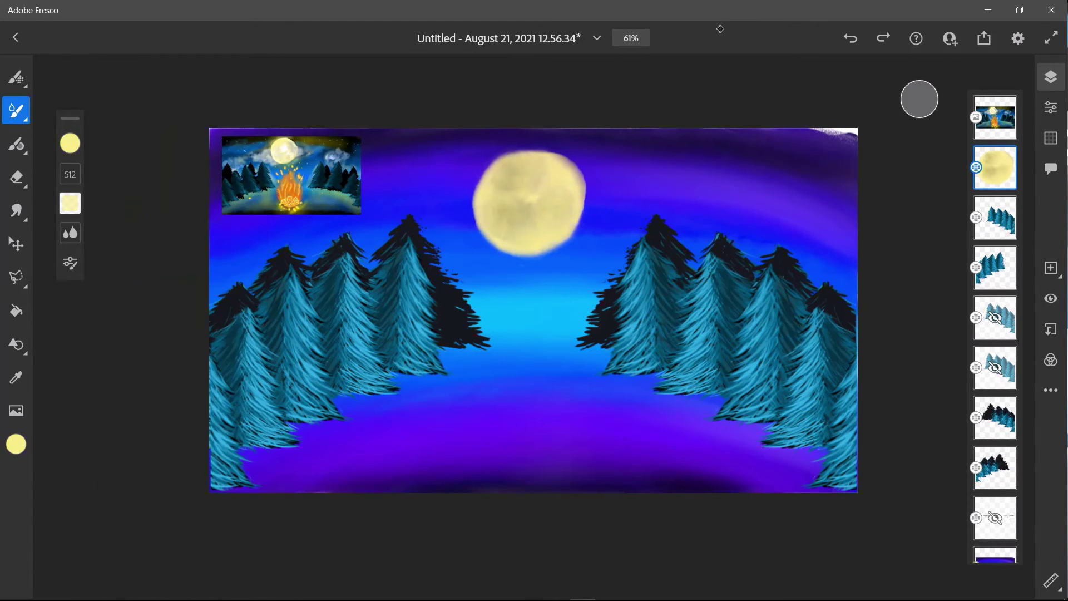
drag(524, 198, 507, 215)
drag(539, 182, 522, 192)
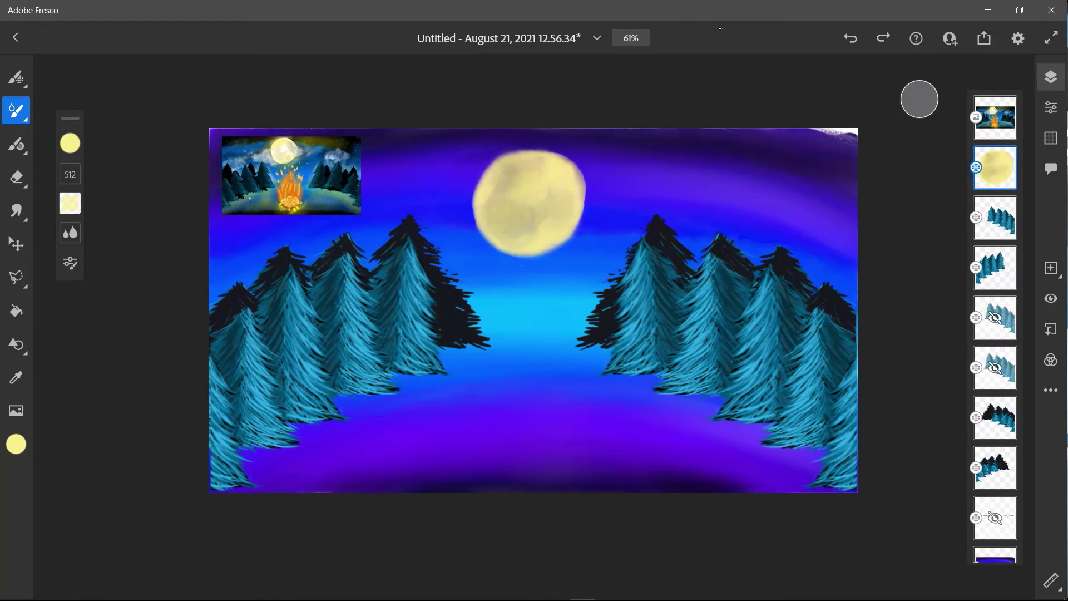
- Paint a soft cream glow over and around the moon with the pixel brush at size 261
key(b)
drag(489, 178, 517, 241)
mouse_move(514, 161)
mouse_down()
mouse_move(563, 170)
mouse_move(587, 220)
mouse_move(562, 257)
mouse_up()
mouse_move(467, 166)
mouse_down()
mouse_move(466, 195)
mouse_move(561, 254)
mouse_up()
mouse_move(447, 225)
mouse_down()
mouse_move(448, 164)
mouse_move(434, 148)
mouse_move(602, 139)
mouse_move(617, 245)
mouse_up()
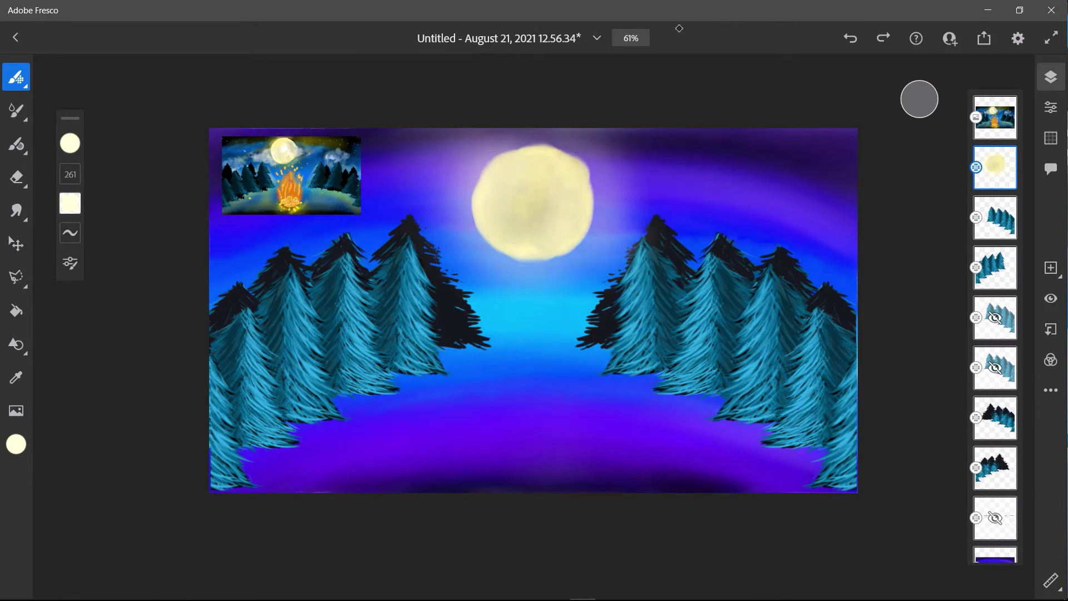
key(ctrl+z)
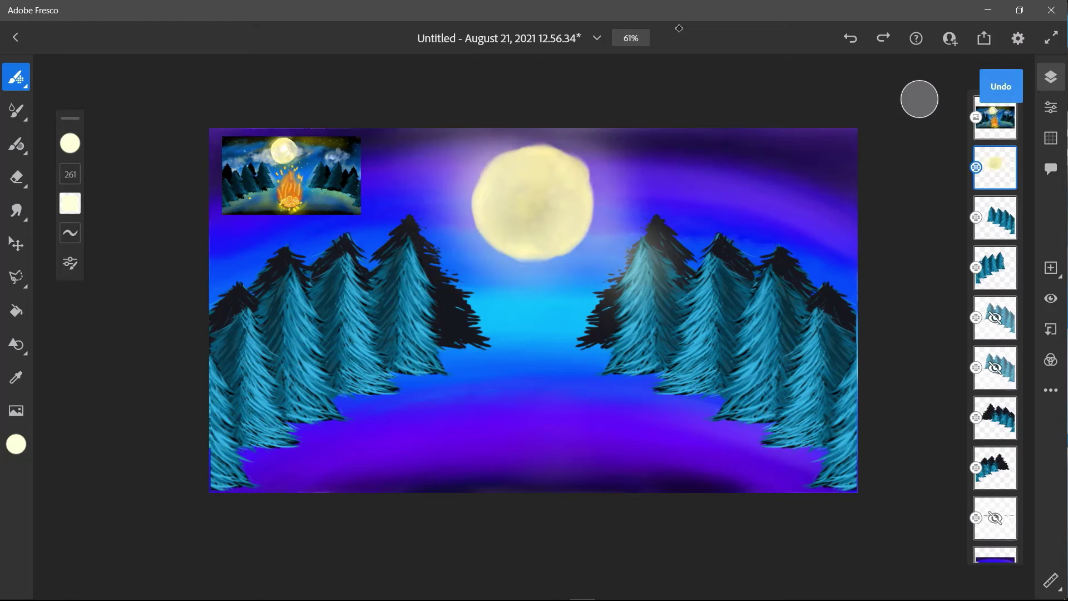
- Brush soft cream moonlight over the tree rows on both sides of the canvas
drag(639, 284, 614, 312)
mouse_move(404, 237)
mouse_down()
mouse_move(426, 320)
mouse_move(300, 348)
mouse_move(245, 393)
mouse_up()
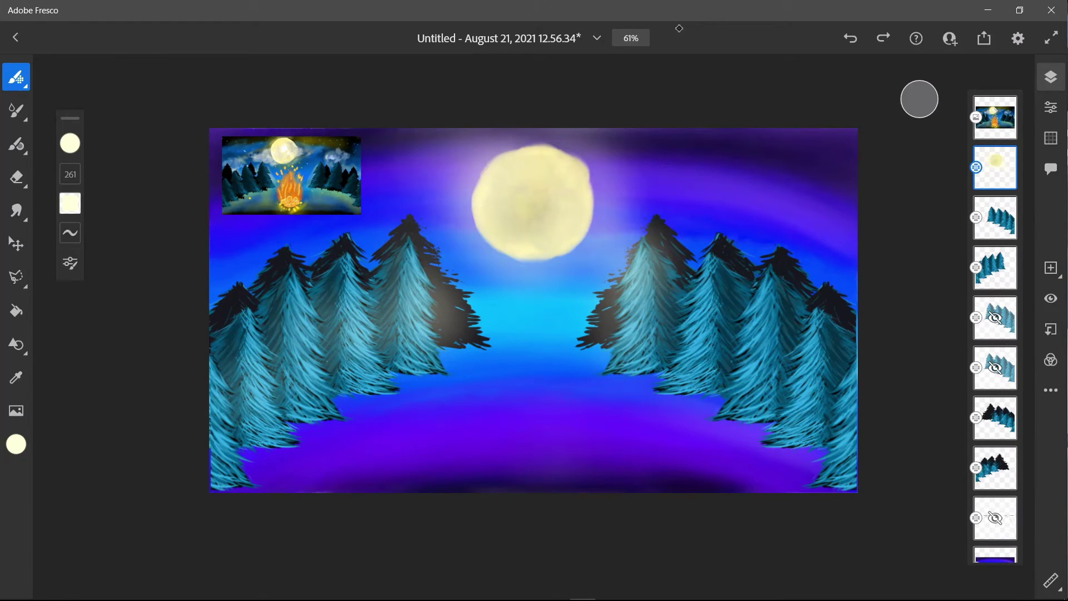
key(ctrl+z)
mouse_move(410, 308)
mouse_down()
mouse_move(404, 333)
mouse_move(349, 323)
mouse_move(281, 363)
mouse_move(233, 416)
mouse_up()
key(ctrl+z)
mouse_move(665, 311)
mouse_down()
mouse_move(815, 390)
mouse_move(840, 429)
mouse_up()
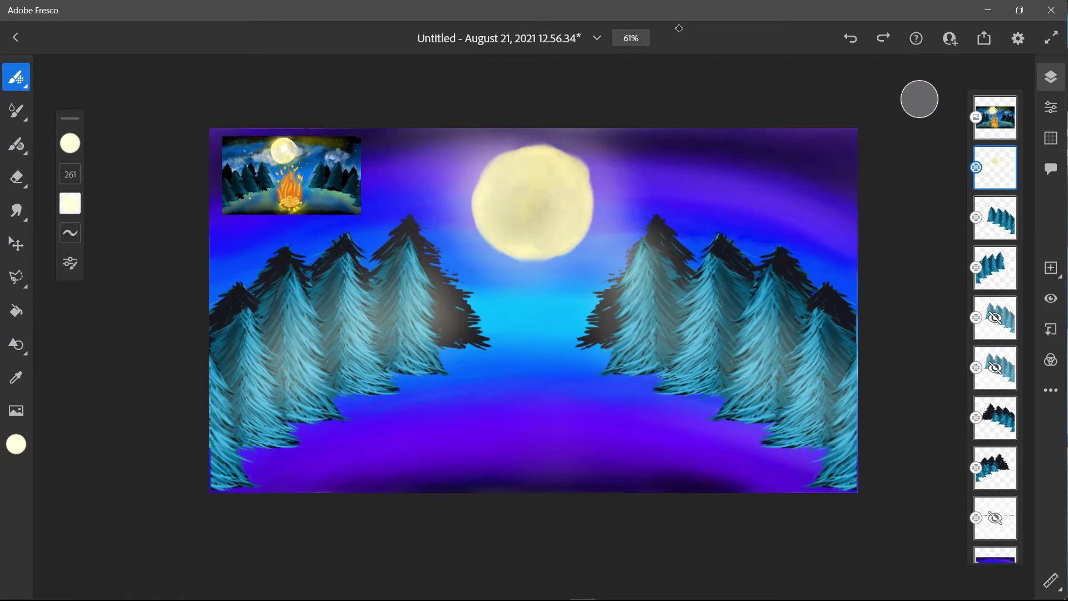
- Smudge the moon's upper right, left and right edges into the surrounding glow
click(16, 211)
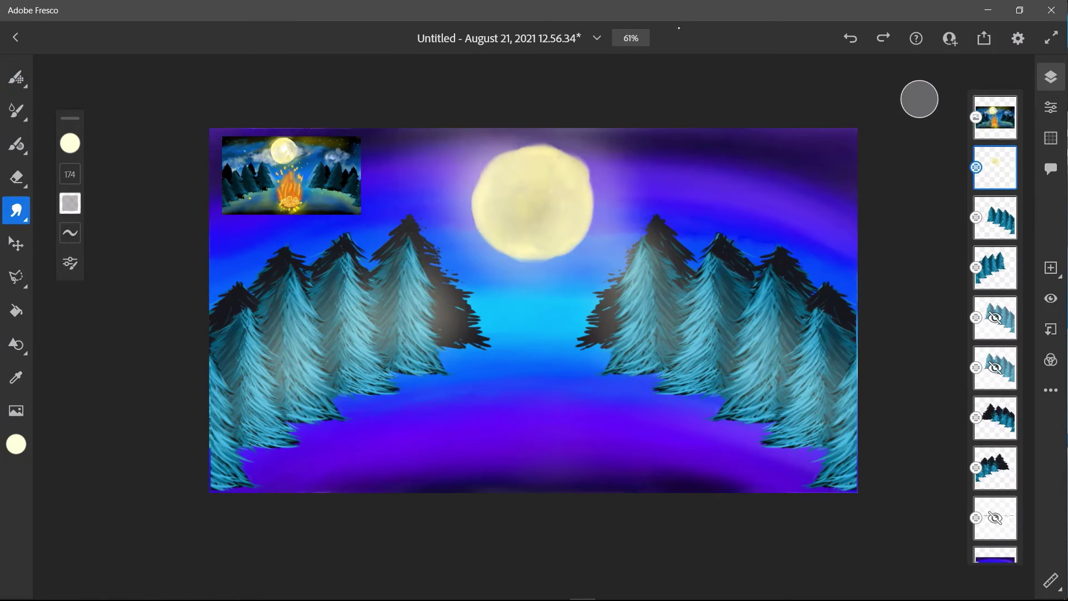
mouse_move(582, 163)
mouse_down()
mouse_move(592, 186)
mouse_move(562, 149)
mouse_up()
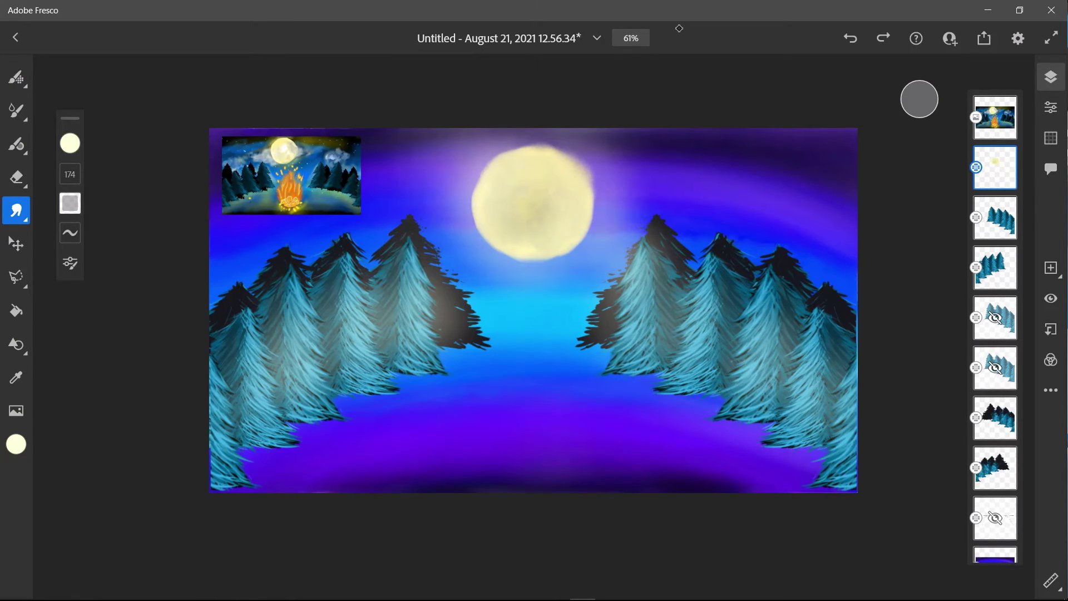
mouse_move(475, 193)
mouse_down()
mouse_move(481, 170)
mouse_move(475, 197)
mouse_up()
drag(592, 176, 591, 216)
- Set the eraser's hardness to 8%, spacing to 0% and angle to -65°, and try it on the left trees' moonlight
click(16, 78)
click(16, 176)
click(71, 229)
drag(247, 273, 117, 273)
drag(176, 356, 152, 356)
mouse_move(106, 314)
mouse_down()
mouse_move(145, 314)
mouse_move(106, 314)
mouse_up()
click(136, 384)
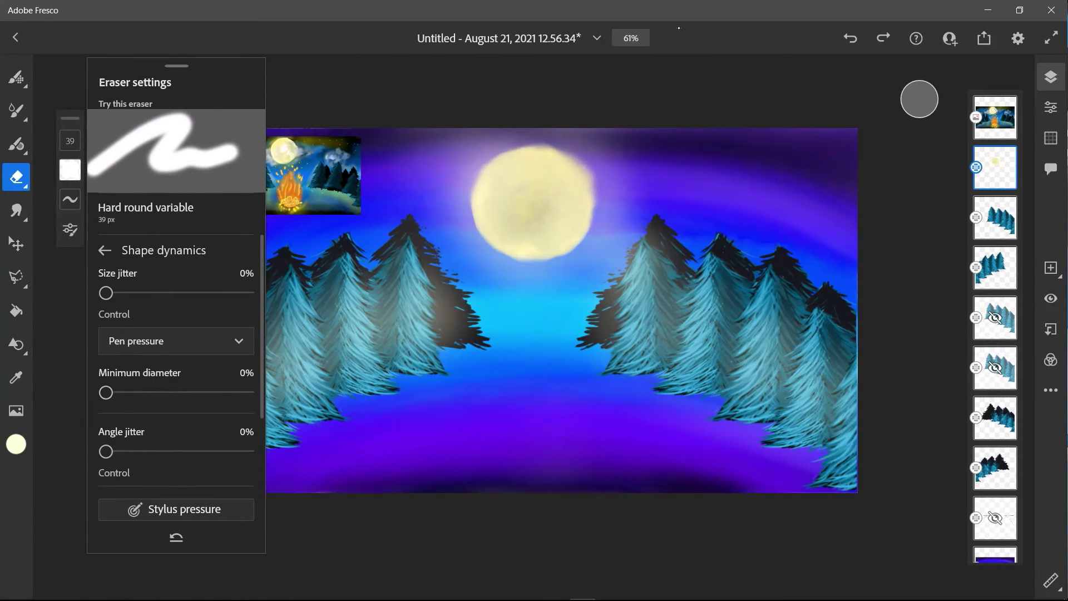
click(100, 246)
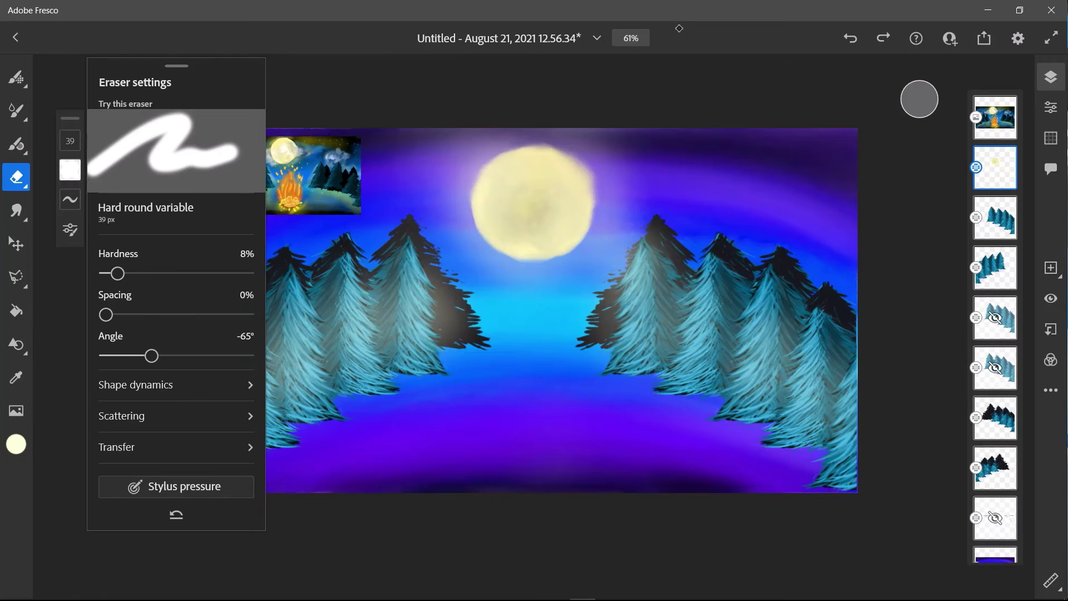
click(447, 327)
- Undo the eraser mark, the moon-edge smudging and the moonlight brushed over the trees
key(ctrl+z)
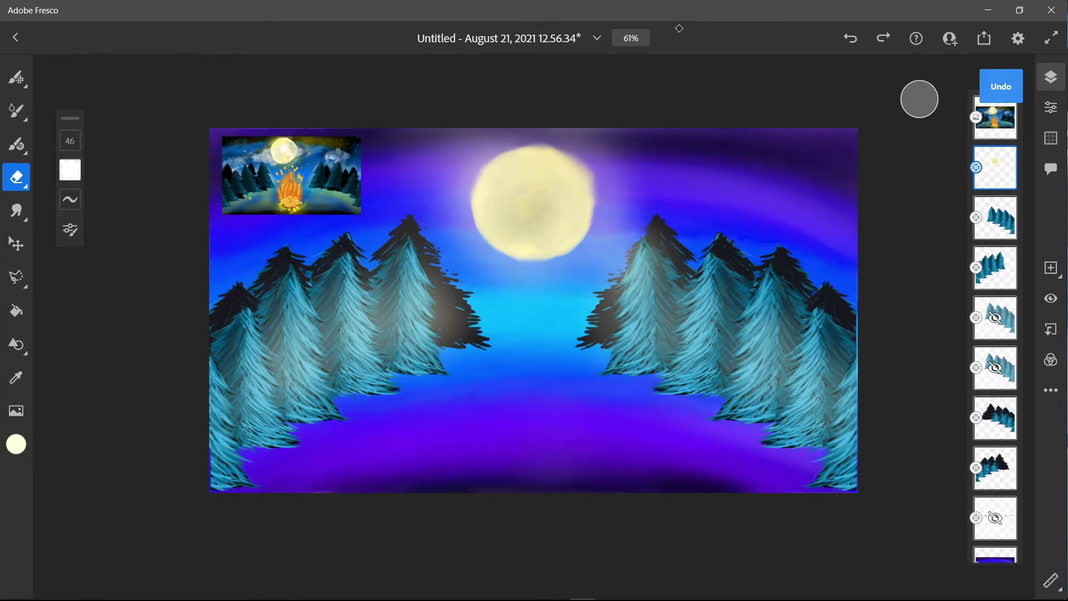
key(ctrl+z)
key(ctrl+z)
key(ctrl+z)
key(ctrl+z)
key(ctrl+z)
key(ctrl+z)
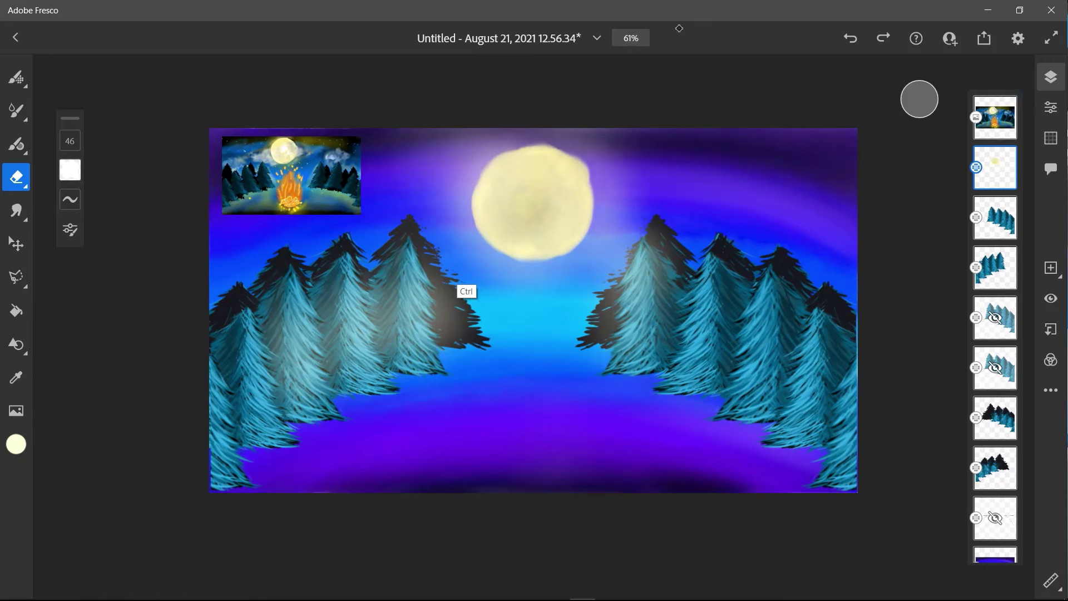
key(ctrl+z)
key(ctrl+z)
key(ctrl+z)
key(ctrl+z)
key(ctrl+z)
key(ctrl+z)
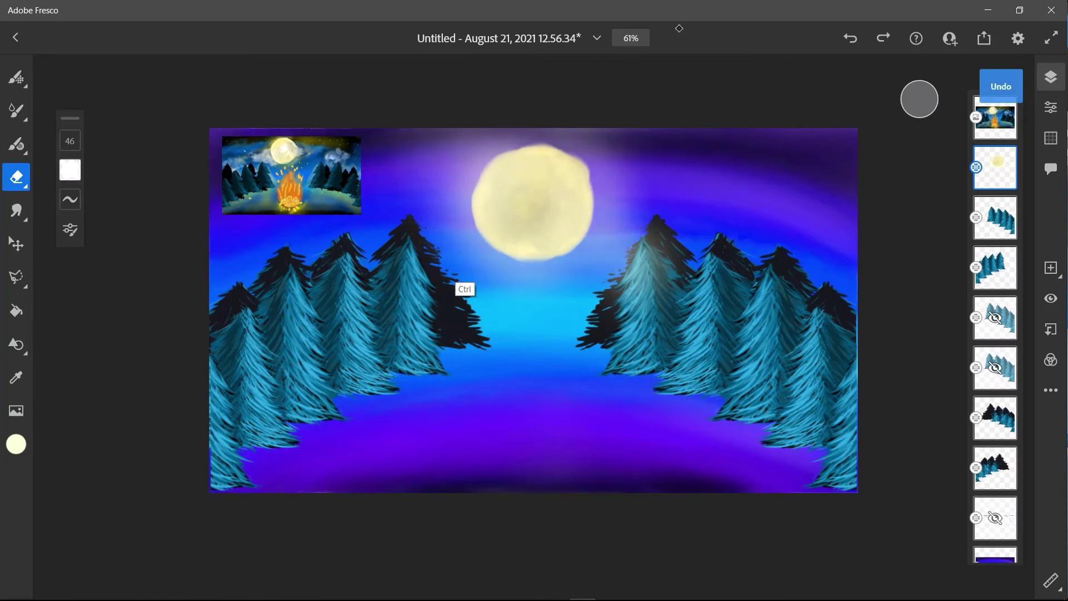
key(ctrl+z)
key(ctrl+z)
- Brighten the moon with pale yellow and spread its soft glow over the trees and ground
click(16, 144)
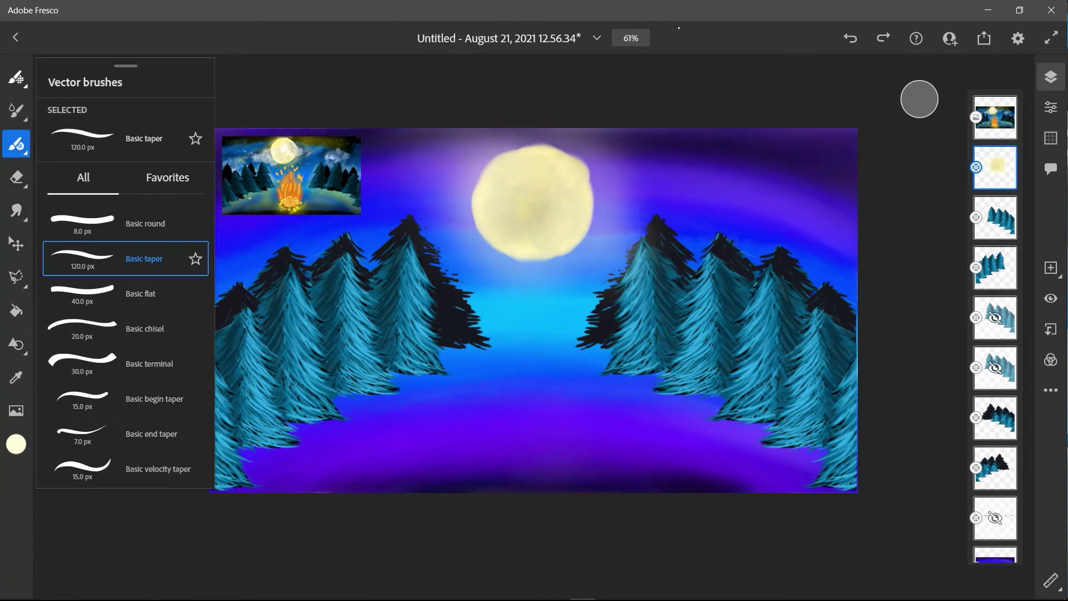
click(16, 110)
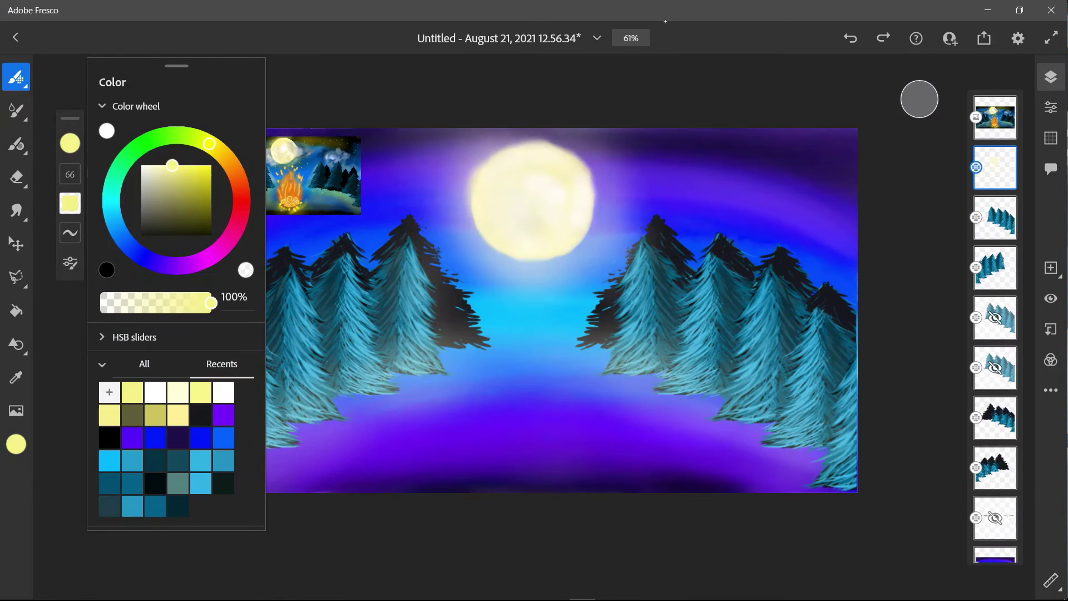
click(16, 77)
click(70, 263)
click(177, 404)
scroll(176, 294, down, 3)
key(Escape)
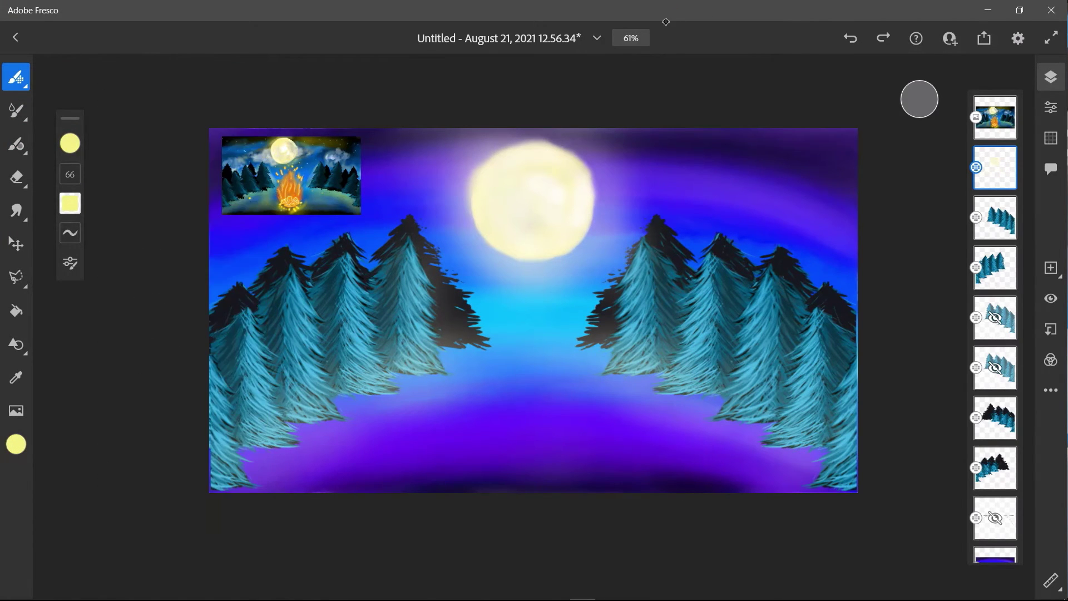
- Undo the last pale yellow brush strokes around the moon
key(ctrl+z)
key(bracketright)
key(ctrl+z)
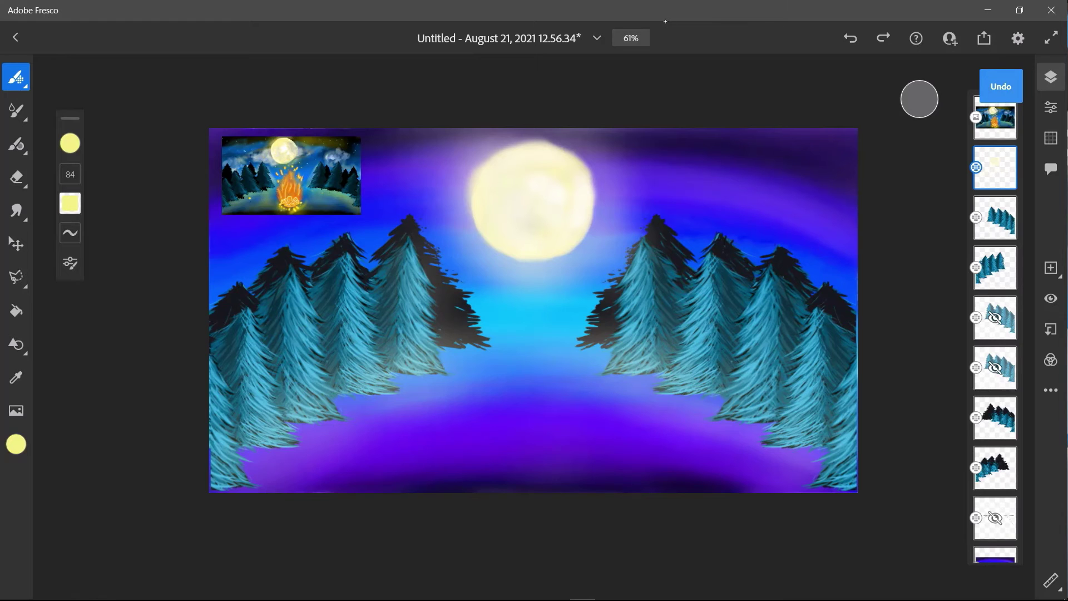
- Enlarge the pale yellow soft brush to size 776
key(bracketright)
key(bracketright)
key(bracketright)
key(bracketright)
key(bracketright)
key(bracketright)
key(bracketleft)
key(bracketleft)
key(bracketleft)
key(bracketleft)
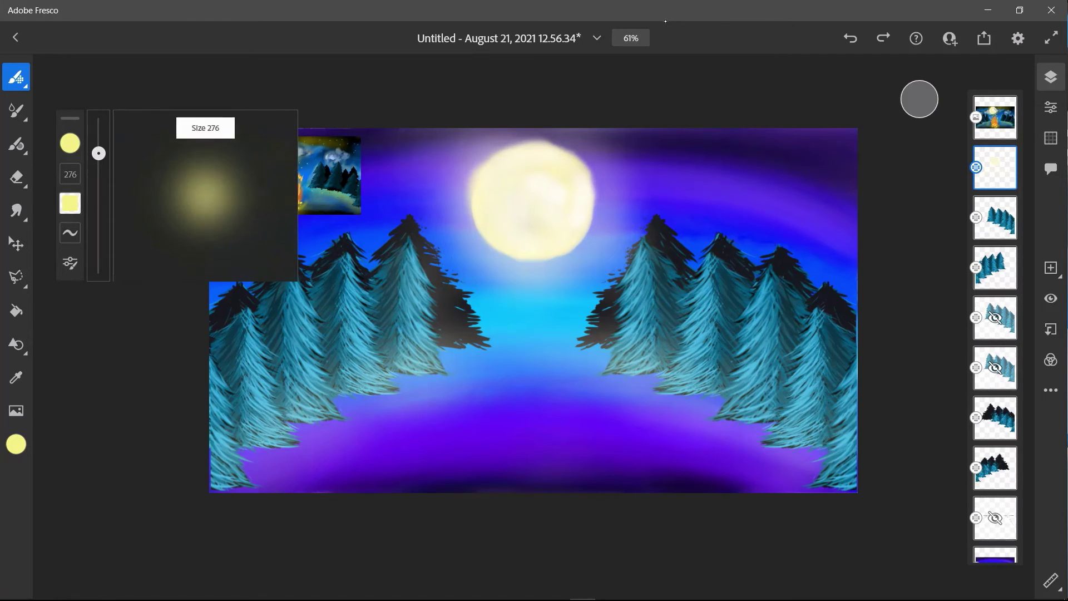
key(bracketleft)
key(bracketleft)
key(bracketleft)
key(bracketleft)
key(bracketleft)
key(bracketleft)
key(bracketleft)
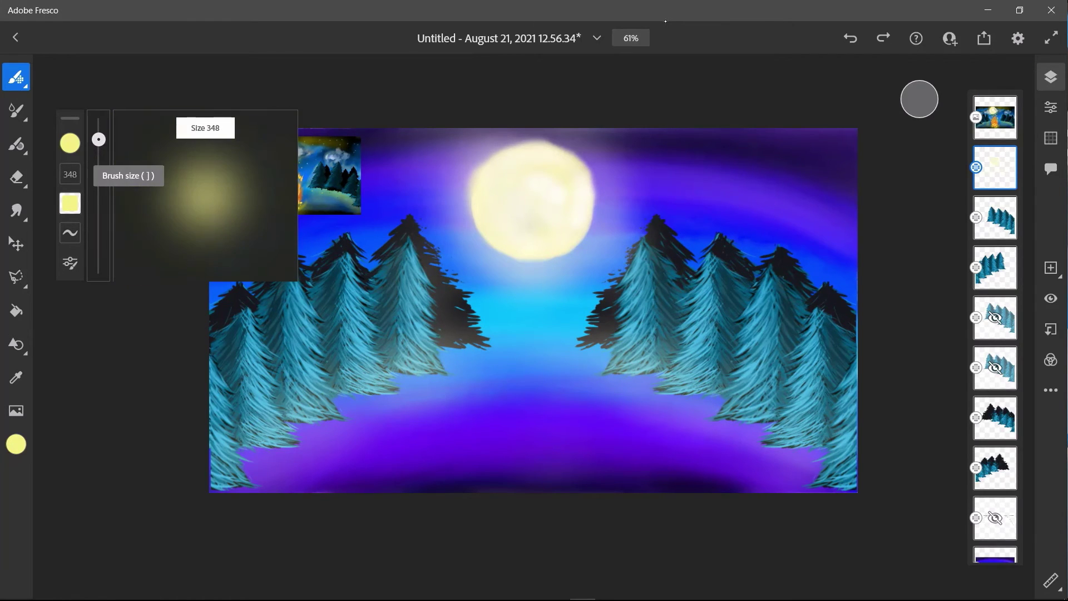
key(bracketright)
key(bracketright)
key(bracketright)
key(bracketright)
key(bracketright)
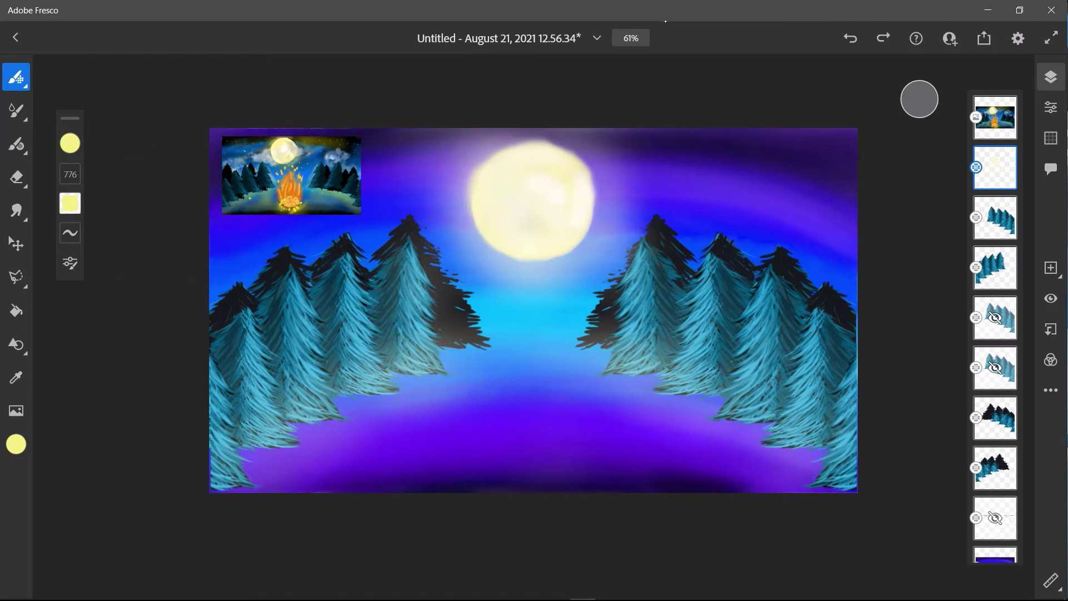
- Lower the pale yellow's opacity to 49% and brush a faint glow over the sky
key(F6)
drag(211, 302, 155, 303)
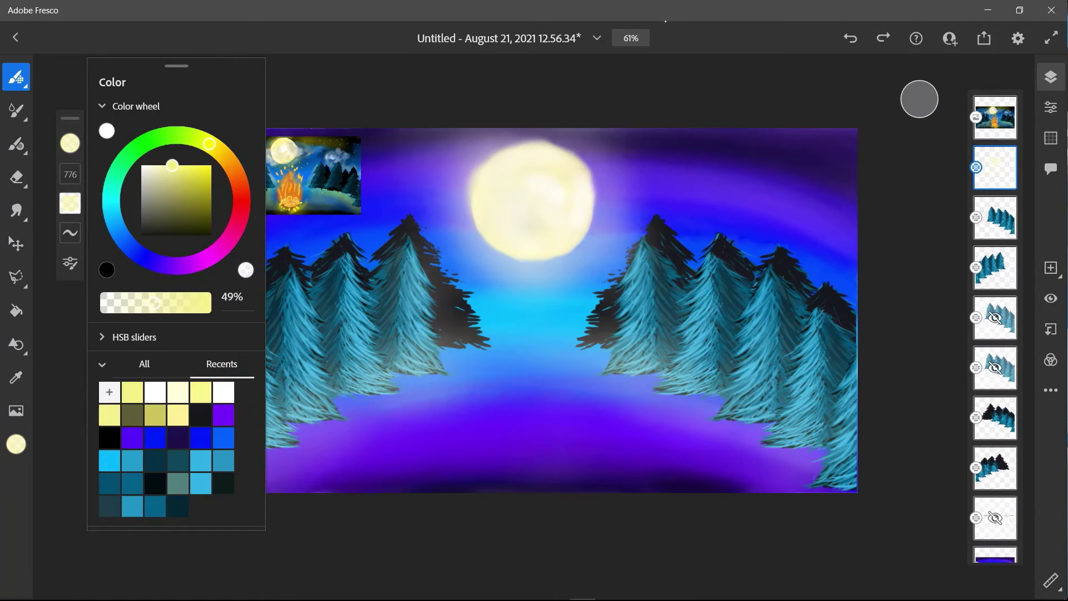
click(384, 175)
drag(384, 175, 365, 217)
- Undo the last faint glow strokes and set the pale yellow's opacity back to 100%
key(ctrl+z)
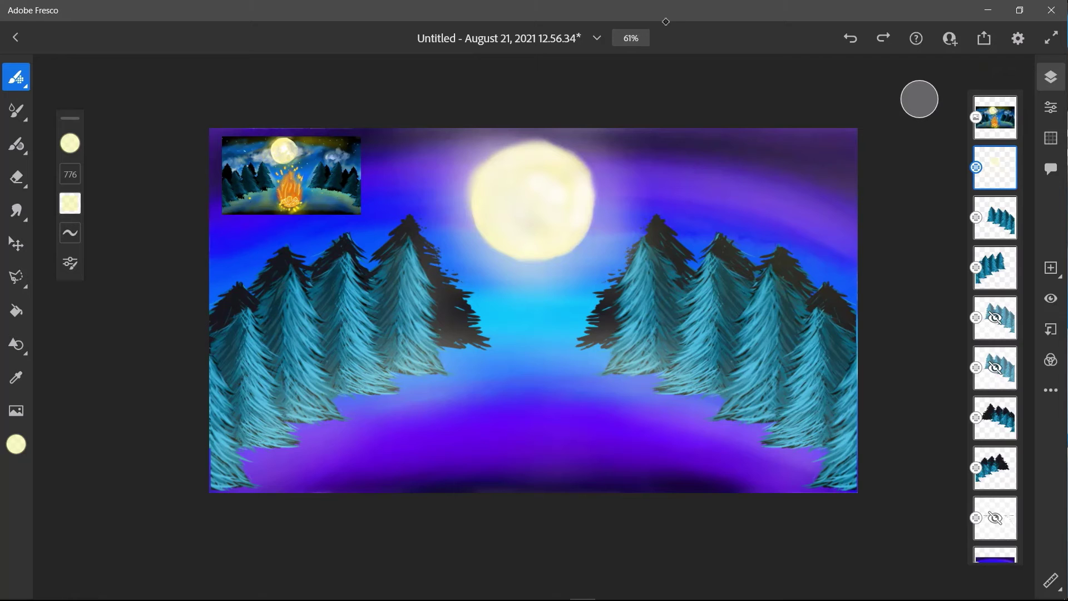
key(ctrl+z)
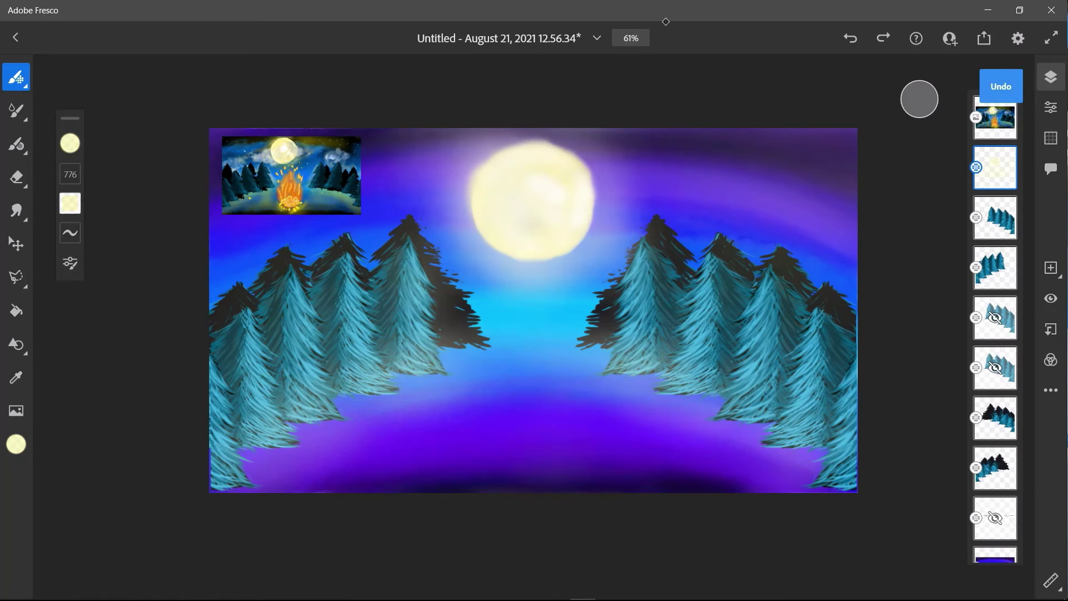
key(ctrl+z)
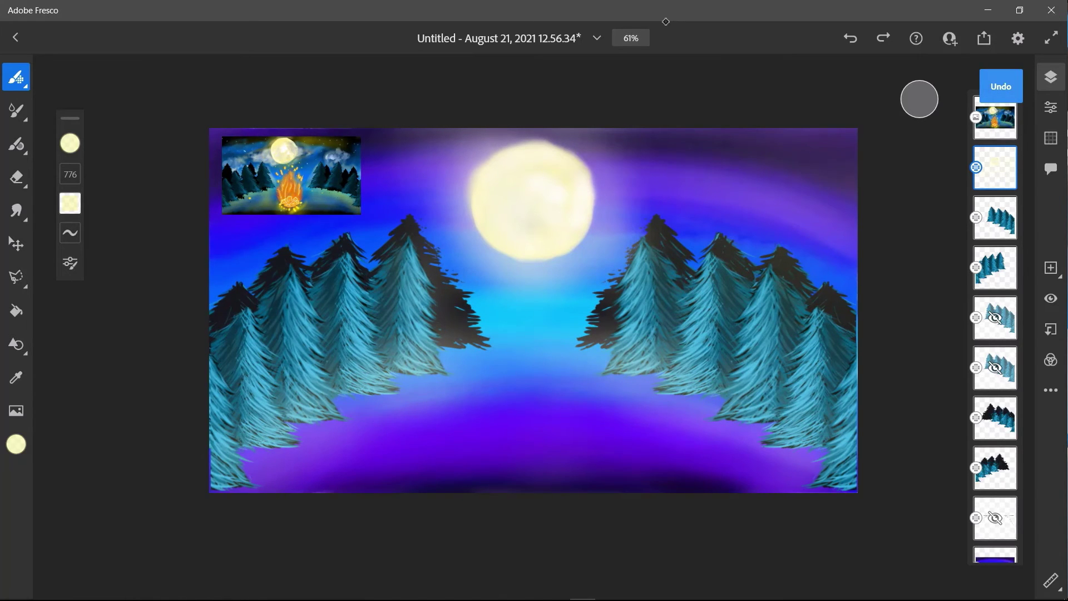
key(c)
drag(149, 303, 211, 303)
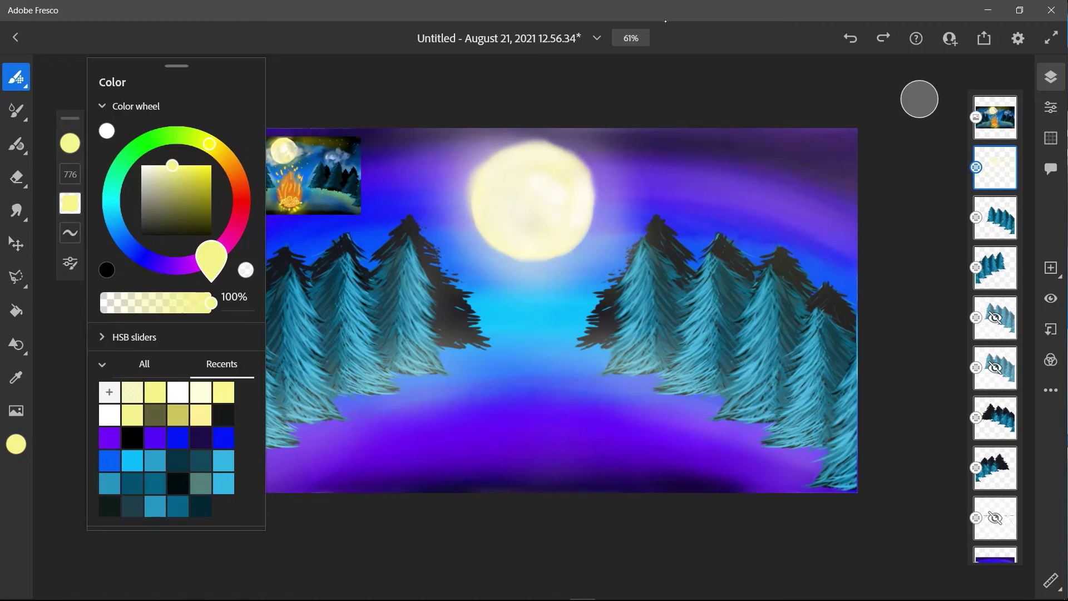
key(Escape)
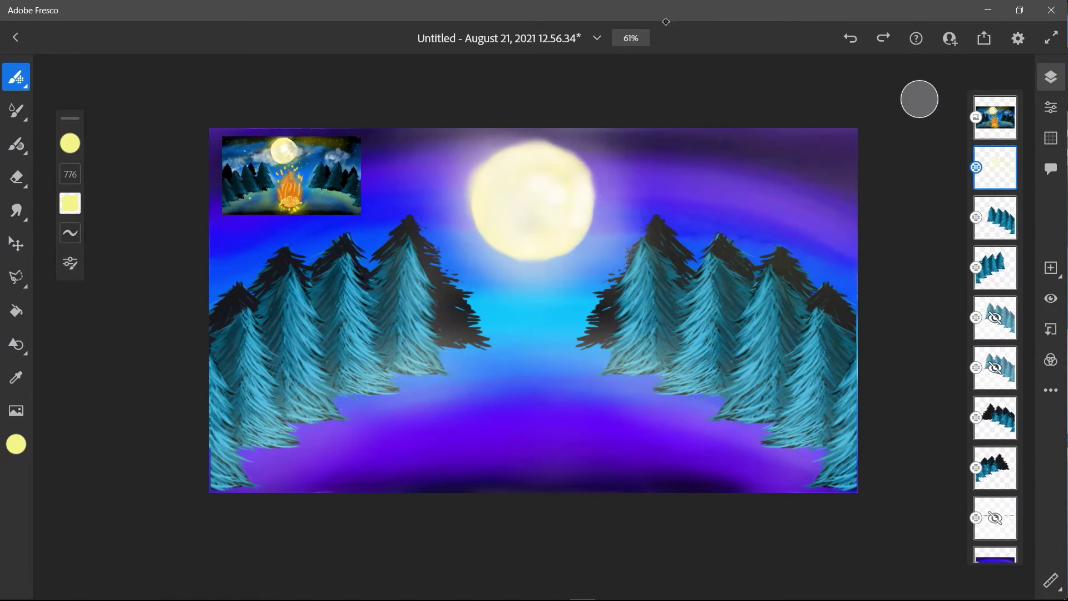
- Set the pixel brush's paint colour to black
click(17, 210)
click(16, 110)
click(16, 77)
key(c)
click(160, 234)
drag(161, 235, 142, 235)
key(c)
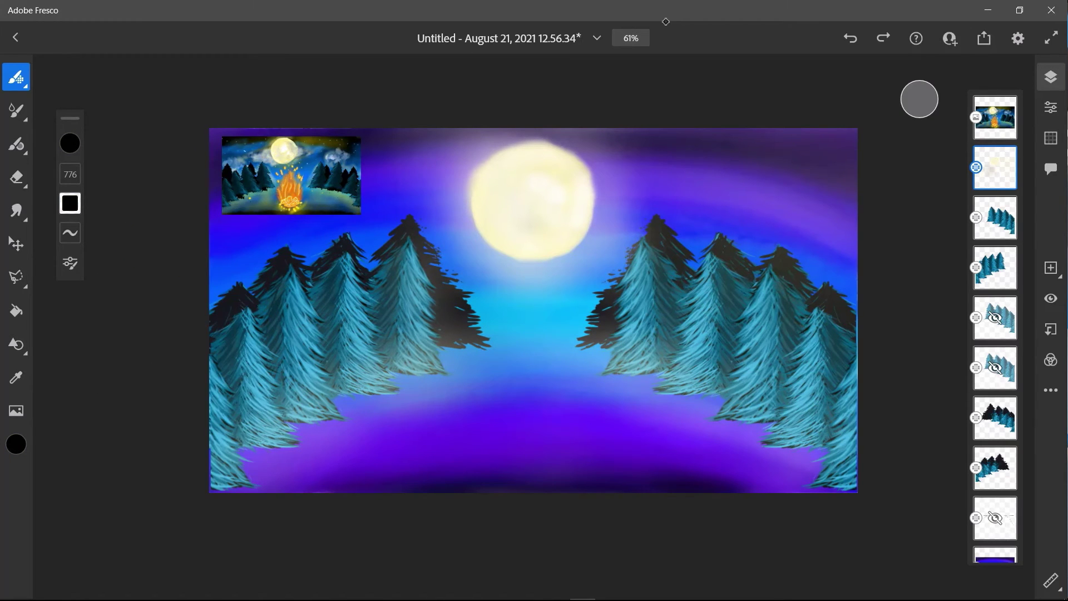
- Try a black brush stroke at size 16 beneath the innermost left tree on the moon layer
drag(70, 174, 70, 253)
click(70, 263)
click(176, 403)
click(70, 263)
drag(471, 349, 445, 363)
key(ctrl+z)
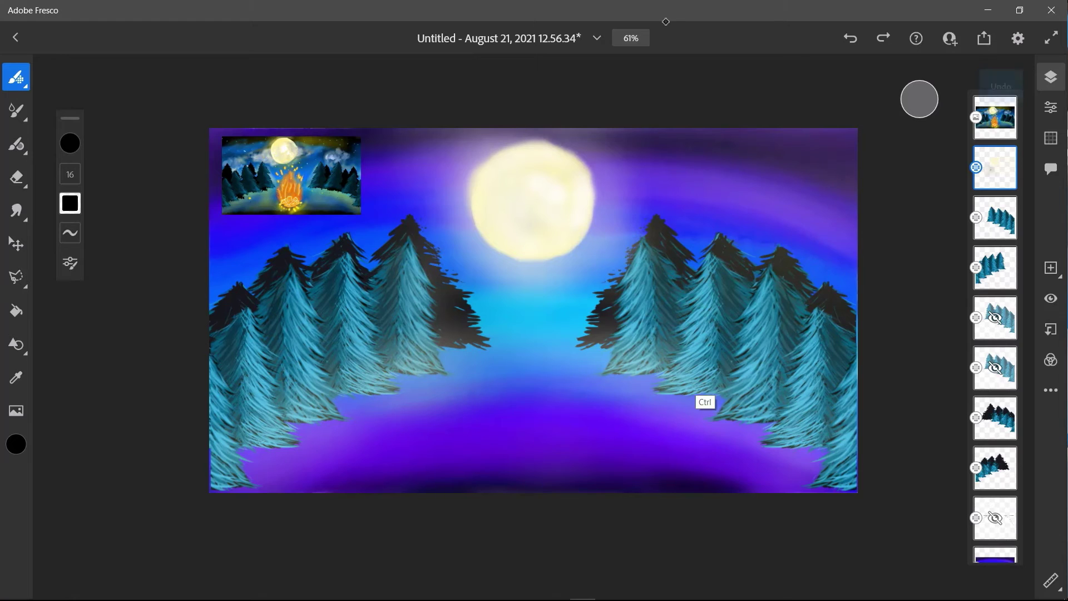
- Select the blue and purple background layer and set the black brush's size to 46
scroll(995, 369, down, 2)
click(995, 488)
drag(466, 349, 441, 353)
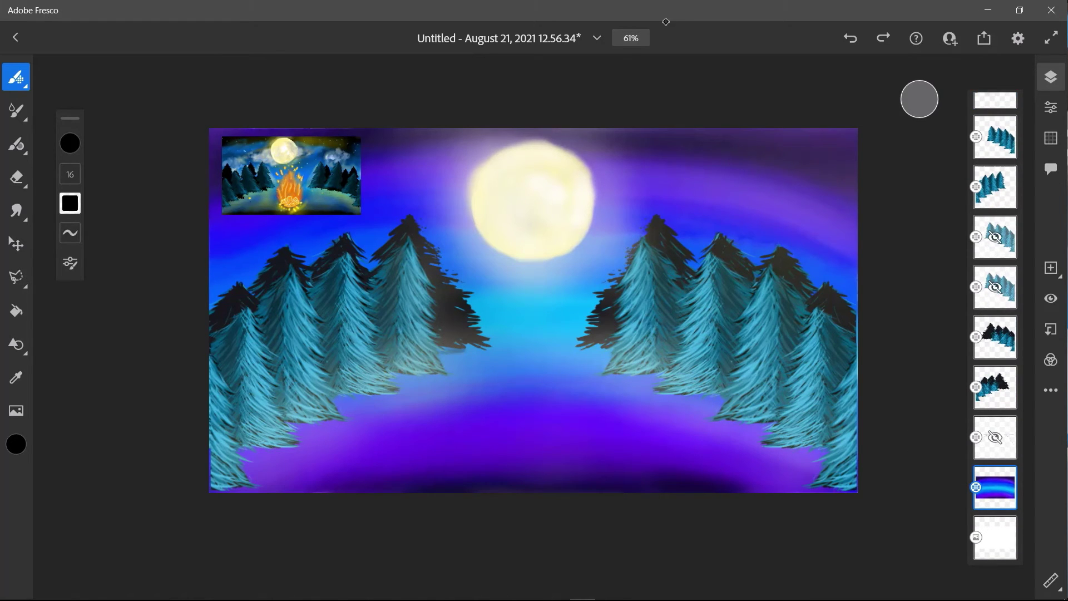
drag(70, 174, 70, 167)
click(70, 143)
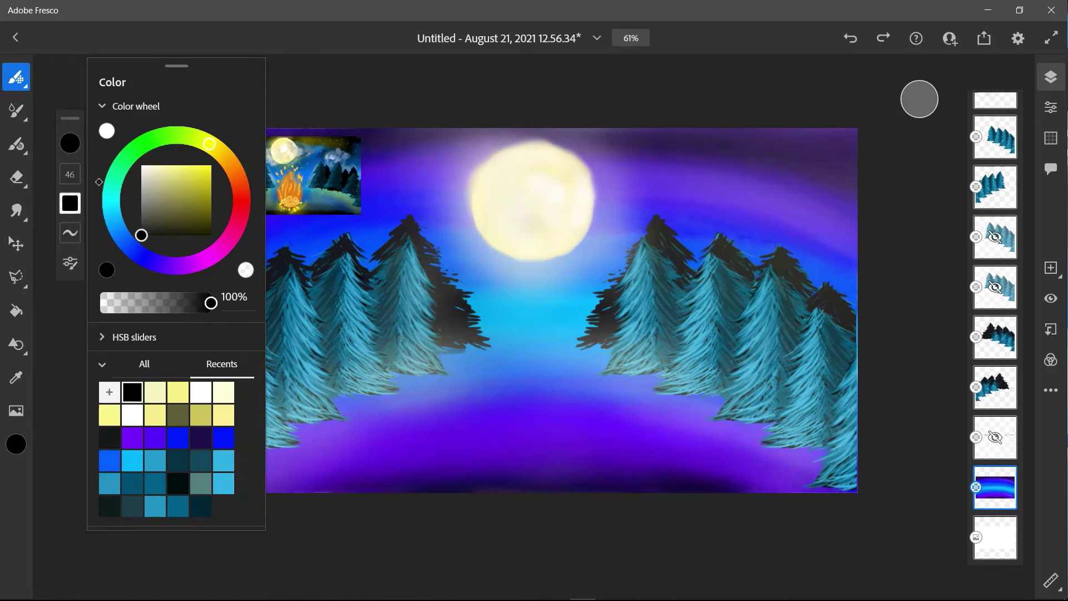
- Paint soft black shadows on the ground beneath the left and right trees and along the horizon between them
click(469, 351)
mouse_move(471, 350)
mouse_down()
mouse_move(445, 356)
mouse_move(434, 376)
mouse_move(340, 396)
mouse_move(328, 425)
mouse_move(287, 429)
mouse_up()
drag(440, 360, 480, 348)
mouse_move(369, 402)
mouse_down()
mouse_move(249, 451)
mouse_move(303, 445)
mouse_move(241, 470)
mouse_up()
drag(250, 486, 209, 492)
mouse_move(210, 460)
mouse_down()
mouse_move(210, 479)
mouse_move(249, 478)
mouse_move(256, 490)
mouse_up()
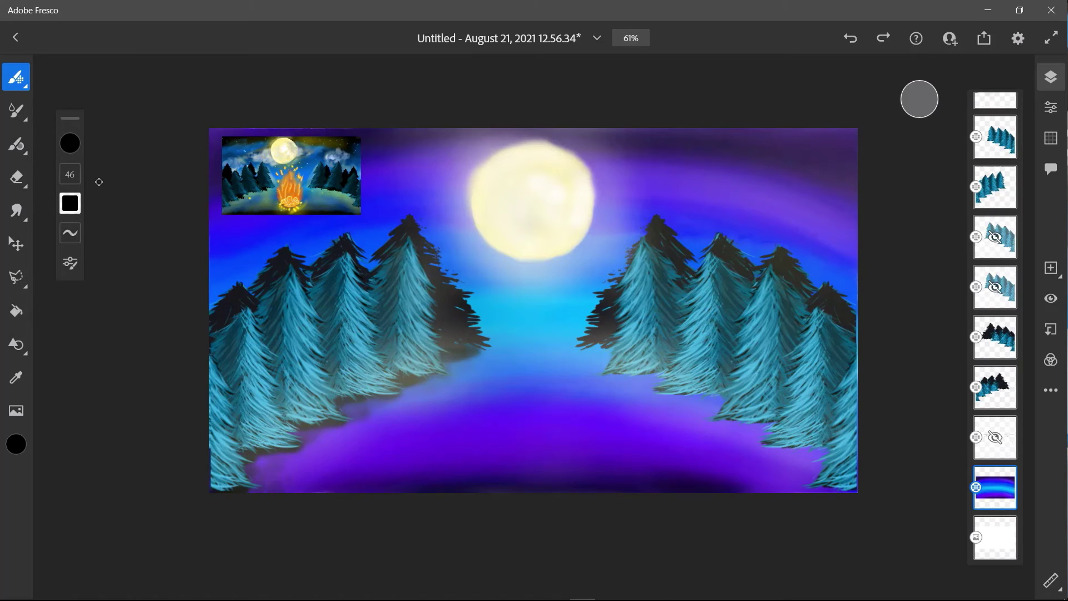
drag(301, 462, 285, 468)
mouse_move(481, 351)
mouse_down()
mouse_move(601, 355)
mouse_move(812, 452)
mouse_move(790, 472)
mouse_move(830, 489)
mouse_move(815, 461)
mouse_move(653, 378)
mouse_up()
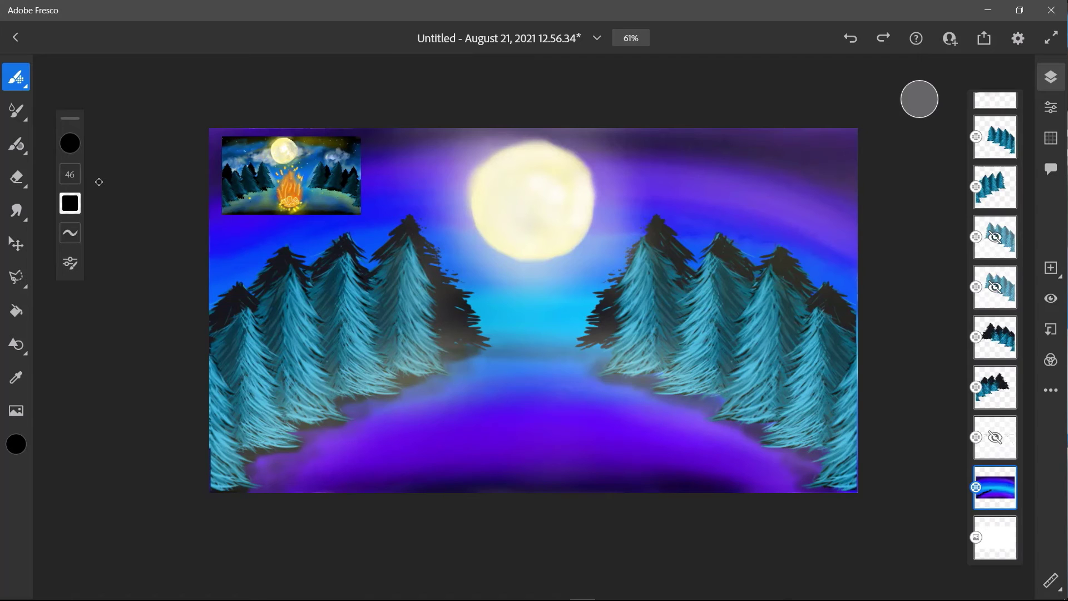
- Smudge the ground shadows beneath the left trees and along the horizon into the blue and purple ground
click(16, 211)
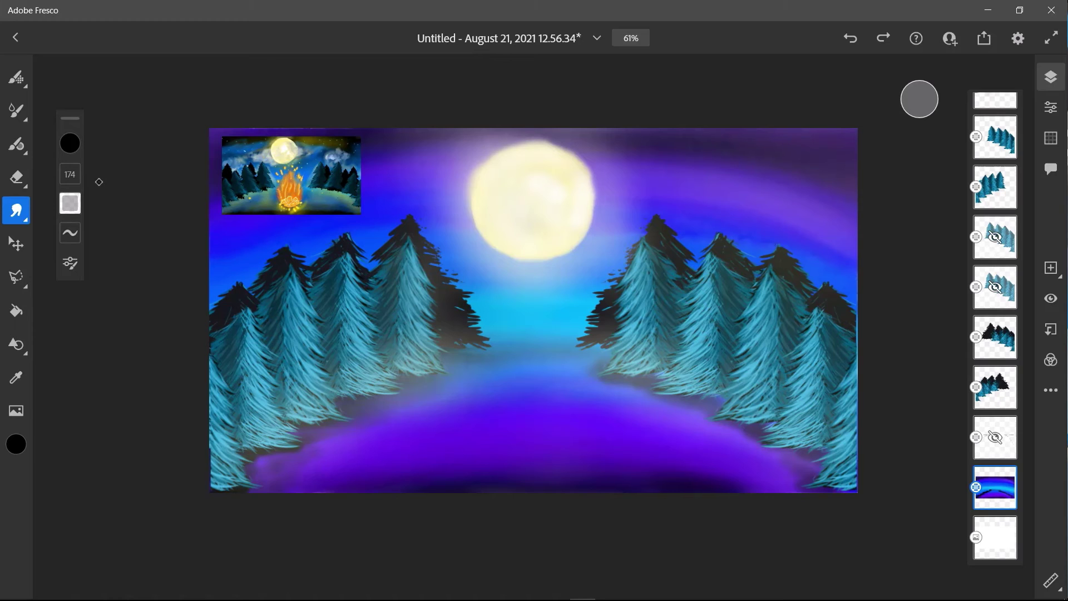
mouse_move(289, 453)
mouse_down()
mouse_move(263, 462)
mouse_move(259, 487)
mouse_up()
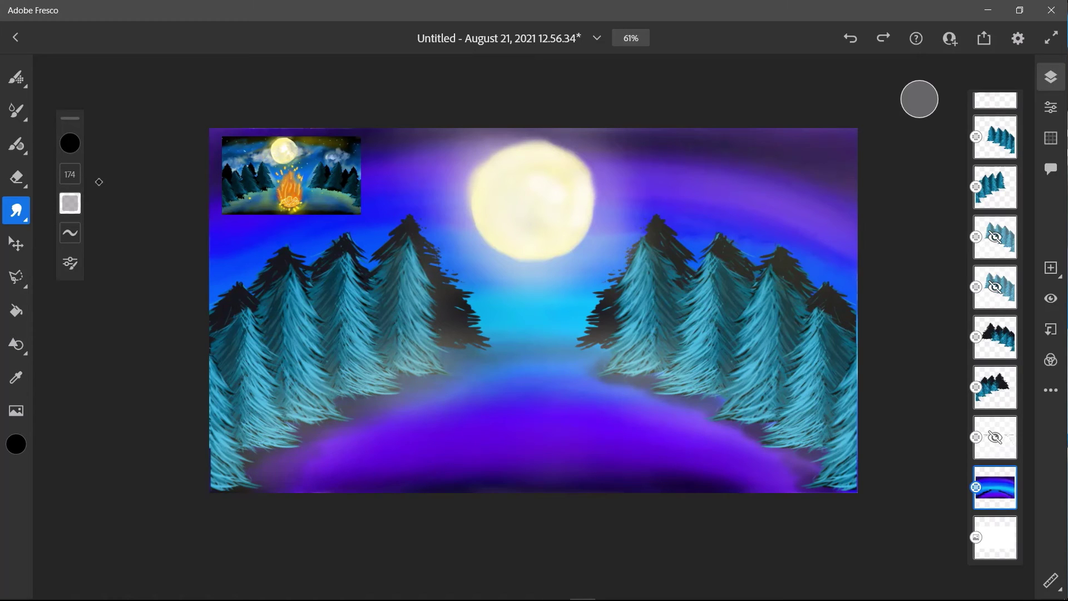
mouse_move(597, 376)
mouse_down()
mouse_move(652, 380)
mouse_move(525, 349)
mouse_move(492, 371)
mouse_up()
- Sample the sky and ground blues and brush them over the horizon area between the tree groups
click(16, 377)
mouse_move(534, 310)
mouse_down()
mouse_move(563, 349)
mouse_move(578, 346)
mouse_move(476, 356)
mouse_up()
key(i)
drag(543, 387, 505, 353)
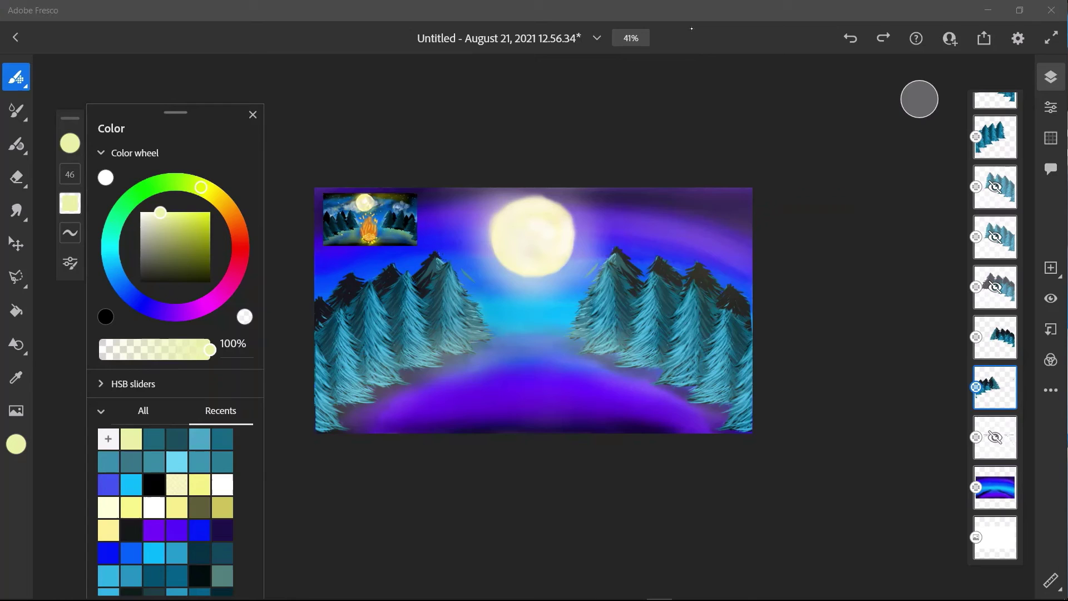
- Erase the stray green marks beside the innermost right and left trees on their respective layers
click(691, 29)
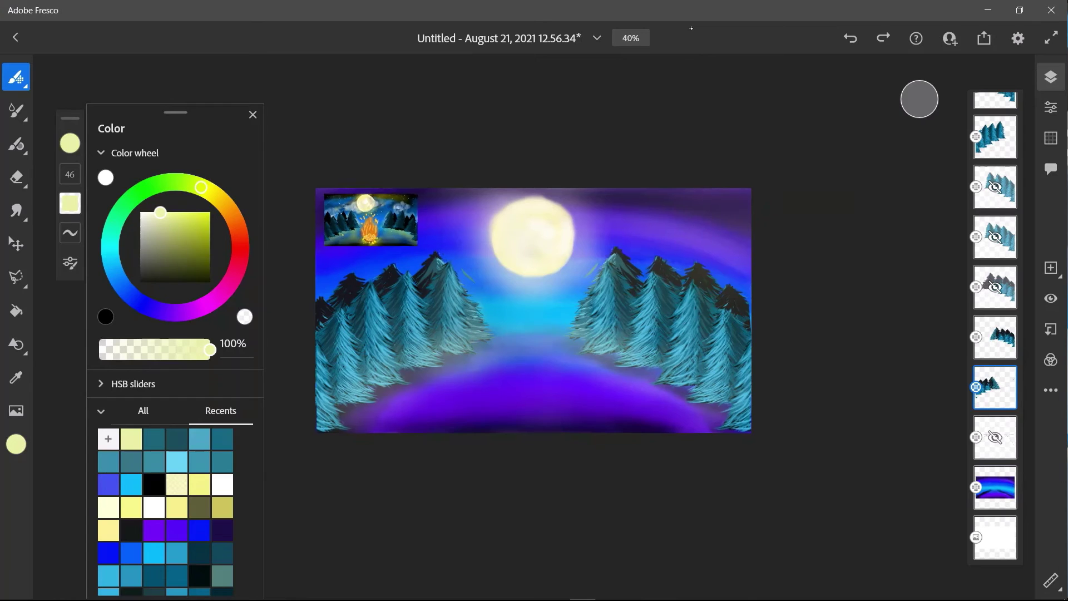
key(ctrl+0)
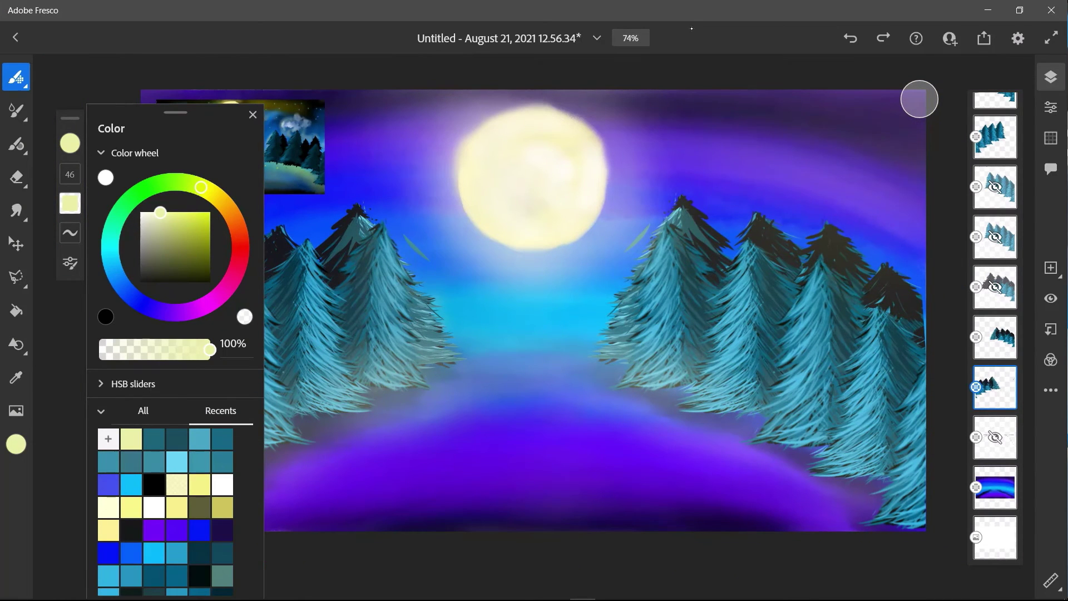
key(e)
drag(628, 250, 645, 231)
scroll(995, 340, up, 1)
click(994, 192)
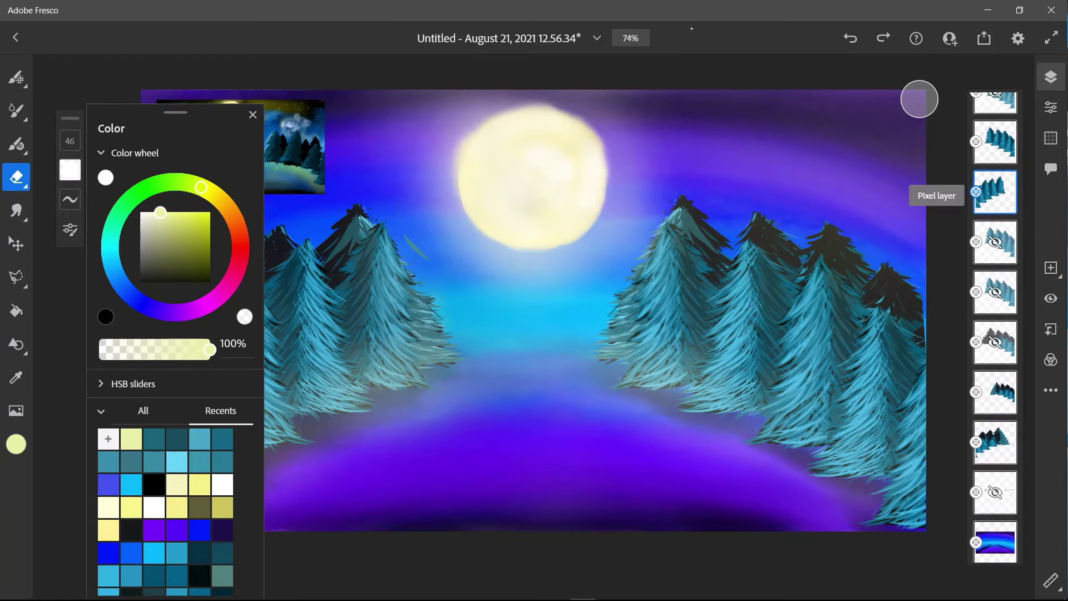
click(995, 443)
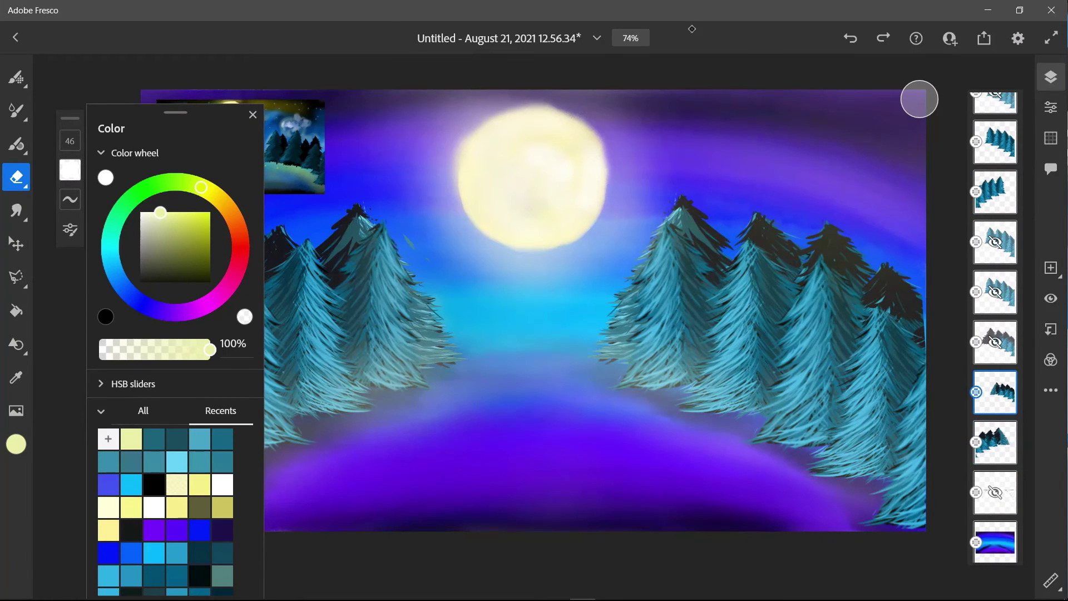
scroll(995, 371, up, 1)
scroll(995, 350, up, 1)
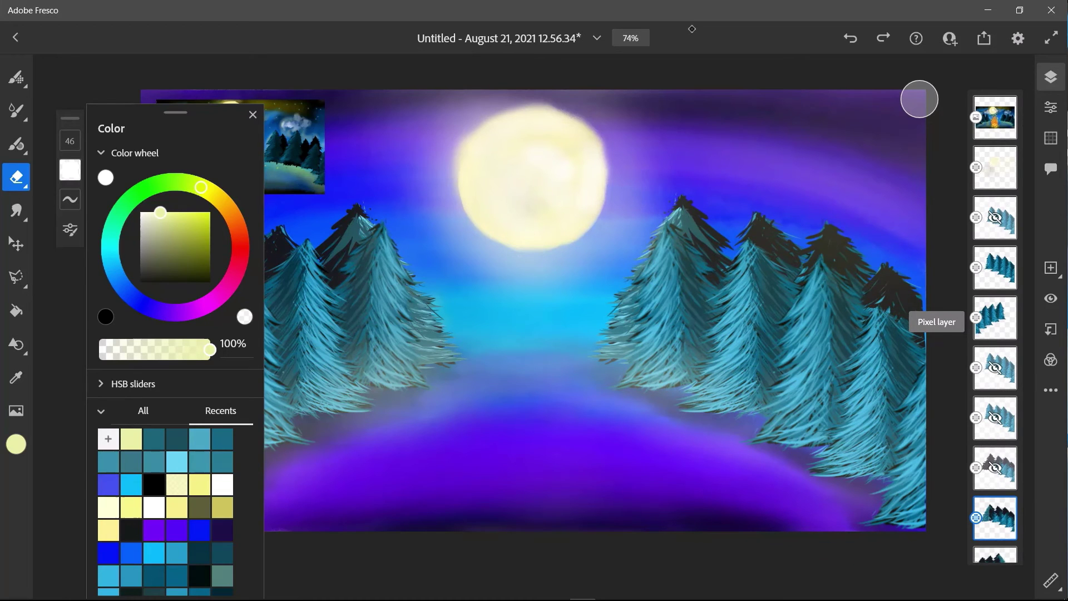
- Switch to the vector brush on a new layer and set its colour to black
click(16, 144)
click(16, 144)
scroll(995, 272, up, 1)
scroll(995, 317, down, 2)
scroll(995, 328, down, 2)
scroll(995, 328, up, 4)
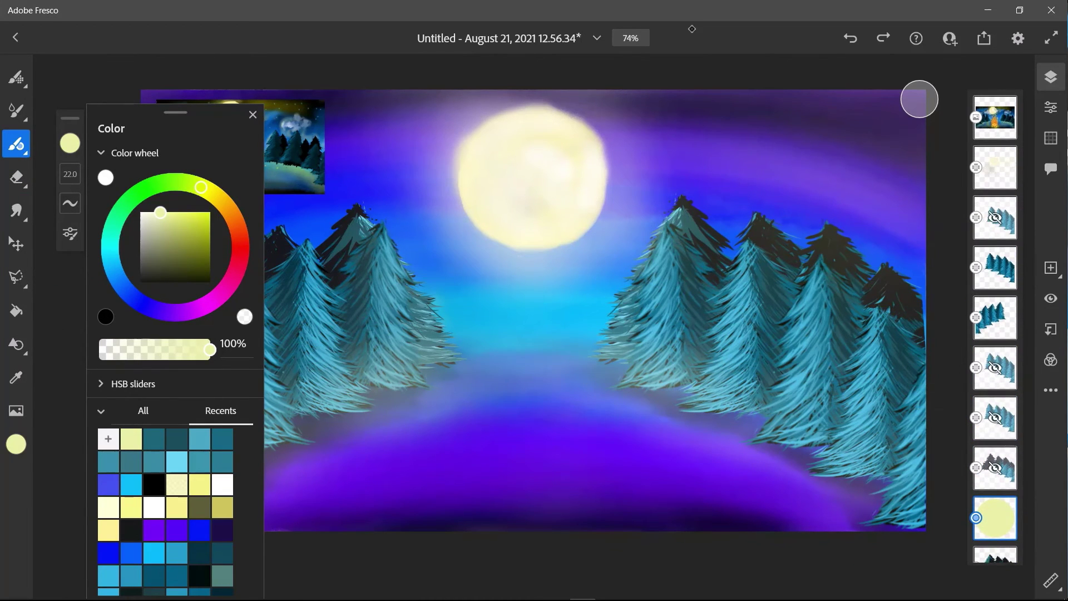
click(692, 29)
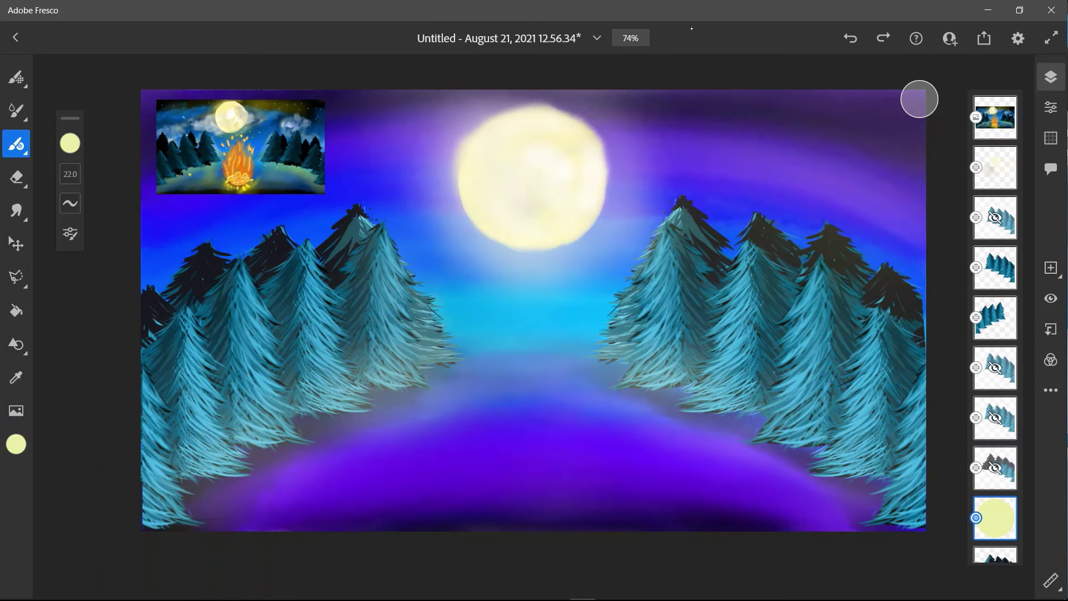
mouse_move(631, 38)
mouse_down()
mouse_move(662, 38)
mouse_move(647, 38)
mouse_up()
click(70, 143)
drag(160, 166, 158, 228)
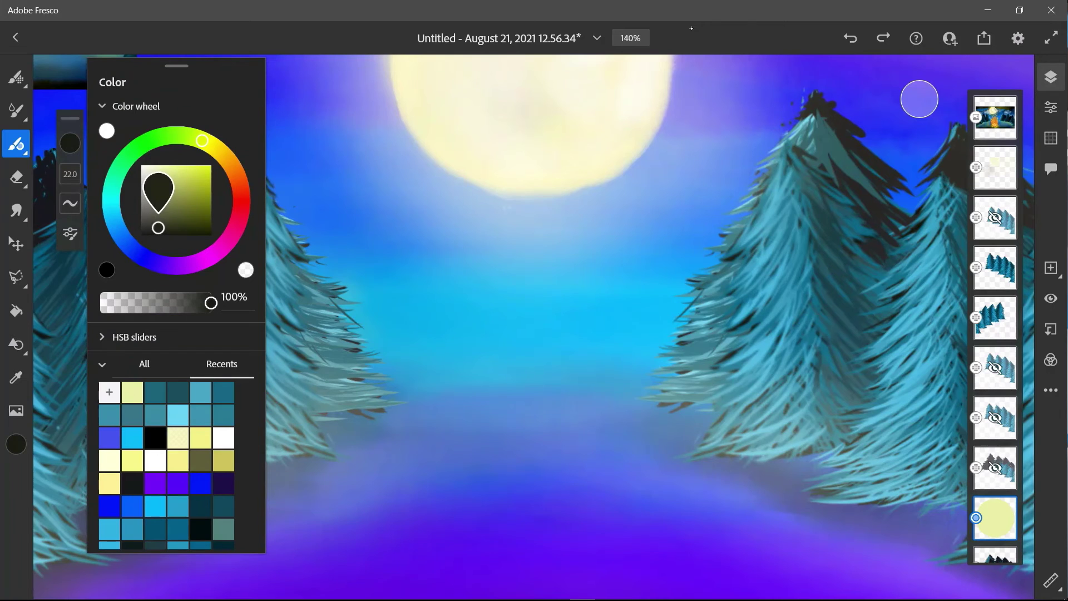
click(692, 28)
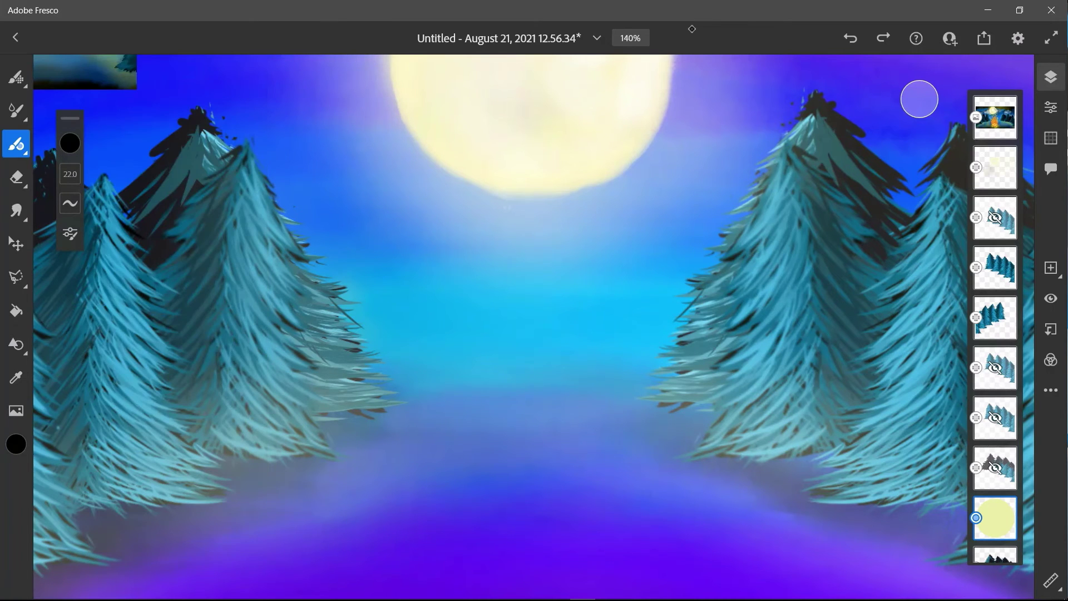
- Draw a thin, gently arched black horizon line between the two tree groups, undoing unsatisfactory attempts
drag(388, 397, 675, 397)
key(ctrl+z)
drag(315, 421, 706, 408)
key(ctrl+z)
drag(314, 419, 716, 418)
key(ctrl+z)
key(ctrl+minus)
scroll(534, 300, down, 5)
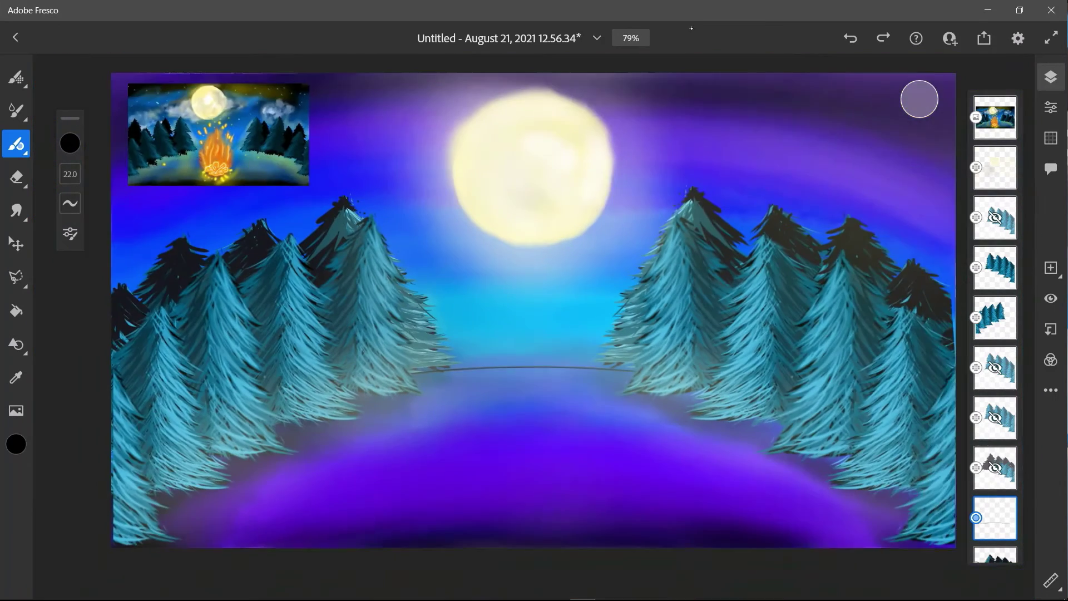
key(ctrl+plus)
click(631, 37)
text(100)
key(Return)
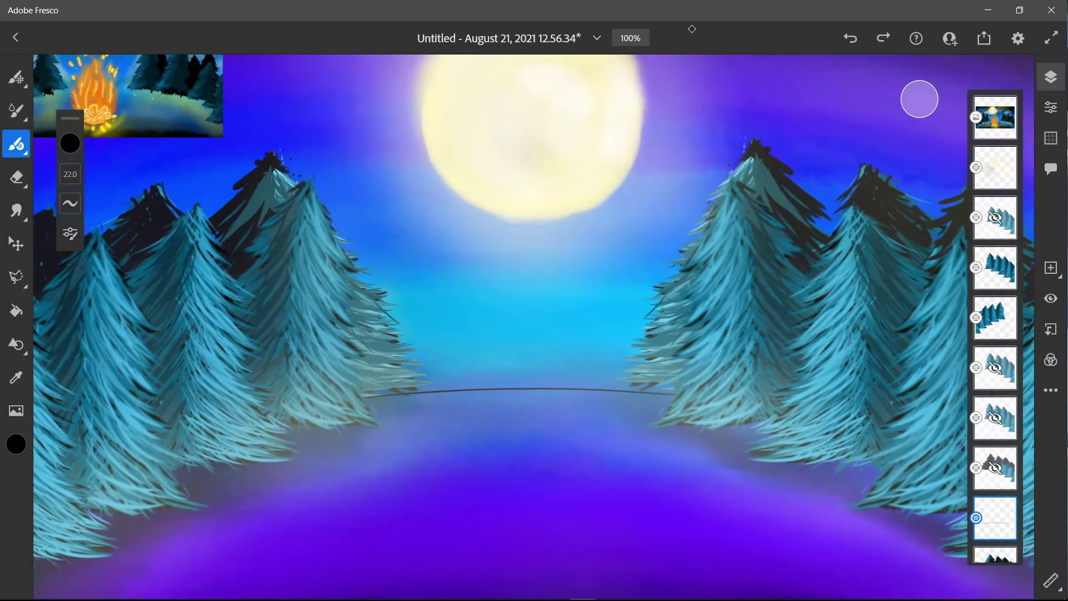
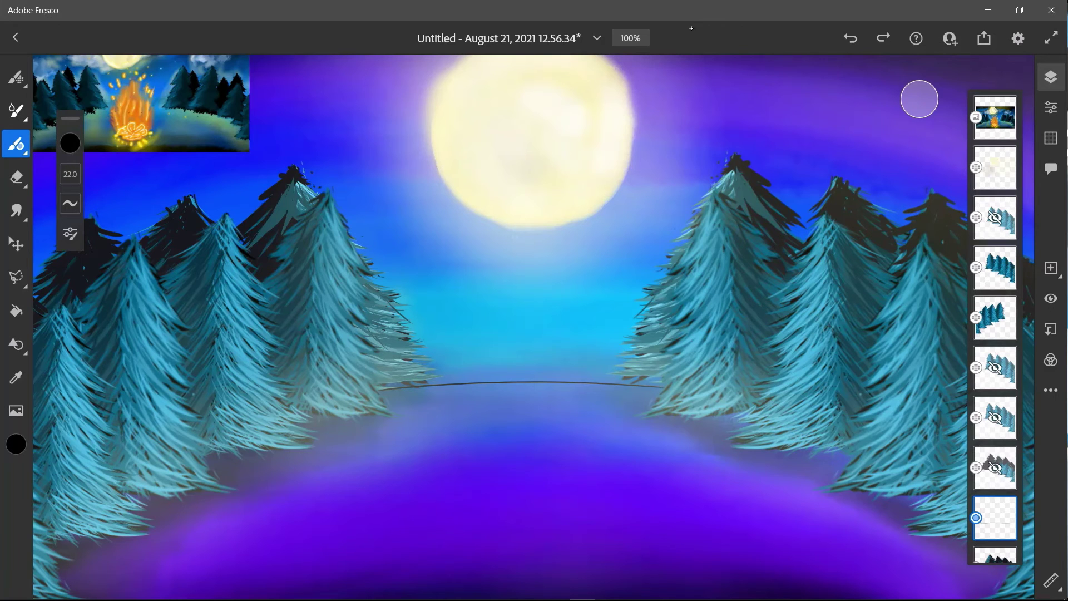
- Switch to the pixel brush and set it to bright sky blue at size 53
key(b)
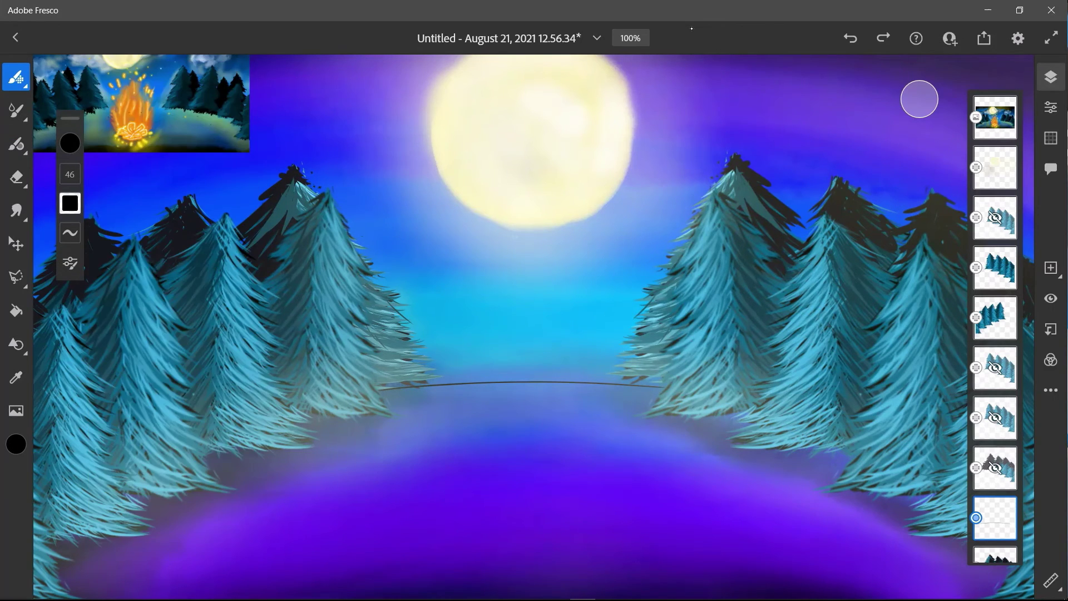
click(70, 143)
click(113, 218)
drag(207, 182, 212, 165)
drag(115, 227, 115, 223)
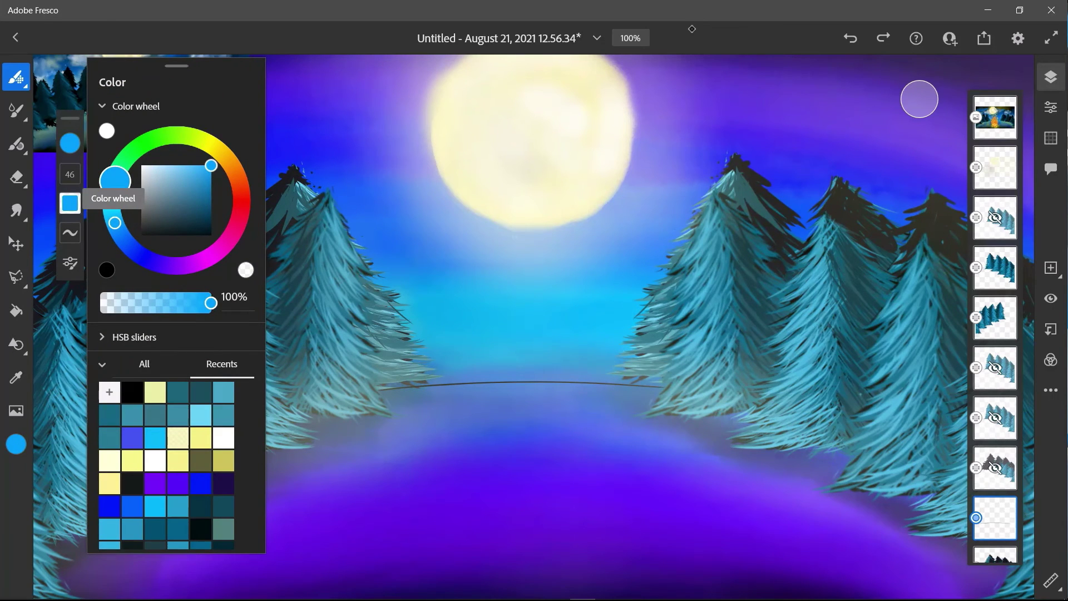
click(70, 143)
mouse_move(70, 174)
mouse_down()
mouse_move(70, 183)
mouse_move(70, 170)
mouse_up()
- On the right-hand black pine layer, paint a sky-blue band across the ground and a deeper blue arc beneath it, extending along the lower left
click(994, 555)
mouse_move(345, 430)
mouse_down()
mouse_move(556, 417)
mouse_move(400, 401)
mouse_move(692, 420)
mouse_up()
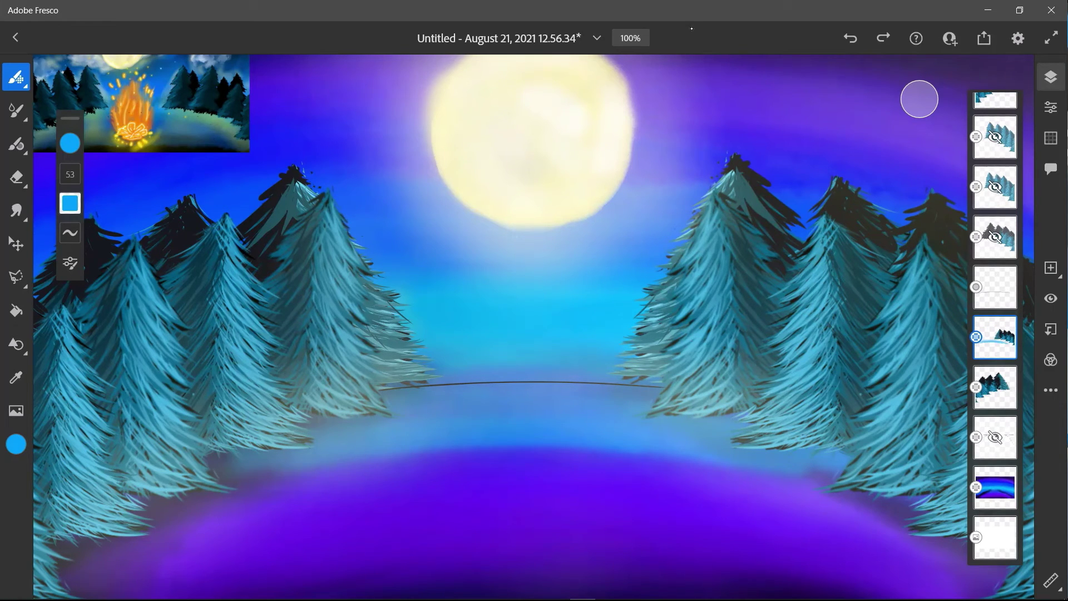
click(70, 143)
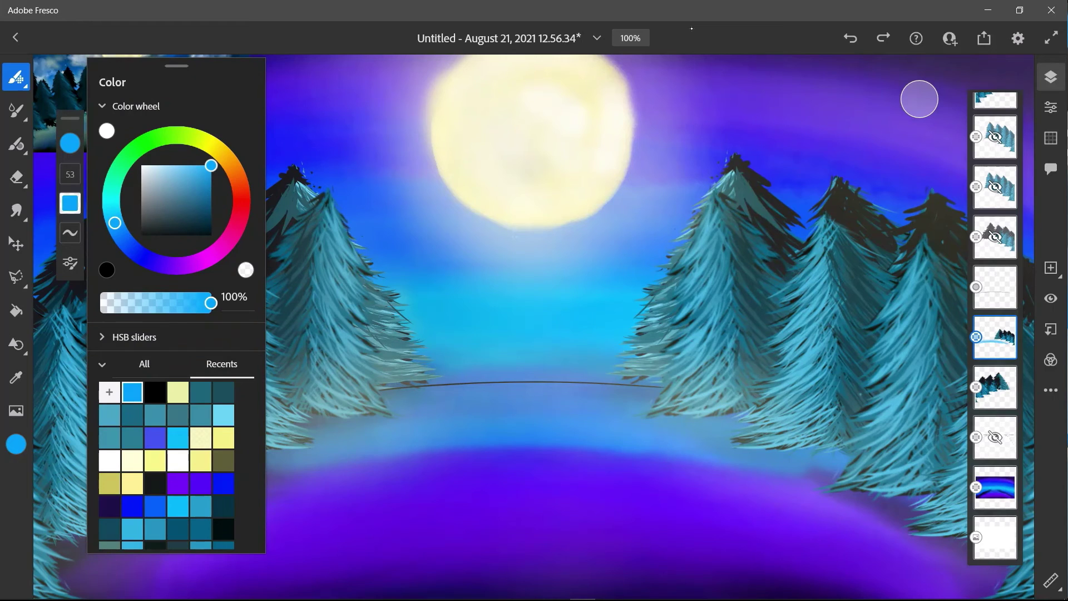
drag(115, 222, 128, 245)
click(70, 143)
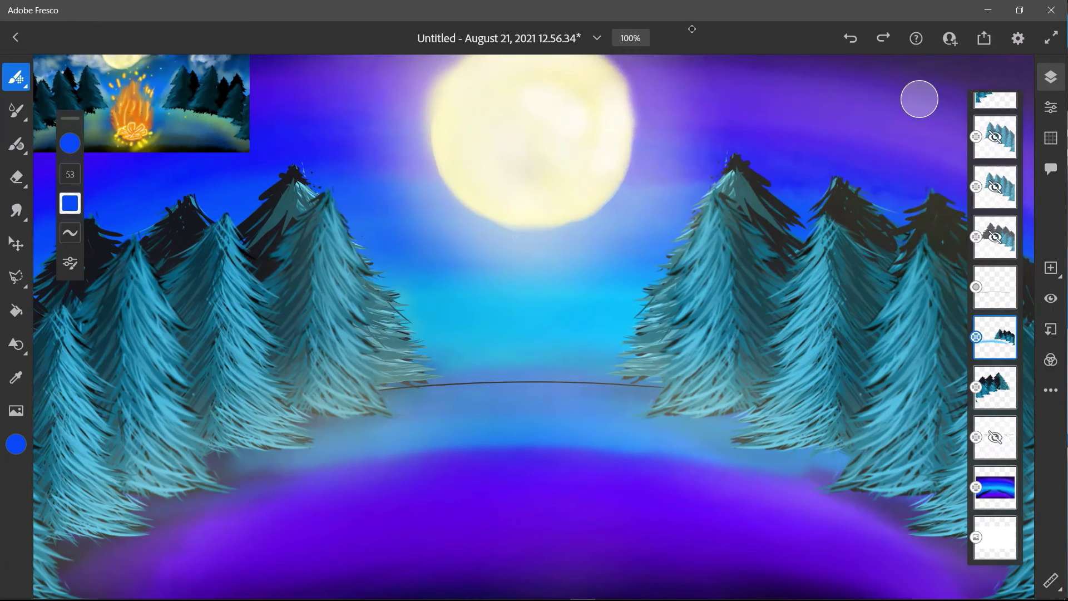
mouse_move(155, 520)
mouse_down()
mouse_move(534, 465)
mouse_move(915, 512)
mouse_up()
drag(223, 509, 89, 540)
drag(222, 472, 81, 541)
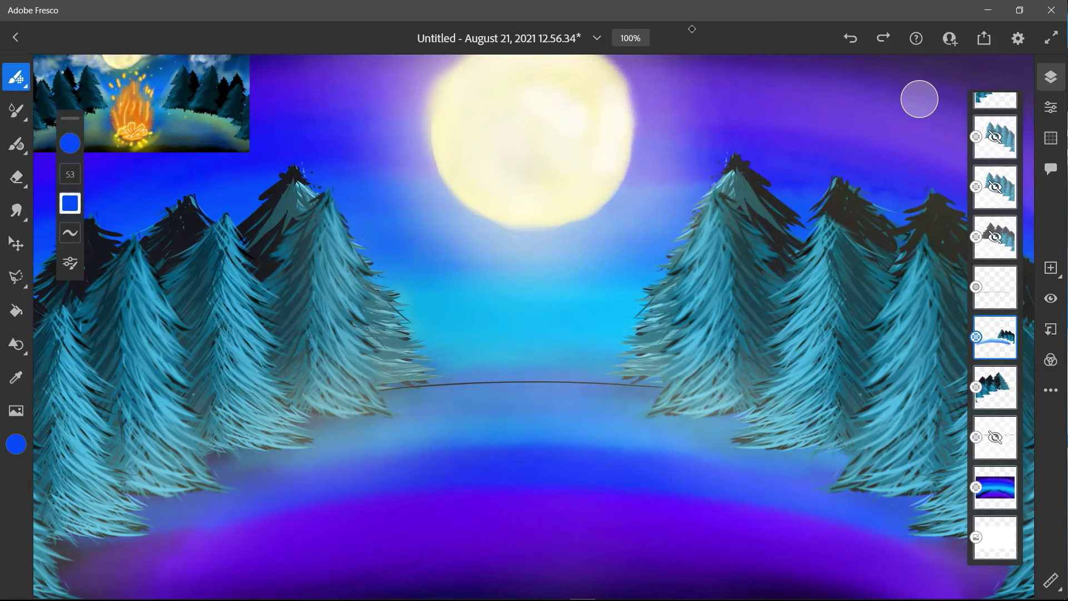
- Change the brush colour to violet-blue and paint a curved band across the purple ground
click(70, 143)
drag(129, 245, 144, 256)
click(71, 143)
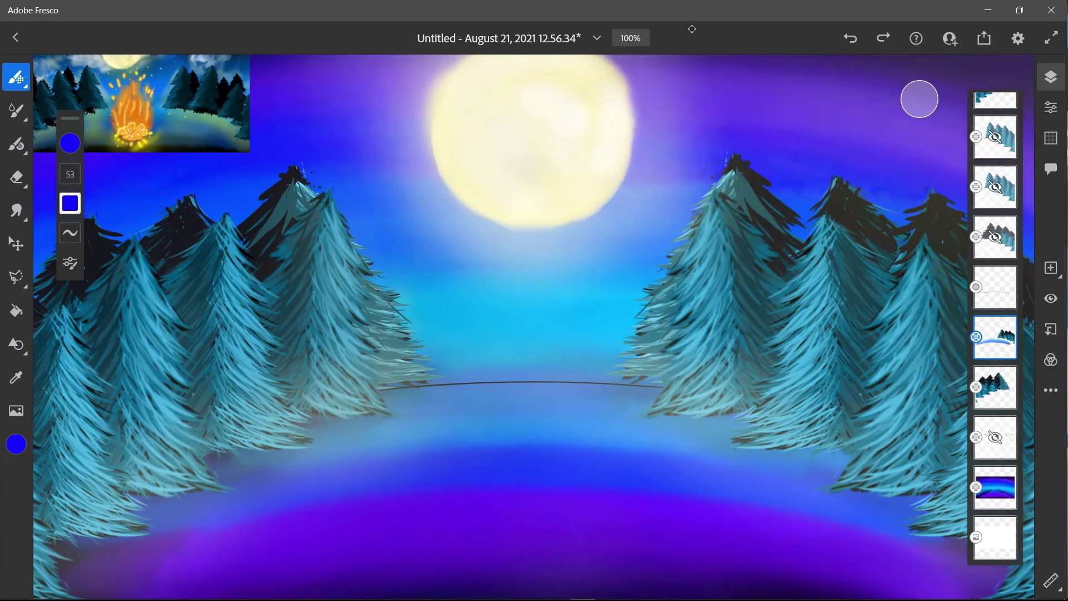
mouse_move(267, 522)
mouse_down()
mouse_move(598, 511)
mouse_move(823, 523)
mouse_up()
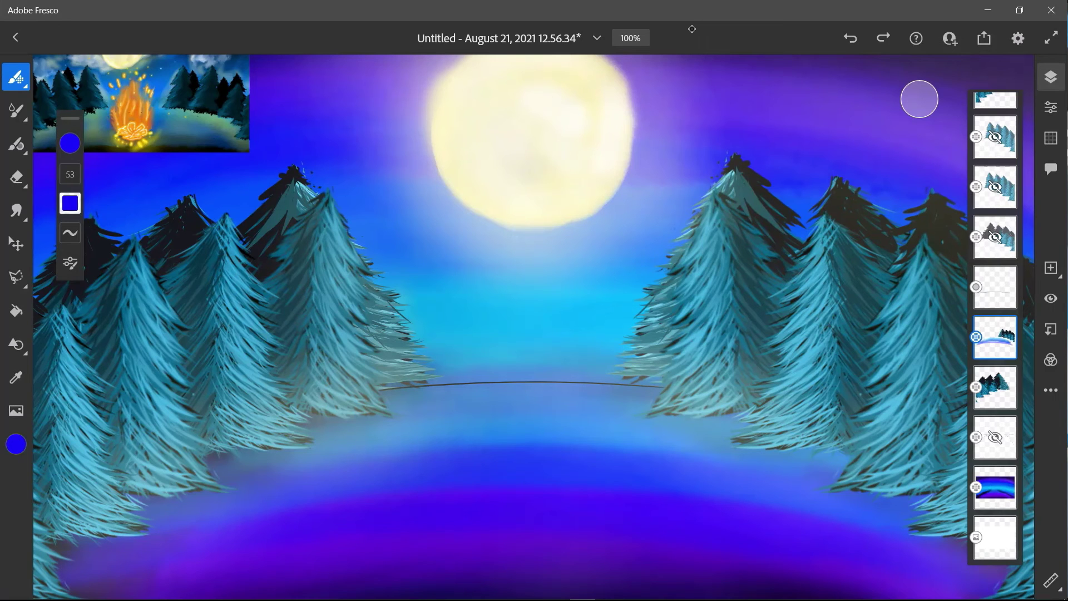
- Darken the brush colour to navy and paint curved shadow bands across the lower foreground
key(c)
click(212, 162)
drag(210, 180, 211, 208)
mouse_move(233, 576)
mouse_down()
mouse_move(363, 548)
mouse_move(209, 566)
mouse_move(522, 552)
mouse_move(787, 559)
mouse_up()
drag(459, 525, 329, 523)
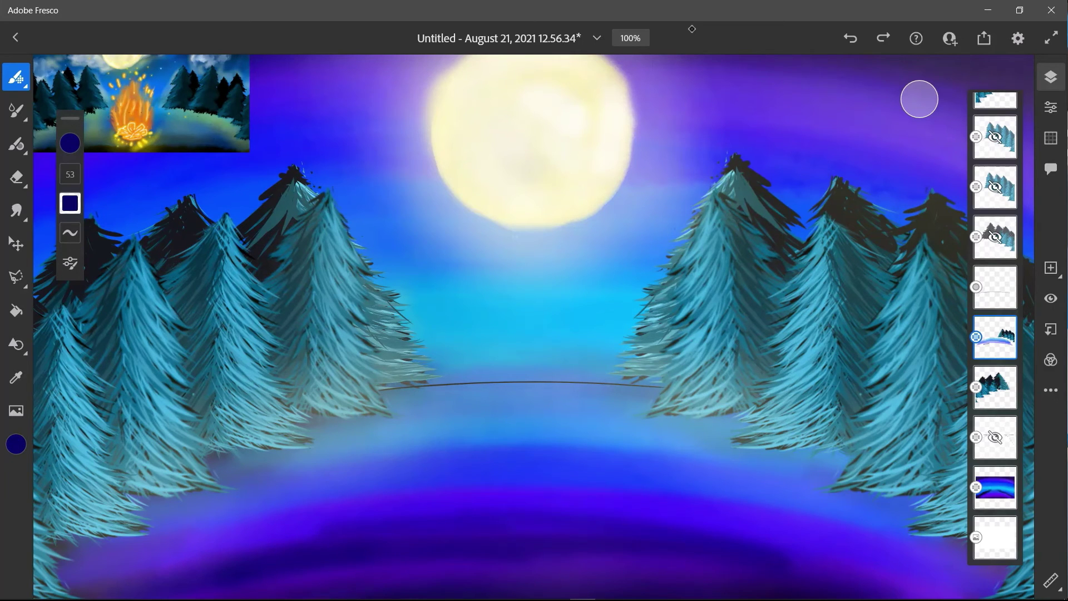
drag(428, 517, 940, 578)
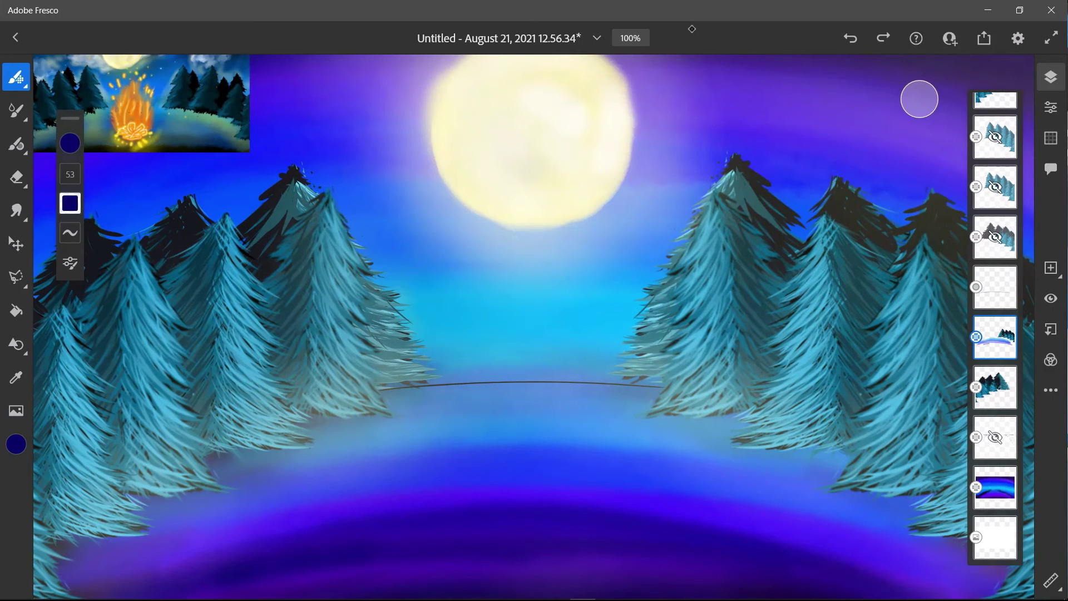
- Switch to the Smudge tool and look through its Rakes, Painting and FX brushes
click(17, 211)
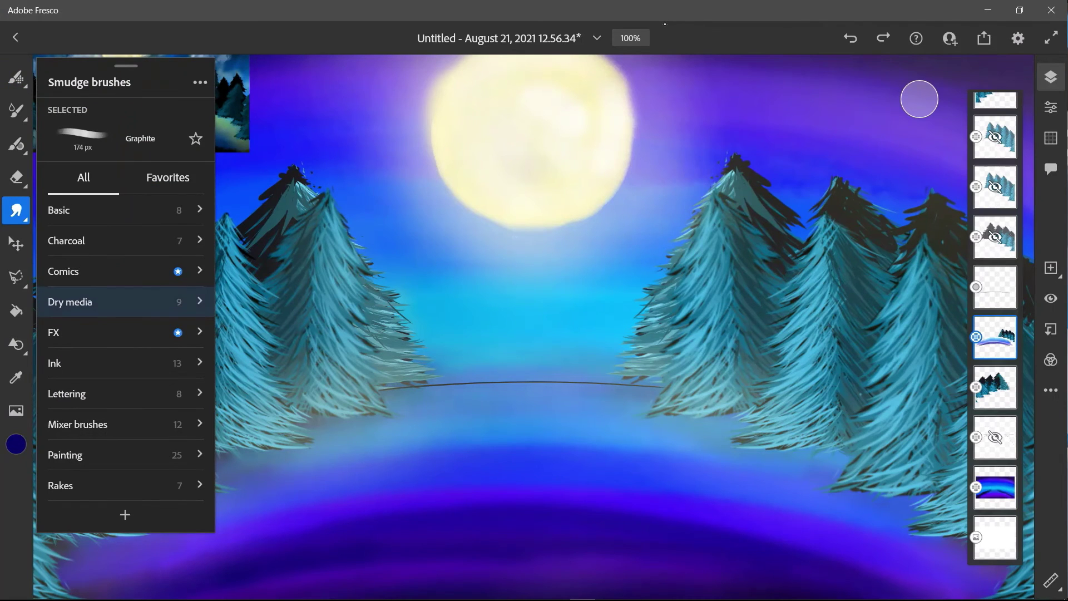
click(112, 485)
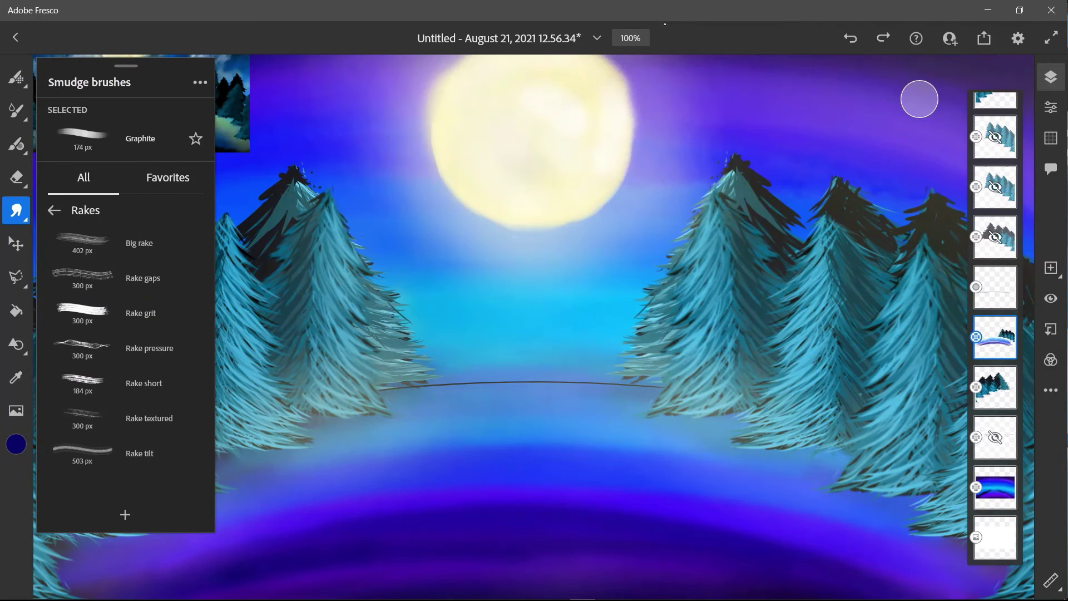
click(54, 210)
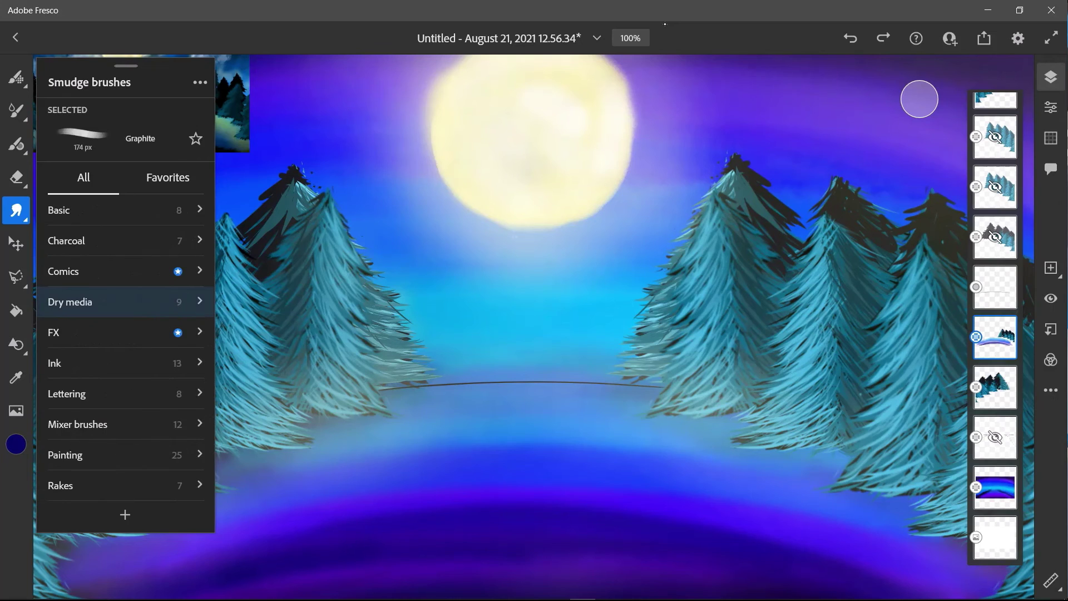
click(67, 450)
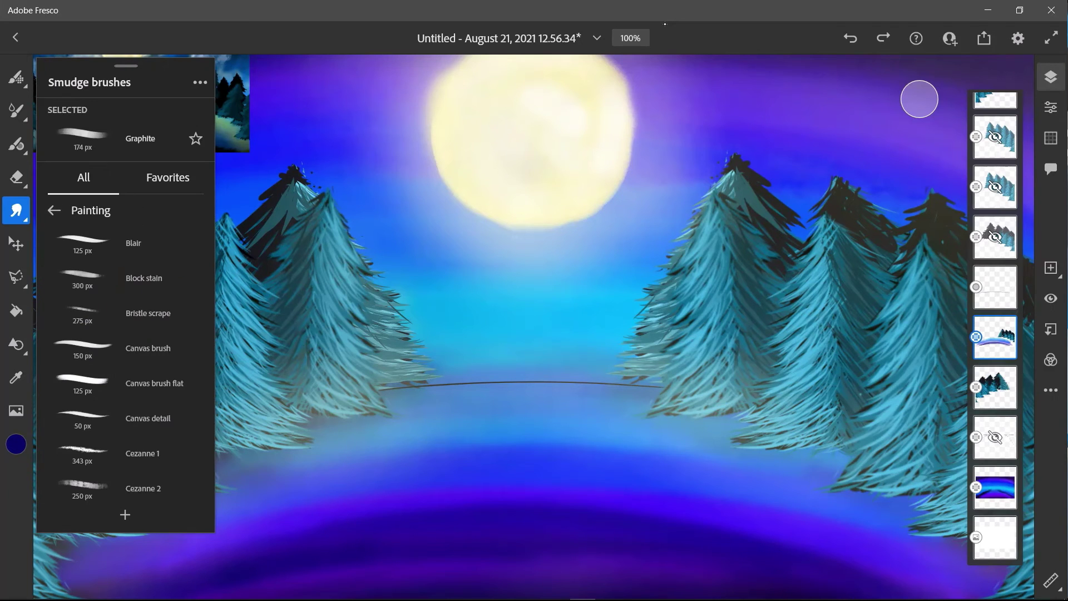
click(54, 210)
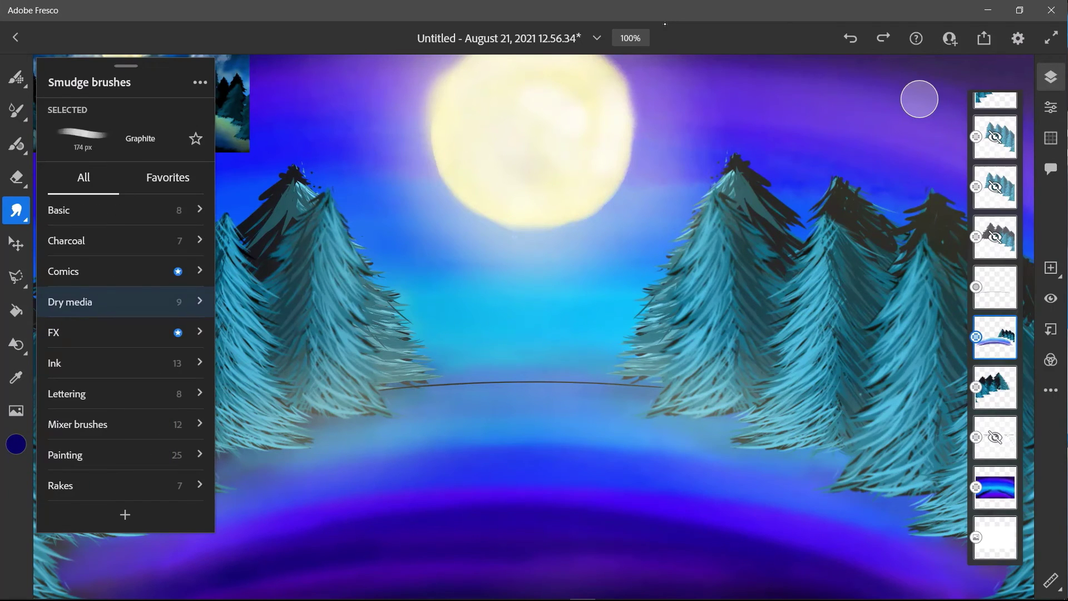
click(111, 332)
scroll(126, 363, down, 6)
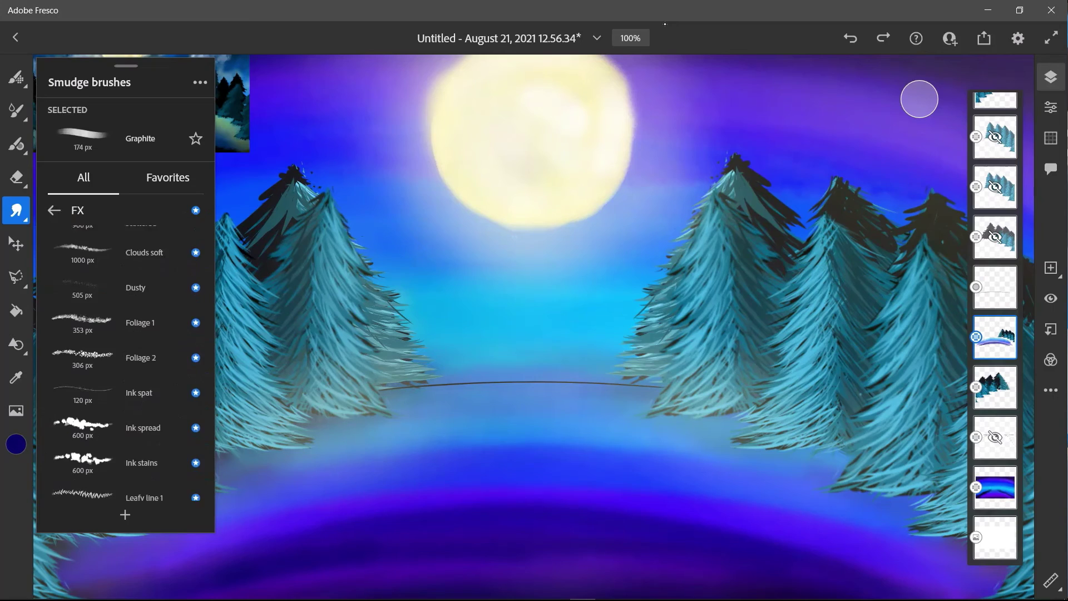
scroll(125, 363, up, 2)
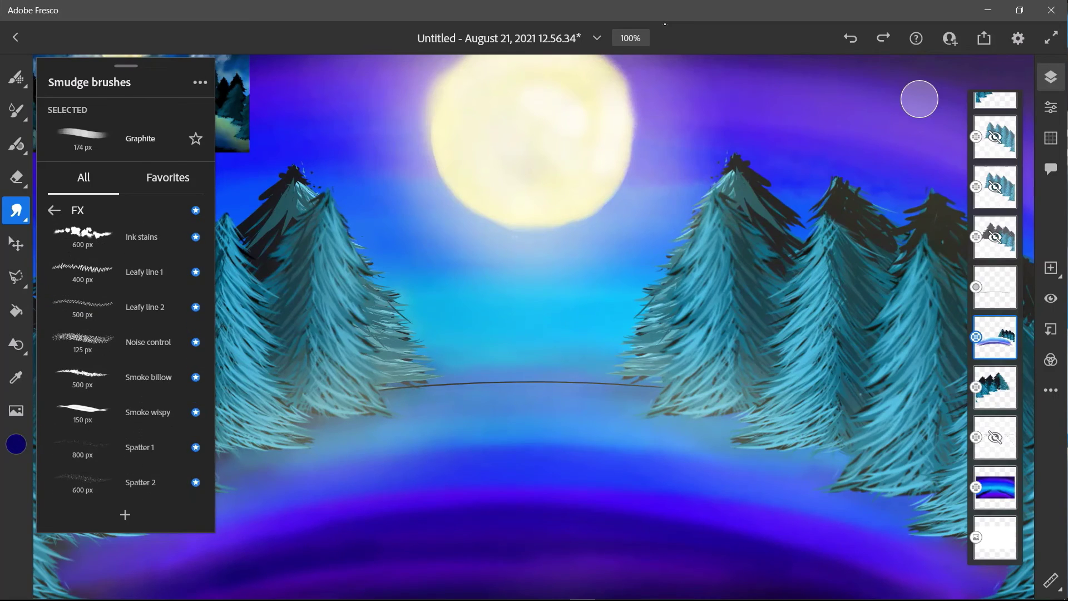
click(112, 342)
click(664, 24)
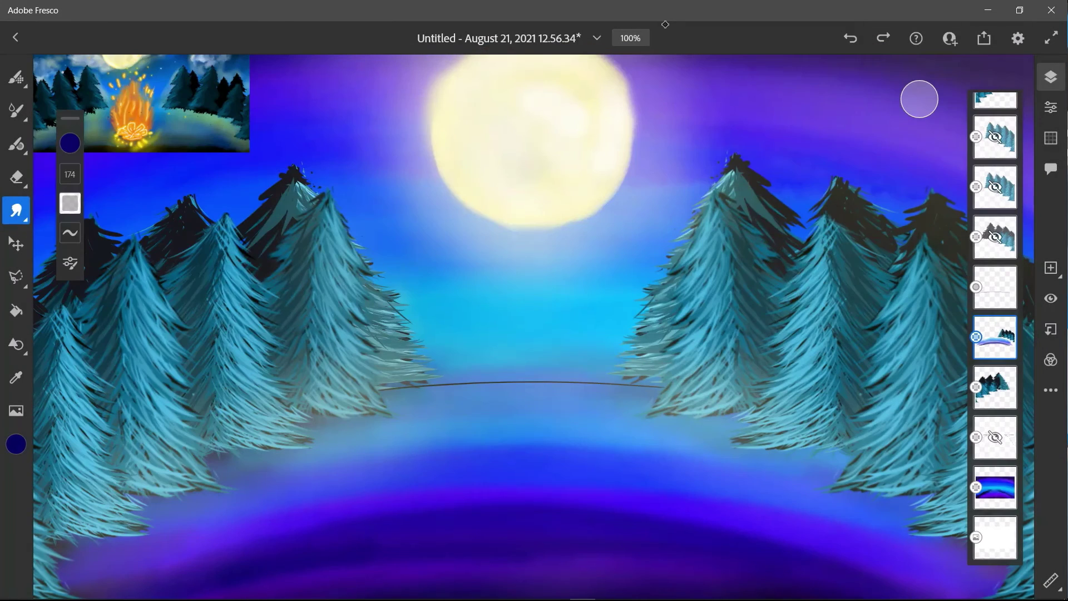
- Reduce the Smudge brush size to 103 and blend the edges between the blue and navy ground bands
key(bracketleft)
key(bracketleft)
key(bracketleft)
key(bracketleft)
key(bracketleft)
drag(526, 449, 642, 445)
drag(792, 462, 814, 466)
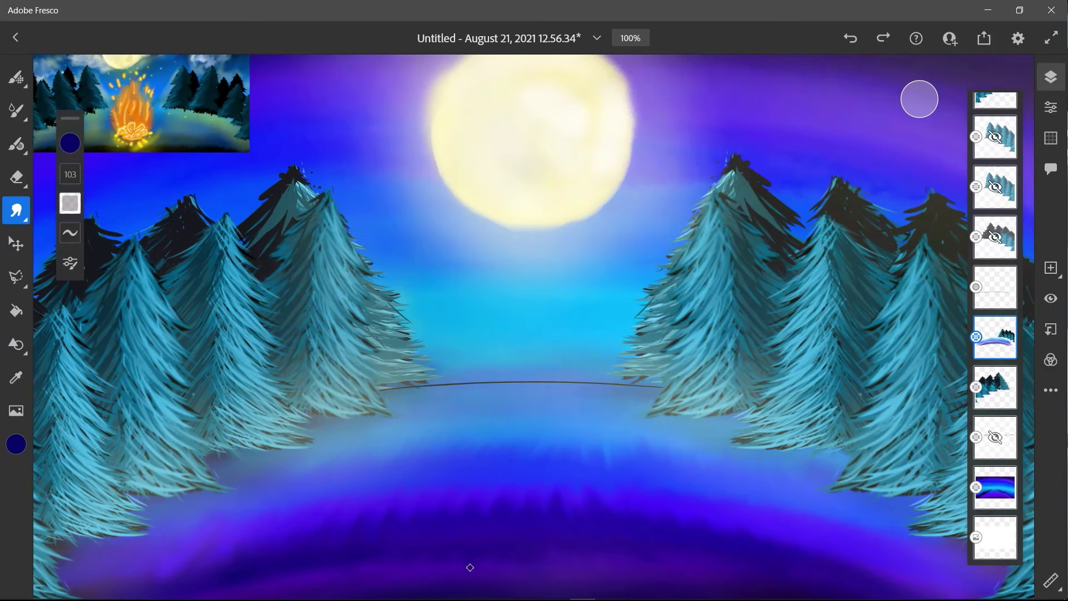
- Paint a pale lavender highlight just below the horizon line and smudge it into the blue ground at size 103
click(71, 143)
drag(163, 172, 158, 166)
click(70, 142)
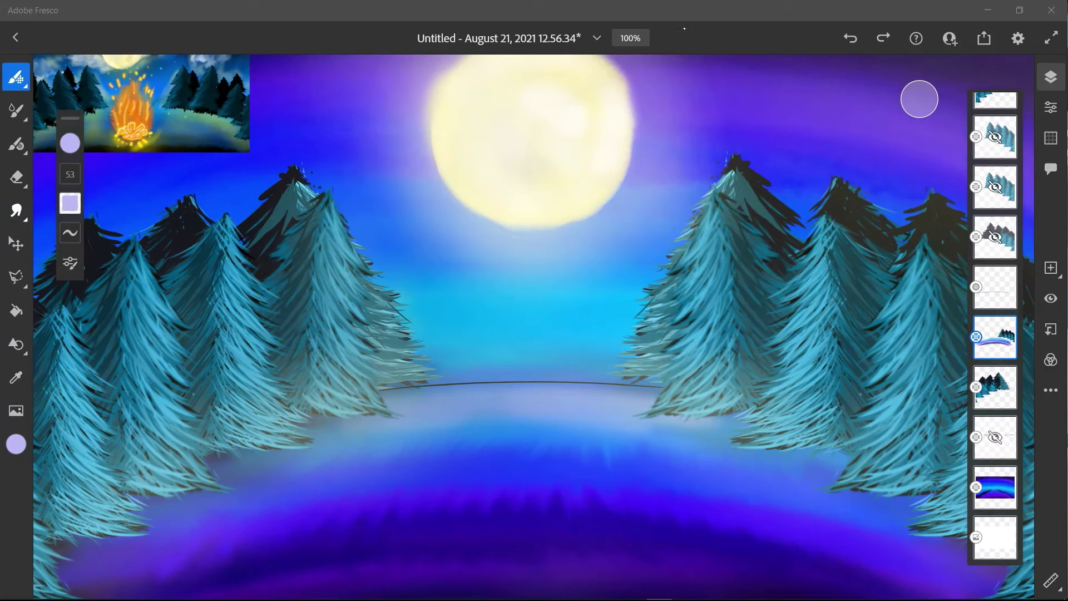
key(s)
drag(395, 394, 657, 396)
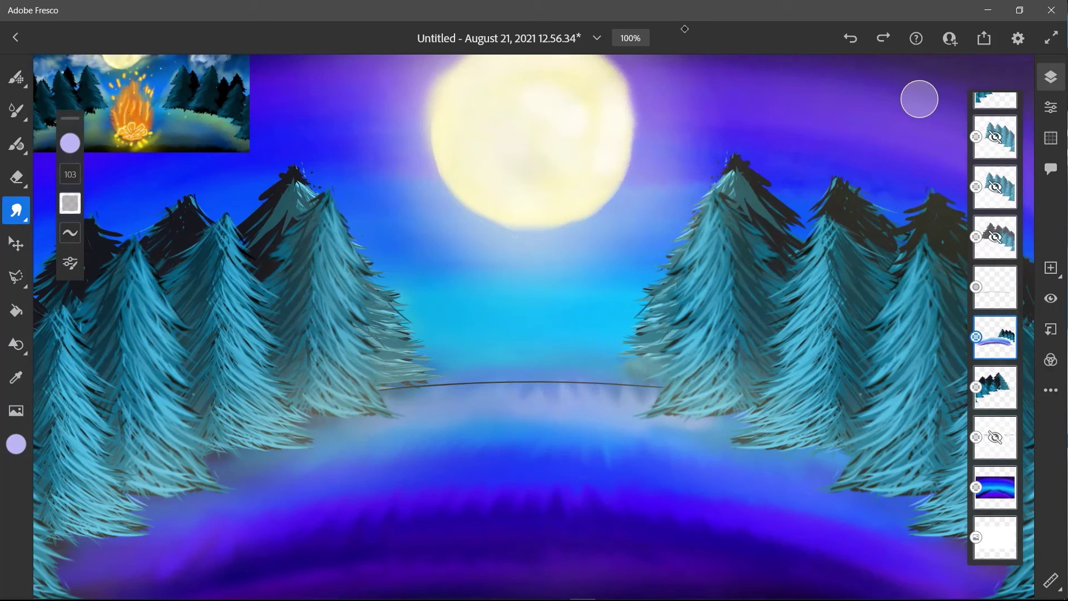
mouse_move(562, 387)
mouse_down()
mouse_move(520, 396)
mouse_move(526, 410)
mouse_up()
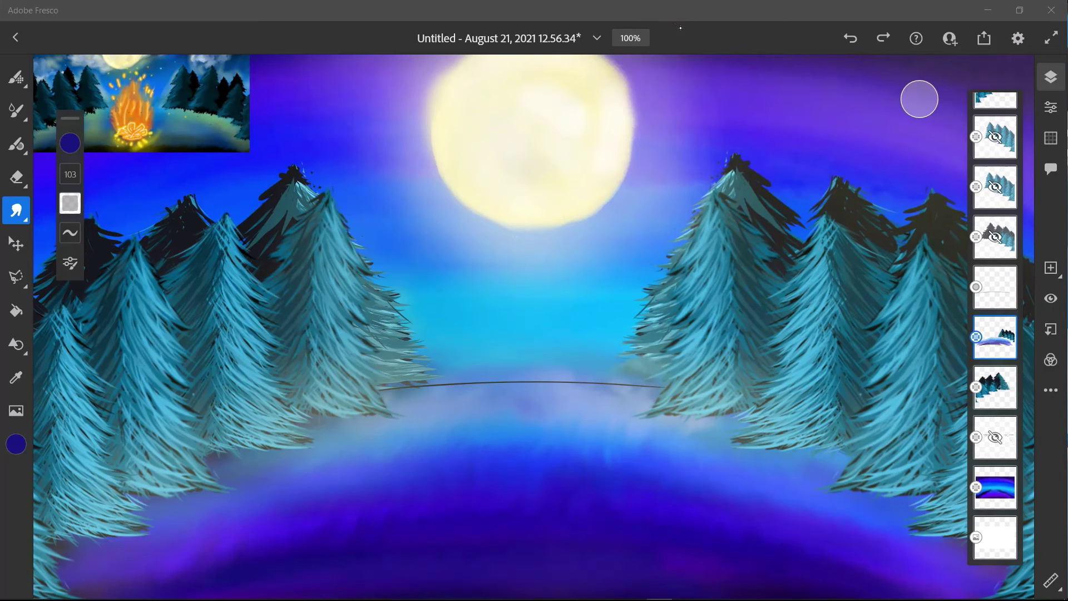
- Select the reference picture layer, enlarge the picture and move it over the upper centre of the canvas
scroll(994, 337, up, 4)
scroll(995, 387, down, 4)
drag(994, 337, 991, 341)
scroll(995, 337, up, 4)
click(994, 117)
click(16, 243)
drag(139, 104, 550, 200)
drag(432, 248, 513, 237)
click(1033, 38)
key(h)
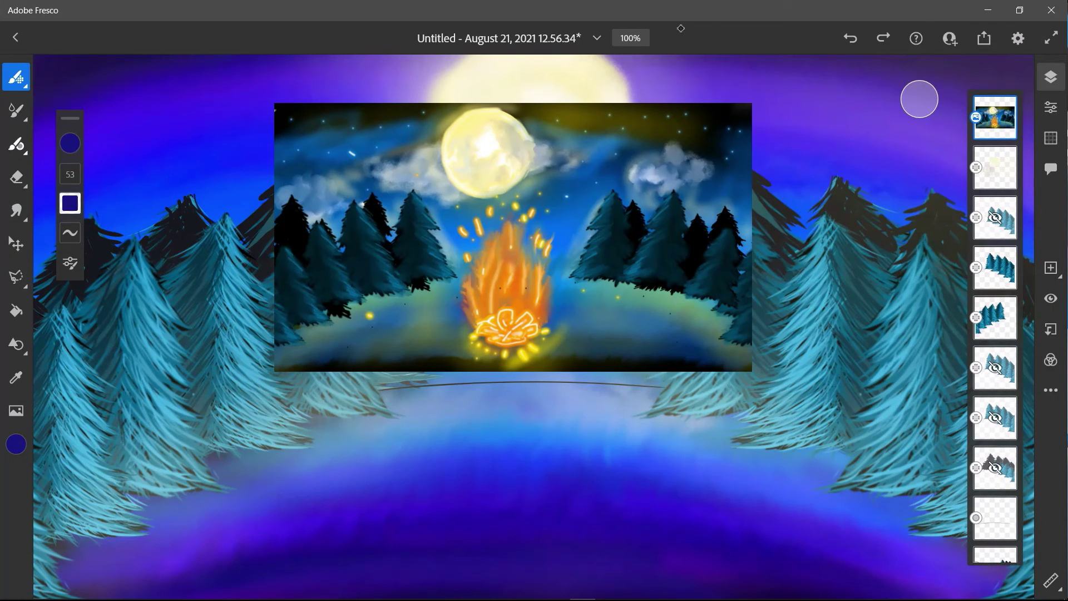
key(l)
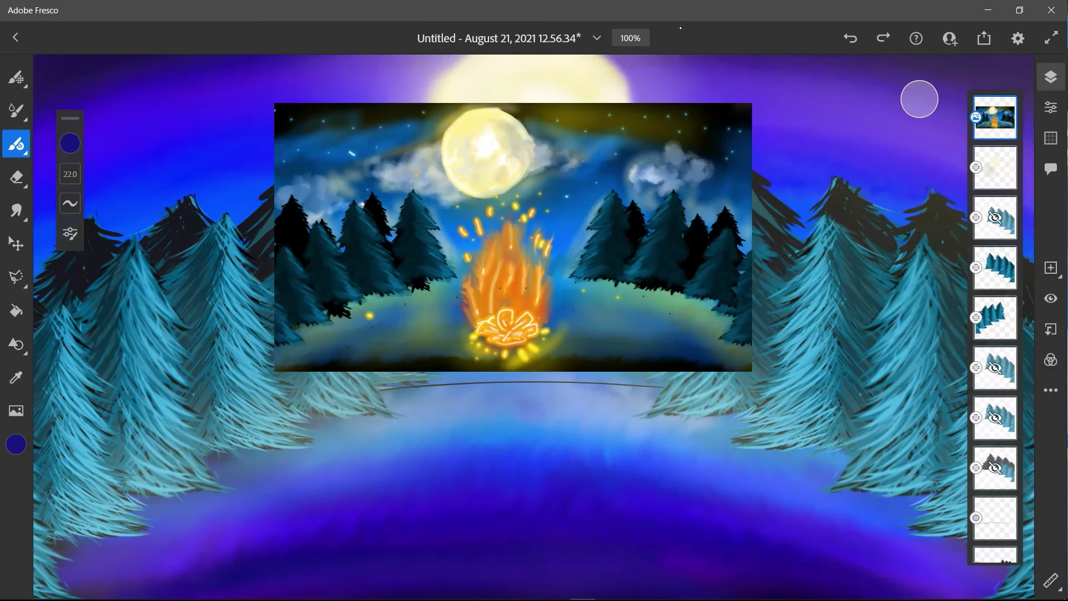
click(70, 233)
click(174, 363)
click(70, 233)
click(16, 444)
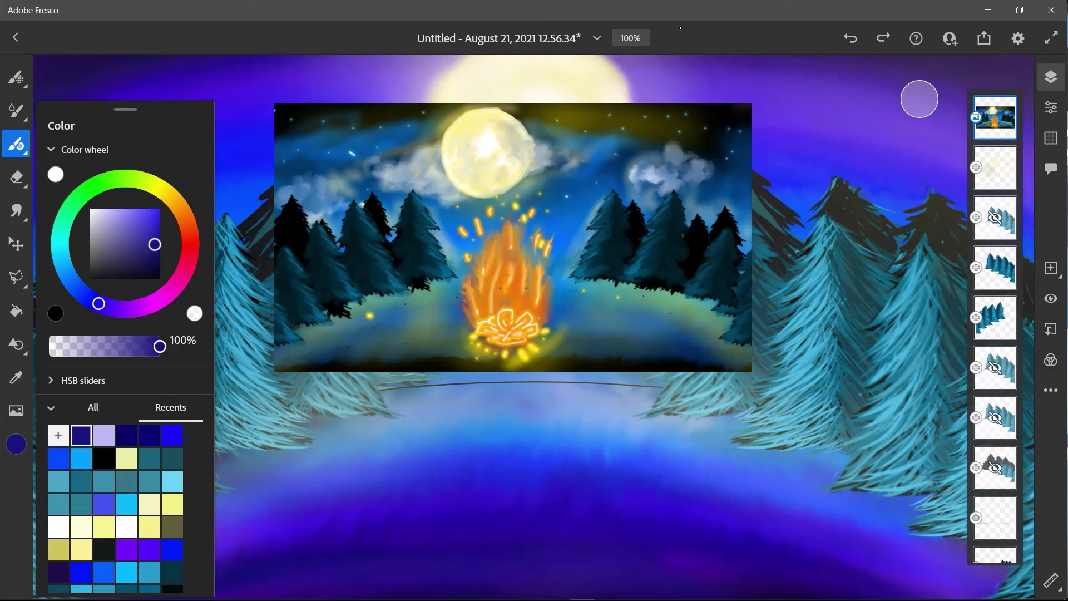
click(16, 143)
click(70, 203)
mouse_move(71, 203)
mouse_down()
mouse_move(70, 179)
mouse_move(71, 197)
mouse_up()
click(70, 233)
click(175, 362)
click(70, 233)
- With the orange pixel brush at size 27, paint a solid campfire base on a new layer in the lower centre of the ground
click(16, 78)
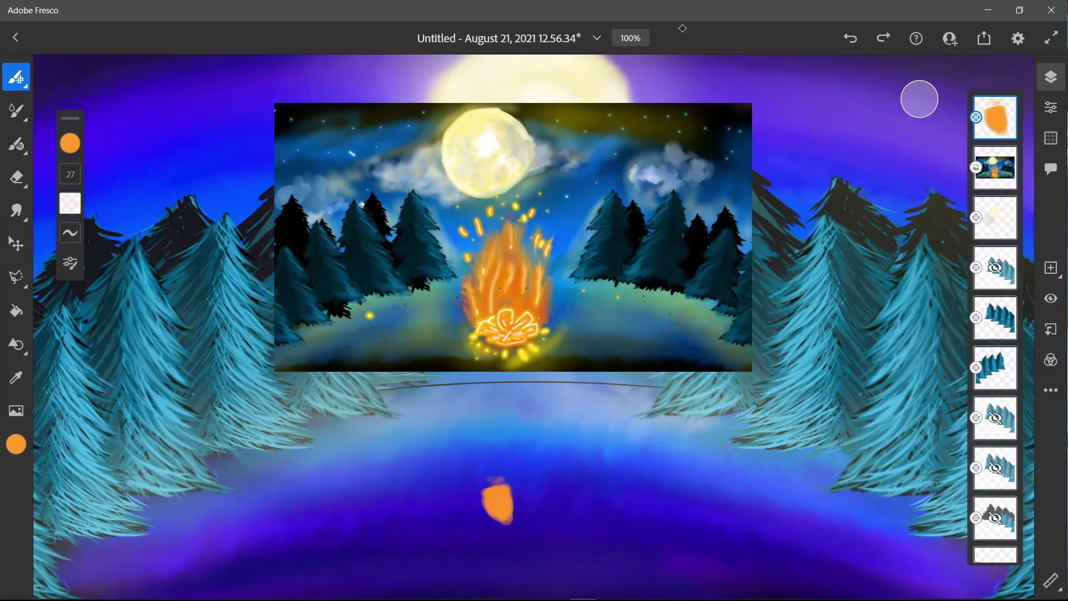
mouse_move(497, 489)
mouse_down()
mouse_move(508, 516)
mouse_move(530, 500)
mouse_move(542, 528)
mouse_move(570, 531)
mouse_move(548, 537)
mouse_up()
mouse_move(503, 519)
mouse_down()
mouse_move(481, 509)
mouse_move(453, 529)
mouse_move(484, 537)
mouse_move(487, 554)
mouse_move(534, 555)
mouse_move(534, 542)
mouse_move(570, 564)
mouse_move(573, 543)
mouse_up()
mouse_move(467, 548)
mouse_down()
mouse_move(486, 570)
mouse_move(523, 570)
mouse_move(548, 553)
mouse_move(509, 556)
mouse_up()
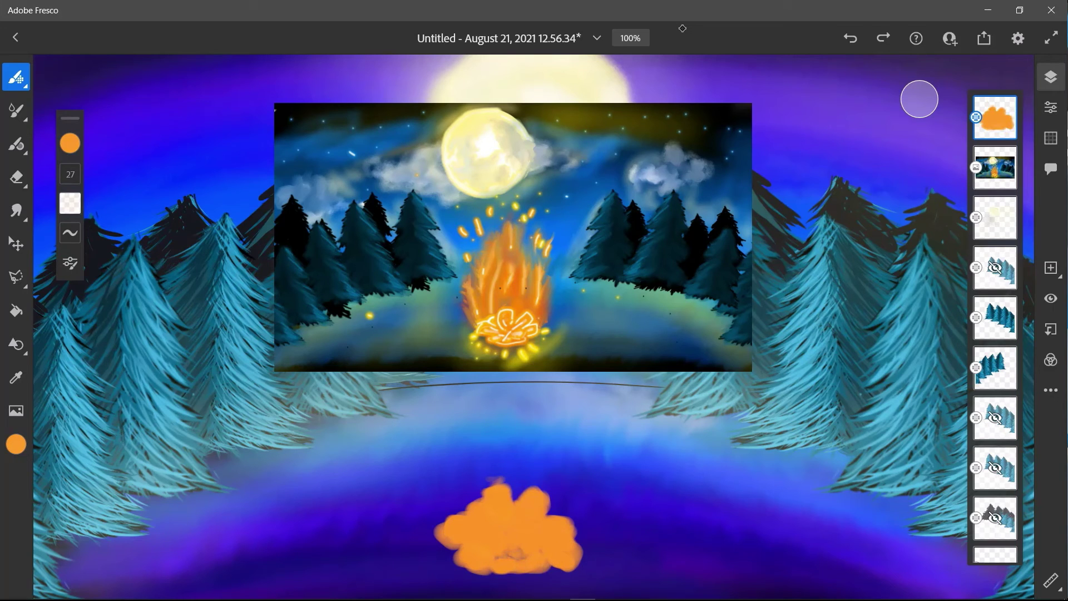
- Set the brush size to 4, sample yellow-orange from the reference campfire, and undo the test strokes beside the fire base
click(70, 174)
drag(70, 174, 99, 262)
click(16, 377)
click(532, 310)
drag(533, 310, 522, 331)
drag(410, 537, 423, 519)
key(ctrl+z)
key(ctrl+z)
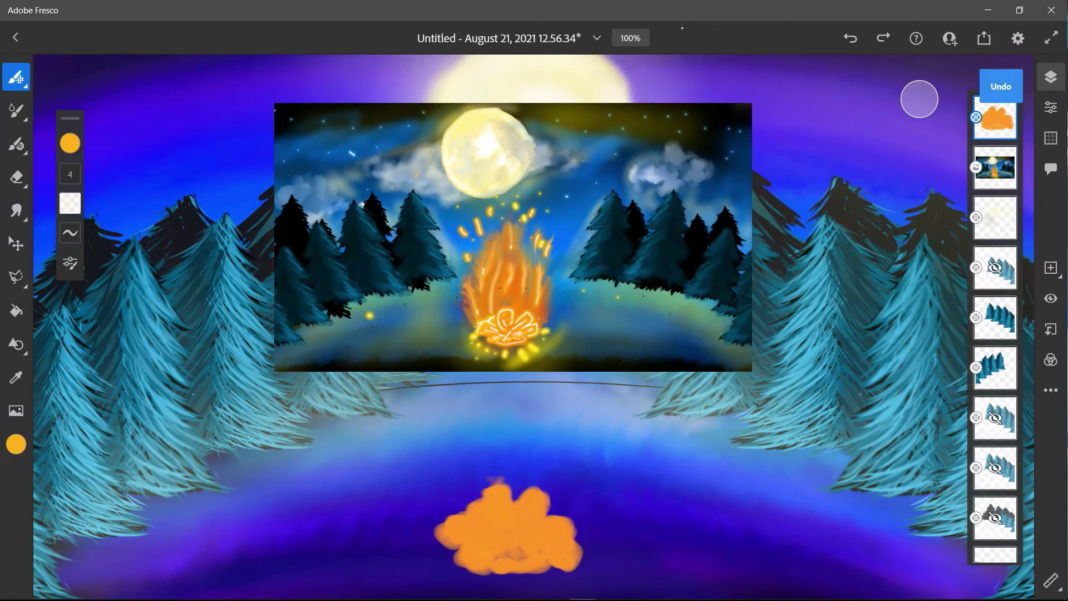
- Enlarge the brush to size 27, paint a yellow-orange fringe around the campfire base, and undo the last strokes
key(bracketright)
drag(506, 552, 522, 556)
mouse_move(552, 516)
mouse_down()
mouse_move(554, 495)
mouse_move(526, 482)
mouse_move(575, 519)
mouse_move(583, 562)
mouse_move(561, 570)
mouse_up()
mouse_move(523, 485)
mouse_down()
mouse_move(513, 500)
mouse_move(477, 493)
mouse_move(436, 531)
mouse_move(437, 559)
mouse_up()
mouse_move(449, 501)
mouse_down()
mouse_move(433, 548)
mouse_move(472, 575)
mouse_move(560, 575)
mouse_up()
key(ctrl+z)
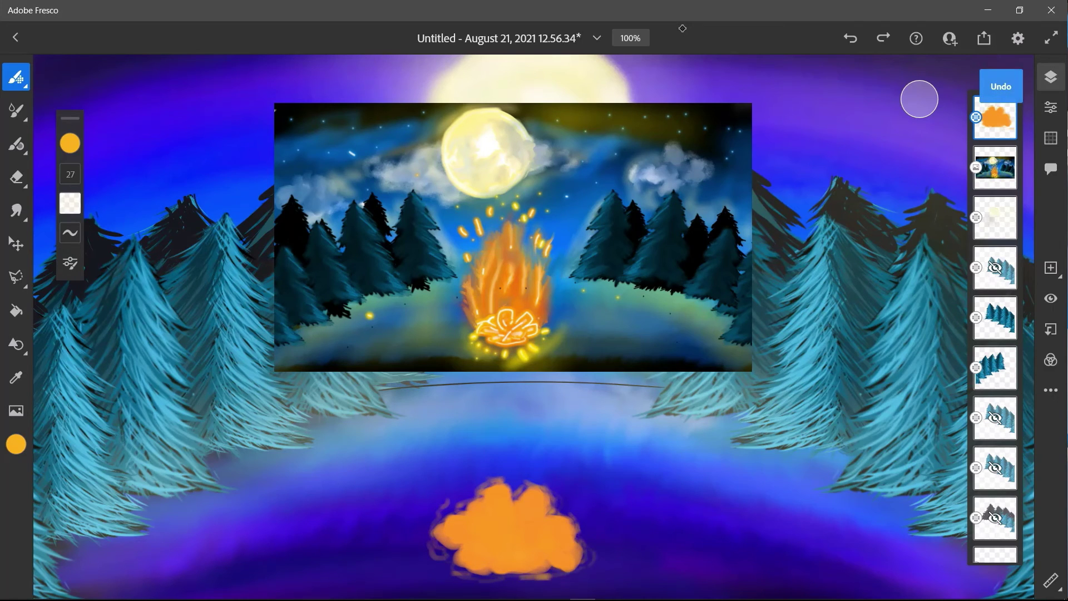
key(ctrl+z)
key(ctrl+z)
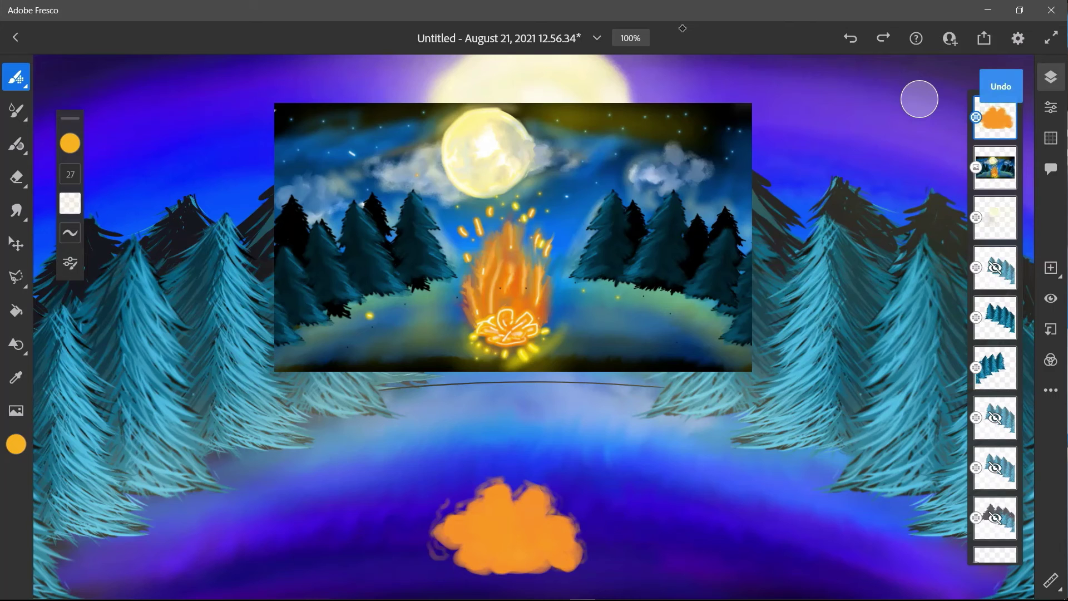
- Sample the pale cream colour HSB 36, 14, 100 from a glowing log outline in the reference campfire
click(70, 143)
mouse_move(168, 181)
mouse_down()
mouse_move(150, 165)
mouse_move(172, 166)
mouse_up()
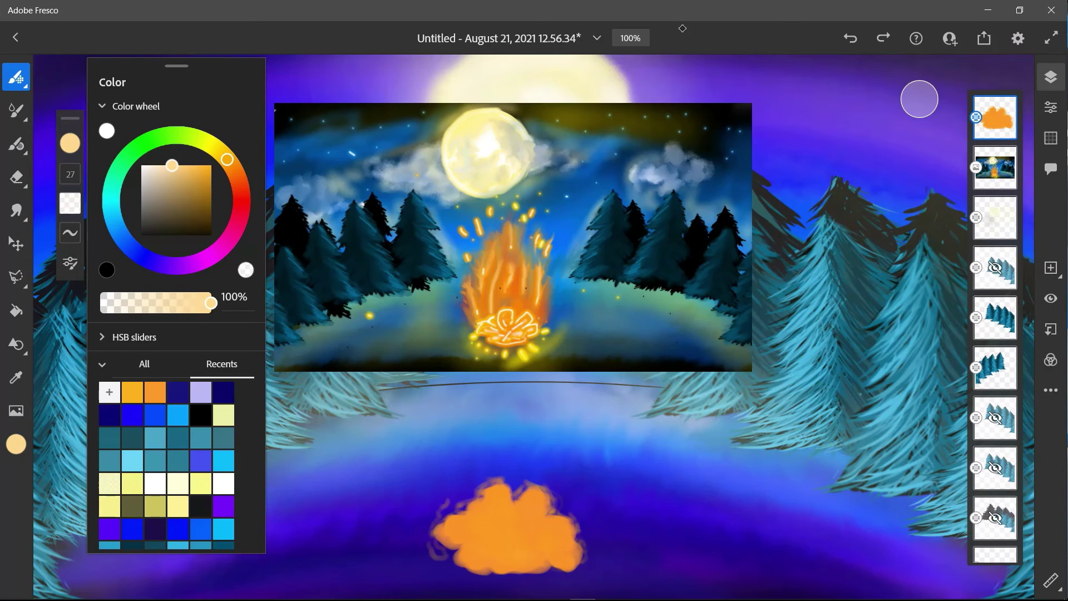
key(i)
click(532, 310)
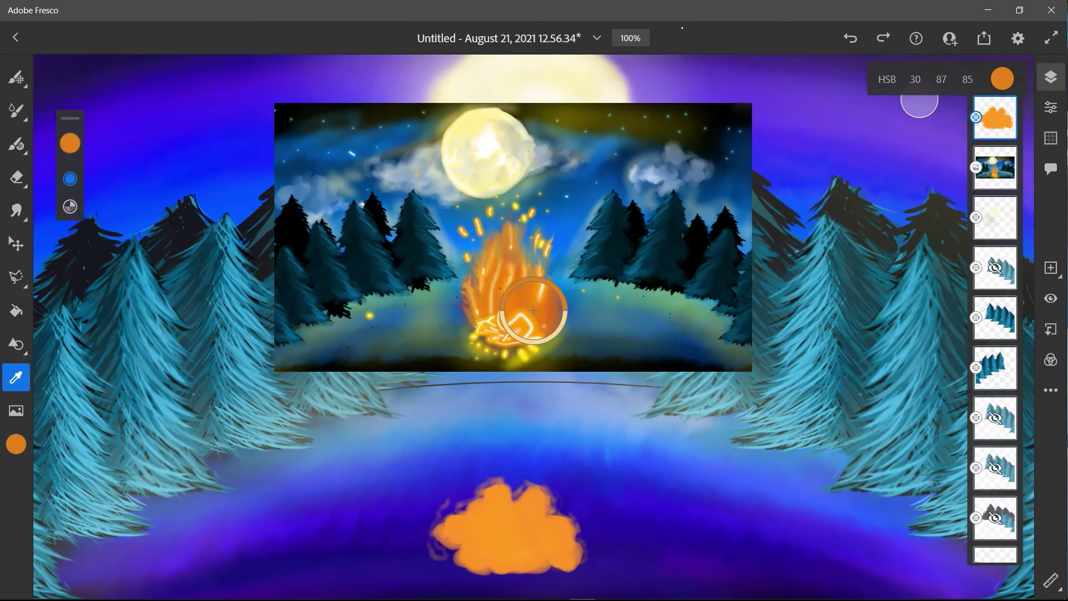
drag(532, 310, 518, 315)
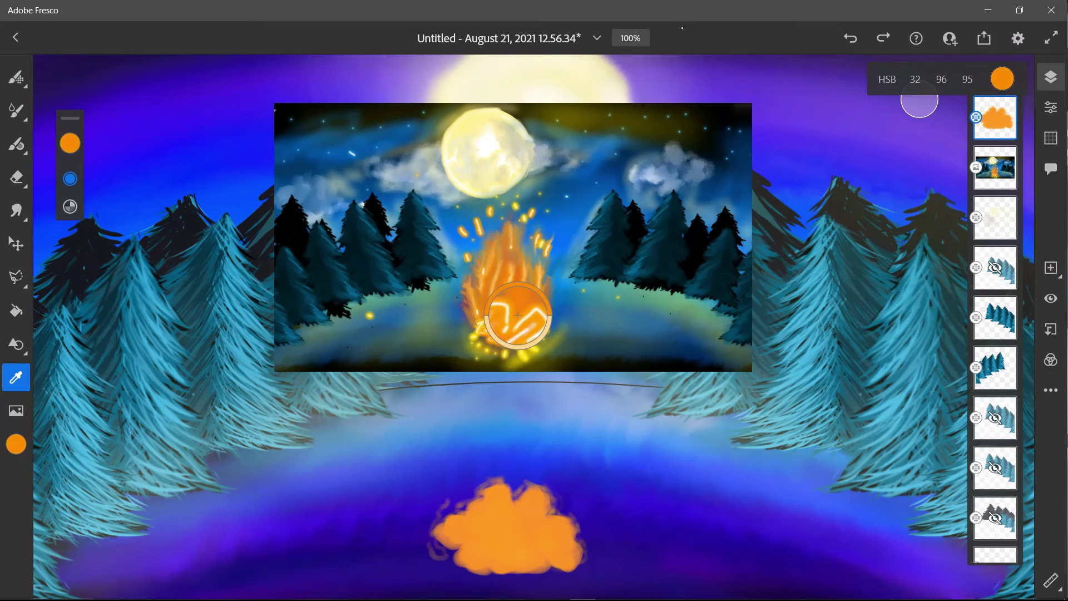
click(631, 38)
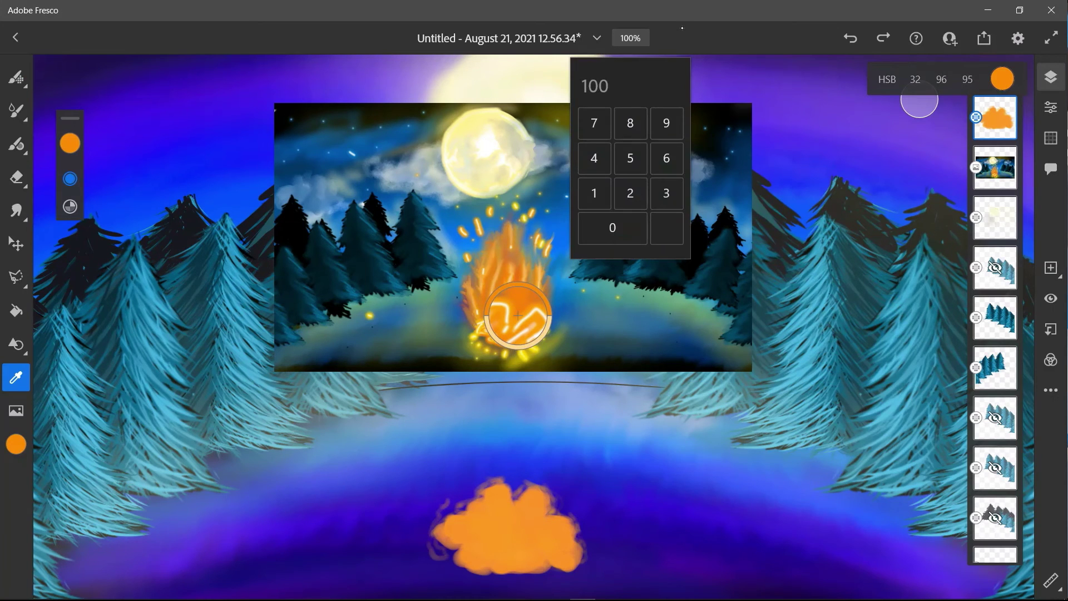
text(200)
key(Return)
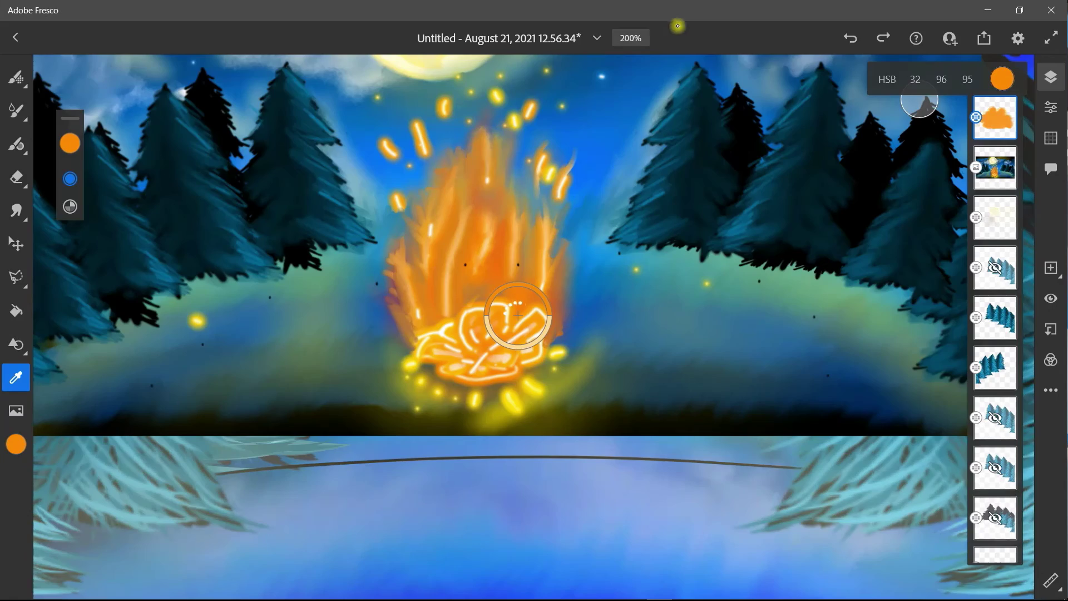
scroll(517, 315, up, 5)
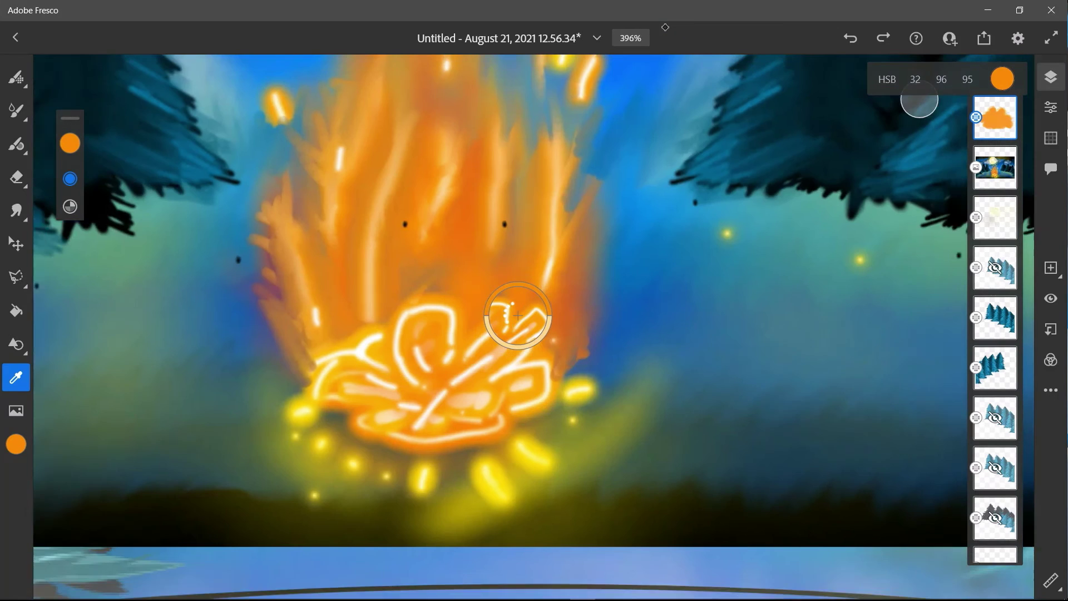
drag(519, 312, 517, 325)
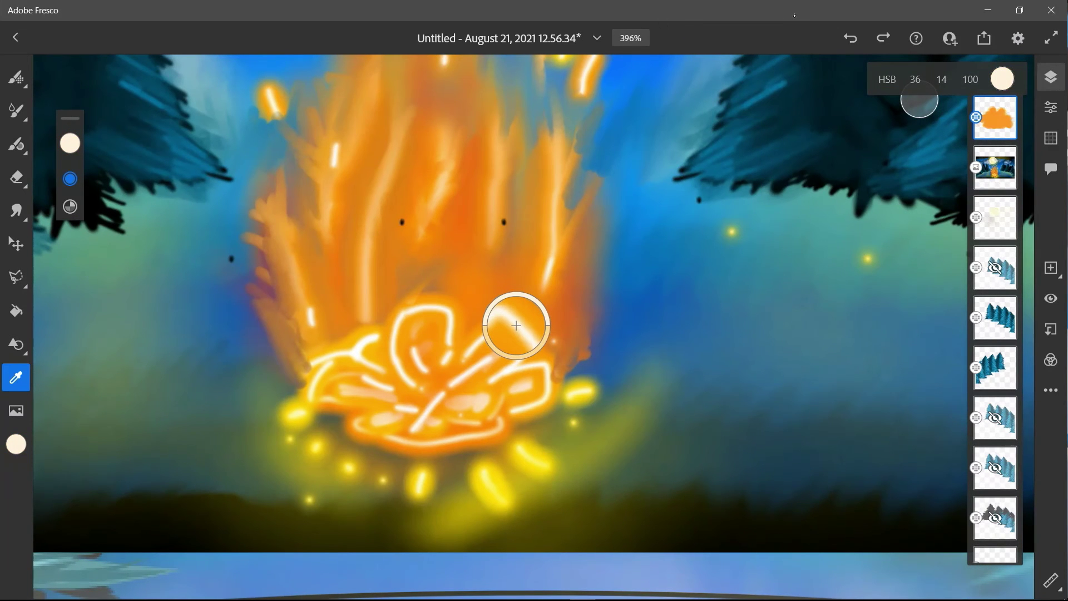
- Reduce the pixel brush to size 8 and sample the warm cream colour HSB 36, 29, 100 from the reference campfire
key(ctrl+minus)
key(ctrl+minus)
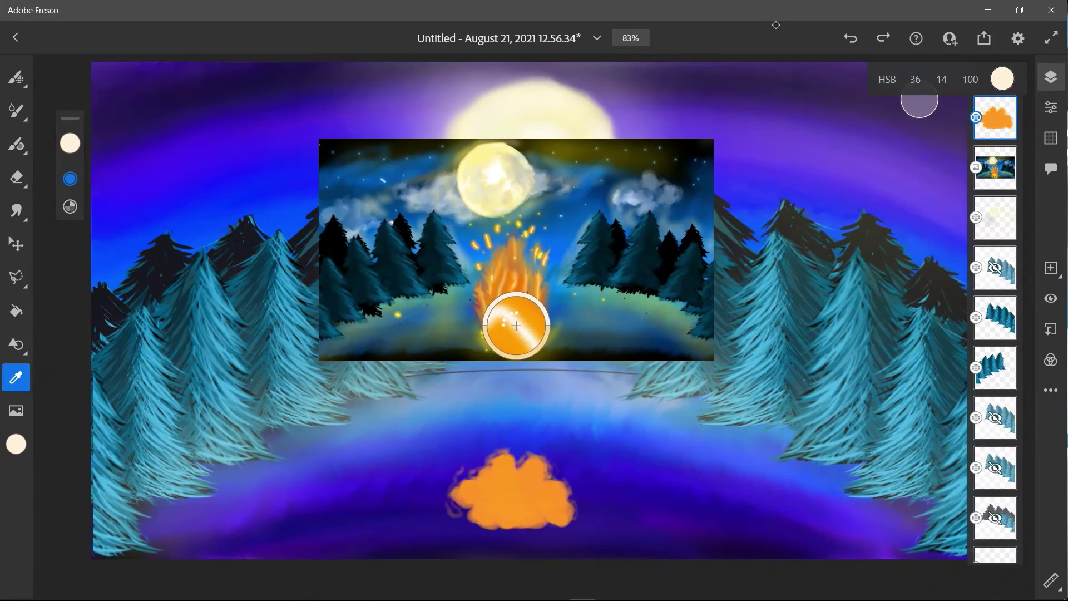
key(ctrl+plus)
click(516, 326)
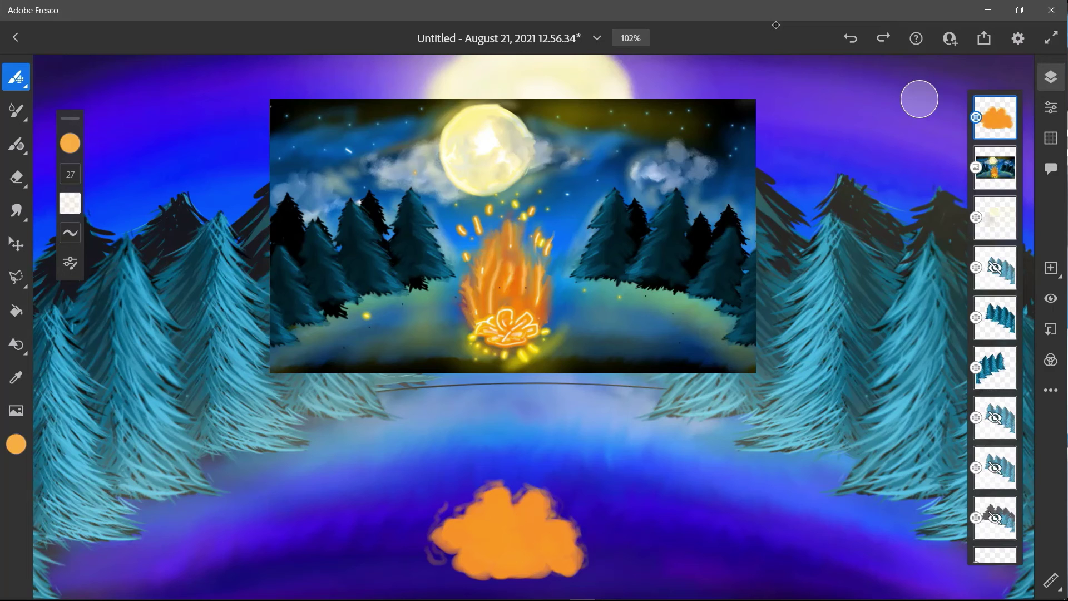
click(71, 174)
drag(99, 218, 99, 252)
click(16, 377)
drag(534, 311, 512, 316)
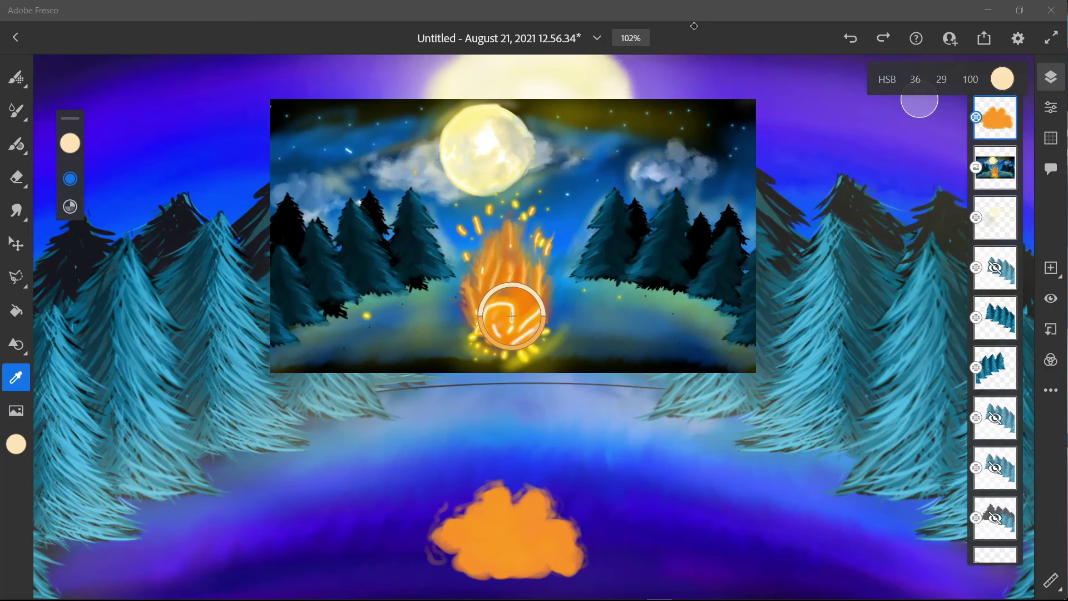
key(b)
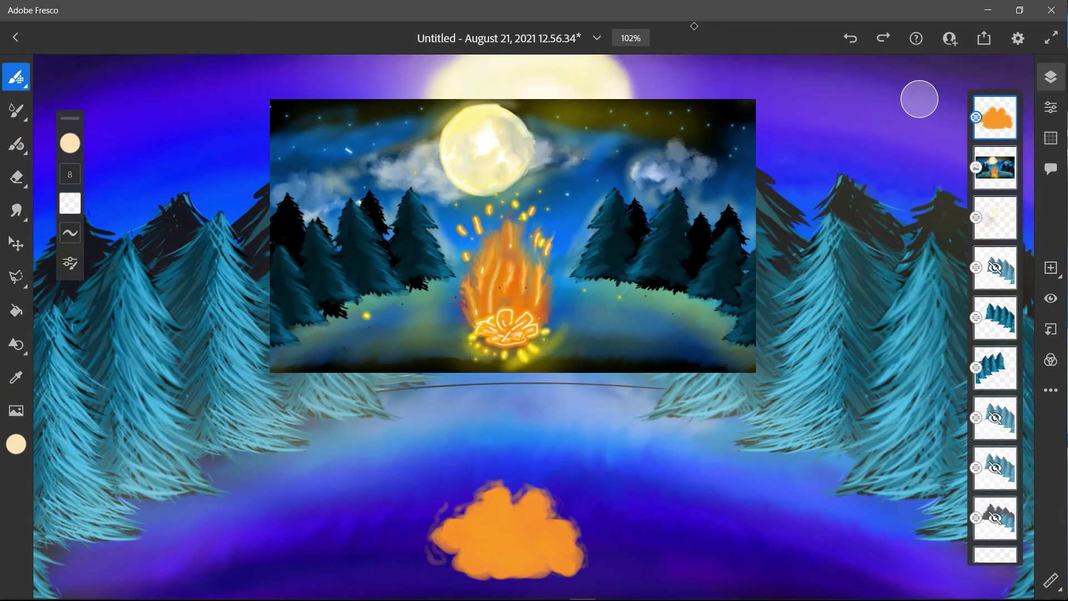
- Set the pixel brush to size 10, try a cream stroke on the campfire base, and undo it
key([)
key([)
key([)
key([)
key([)
key(bracketright)
key(bracketright)
key(bracketright)
key(bracketright)
key(bracketright)
key(bracketright)
key(bracketright)
mouse_move(491, 510)
mouse_down()
mouse_move(503, 494)
mouse_move(504, 509)
mouse_move(487, 511)
mouse_up()
key(ctrl+z)
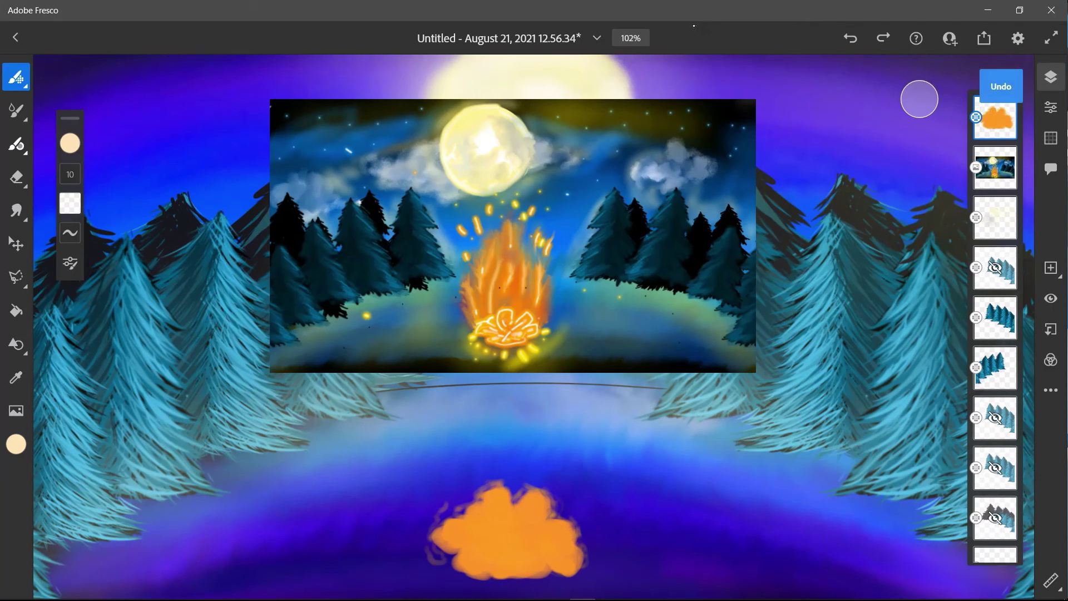
- With the vector brush at size 22, draw cream log outlines and inner highlight lines over the orange campfire base
click(17, 144)
mouse_move(491, 511)
mouse_down()
mouse_move(491, 493)
mouse_move(504, 505)
mouse_move(488, 511)
mouse_move(507, 508)
mouse_up()
key(ctrl+z)
key(ctrl+z)
key(ctrl+z)
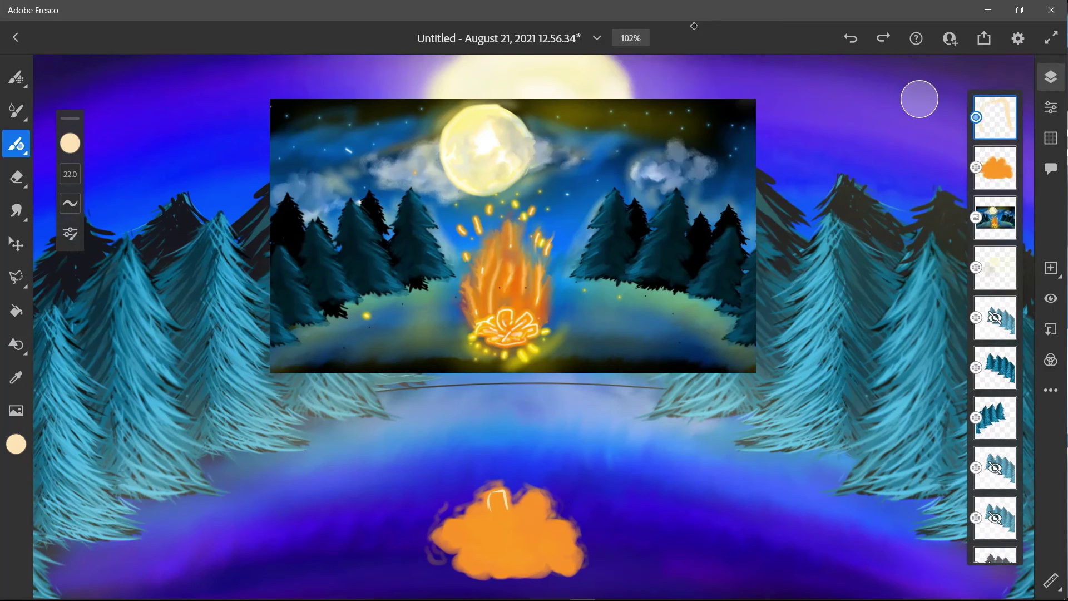
mouse_move(513, 514)
mouse_down()
mouse_move(527, 496)
mouse_move(549, 495)
mouse_move(528, 523)
mouse_move(534, 491)
mouse_move(450, 520)
mouse_move(482, 545)
mouse_move(468, 568)
mouse_move(506, 579)
mouse_move(543, 572)
mouse_move(527, 546)
mouse_move(535, 527)
mouse_move(582, 521)
mouse_move(562, 545)
mouse_move(570, 573)
mouse_move(578, 556)
mouse_up()
key(ctrl+z)
key(ctrl+z)
key(ctrl+shift+z)
drag(496, 565, 530, 561)
mouse_move(573, 533)
mouse_down()
mouse_move(543, 535)
mouse_move(523, 513)
mouse_move(518, 523)
mouse_up()
drag(452, 529, 468, 529)
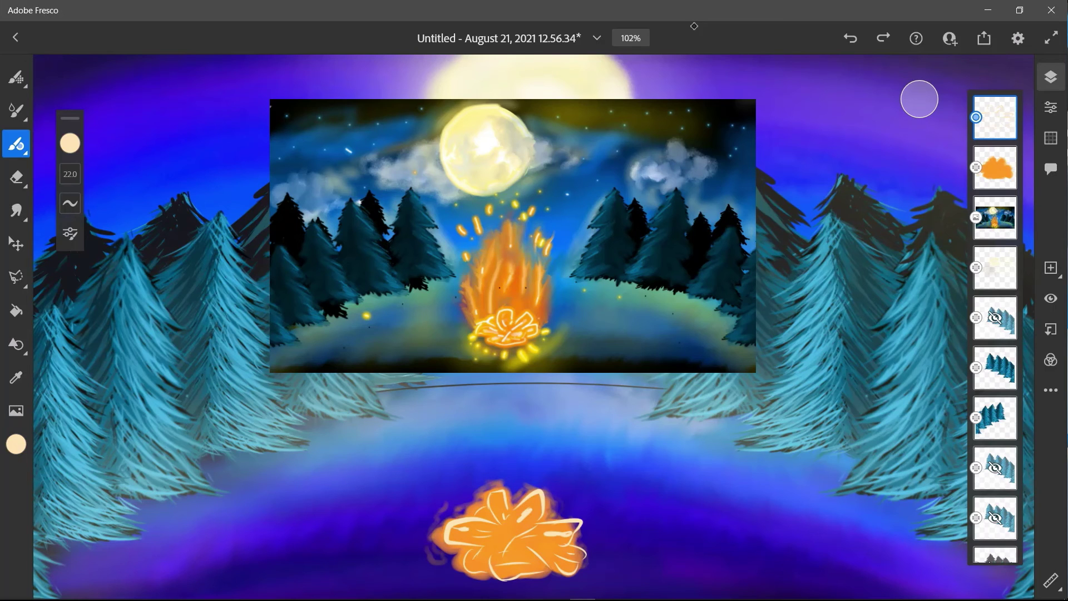
- Shift the vector brush colour to a yellower orange and paint long curved strokes at size 8 through the campfire flames
click(70, 143)
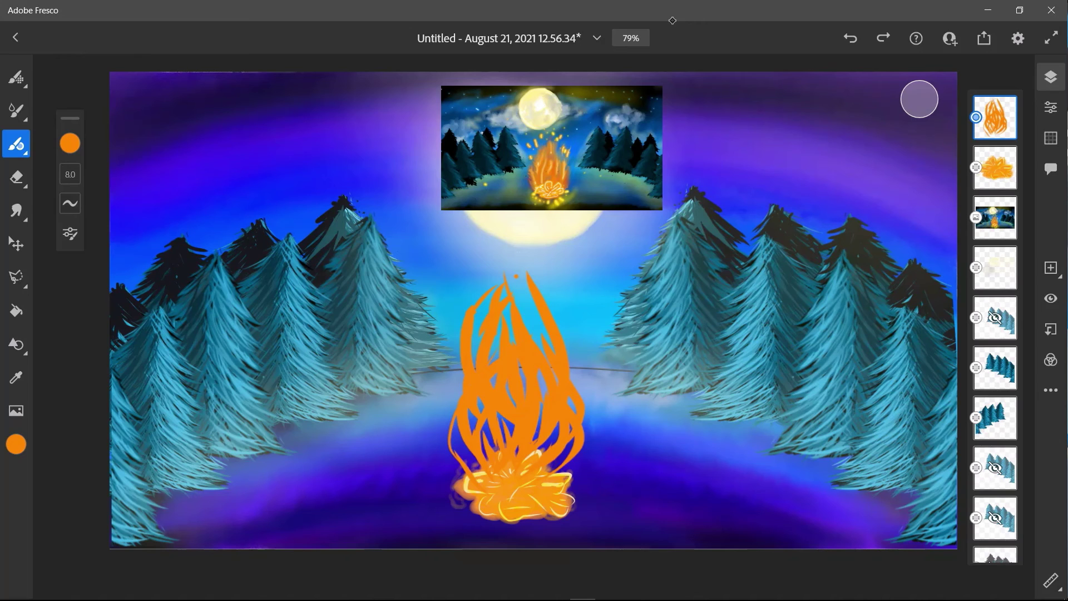
key(F6)
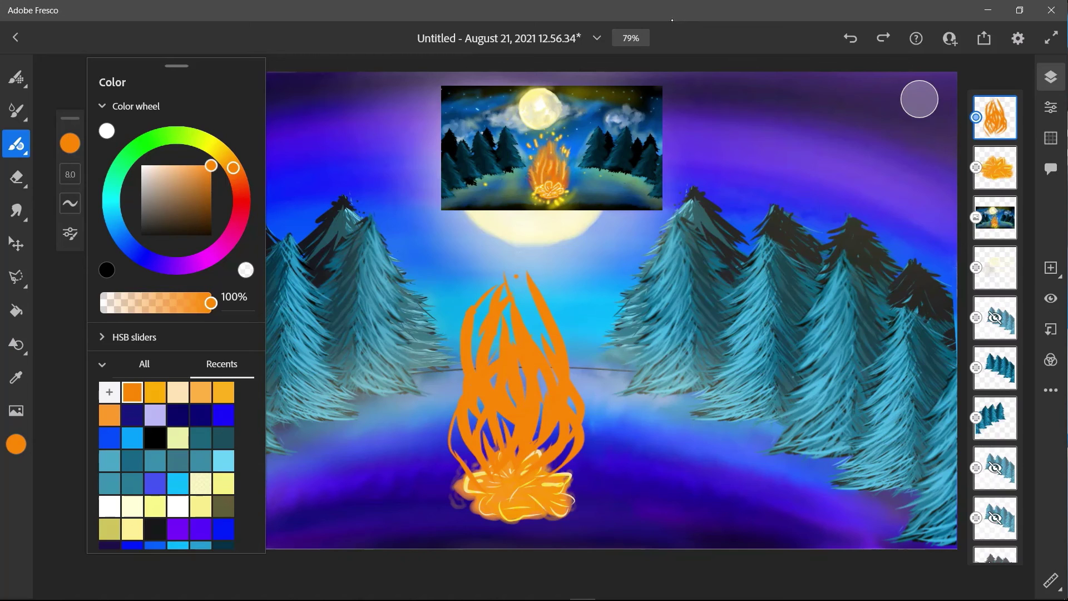
drag(233, 167, 227, 158)
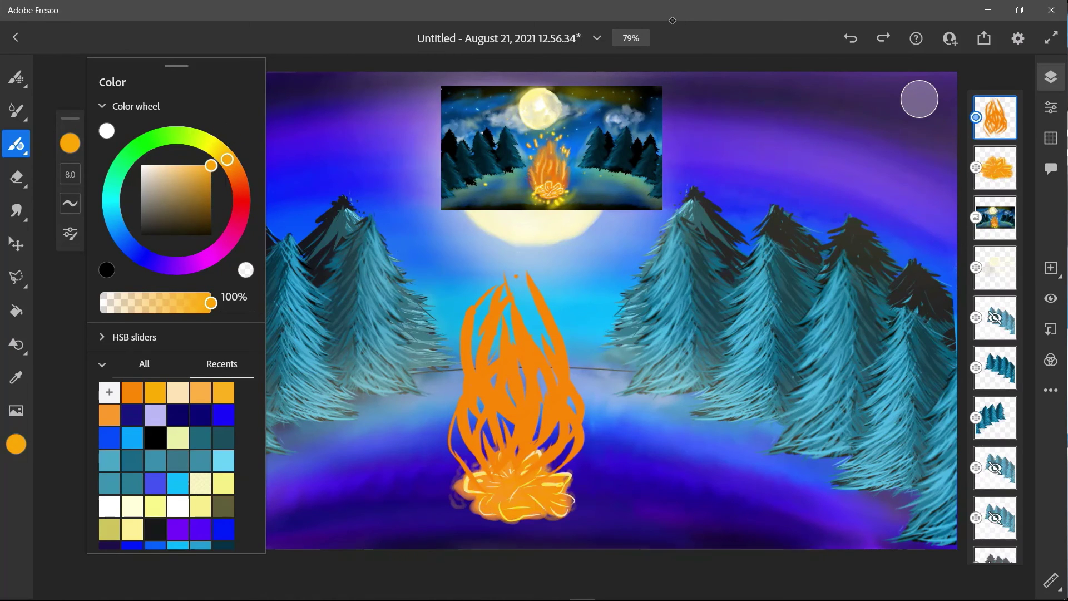
click(70, 142)
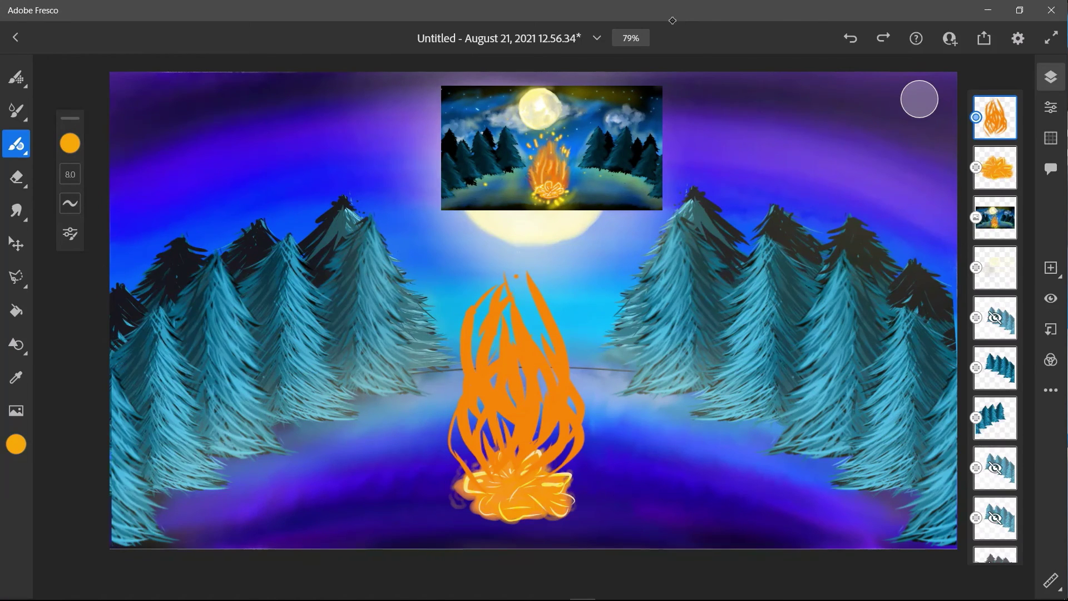
drag(476, 452, 484, 344)
drag(503, 435, 494, 323)
drag(531, 416, 517, 319)
mouse_move(528, 453)
mouse_down()
mouse_move(523, 326)
mouse_move(563, 333)
mouse_move(515, 291)
mouse_up()
drag(549, 367, 536, 294)
drag(491, 345, 474, 302)
drag(513, 451, 528, 423)
drag(505, 443, 490, 408)
drag(539, 460, 573, 428)
drag(549, 469, 570, 399)
drag(463, 481, 446, 395)
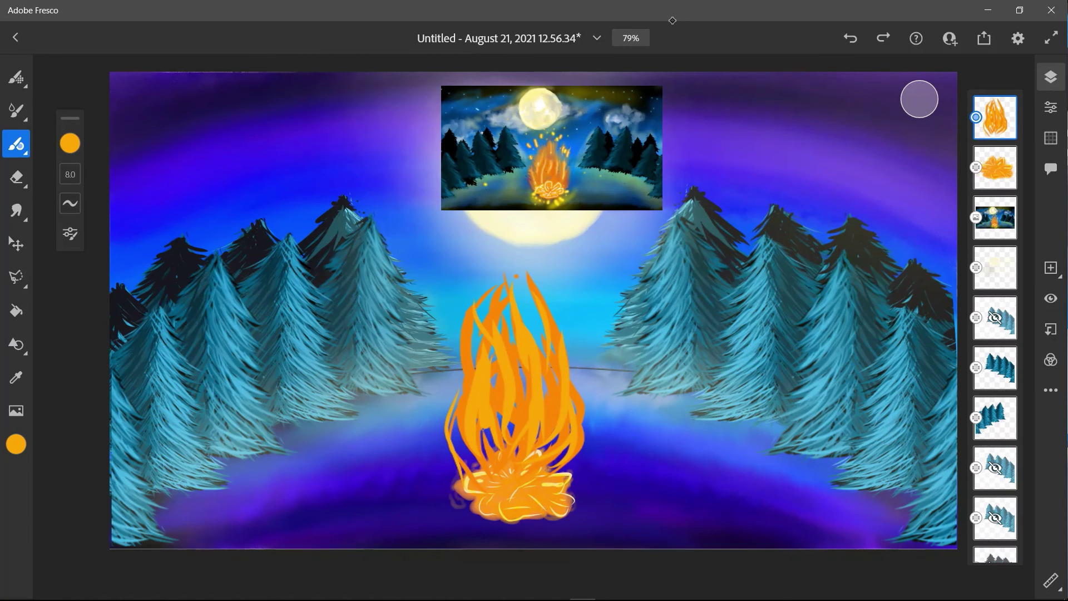
- Shift the brush hue to golden yellow and paint highlight strokes within the campfire flames
click(70, 143)
drag(227, 159, 221, 153)
click(70, 143)
drag(490, 444, 467, 345)
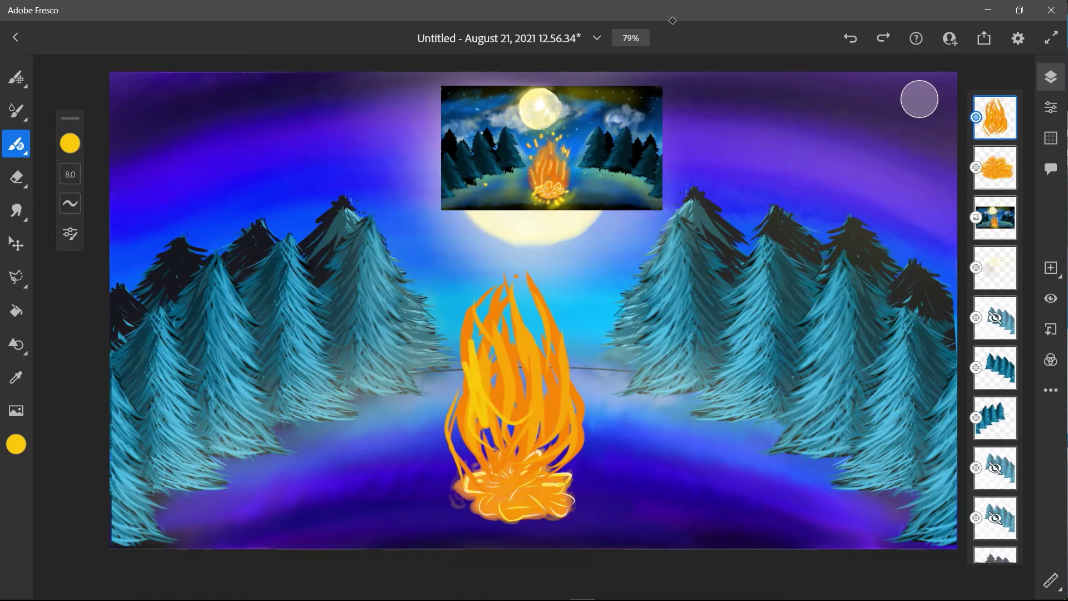
drag(534, 431, 520, 362)
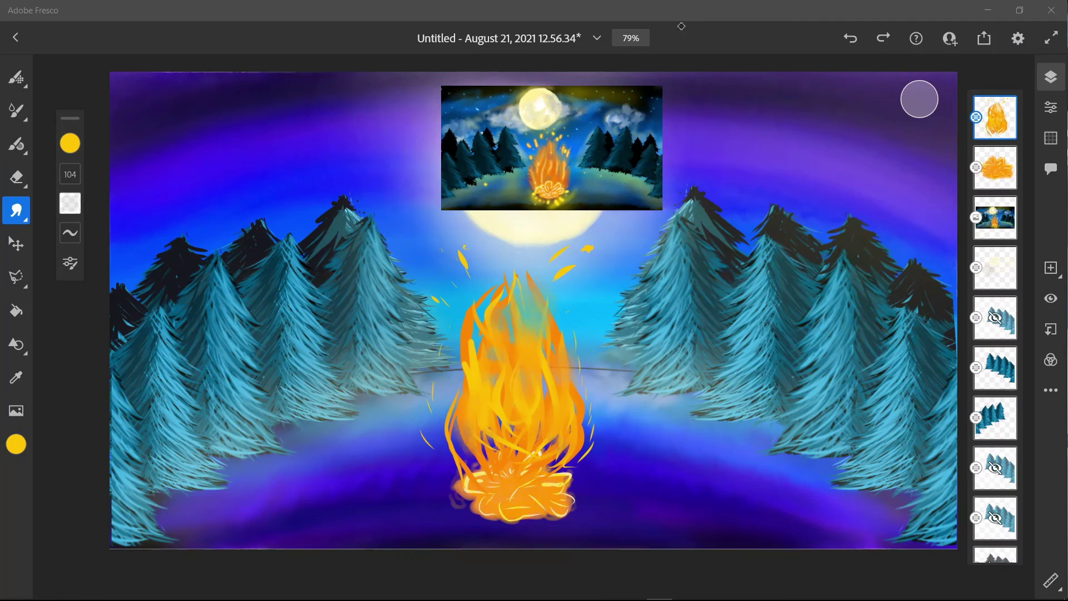
- Undo the last stroke with the pixel brush active and move the campfire log layer above the flame layer
key(b)
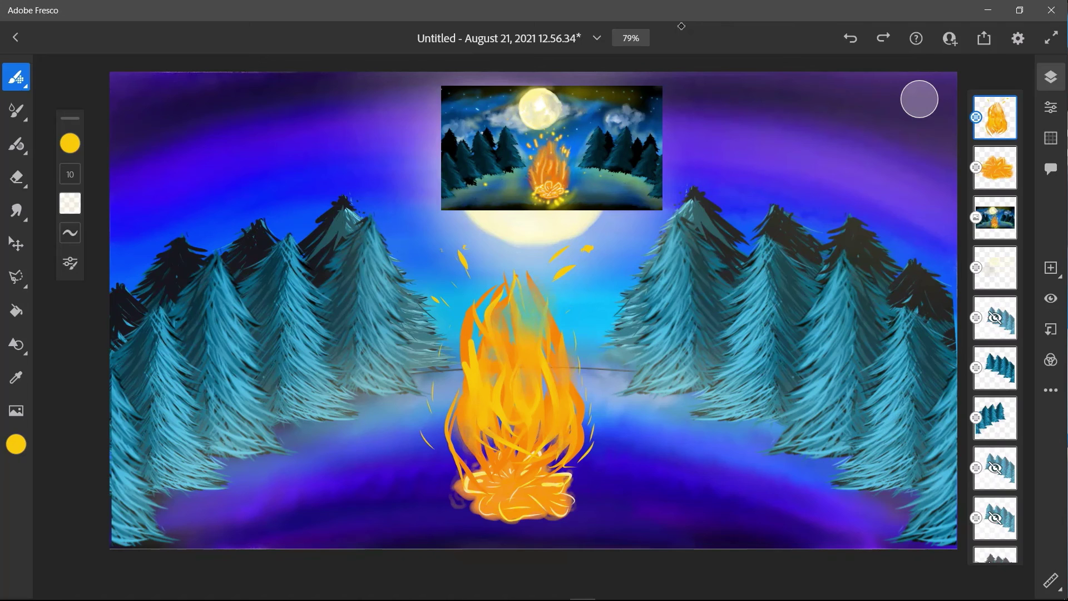
key(ctrl+z)
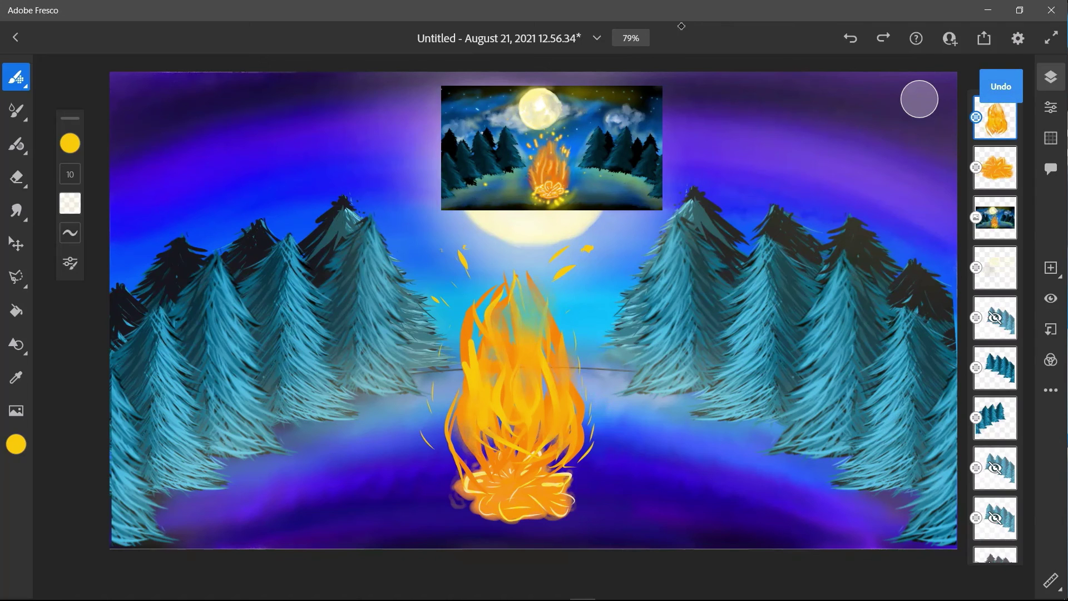
drag(995, 166, 991, 87)
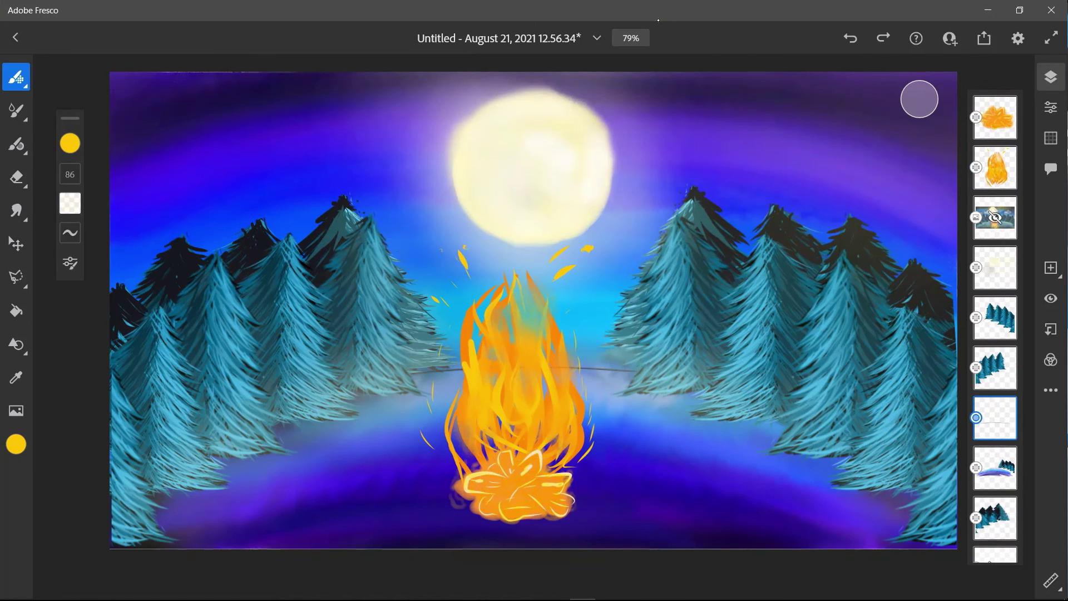
- Lower the golden yellow to 51% opacity, brush a glow over the innermost left pine on the flame layer, and erase it
click(70, 143)
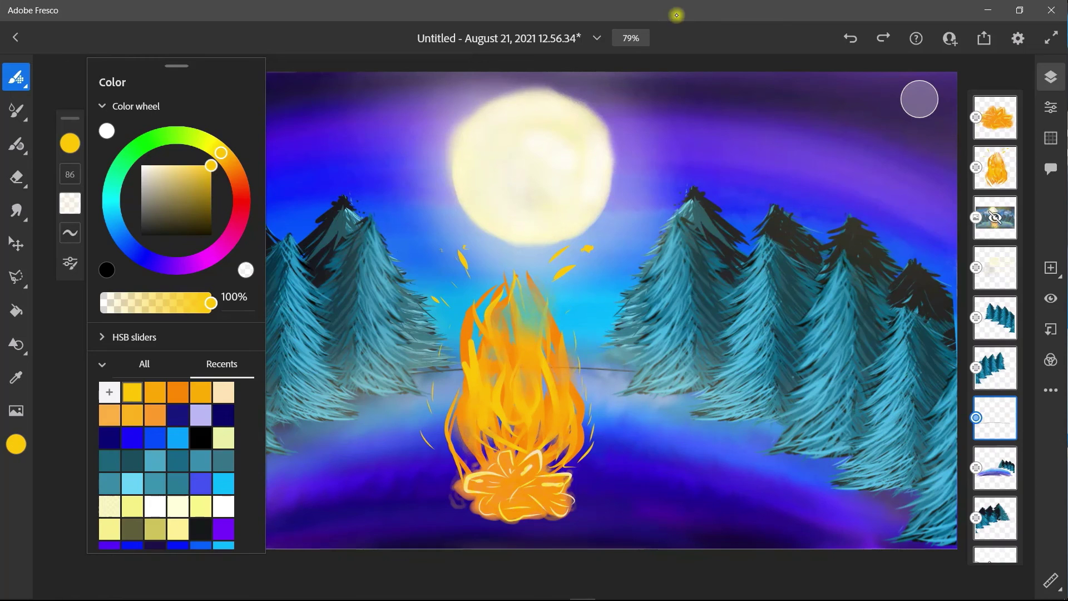
click(673, 26)
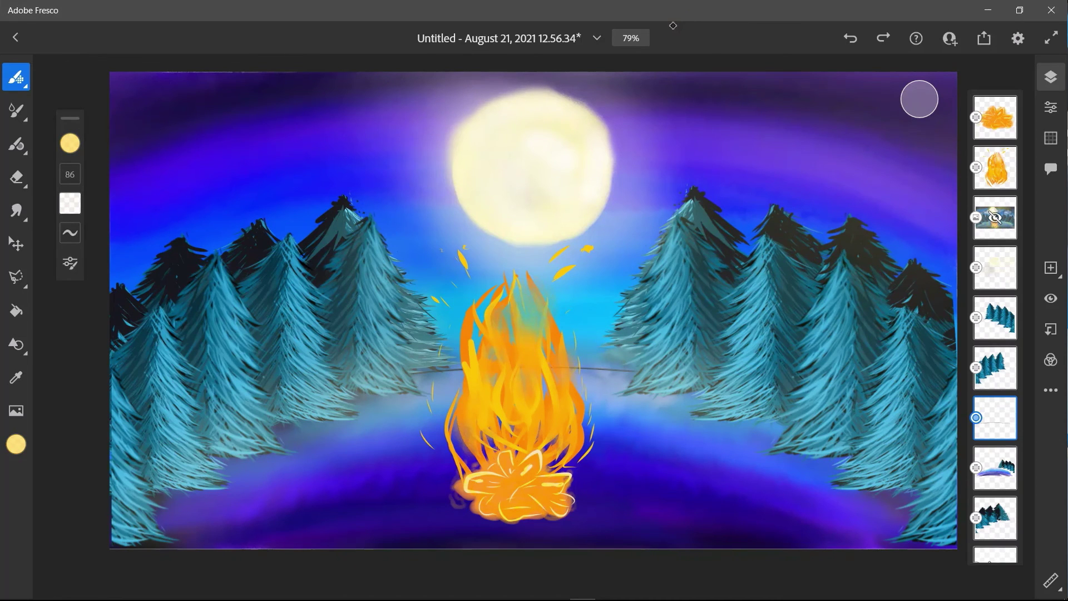
click(995, 167)
drag(398, 329, 372, 370)
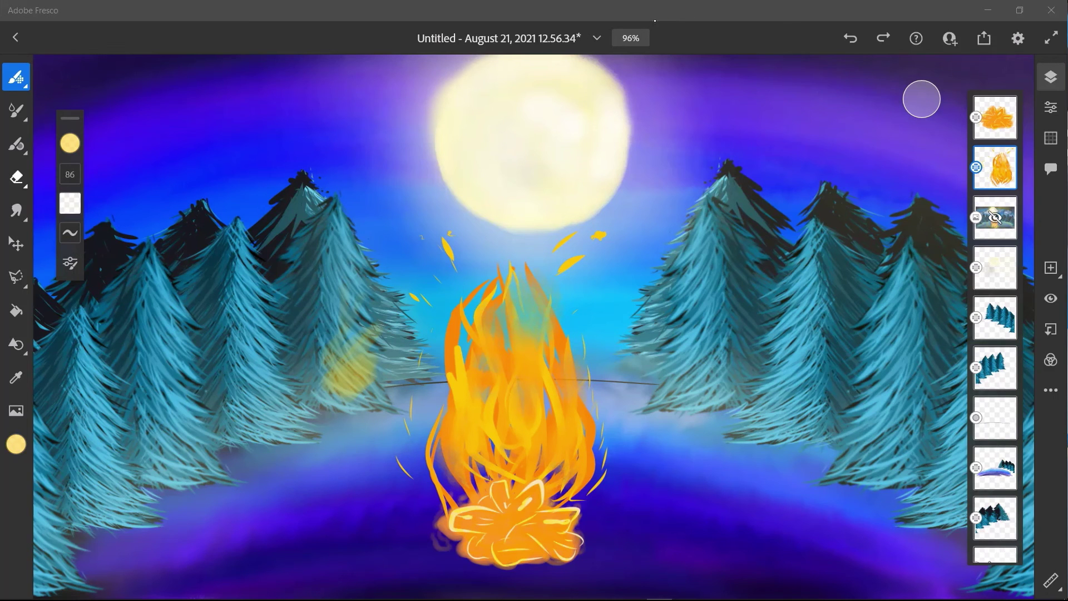
click(16, 176)
mouse_move(367, 350)
mouse_down()
mouse_move(345, 373)
mouse_move(364, 384)
mouse_move(325, 372)
mouse_up()
drag(381, 323, 364, 340)
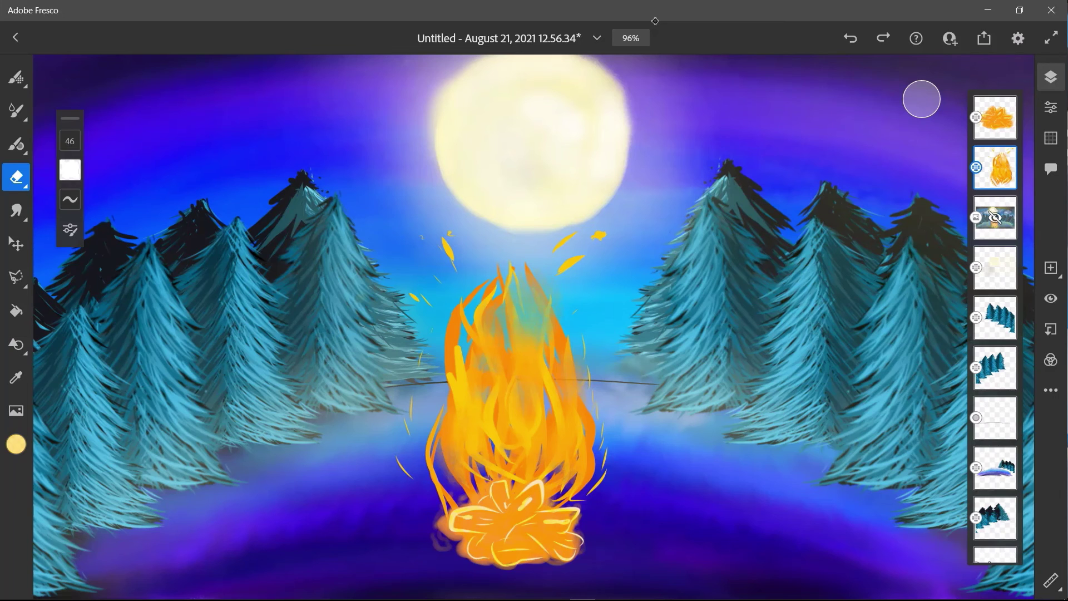
- Make the golden yellow much more transparent, enlarge the pixel brush to size 1950, and dab a warm glow over the left pines and ground
key(b)
click(70, 143)
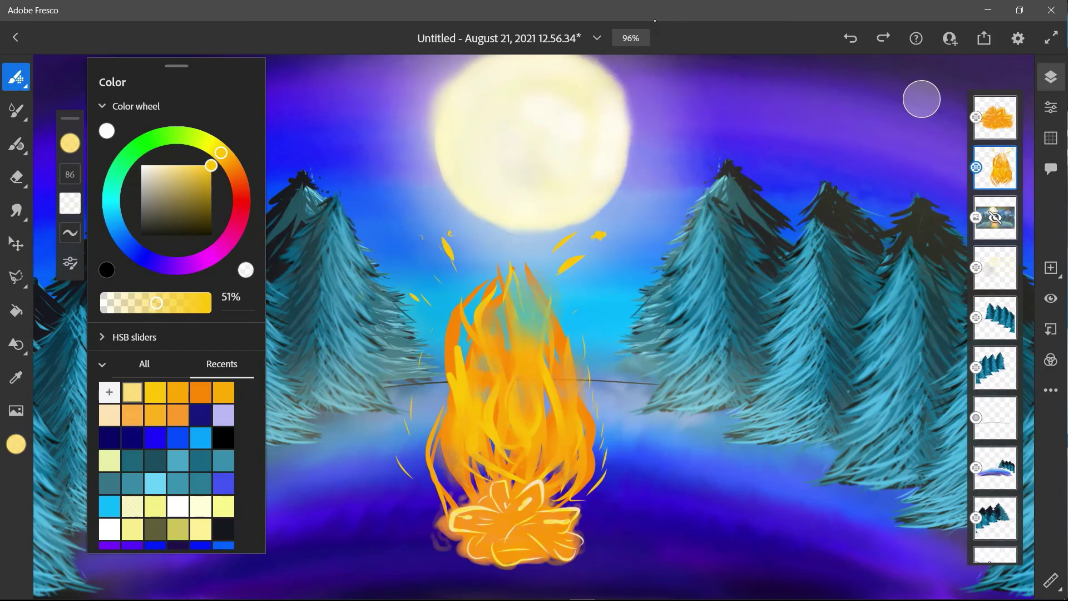
drag(156, 302, 122, 303)
click(70, 143)
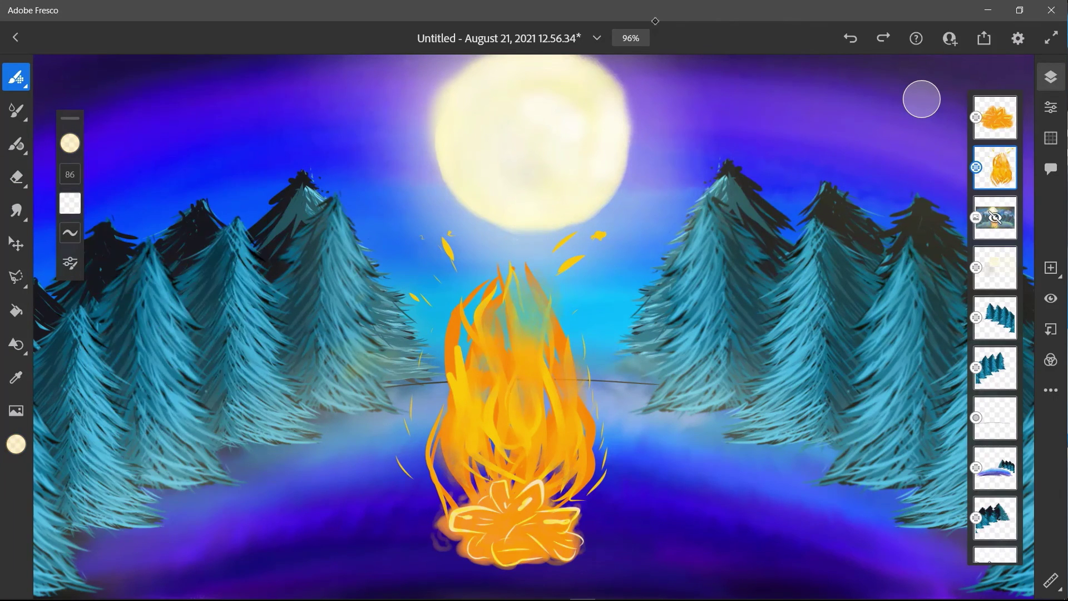
drag(70, 174, 70, 120)
click(345, 373)
click(301, 395)
click(162, 490)
click(267, 473)
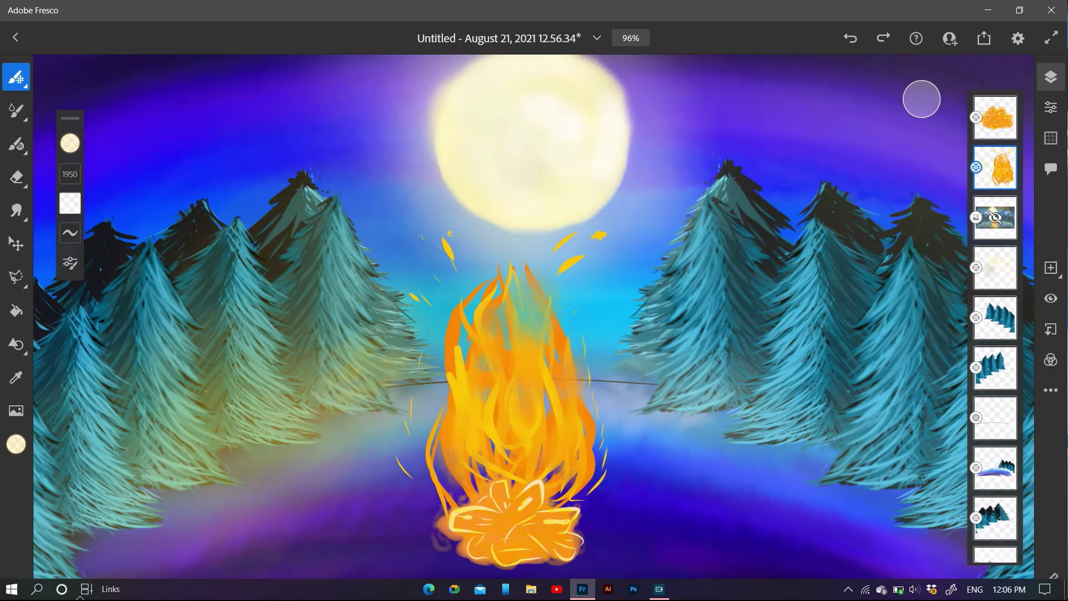
- Brush the warm glow across the right pines and ground, then try a vector stroke on the left ground and undo it
drag(707, 423, 912, 573)
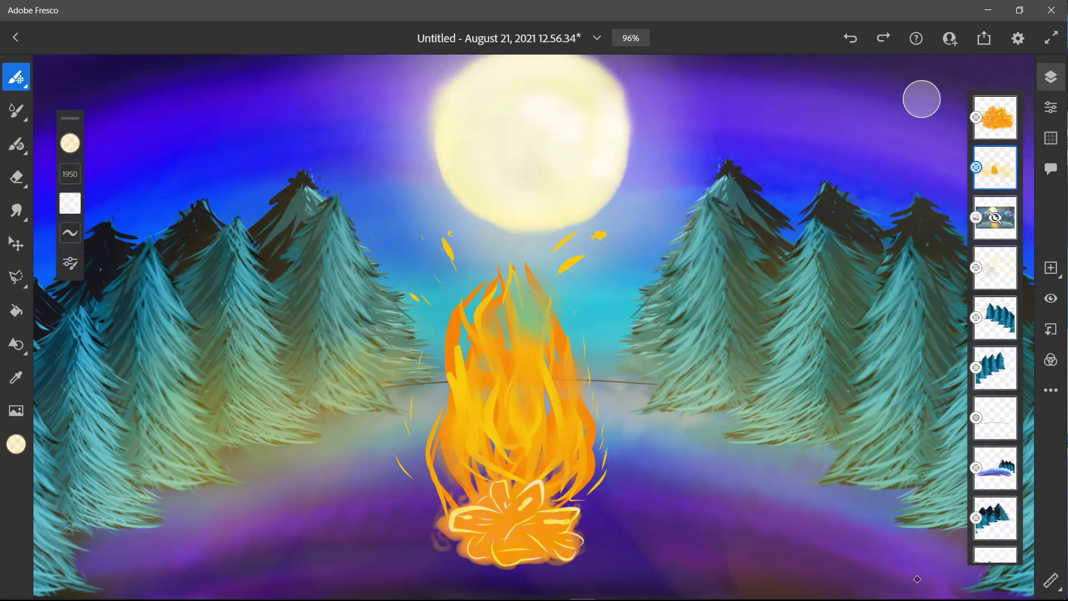
key(v)
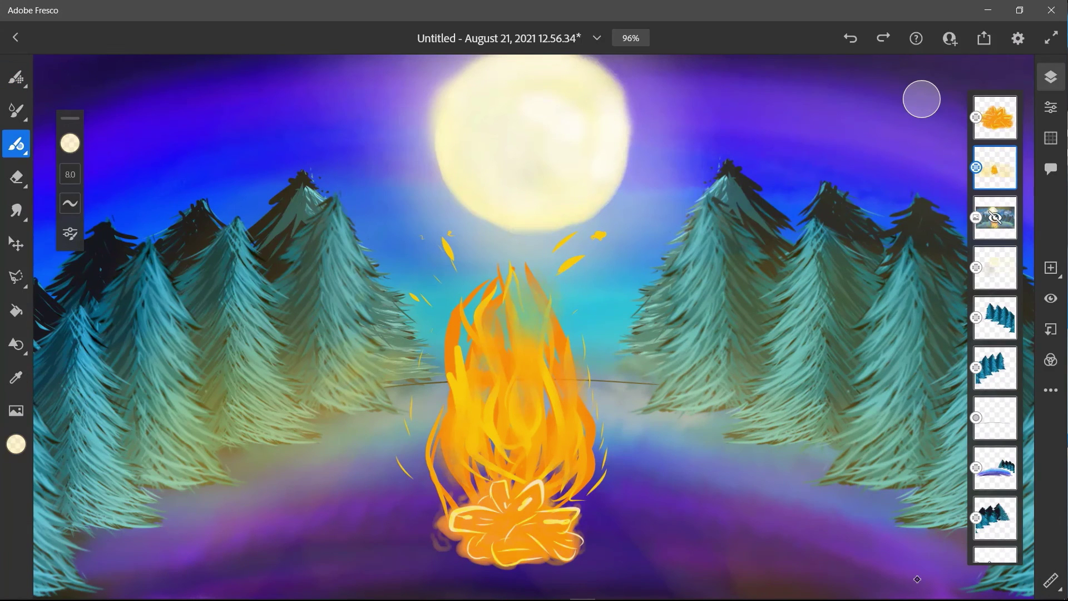
drag(279, 478, 294, 460)
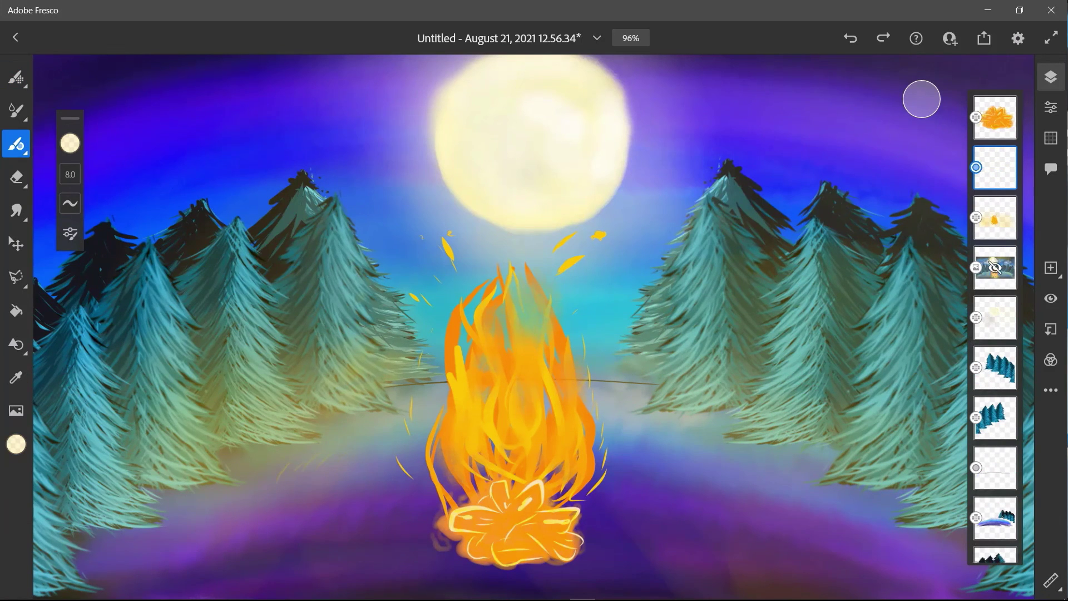
key(ctrl+z)
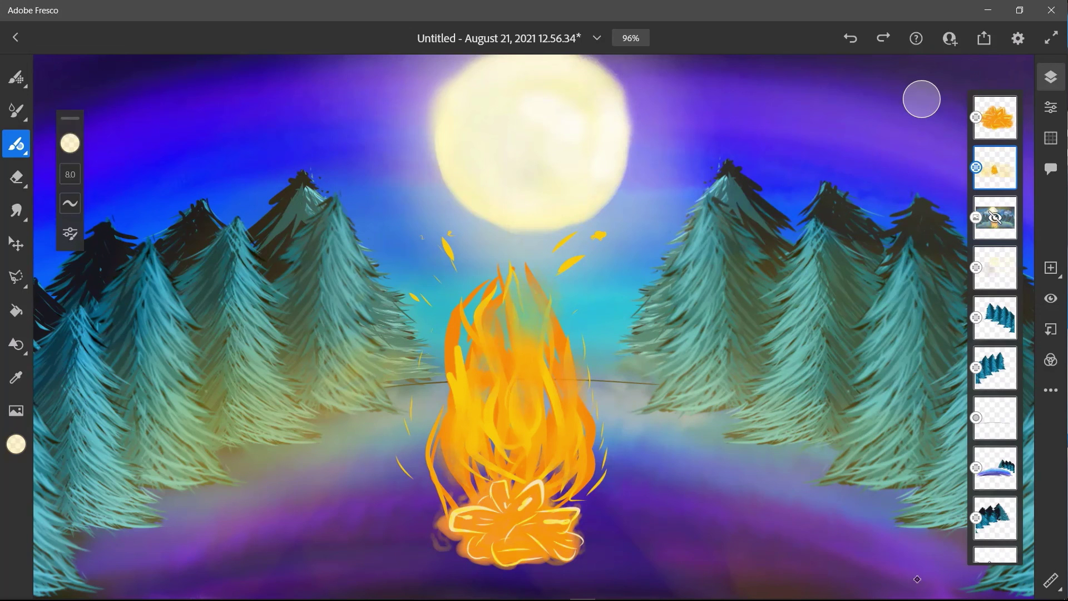
- Sample a muted purple, try short vector strokes on the ground beside the campfire, and undo back through the glow on the right side
key(F6)
key(F6)
click(532, 311)
click(16, 377)
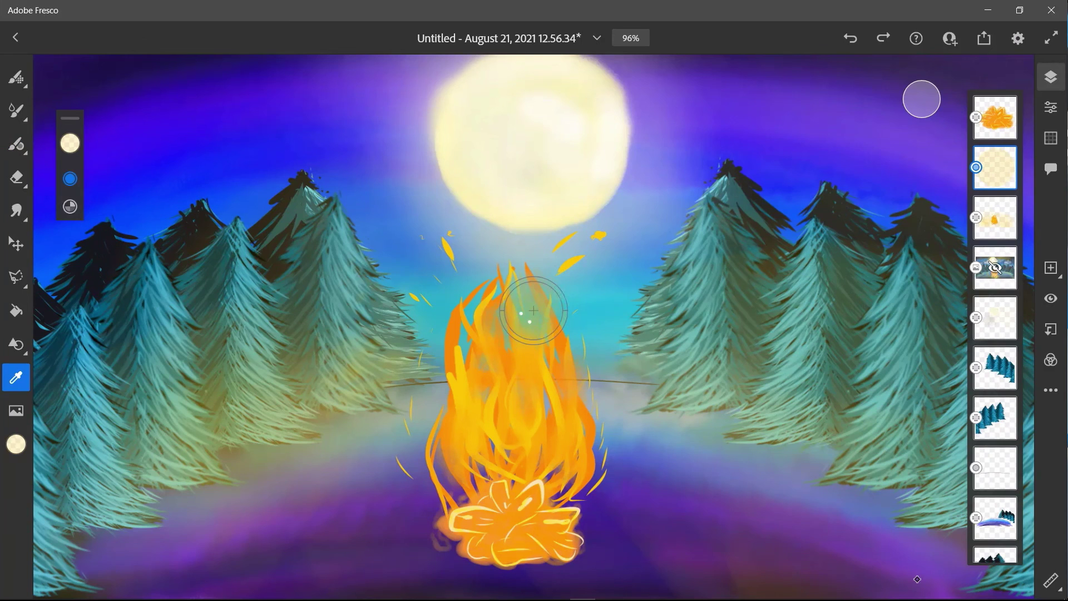
click(534, 311)
drag(533, 309, 386, 482)
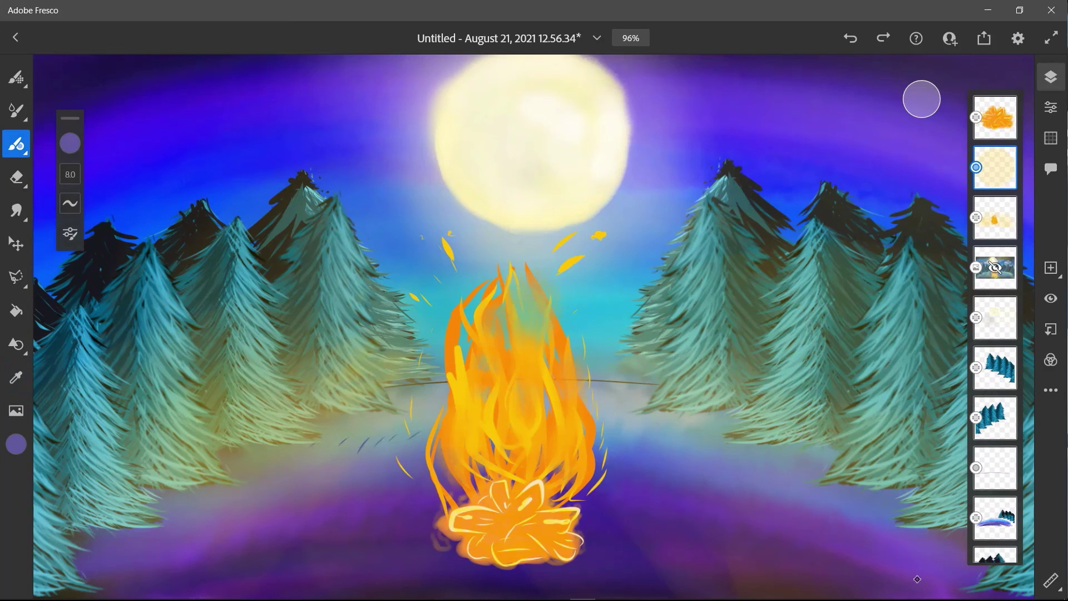
key(ctrl+z)
key(ctrl+z)
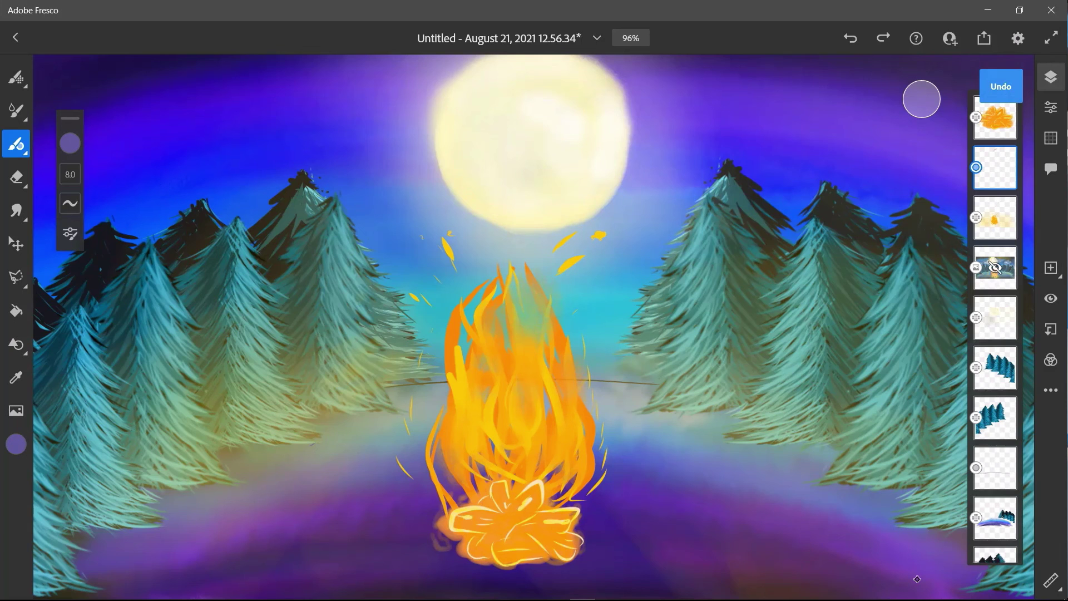
key(ctrl+z)
key(ctrl+z)
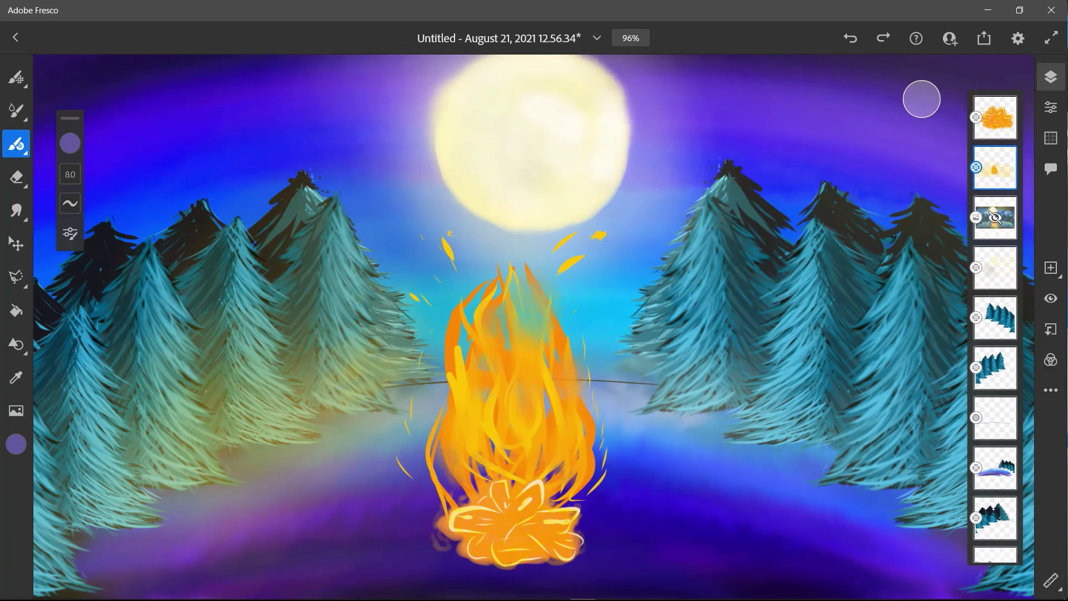
key(ctrl+z)
- Return to the size 1950 pixel brush, pick a highly transparent golden yellow, and brush a warm glow over the right pines and ground
key(b)
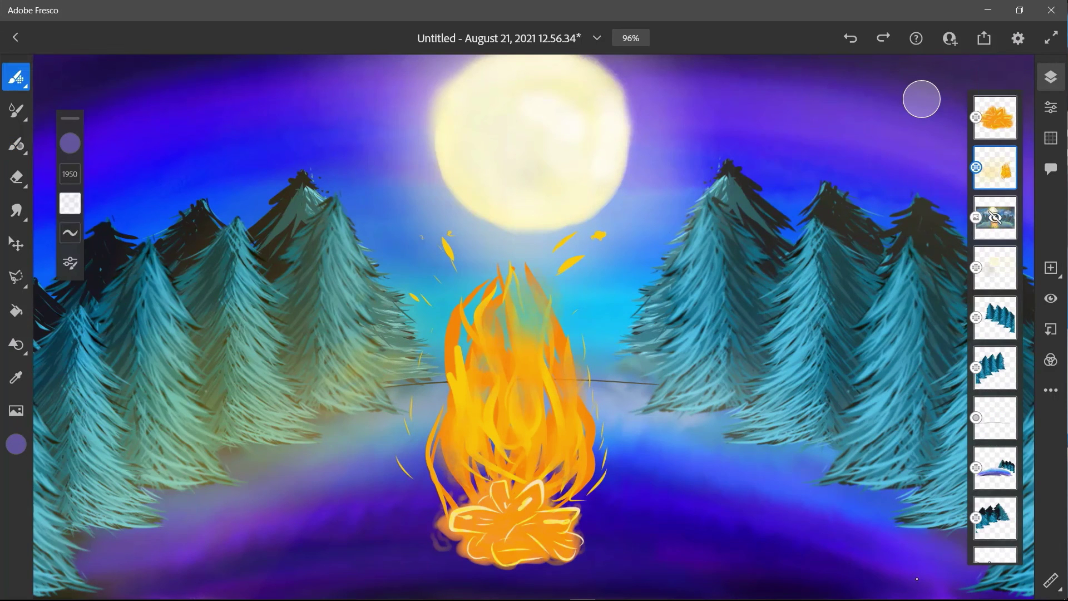
click(70, 143)
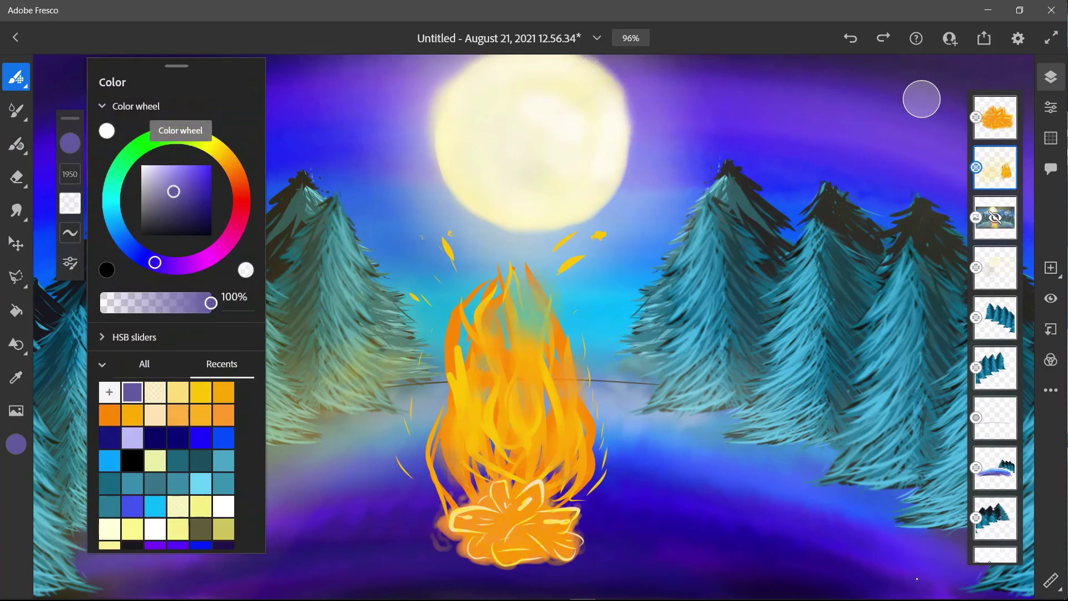
mouse_move(224, 155)
mouse_down()
mouse_move(233, 168)
mouse_move(227, 161)
mouse_up()
drag(181, 184, 210, 166)
drag(228, 161, 220, 153)
drag(179, 174, 180, 173)
drag(210, 302, 122, 302)
drag(706, 506, 890, 501)
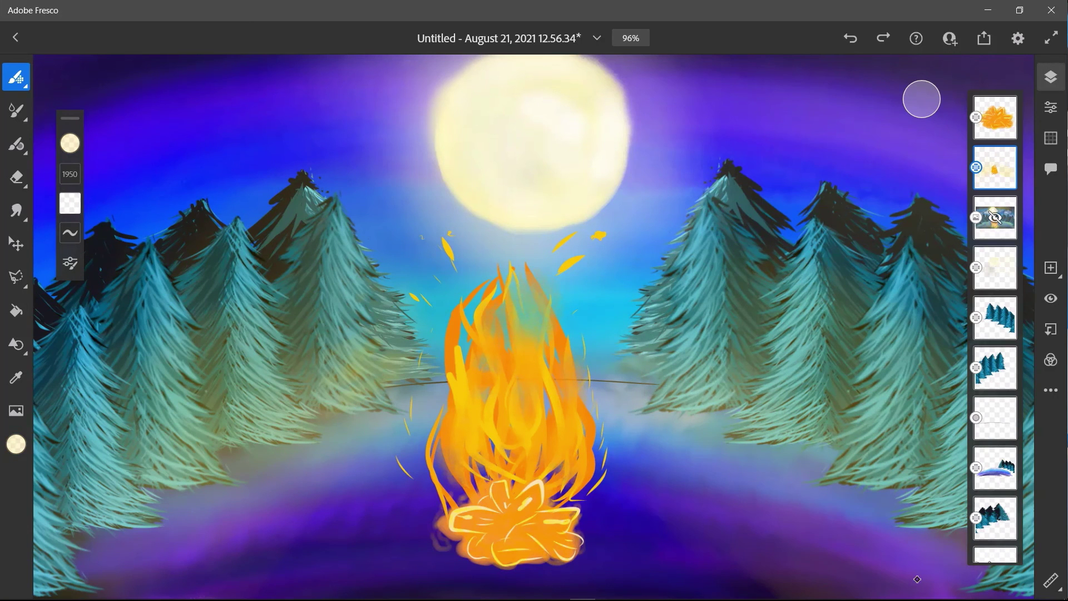
- Brush the transparent warm glow across the foreground ground below the campfire and undo the last stroke
drag(234, 562, 167, 571)
mouse_move(362, 562)
mouse_down()
mouse_move(433, 578)
mouse_move(601, 545)
mouse_move(640, 579)
mouse_up()
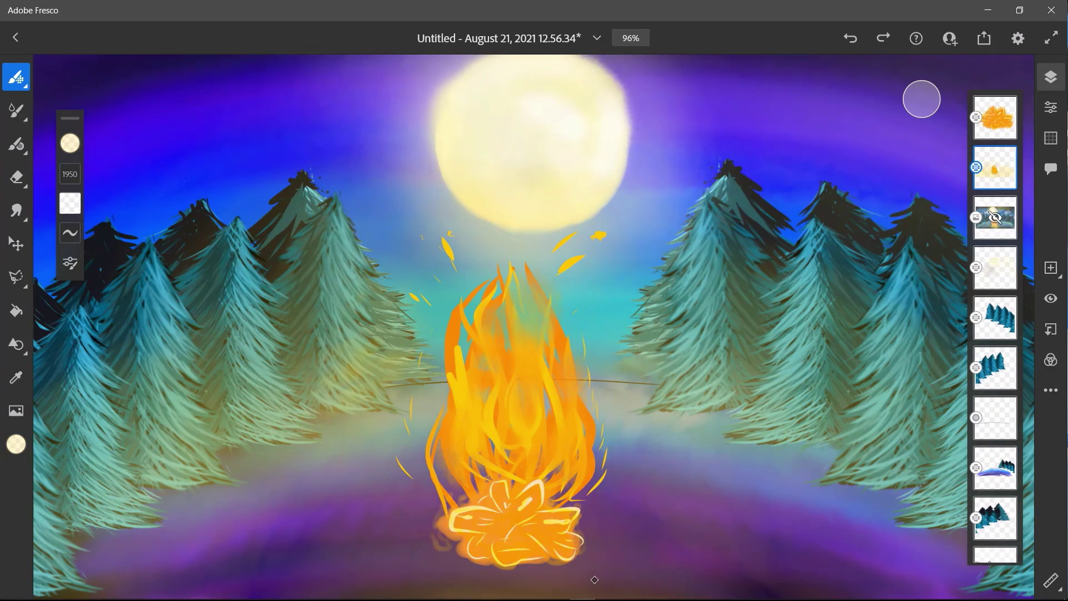
key(ctrl+z)
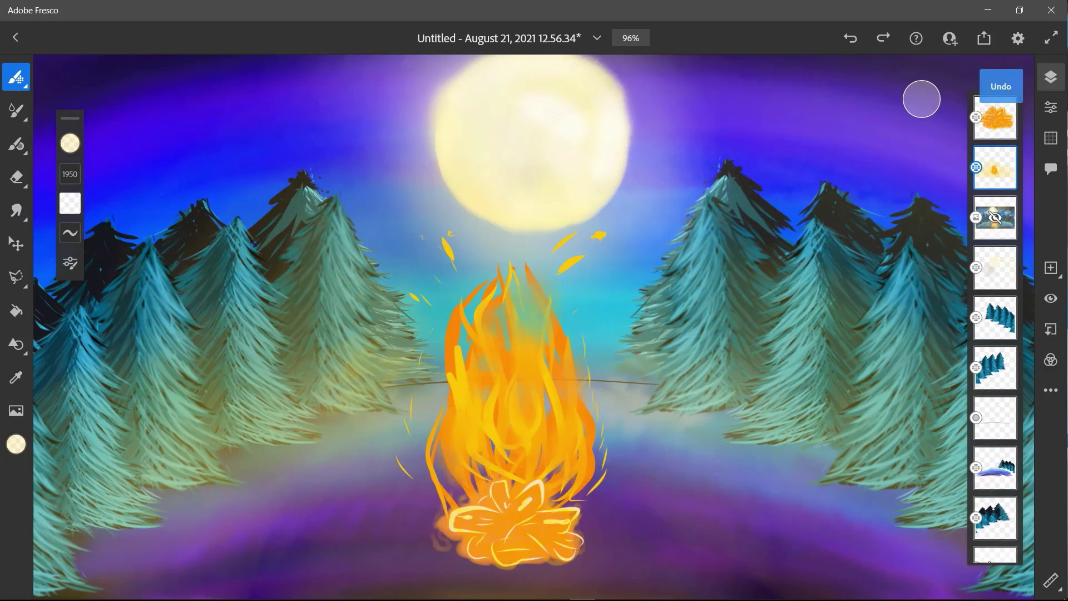
- Reduce the pixel brush to size 154 and brush a soft warm glow around the campfire flames
key(bracketleft)
key(bracketleft)
key(bracketleft)
key(bracketleft)
key(bracketleft)
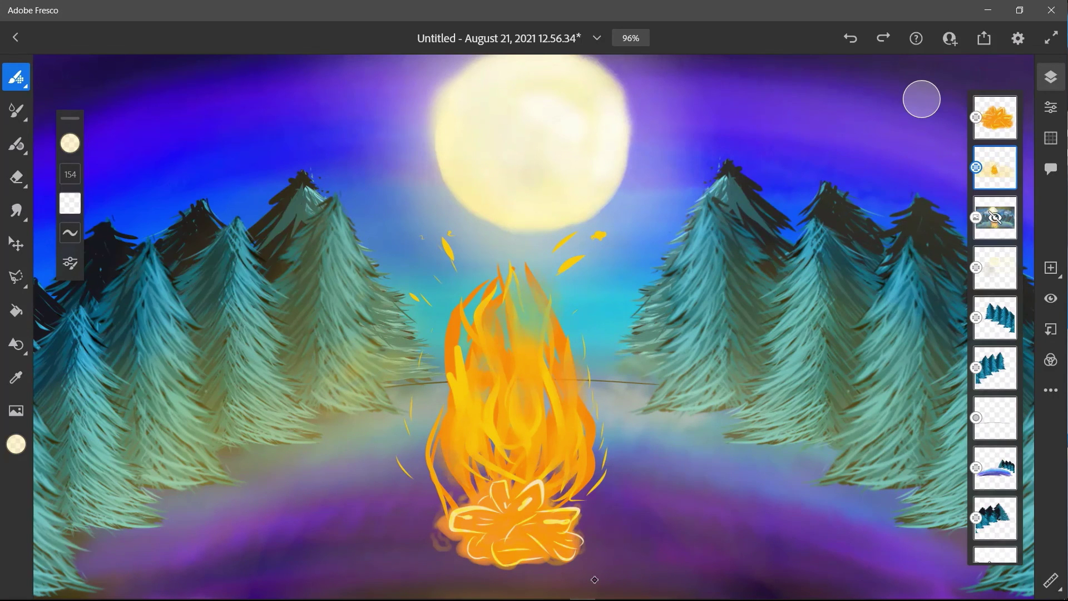
drag(485, 303, 436, 445)
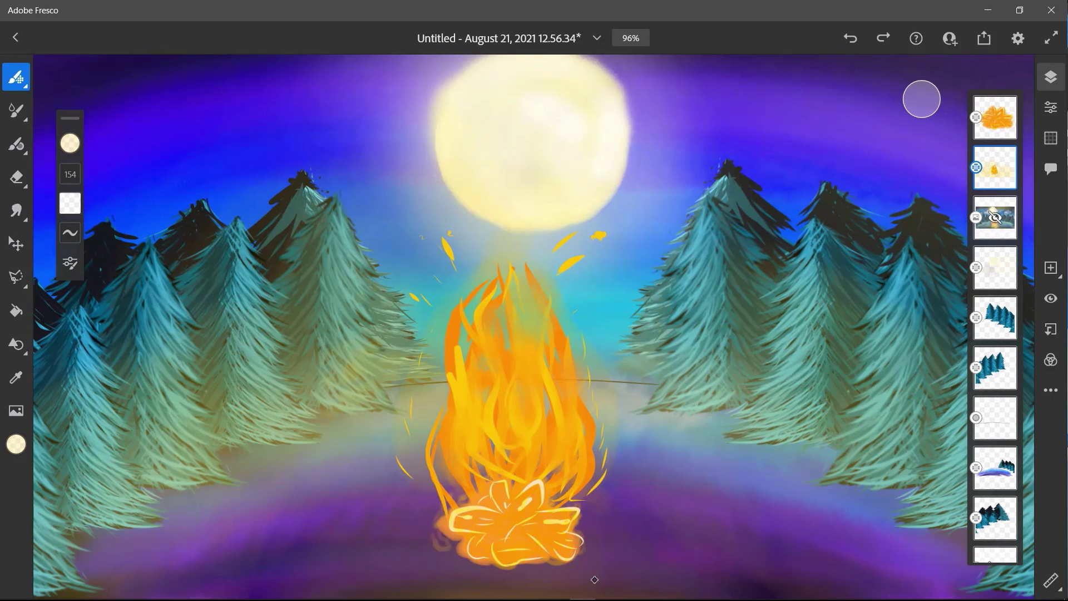
- Pick a fully opaque bright yellow, reduce the pixel brush to size 31, and dab short sparks around the logs
click(70, 143)
drag(120, 302, 211, 303)
drag(221, 152, 212, 146)
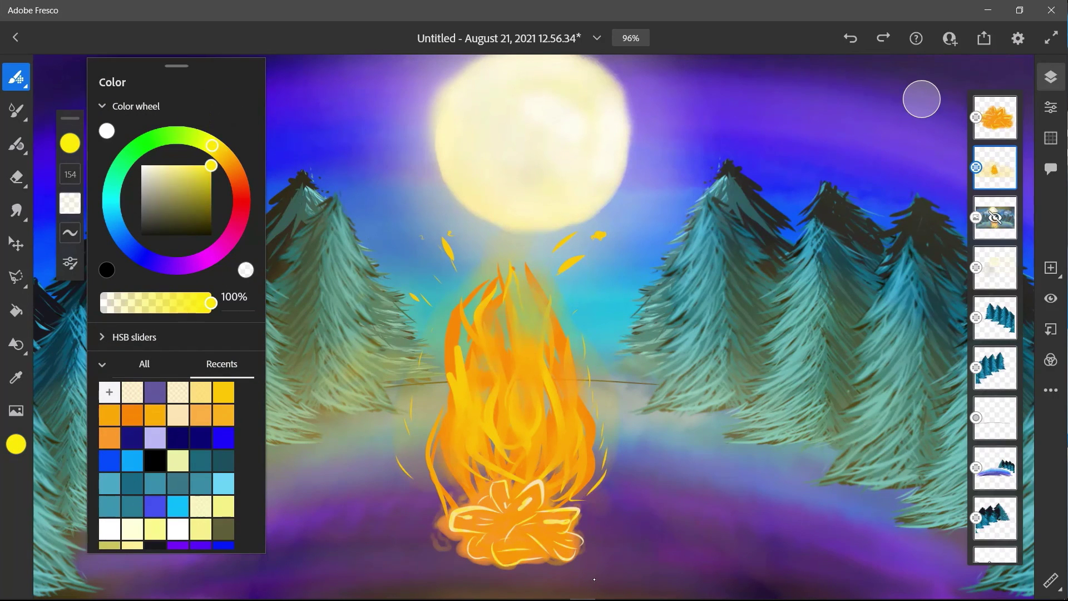
drag(70, 174, 70, 210)
mouse_move(428, 560)
mouse_down()
mouse_move(419, 573)
mouse_move(466, 582)
mouse_up()
mouse_move(498, 573)
mouse_down()
mouse_move(492, 586)
mouse_move(533, 583)
mouse_up()
drag(559, 564, 581, 585)
drag(594, 550, 607, 566)
drag(596, 527, 612, 536)
drag(423, 530, 397, 545)
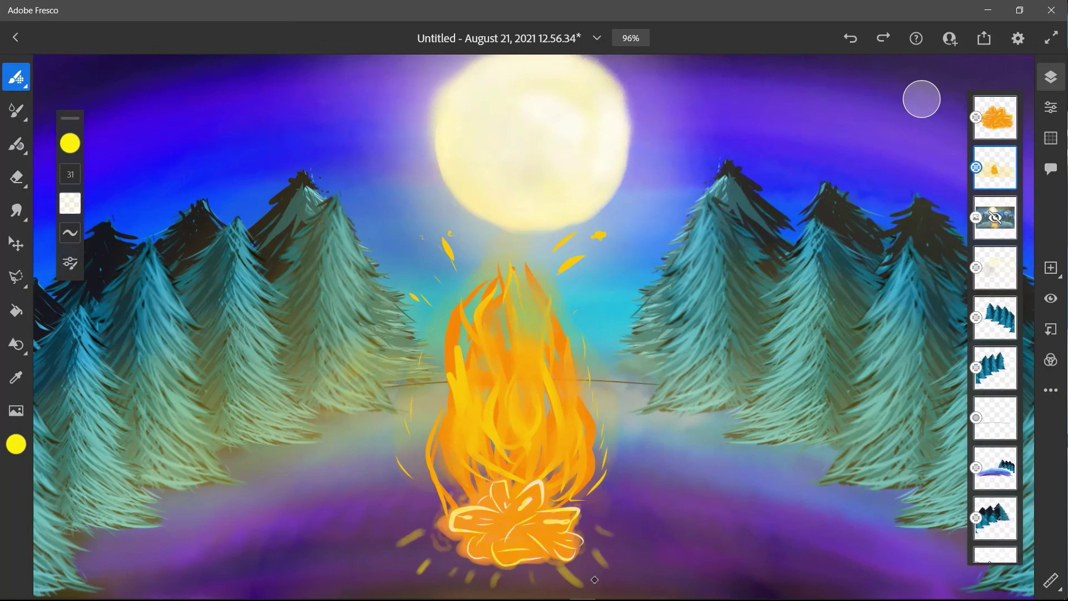
- Go over the sparks around the logs with crisp yellow vector brush strokes at size 8
mouse_move(429, 507)
mouse_down()
mouse_move(406, 510)
mouse_move(395, 543)
mouse_up()
click(17, 144)
mouse_move(430, 559)
mouse_down()
mouse_move(417, 572)
mouse_move(464, 586)
mouse_up()
mouse_move(526, 572)
mouse_down()
mouse_move(534, 583)
mouse_move(579, 582)
mouse_move(608, 566)
mouse_up()
drag(598, 527, 615, 533)
- Draw curved yellow vector highlights in the middle and right of the flames, undoing the misplaced strokes
mouse_move(590, 489)
mouse_down()
mouse_move(617, 469)
mouse_move(581, 362)
mouse_up()
drag(552, 450, 540, 322)
drag(565, 470, 503, 328)
key(ctrl+z)
mouse_move(529, 469)
mouse_down()
mouse_move(539, 292)
mouse_move(533, 423)
mouse_move(498, 306)
mouse_up()
drag(566, 457, 548, 310)
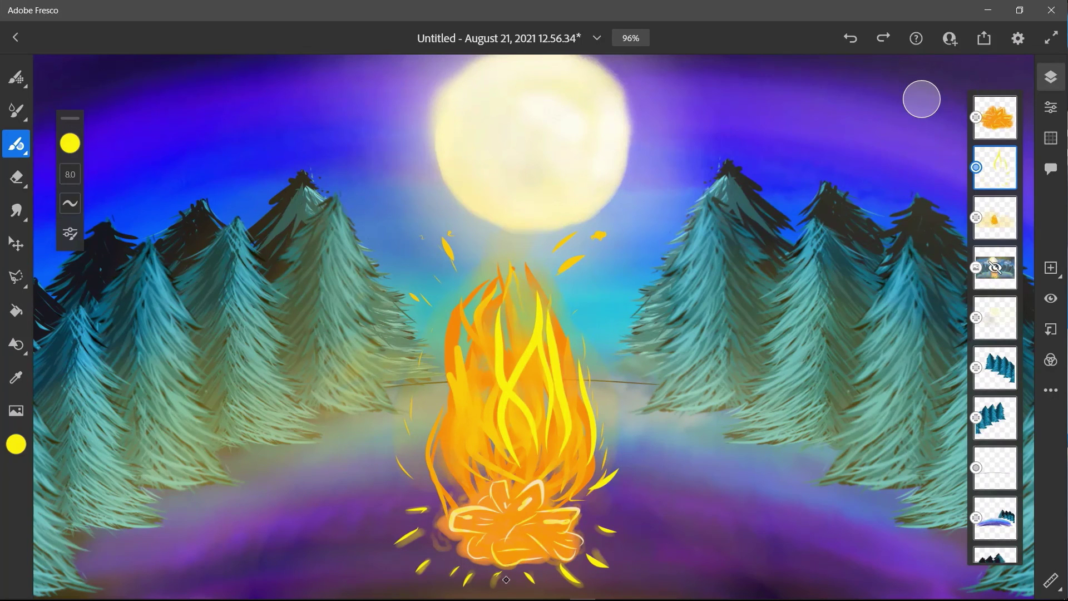
key(ctrl+z)
key(ctrl+z)
key(ctrl+shift+z)
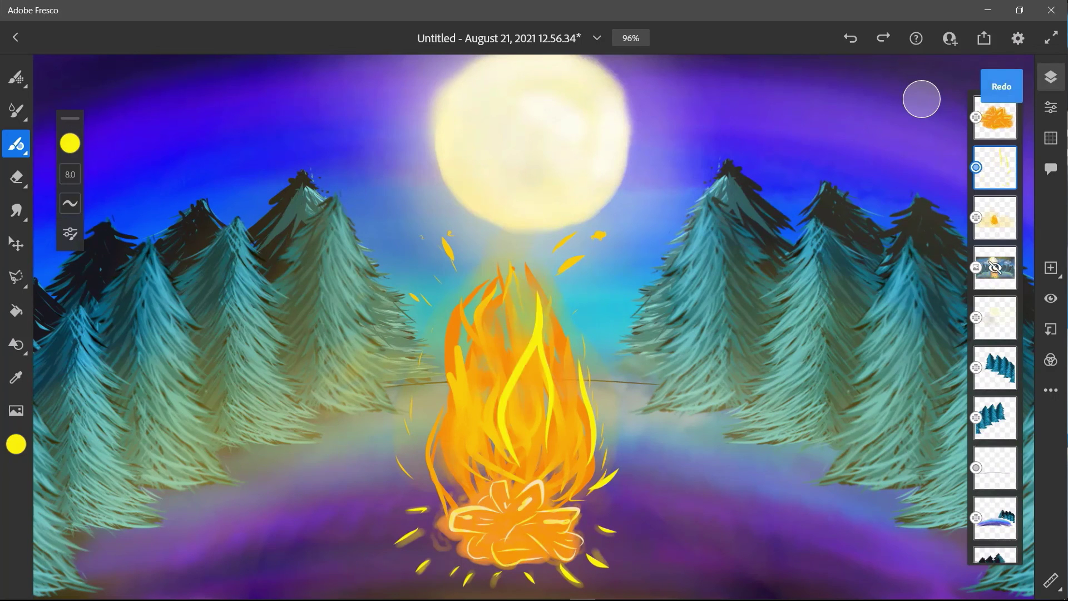
- Add long yellow highlights on the left side of the flames and shorter licks in the centre and right
drag(485, 452, 507, 293)
drag(457, 470, 474, 349)
drag(532, 448, 537, 398)
drag(566, 463, 571, 424)
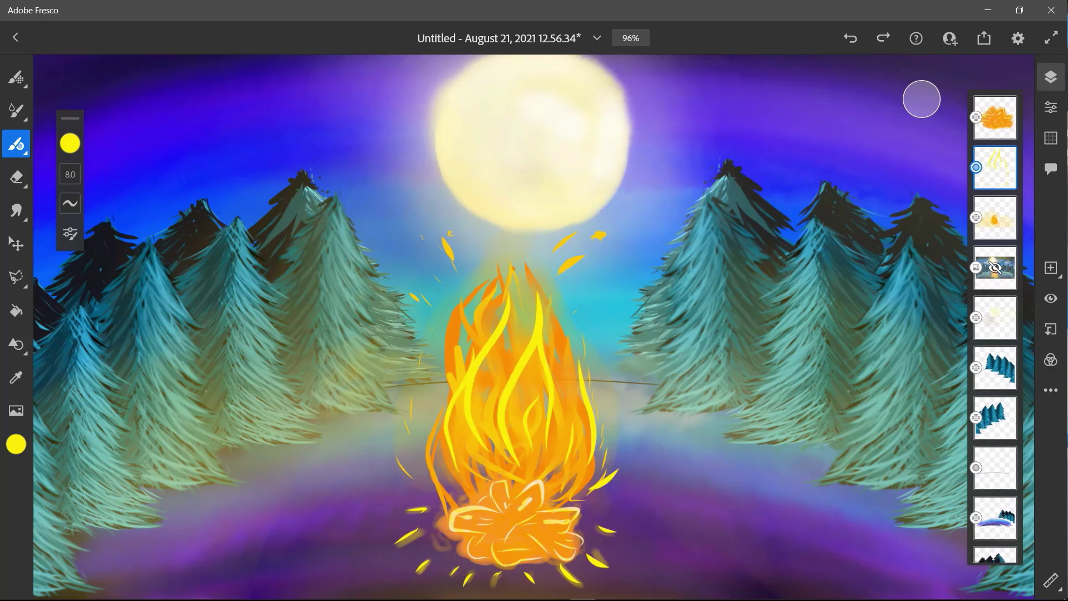
drag(570, 377, 551, 327)
drag(469, 349, 461, 303)
- Switch to black and outline the base and right side of the logs, filling it in as a thick shadow
click(70, 143)
click(105, 269)
click(70, 143)
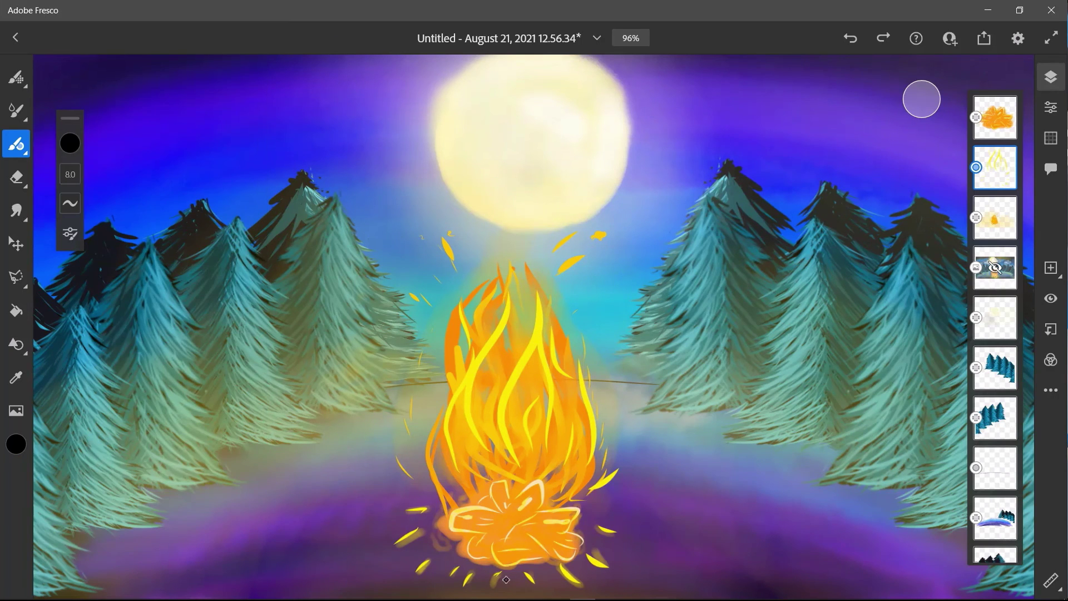
mouse_move(442, 529)
mouse_down()
mouse_move(453, 553)
mouse_move(475, 563)
mouse_move(561, 567)
mouse_up()
mouse_move(578, 503)
mouse_down()
mouse_move(591, 556)
mouse_move(567, 566)
mouse_up()
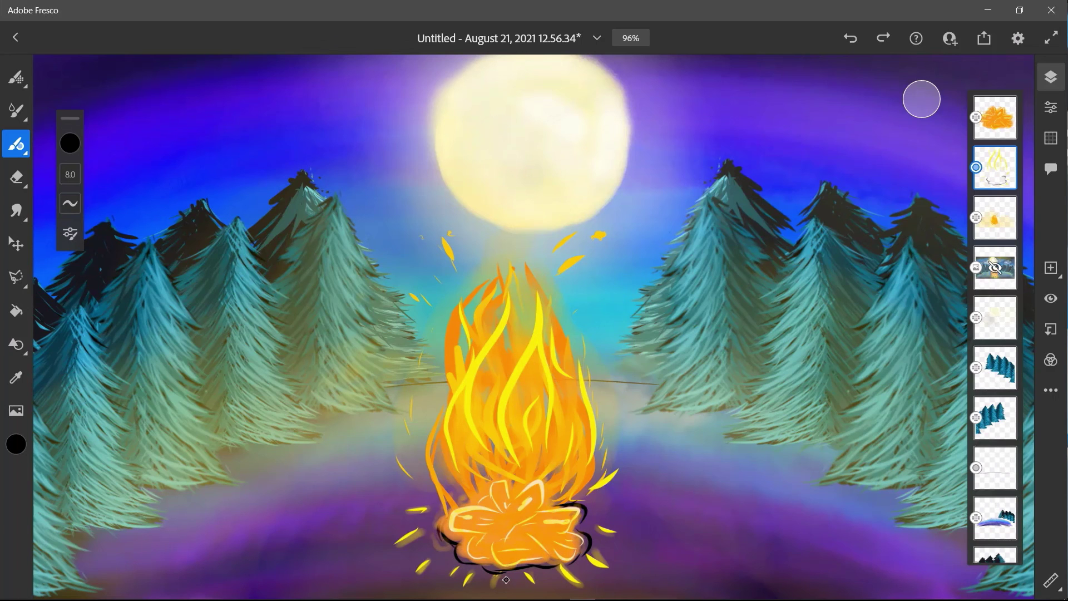
drag(583, 513, 574, 531)
drag(586, 538, 574, 558)
mouse_move(576, 535)
mouse_down()
mouse_move(587, 538)
mouse_move(583, 512)
mouse_up()
mouse_move(556, 559)
mouse_down()
mouse_move(477, 565)
mouse_move(450, 537)
mouse_up()
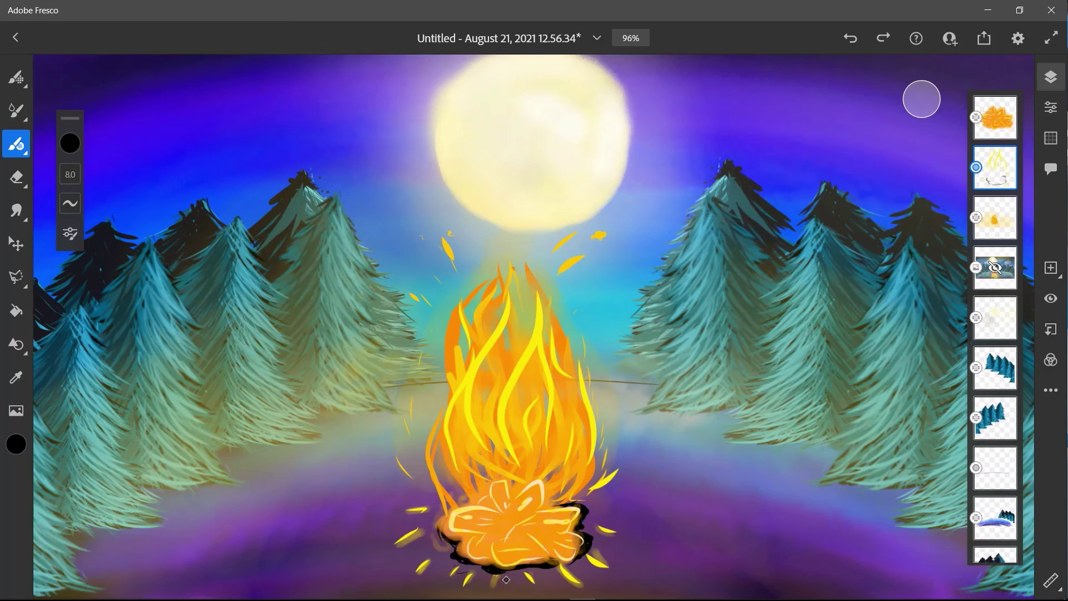
- Try a black stroke along the left horizon, undo it, and select the blue background layer
drag(388, 384, 428, 381)
key(ctrl+z)
scroll(995, 329, down, 3)
click(995, 487)
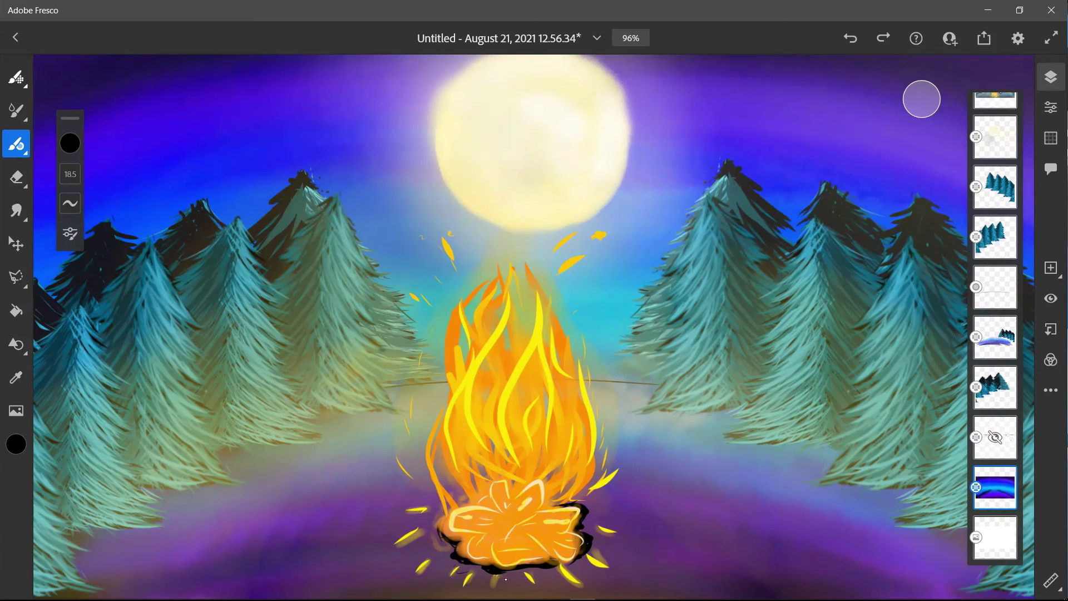
- Shade black along the horizon and ground with the pixel brush at size 129, undoing the unwanted strokes on the left
key(b)
mouse_move(406, 388)
mouse_down()
mouse_move(427, 378)
mouse_move(328, 416)
mouse_move(239, 489)
mouse_move(133, 550)
mouse_move(126, 585)
mouse_up()
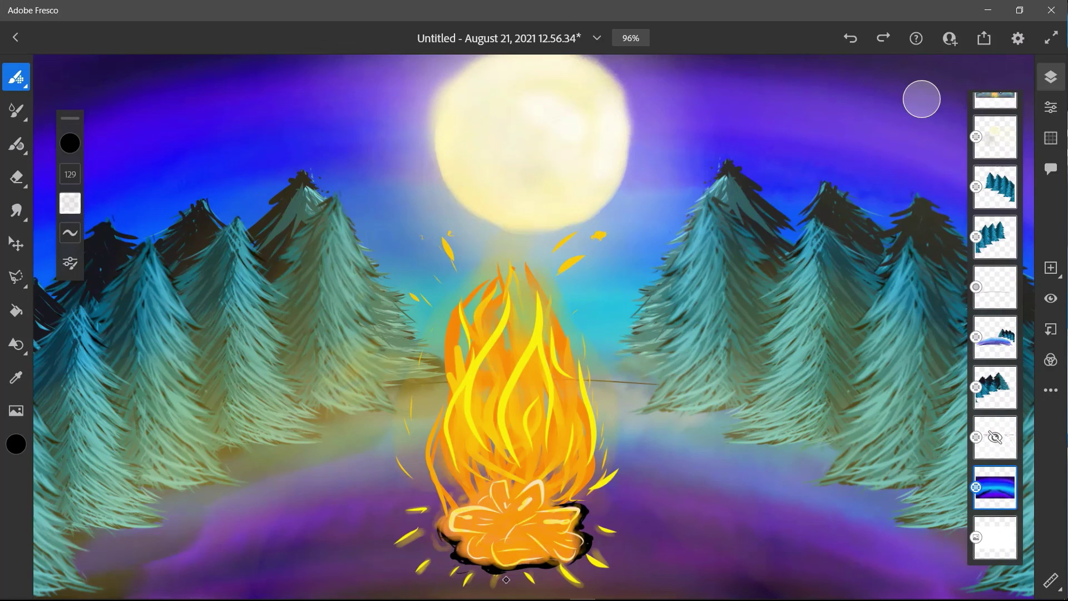
drag(435, 363, 476, 360)
key(ctrl+z)
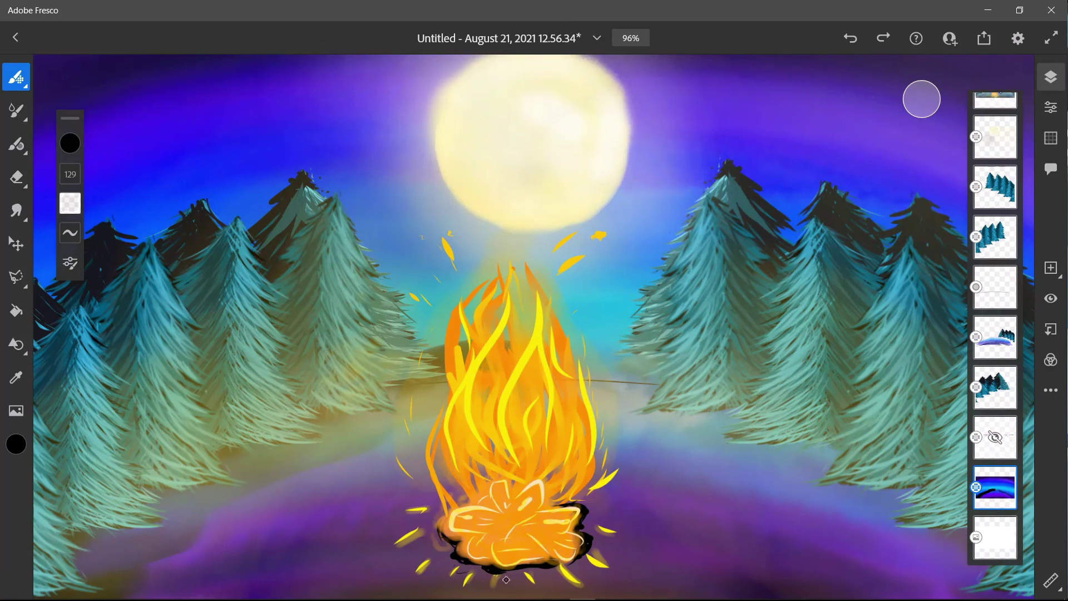
key(ctrl+z)
key(ctrl+z)
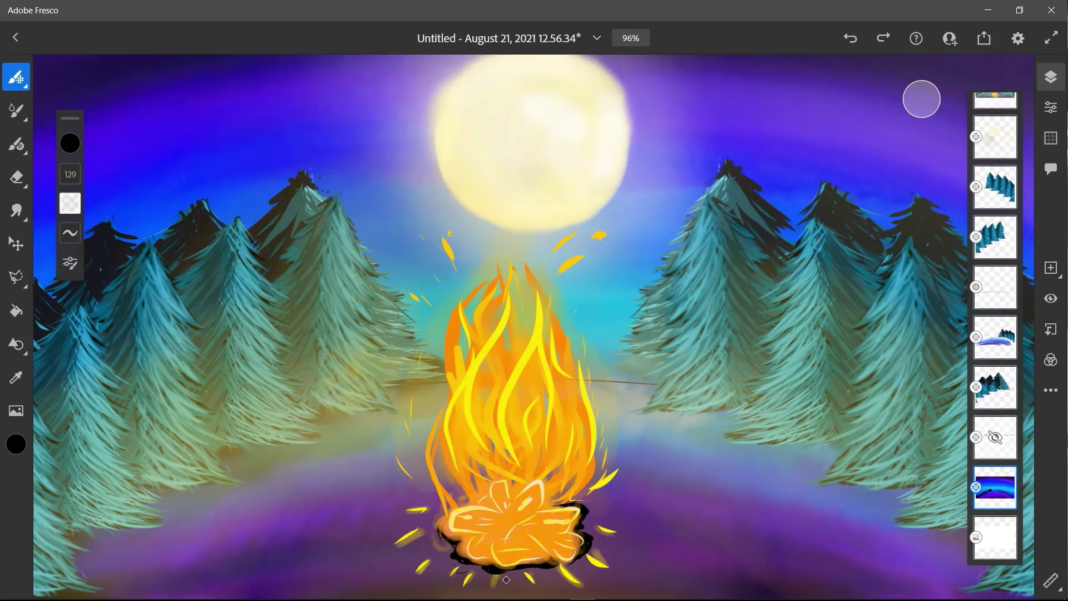
mouse_move(484, 369)
mouse_down()
mouse_move(648, 390)
mouse_move(784, 458)
mouse_move(903, 493)
mouse_move(957, 562)
mouse_up()
mouse_move(903, 540)
mouse_down()
mouse_move(737, 472)
mouse_move(623, 367)
mouse_move(595, 371)
mouse_up()
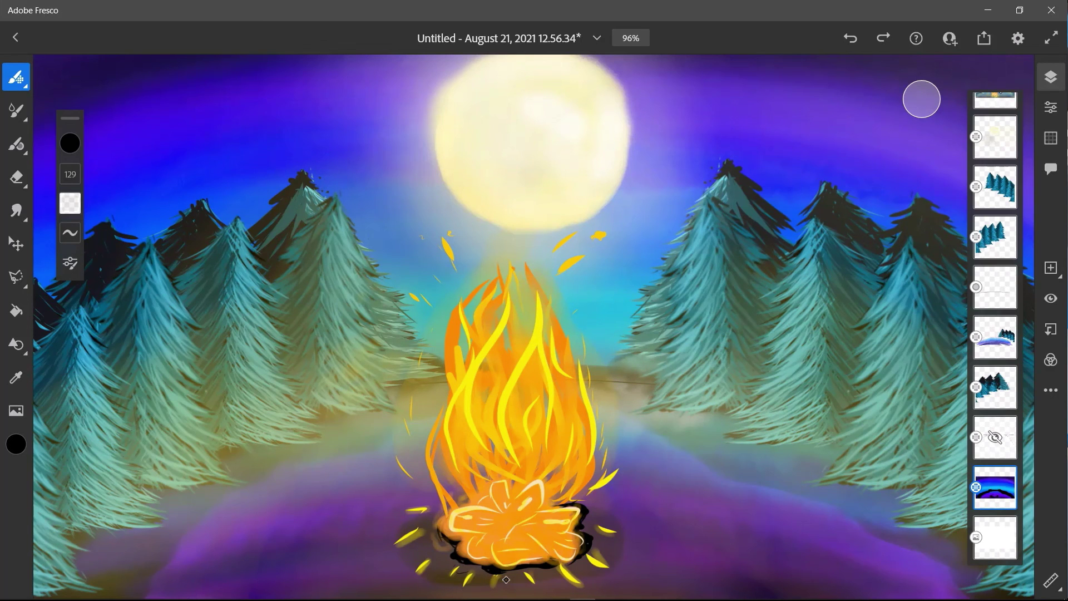
- Reduce the pixel brush to size 53, pick a muted khaki, and paint clouds around the moon and in the upper-right sky
scroll(506, 579, down, 2)
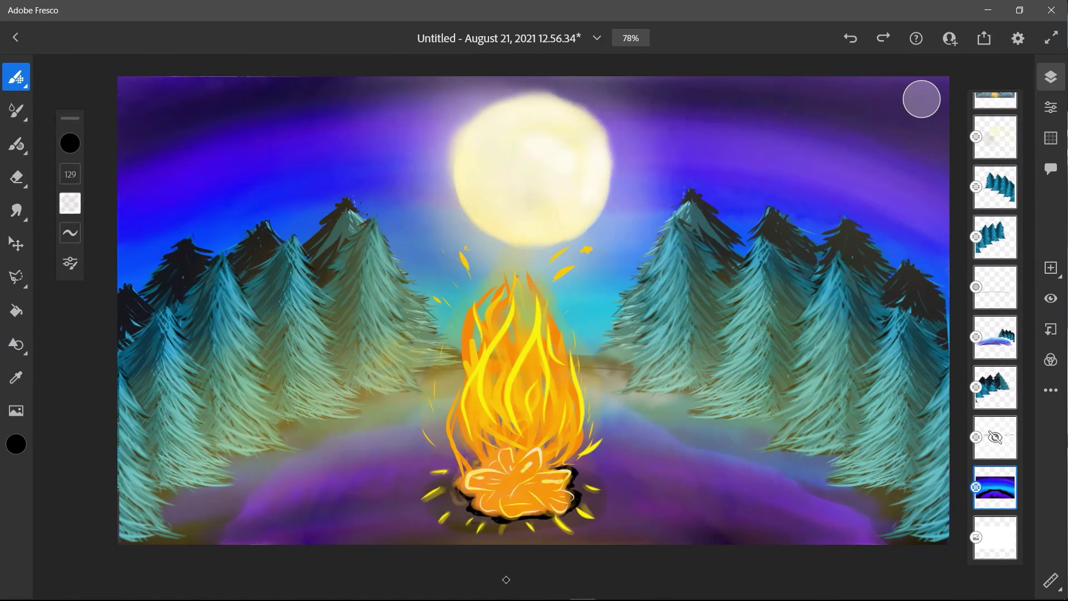
key(bracketleft)
click(70, 143)
mouse_move(159, 201)
mouse_down()
mouse_move(146, 191)
mouse_move(155, 179)
mouse_move(156, 193)
mouse_move(159, 175)
mouse_move(160, 184)
mouse_up()
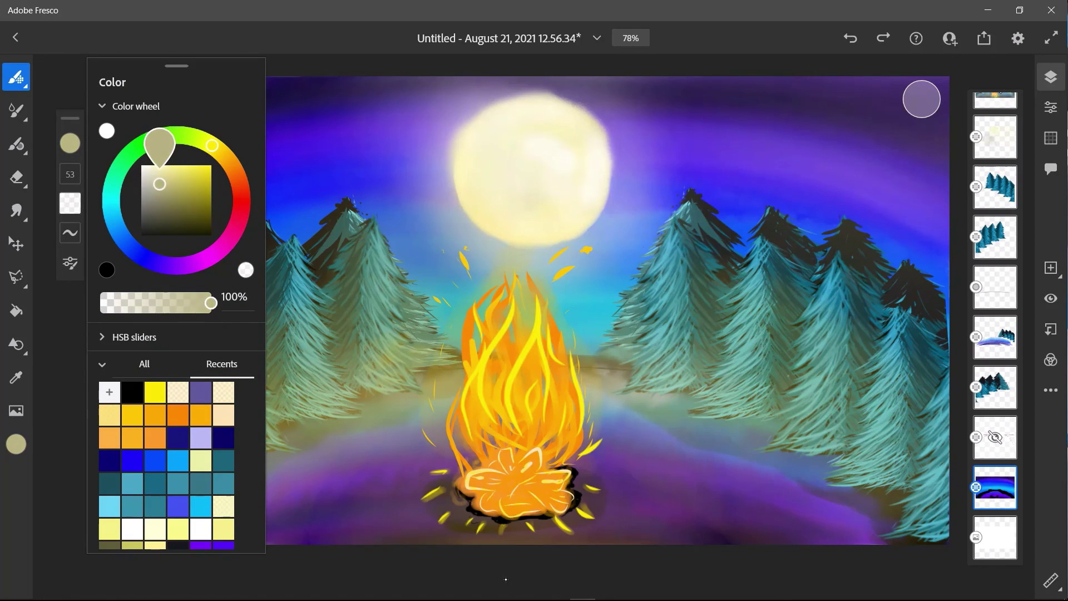
click(384, 139)
mouse_move(418, 151)
mouse_down()
mouse_move(424, 162)
mouse_move(393, 145)
mouse_move(312, 162)
mouse_move(367, 176)
mouse_move(399, 139)
mouse_move(404, 160)
mouse_move(448, 178)
mouse_move(401, 184)
mouse_move(417, 200)
mouse_move(451, 196)
mouse_up()
mouse_move(333, 179)
mouse_down()
mouse_move(358, 200)
mouse_move(329, 200)
mouse_move(320, 178)
mouse_move(334, 144)
mouse_move(364, 123)
mouse_up()
mouse_move(484, 102)
mouse_down()
mouse_move(466, 111)
mouse_move(495, 93)
mouse_up()
mouse_move(573, 103)
mouse_down()
mouse_move(623, 108)
mouse_move(628, 86)
mouse_move(664, 108)
mouse_move(639, 114)
mouse_move(651, 127)
mouse_up()
mouse_move(416, 102)
mouse_down()
mouse_move(395, 99)
mouse_move(429, 79)
mouse_up()
mouse_move(642, 162)
mouse_down()
mouse_move(611, 188)
mouse_move(659, 166)
mouse_move(707, 177)
mouse_move(677, 160)
mouse_up()
mouse_move(803, 128)
mouse_down()
mouse_move(883, 118)
mouse_move(802, 140)
mouse_move(828, 160)
mouse_move(923, 147)
mouse_move(834, 125)
mouse_move(795, 156)
mouse_move(856, 147)
mouse_move(876, 166)
mouse_move(848, 107)
mouse_move(920, 134)
mouse_move(906, 107)
mouse_up()
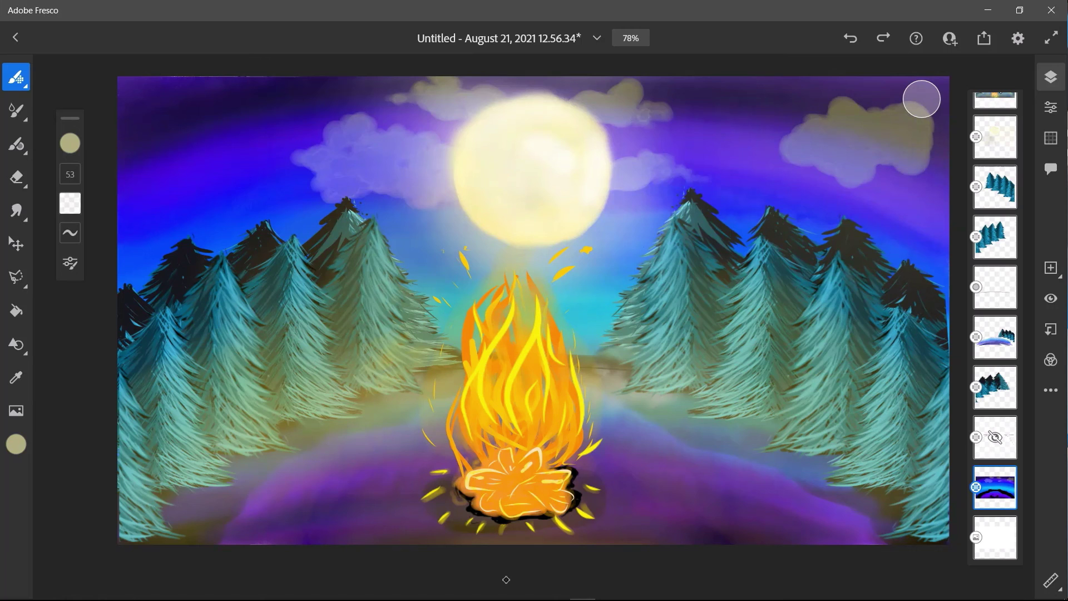
- Paint a khaki cloud in the upper-left sky and extend the right cloud with a wispy tail toward the moon
mouse_move(280, 158)
mouse_down()
mouse_move(228, 111)
mouse_move(189, 139)
mouse_move(183, 100)
mouse_up()
mouse_move(194, 156)
mouse_down()
mouse_move(195, 146)
mouse_move(147, 161)
mouse_move(161, 164)
mouse_up()
drag(278, 155, 288, 158)
click(288, 147)
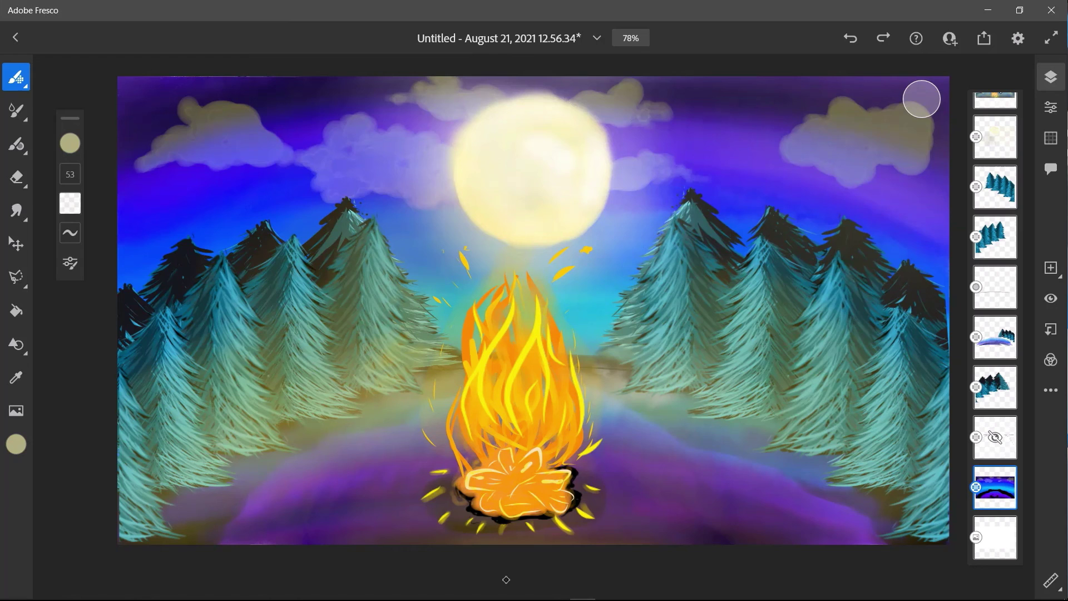
drag(781, 149, 735, 161)
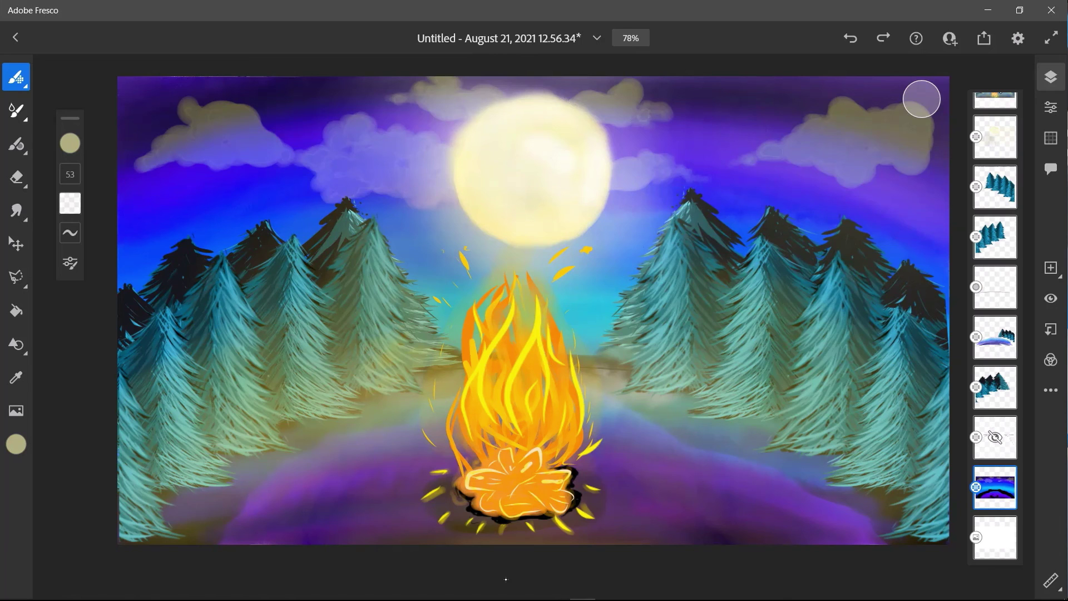
- Toggle the reference picture layer on and off to compare it with the painting, leaving it hidden
scroll(995, 328, up, 4)
click(995, 267)
click(1050, 298)
click(1051, 298)
click(1051, 298)
click(1051, 298)
click(1051, 299)
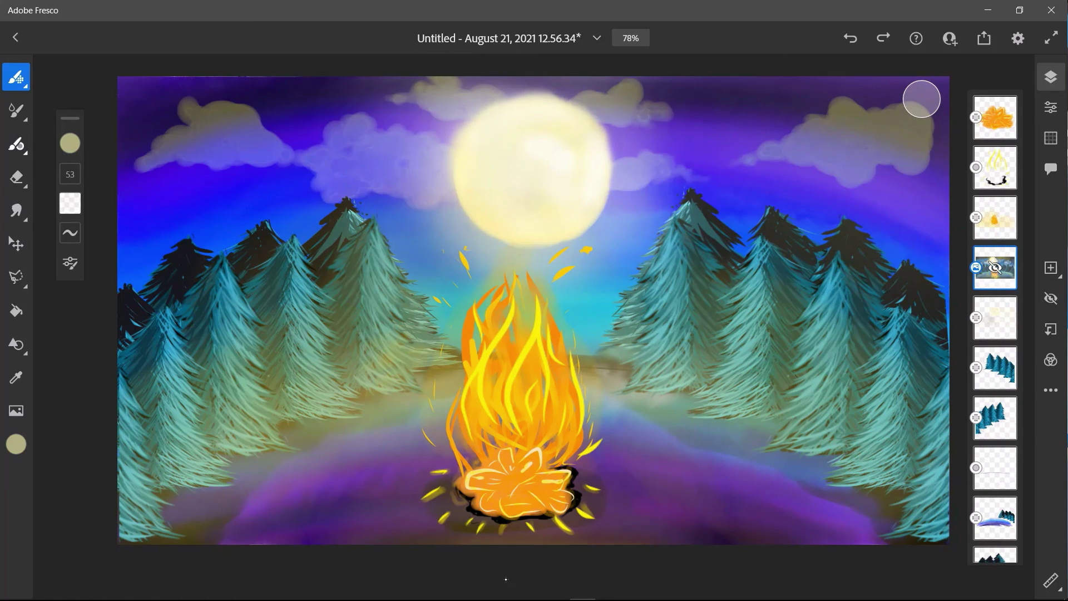
- Dot small khaki stars across the sky with the vector brush at size 51.5 on the yellow flame highlights layer
click(16, 144)
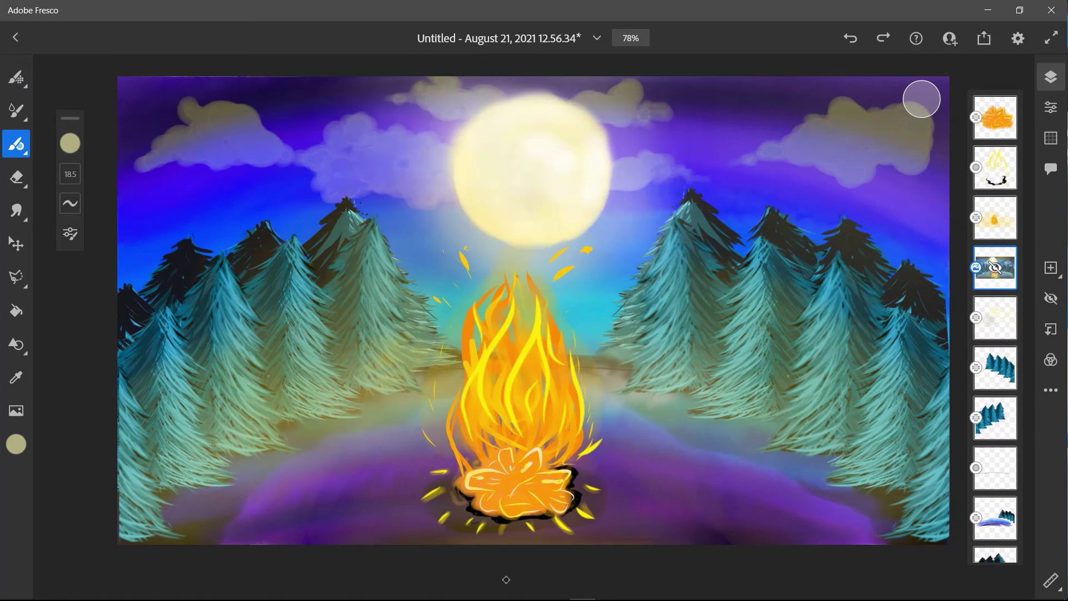
click(995, 167)
drag(71, 174, 70, 156)
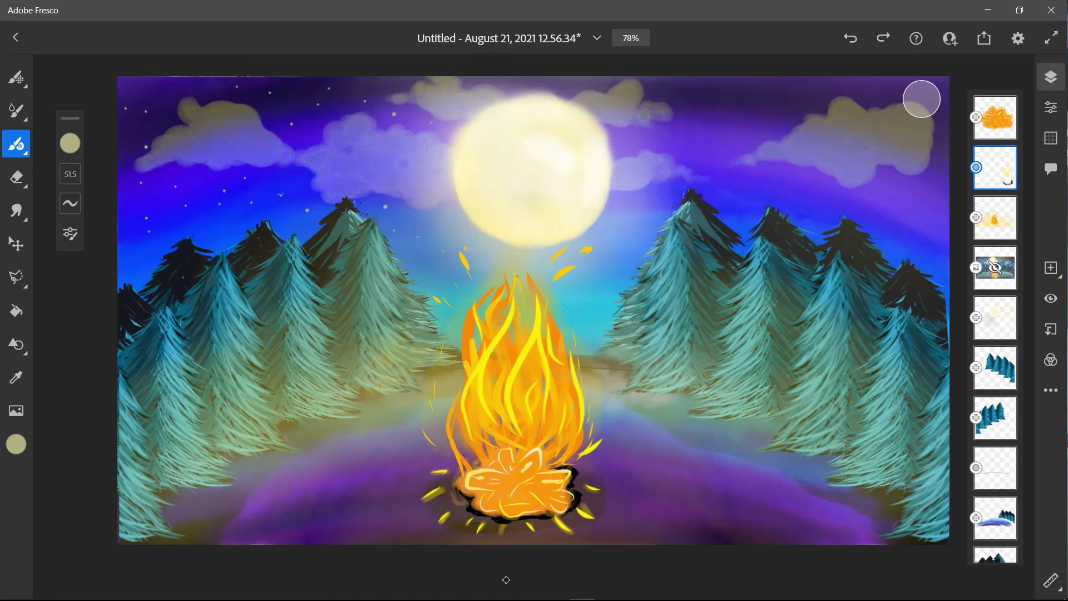
- Undo a trial streak, choose another vector brush at size 15, and draw a long and a short shooting star in the right sky
drag(756, 102, 676, 148)
key(ctrl+z)
click(16, 144)
click(155, 396)
drag(779, 92, 690, 145)
drag(817, 90, 800, 104)
- Undo the trial streaks in the left sky and draw a short shooting star below the upper-left cloud
drag(348, 101, 322, 128)
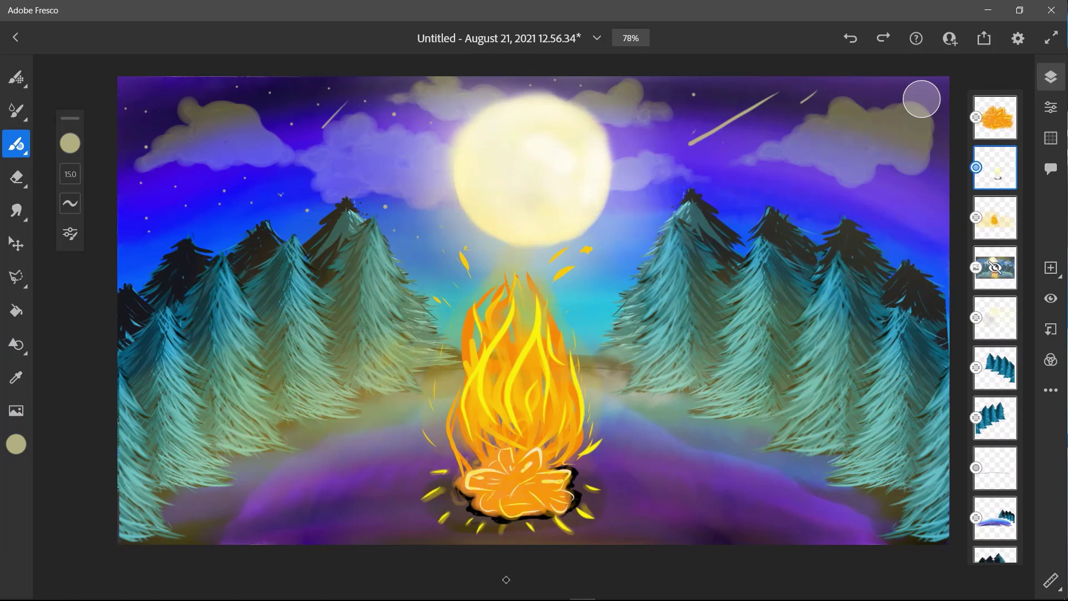
key(ctrl+z)
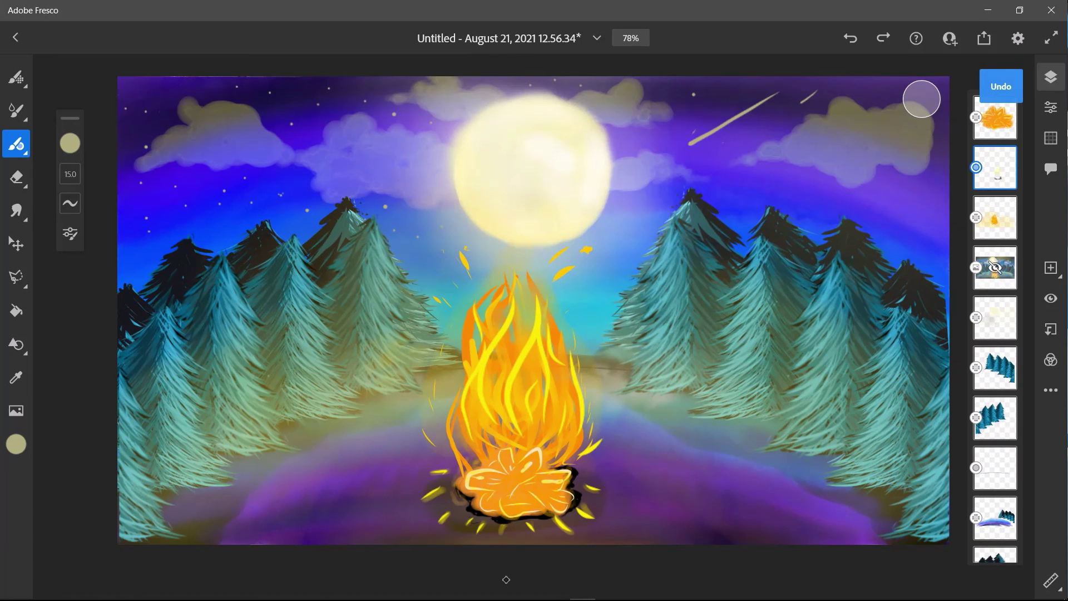
drag(347, 87, 270, 172)
key(ctrl+z)
mouse_move(354, 93)
mouse_down()
mouse_move(259, 198)
mouse_move(239, 196)
mouse_up()
key(ctrl+z)
drag(278, 163, 264, 177)
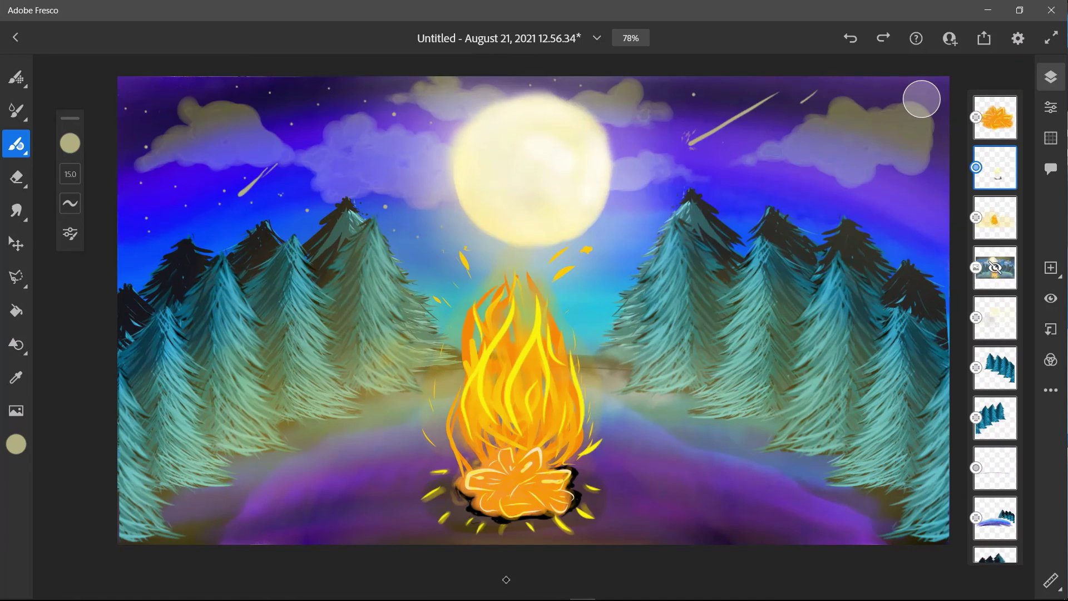
- Add tiny flicks around the heads of both shooting stars, undoing the misplaced ones on the right
drag(713, 141, 699, 144)
mouse_move(740, 124)
mouse_down()
mouse_move(712, 137)
mouse_move(702, 127)
mouse_up()
key(ctrl+z)
key(ctrl+z)
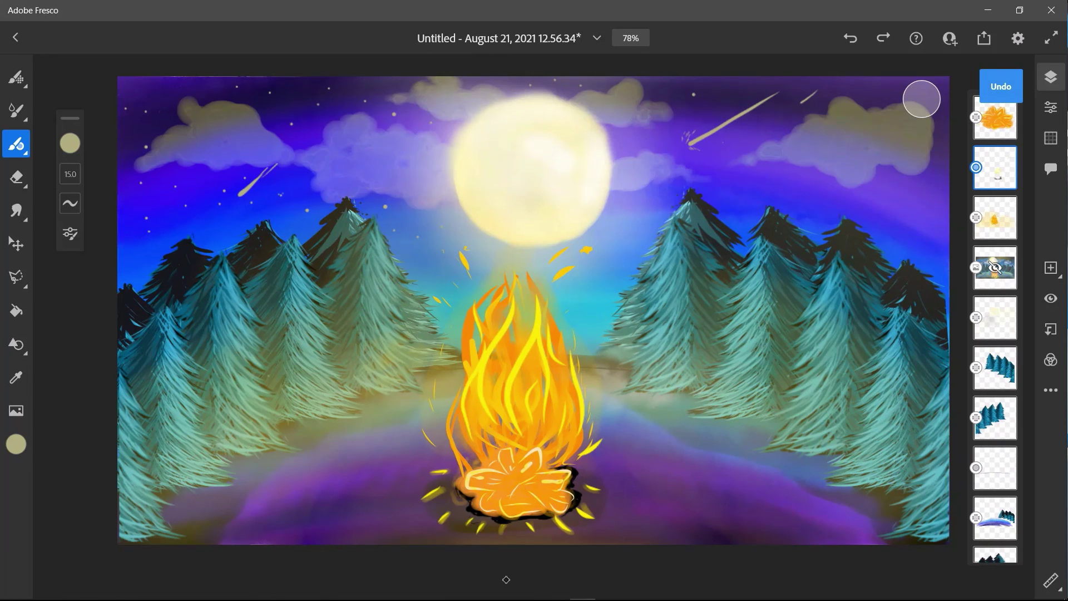
drag(236, 190, 239, 200)
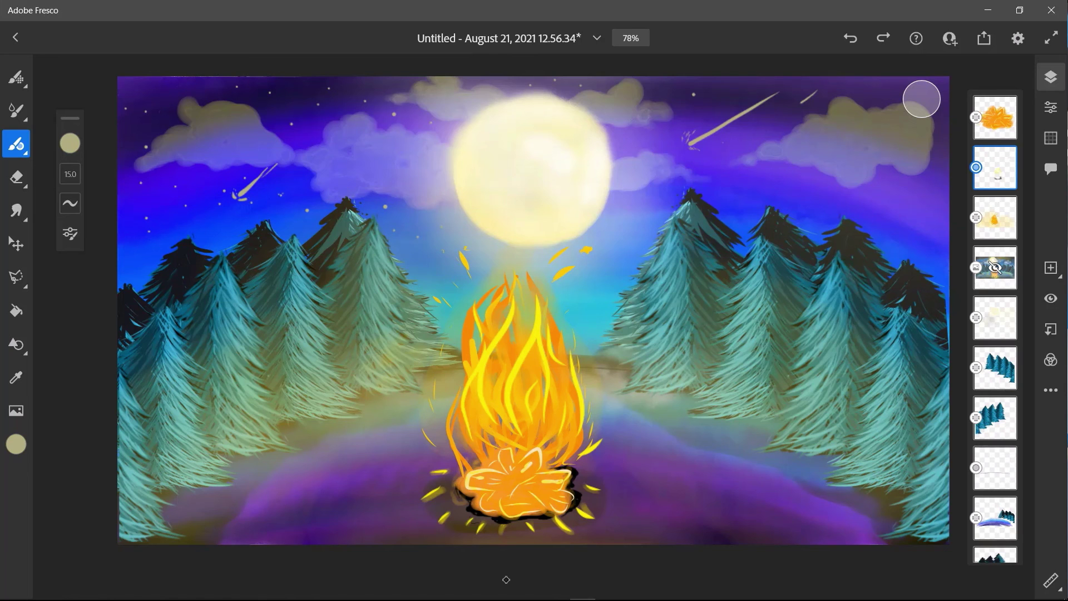
- Sign the lower-right ground with a handwritten "Cybernated Artwork..." using the vector brush at size 5.5
click(16, 144)
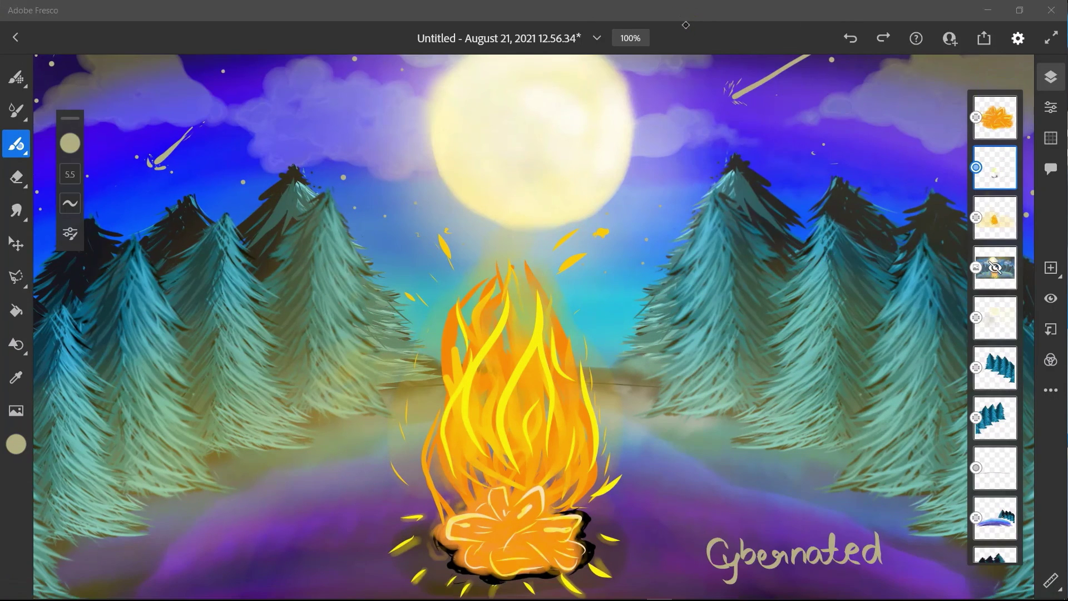
mouse_move(789, 593)
mouse_down()
mouse_move(824, 578)
mouse_move(845, 592)
mouse_move(840, 579)
mouse_move(853, 577)
mouse_up()
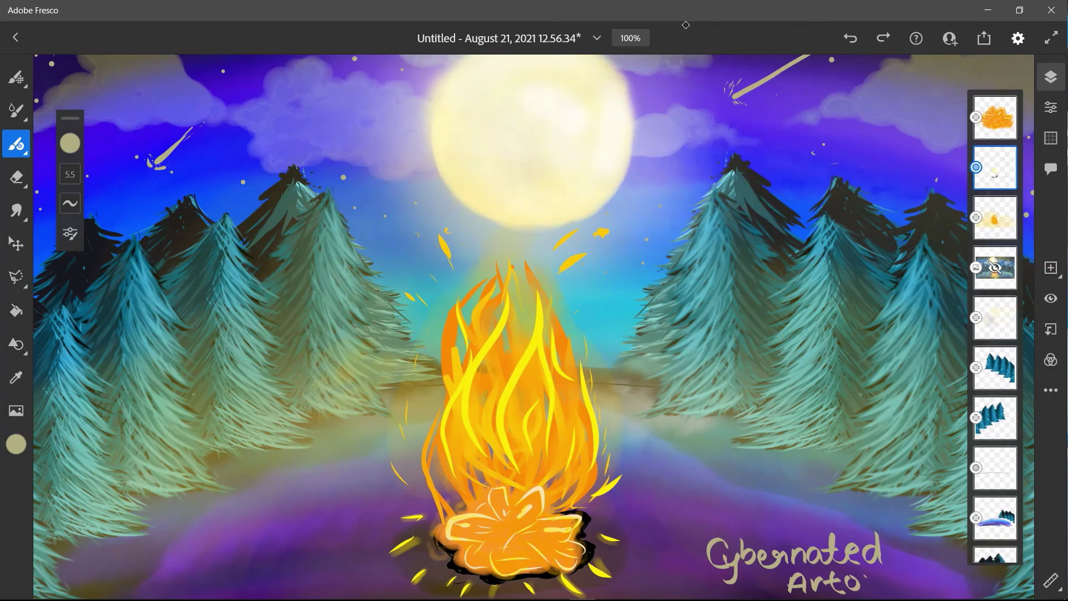
key(ctrl+z)
key(ctrl+z)
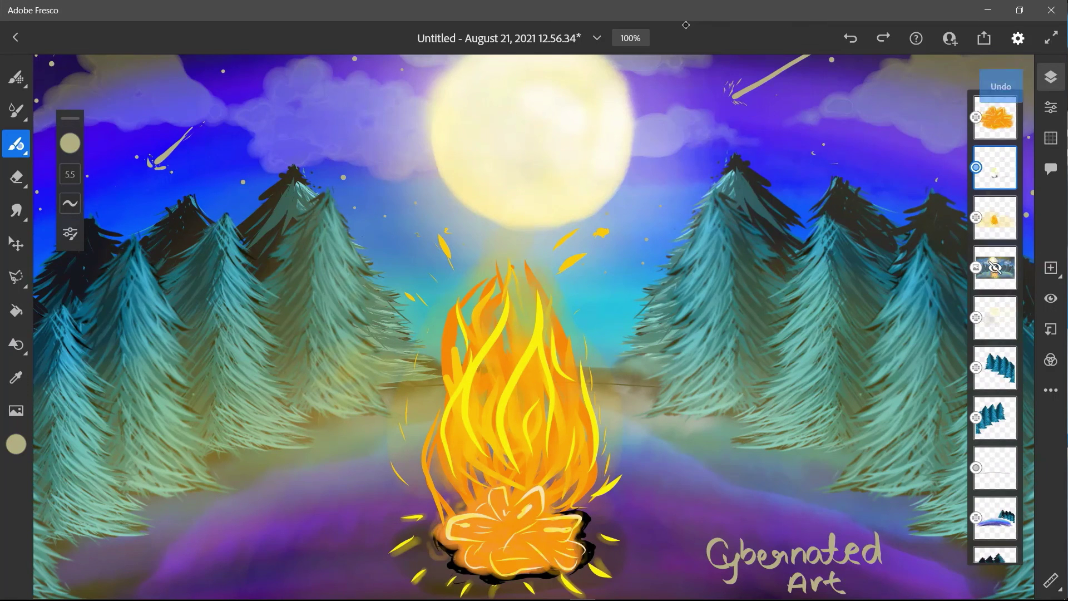
key(ctrl+shift+z)
drag(846, 579, 868, 578)
mouse_move(879, 581)
mouse_down()
mouse_move(900, 576)
mouse_move(903, 591)
mouse_move(920, 591)
mouse_up()
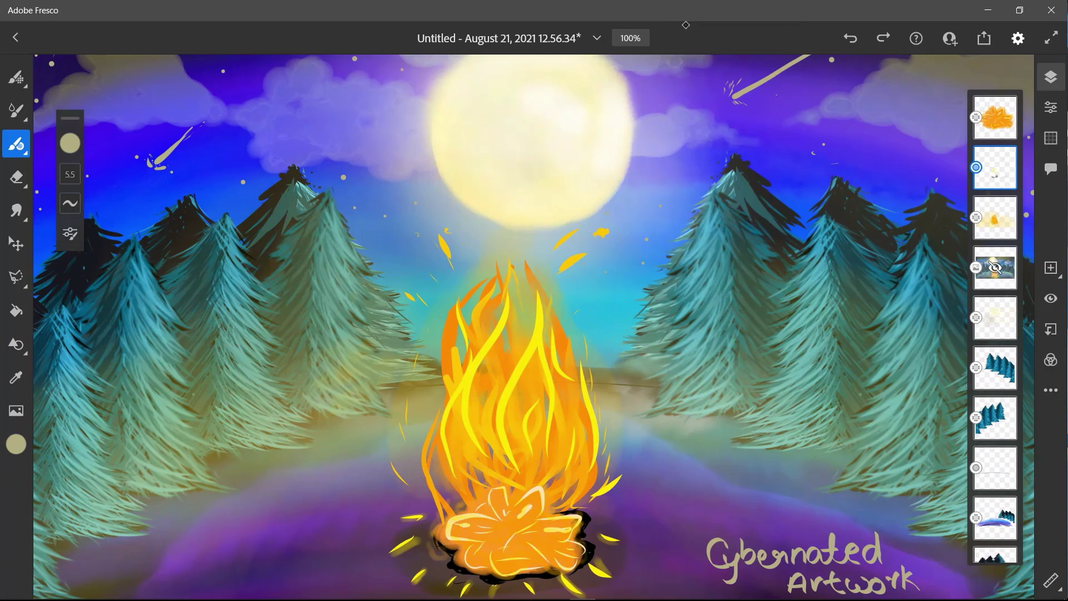
click(945, 588)
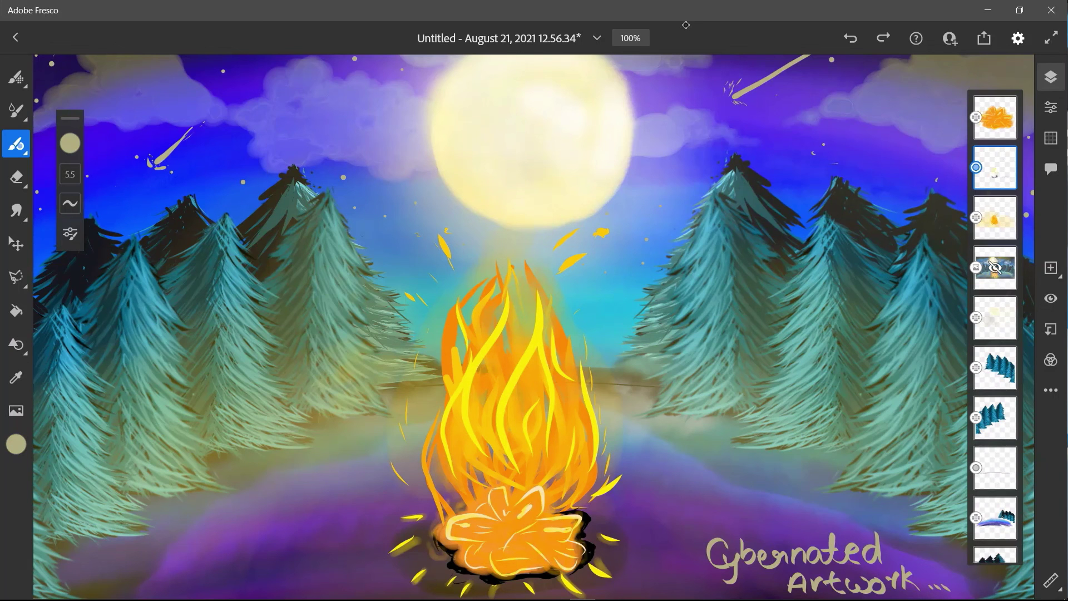